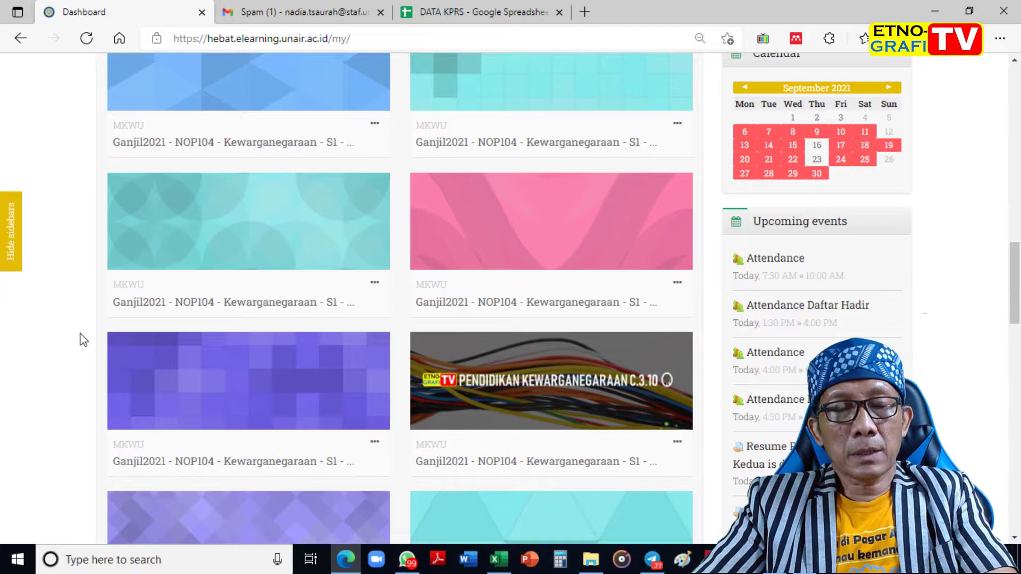
Step: Open the Pengantar Antropologi course from the recently accessed courses and turn on editing for it
{"action": "scroll", "coordinate": [83, 339], "scroll_direction": "up", "scroll_amount": 8}
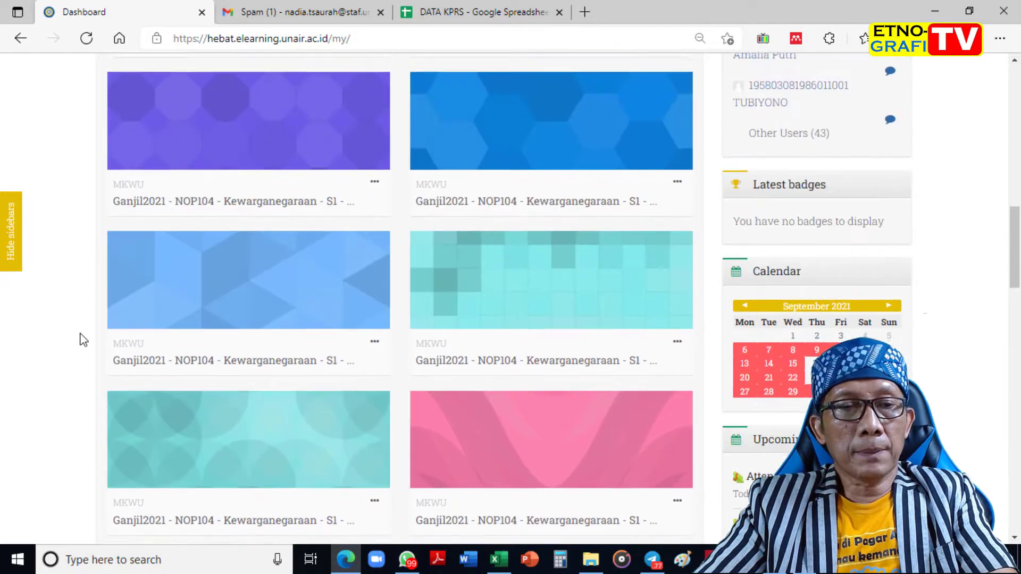
{"action": "scroll", "coordinate": [83, 340], "scroll_direction": "up", "scroll_amount": 6}
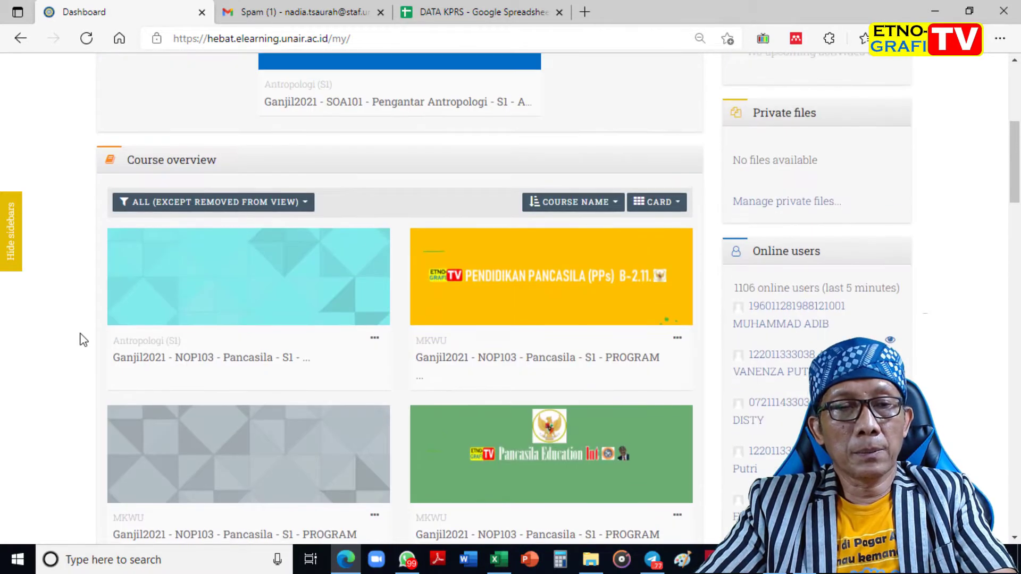
{"action": "scroll", "coordinate": [84, 339], "scroll_direction": "up", "scroll_amount": 2}
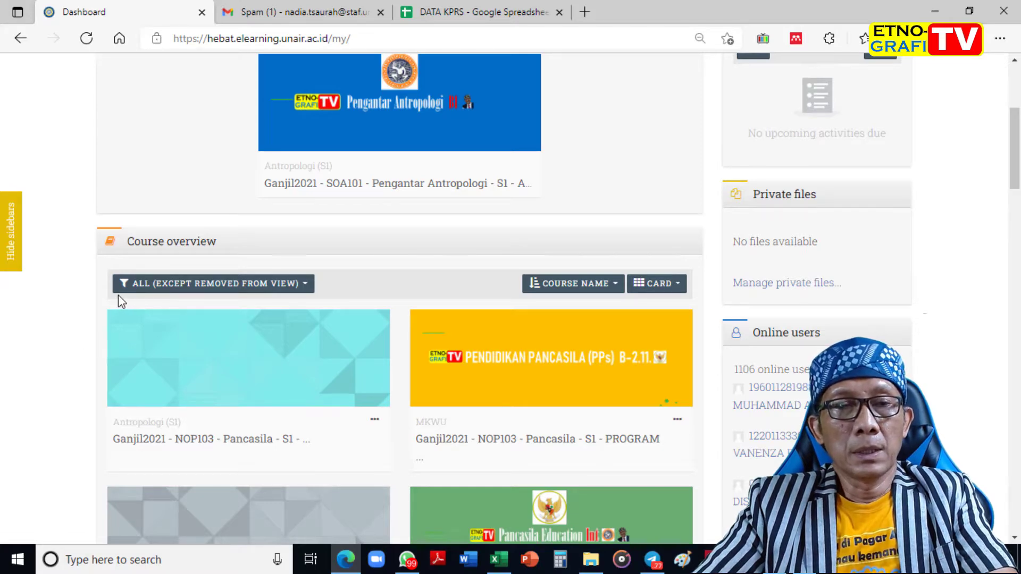
{"action": "scroll", "coordinate": [118, 294], "scroll_direction": "up", "scroll_amount": 4}
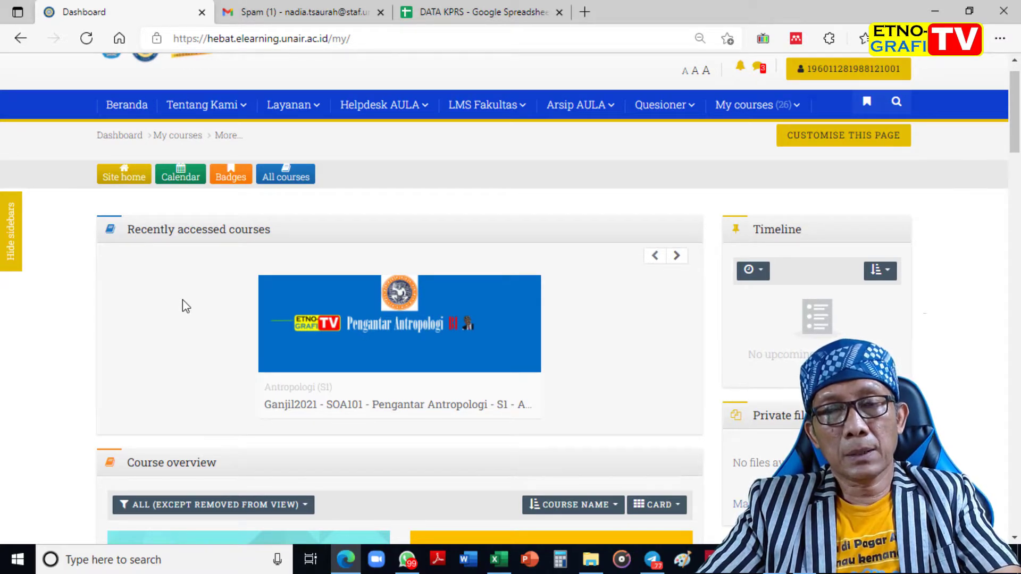
{"action": "left_click", "coordinate": [341, 320]}
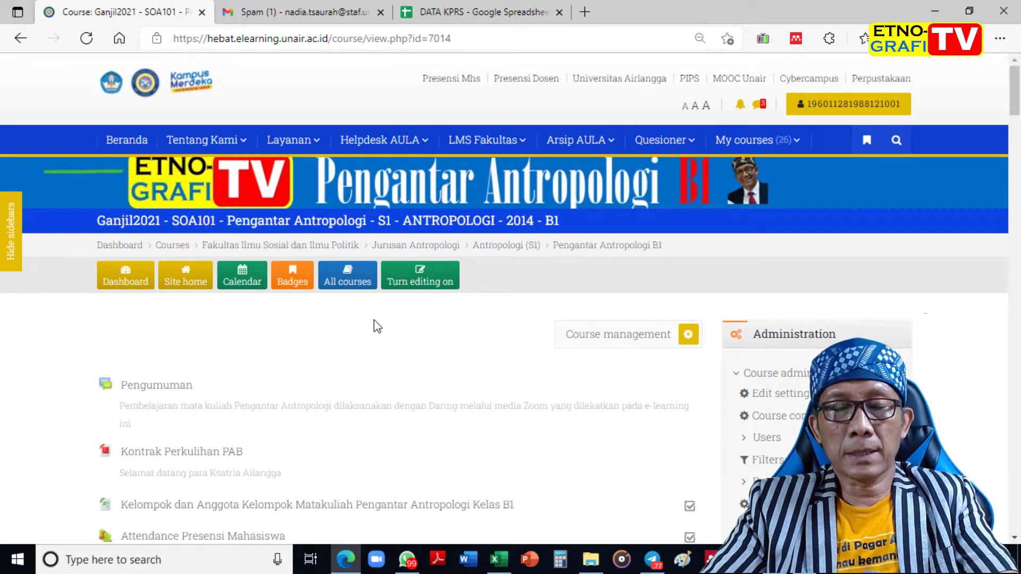
{"action": "left_click", "coordinate": [408, 287]}
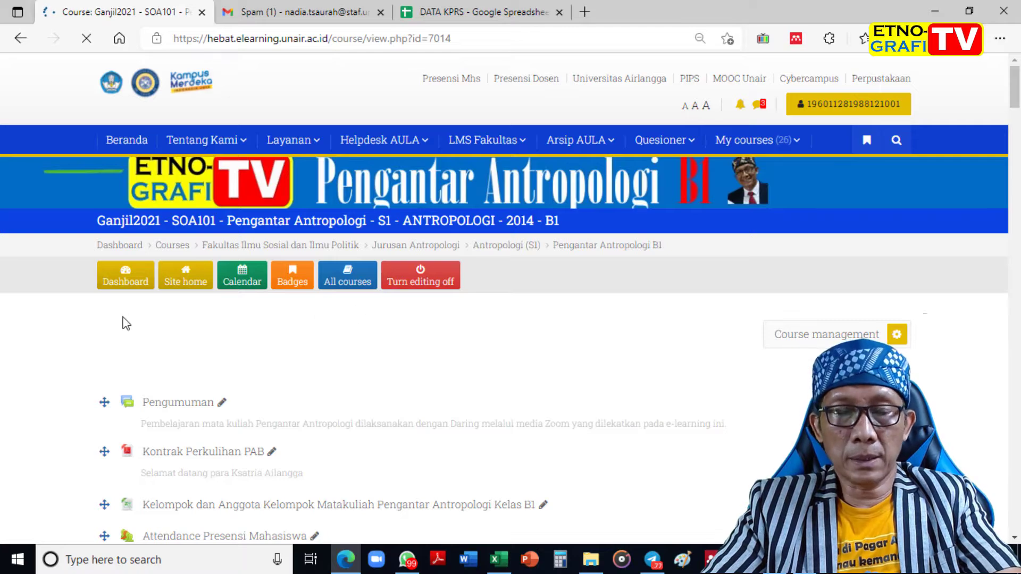
Step: Open the group management page from the user settings in the course administration
{"action": "scroll", "coordinate": [105, 330], "scroll_direction": "down", "scroll_amount": 15}
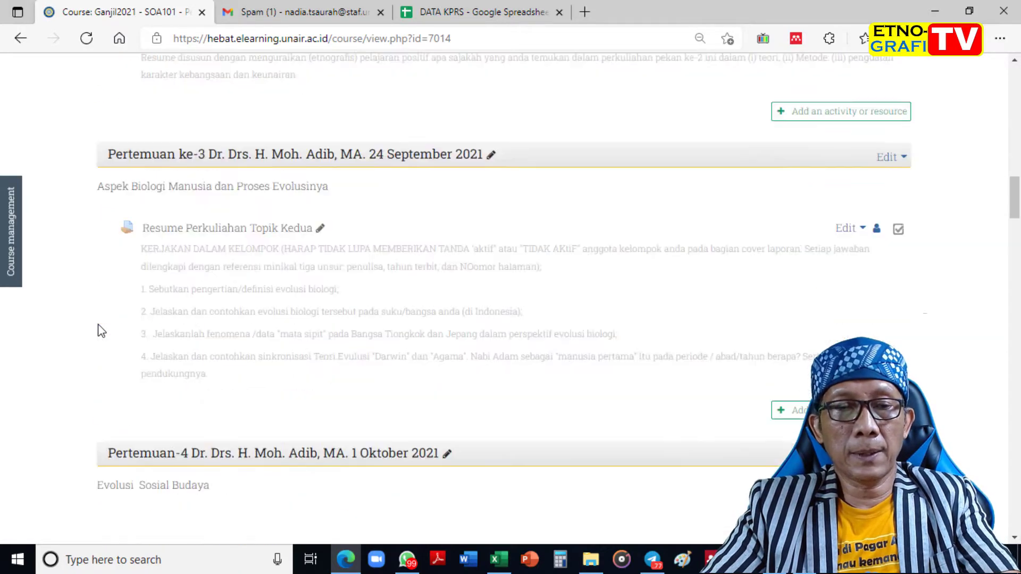
{"action": "scroll", "coordinate": [101, 330], "scroll_direction": "down", "scroll_amount": 15}
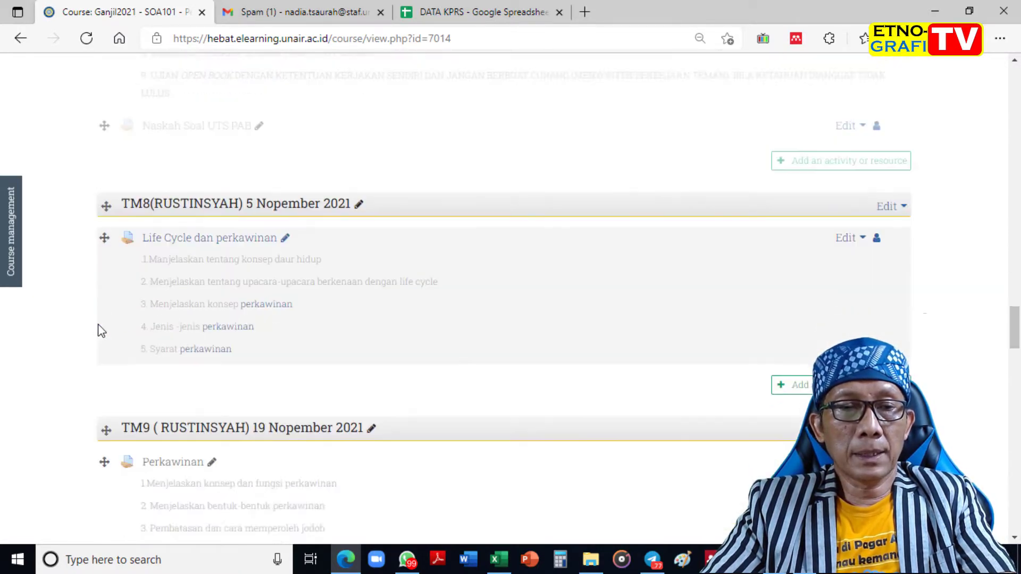
{"action": "scroll", "coordinate": [101, 331], "scroll_direction": "down", "scroll_amount": 20}
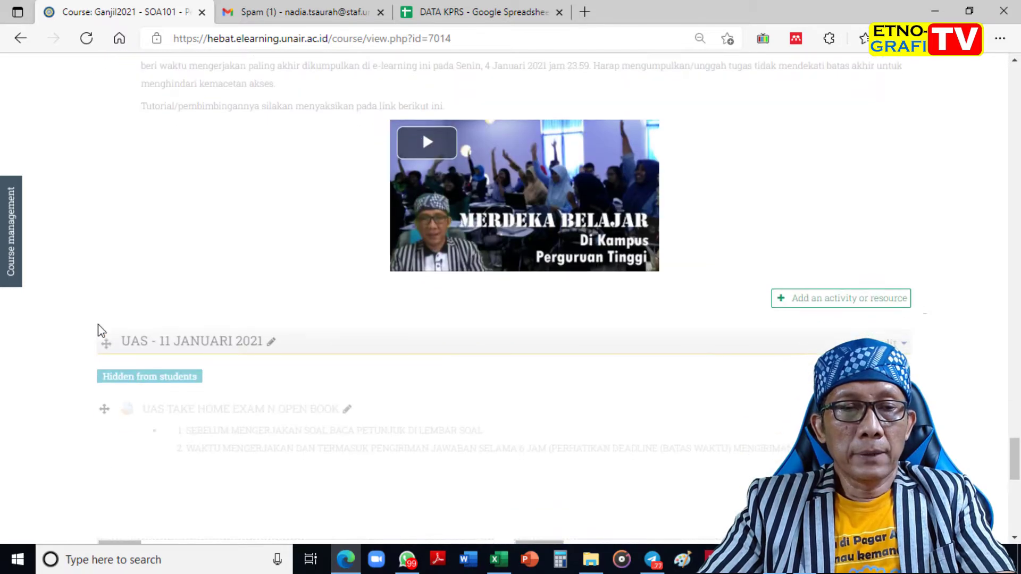
{"action": "scroll", "coordinate": [98, 324], "scroll_direction": "down", "scroll_amount": 1}
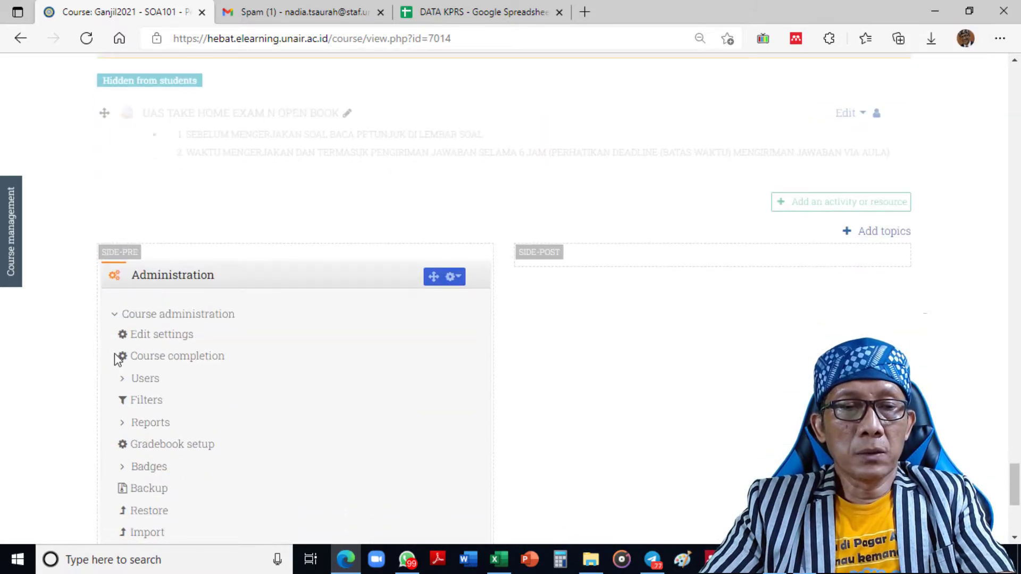
{"action": "left_click", "coordinate": [125, 382]}
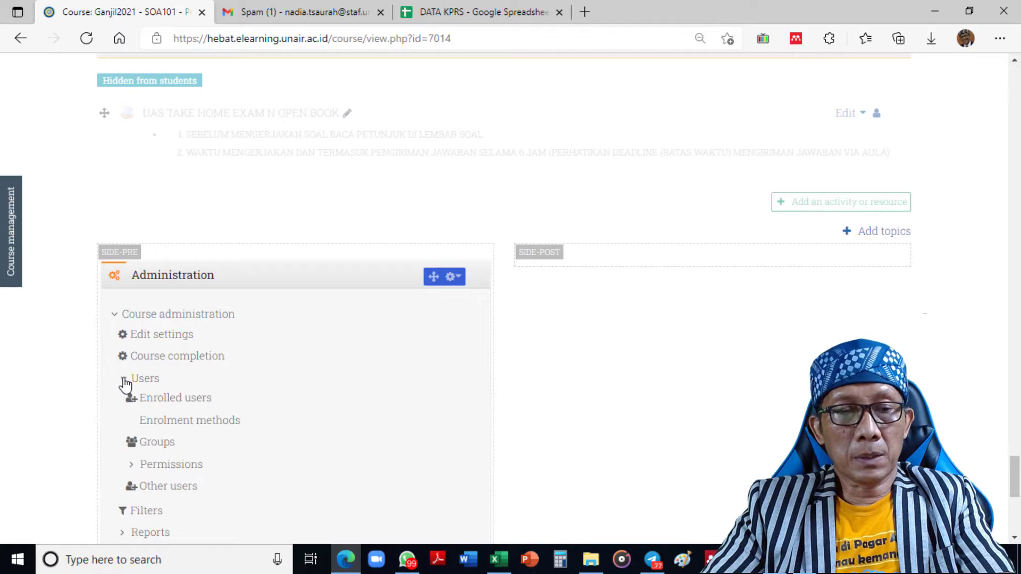
{"action": "left_click", "coordinate": [154, 447]}
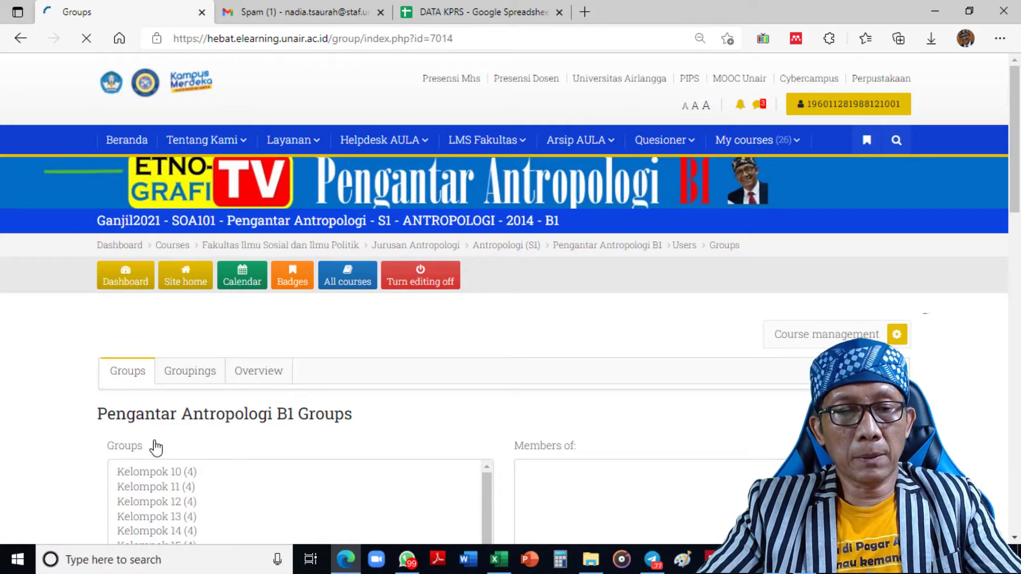
Step: Rename the group Kelompok 2 as Kelompok 21B and save the group settings
{"action": "scroll", "coordinate": [157, 439], "scroll_direction": "down", "scroll_amount": 3}
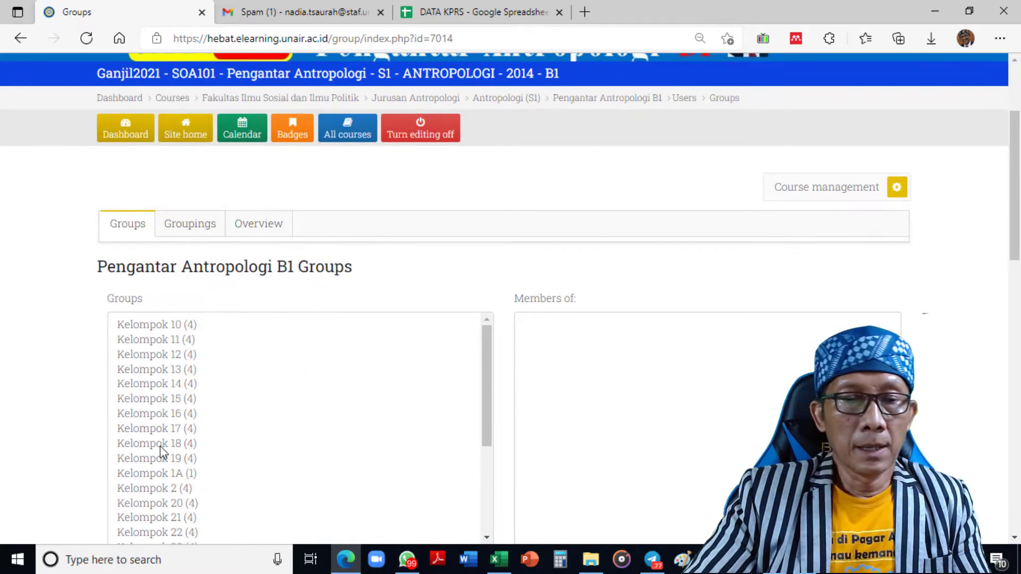
{"action": "scroll", "coordinate": [160, 446], "scroll_direction": "down", "scroll_amount": 2}
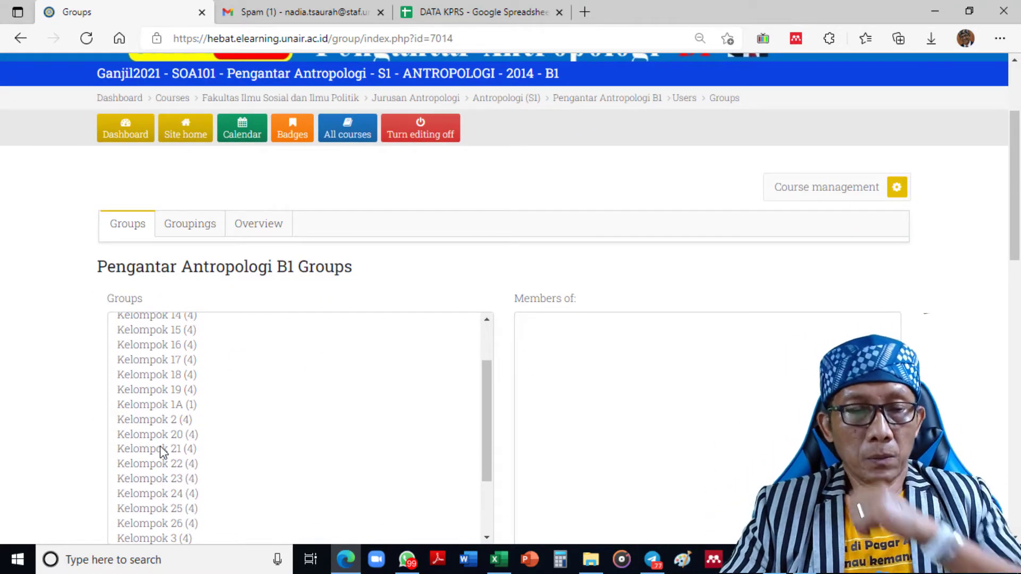
{"action": "left_click", "coordinate": [170, 421]}
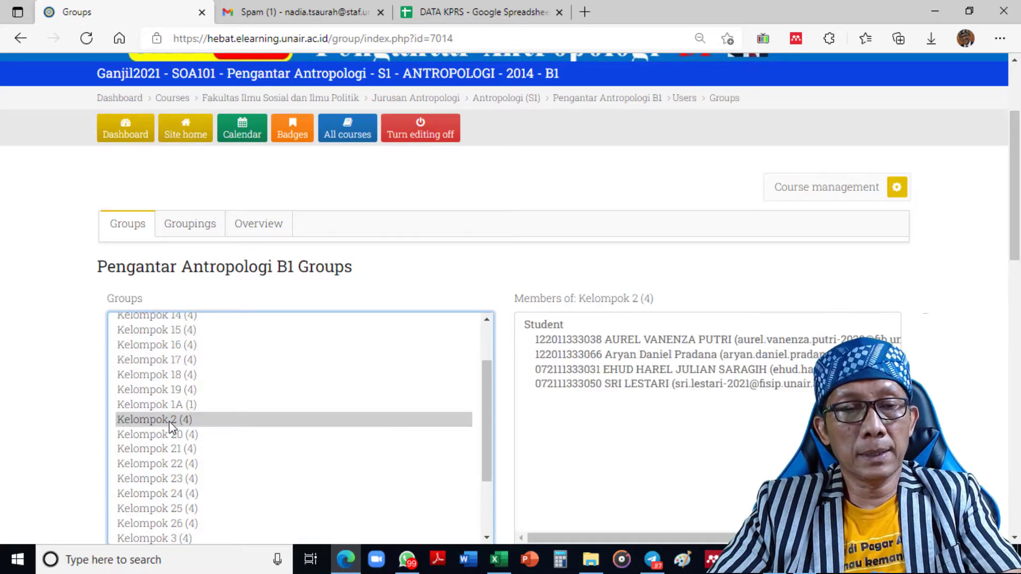
{"action": "scroll", "coordinate": [245, 426], "scroll_direction": "down", "scroll_amount": 2}
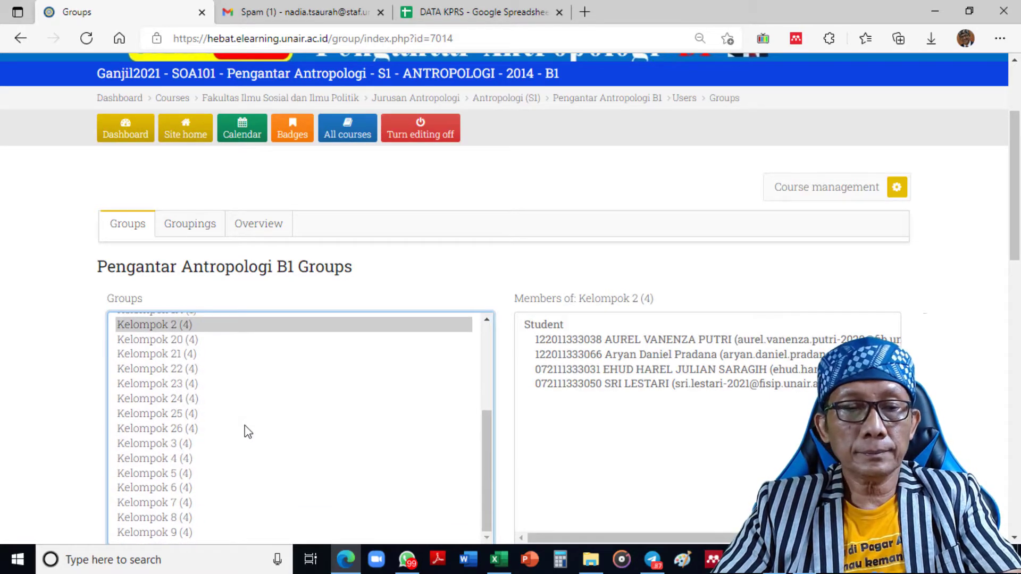
{"action": "scroll", "coordinate": [256, 430], "scroll_direction": "down", "scroll_amount": 4}
{"action": "left_click", "coordinate": [196, 355]}
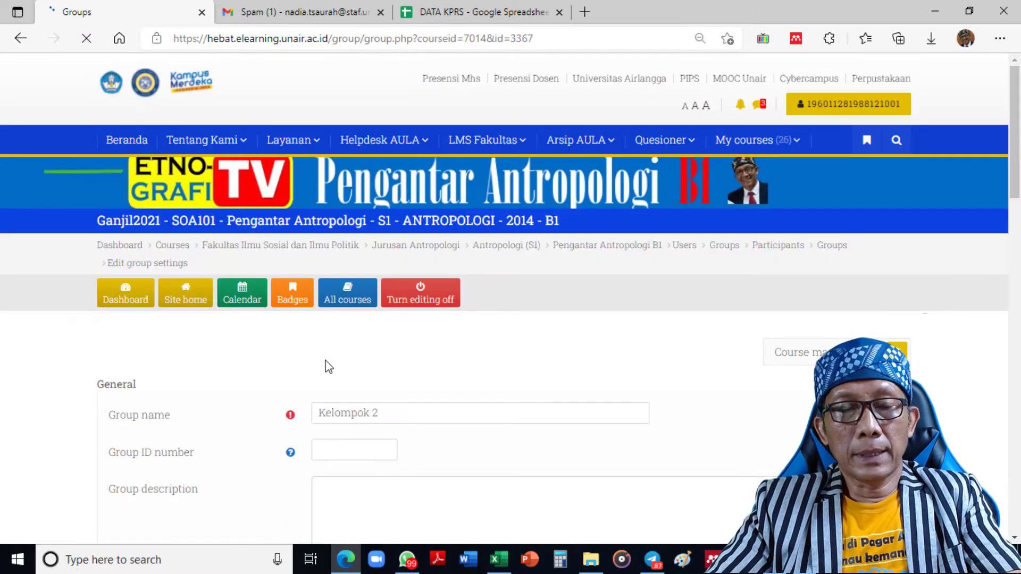
{"action": "left_click", "coordinate": [382, 413]}
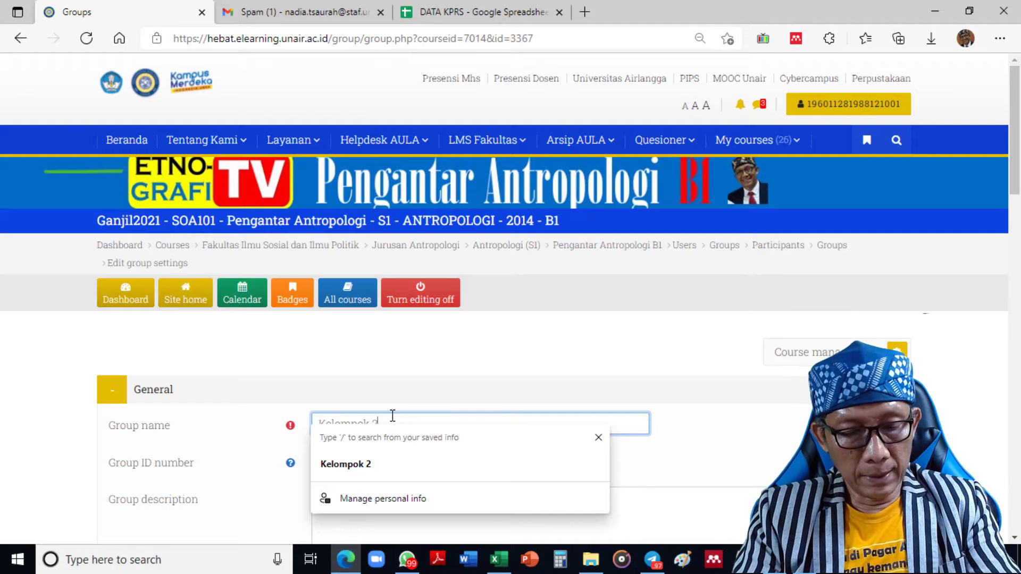
{"action": "type", "text": "1"}
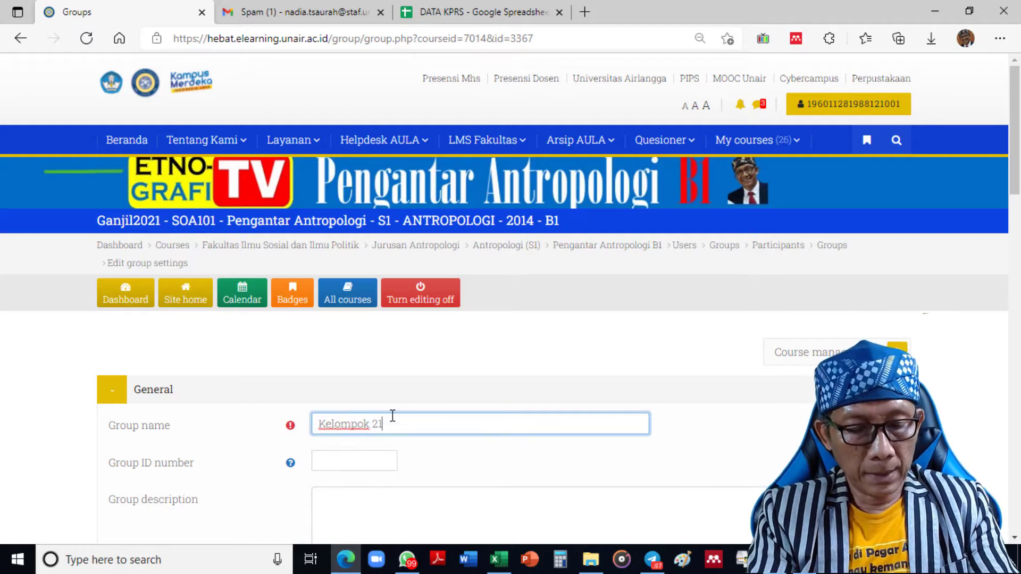
{"action": "type", "text": "B"}
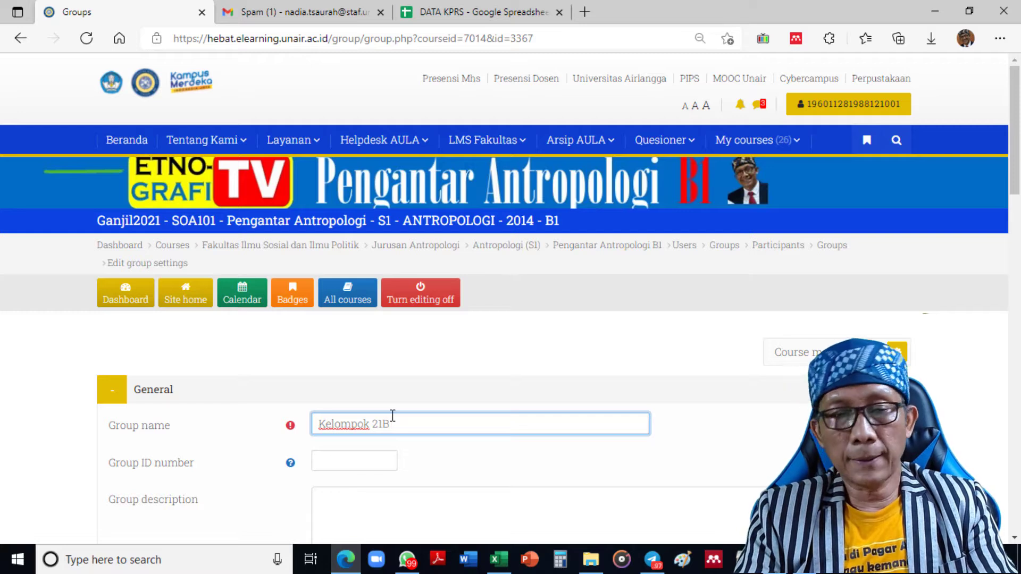
{"action": "key", "text": "Return"}
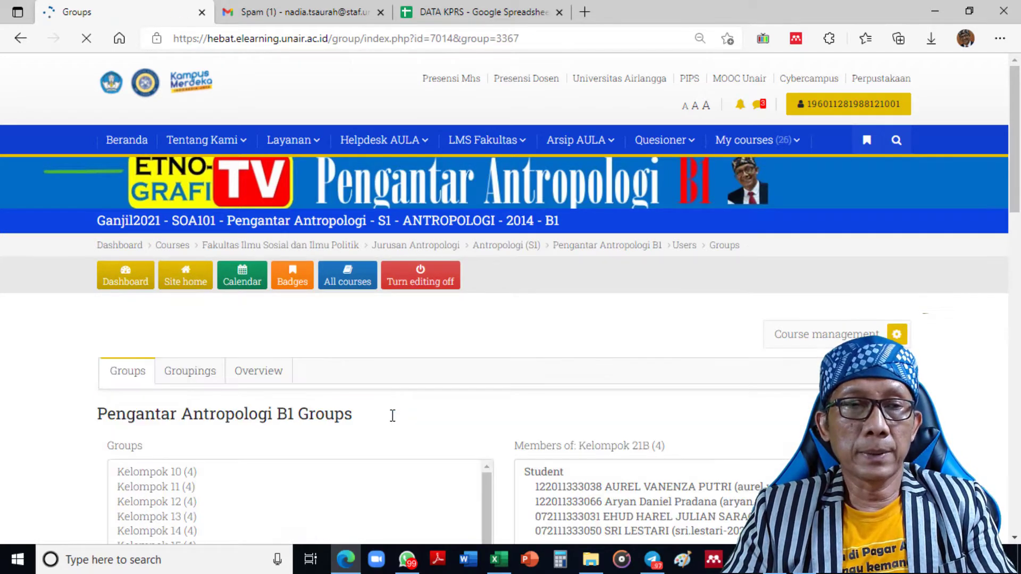
Step: Correct the name of the group Kelompok 21B to Kelompok 1B and save the changes
{"action": "scroll", "coordinate": [250, 463], "scroll_direction": "down", "scroll_amount": 3}
{"action": "scroll", "coordinate": [250, 463], "scroll_direction": "down", "scroll_amount": 2}
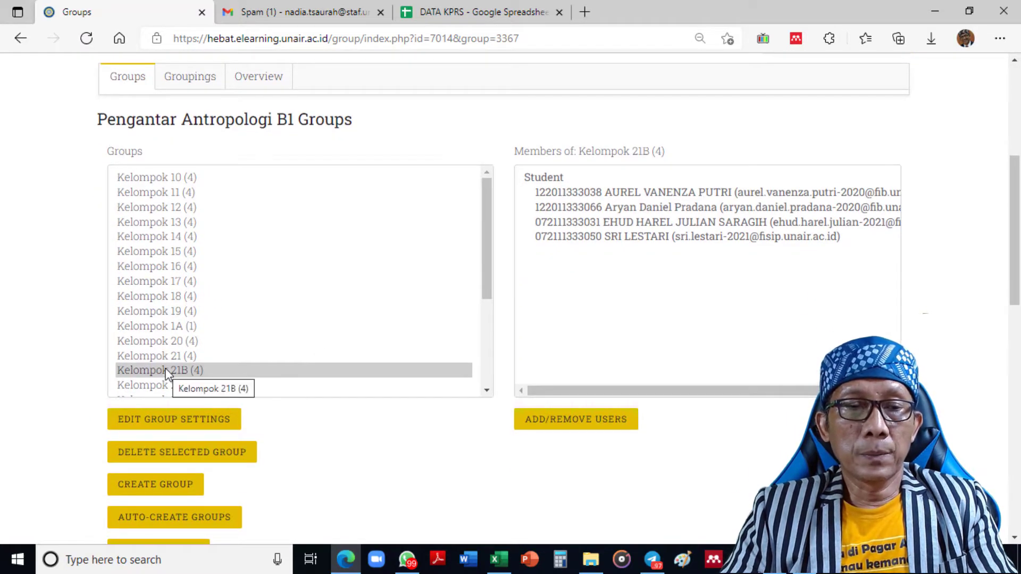
{"action": "left_click", "coordinate": [169, 424]}
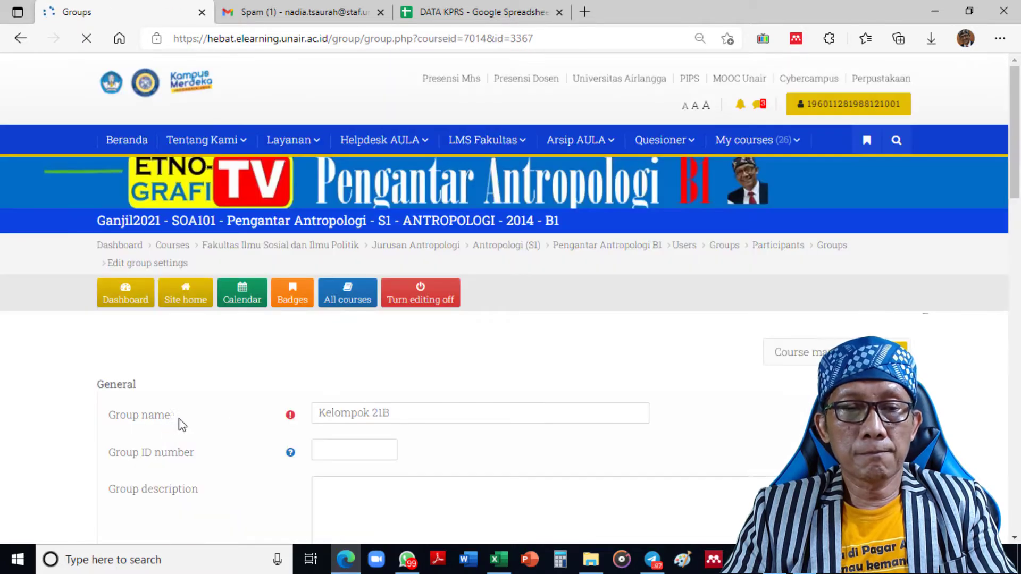
{"action": "left_click", "coordinate": [382, 424]}
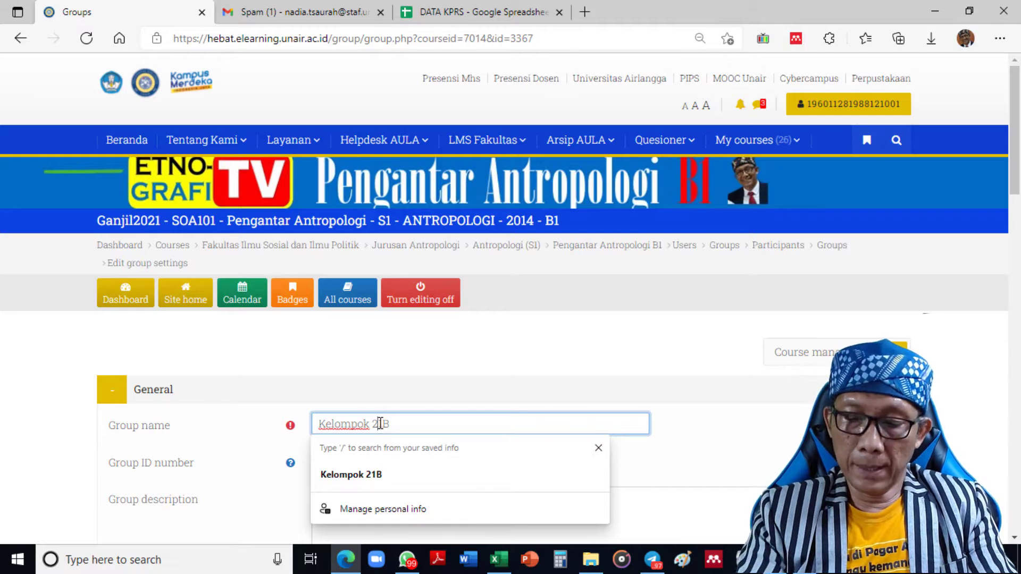
{"action": "key", "text": "BackSpace"}
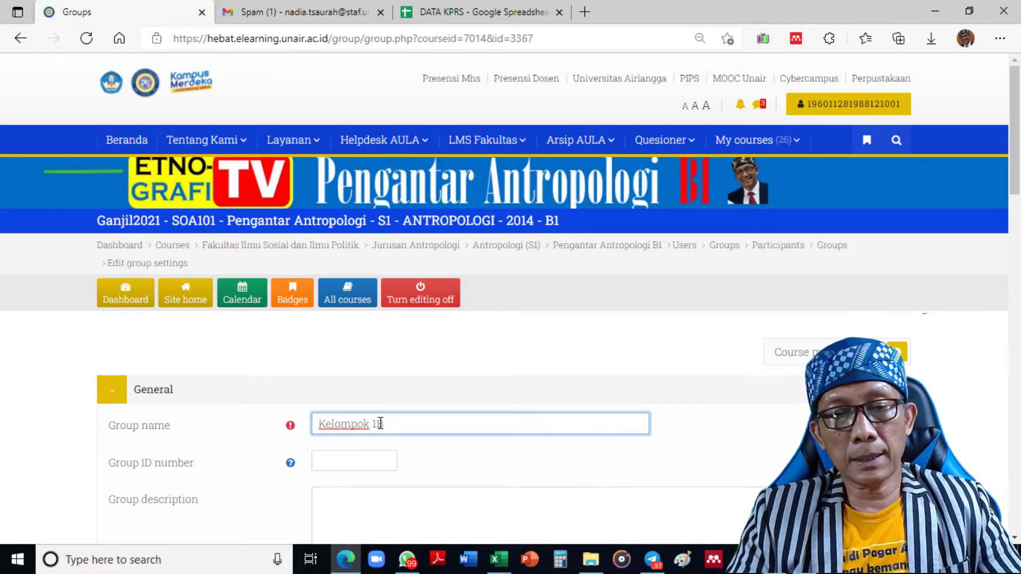
{"action": "scroll", "coordinate": [375, 428], "scroll_direction": "down", "scroll_amount": 14}
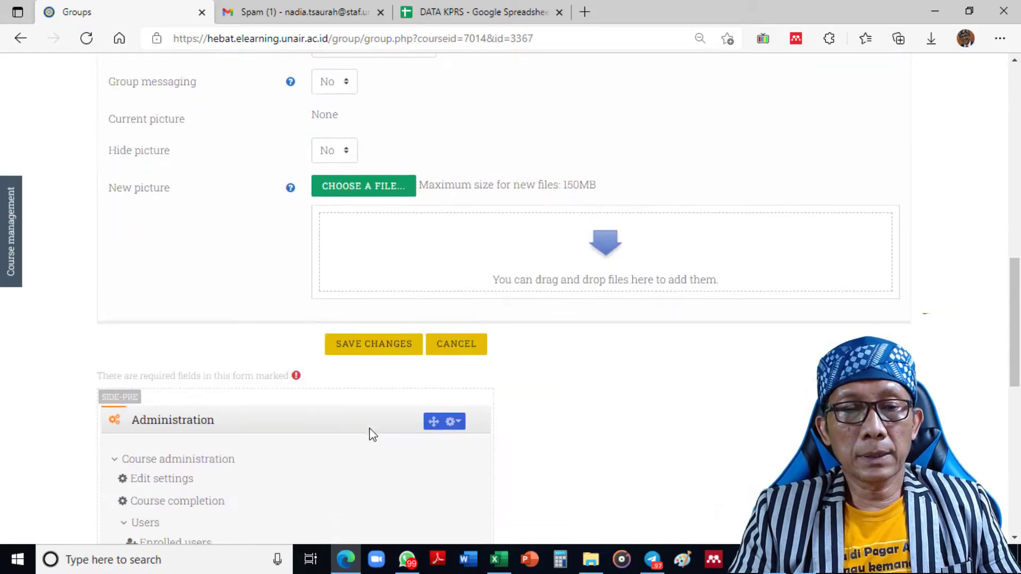
{"action": "left_click", "coordinate": [376, 351]}
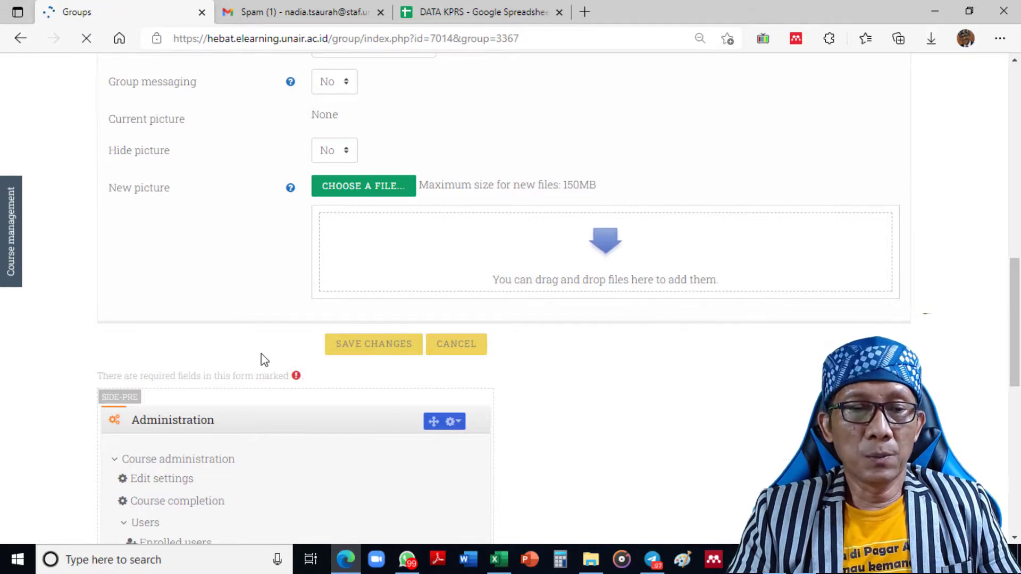
Step: Rename the group Kelompok 3 as Kelompok 2S and save the group settings
{"action": "scroll", "coordinate": [247, 352], "scroll_direction": "down", "scroll_amount": 4}
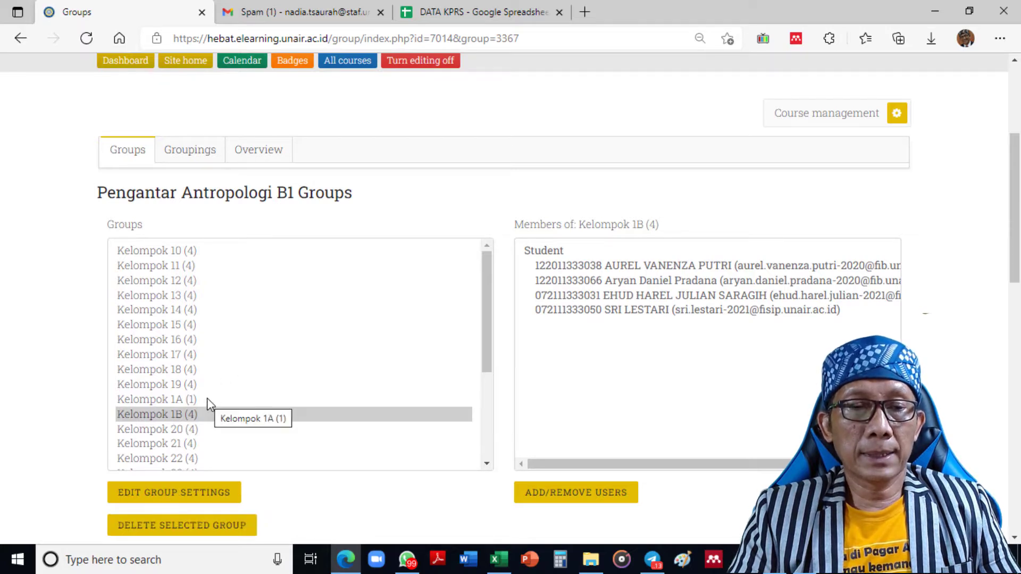
{"action": "scroll", "coordinate": [211, 404], "scroll_direction": "down", "scroll_amount": 3}
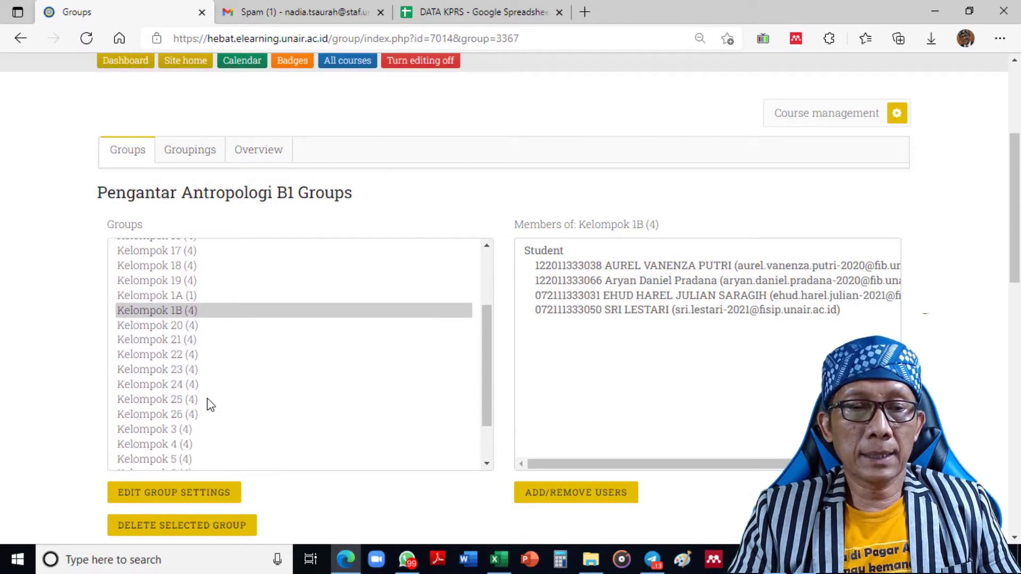
{"action": "left_click", "coordinate": [173, 431]}
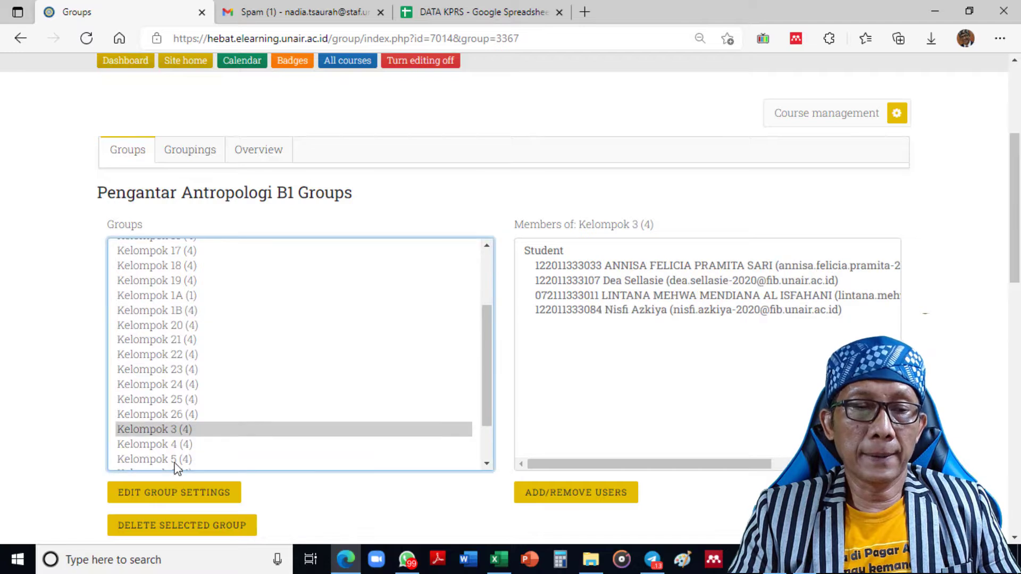
{"action": "left_click", "coordinate": [184, 495]}
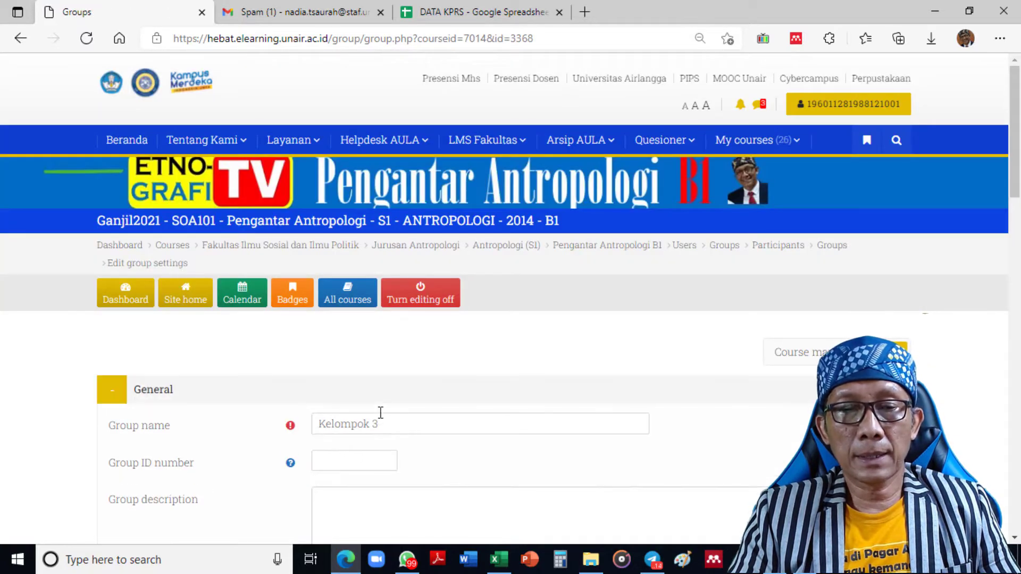
{"action": "left_click", "coordinate": [383, 424]}
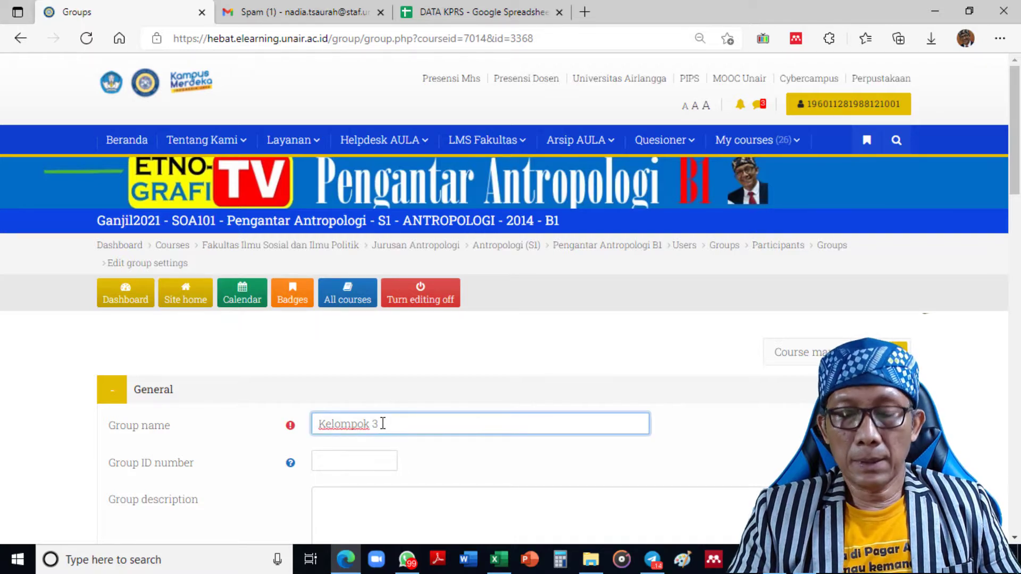
{"action": "key", "text": "BackSpace"}
{"action": "type", "text": "2"}
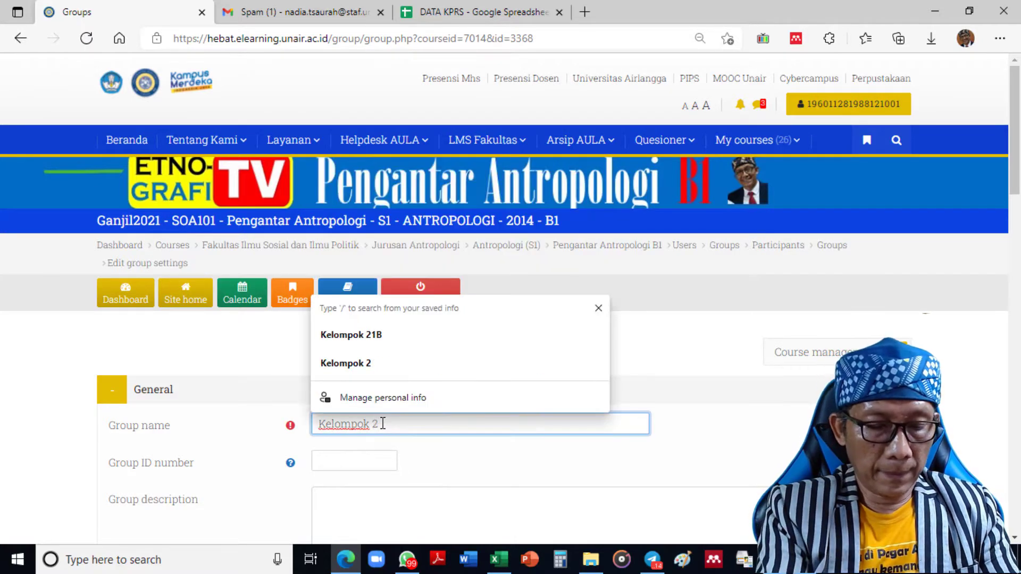
{"action": "type", "text": "5"}
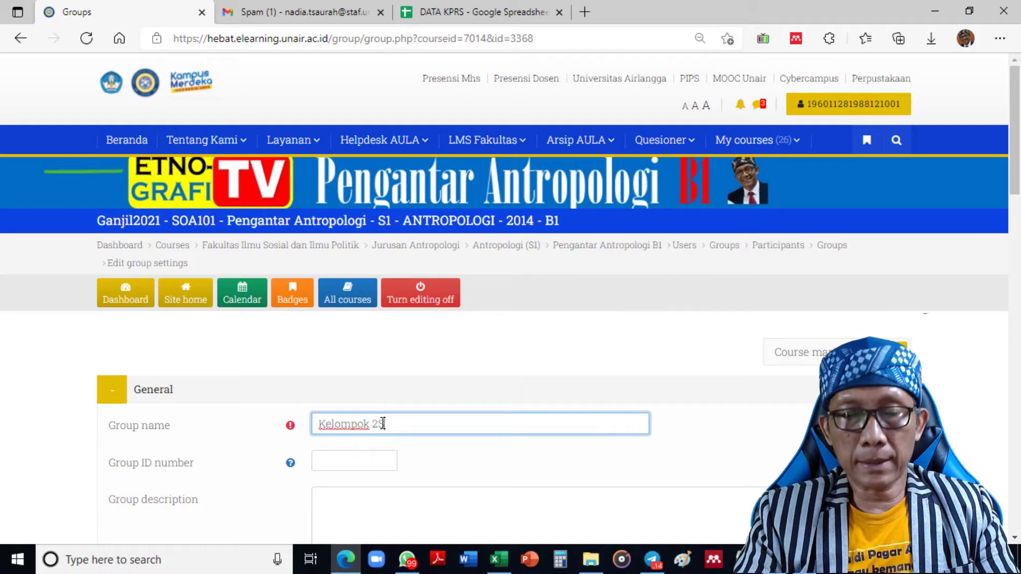
{"action": "key", "text": "Return"}
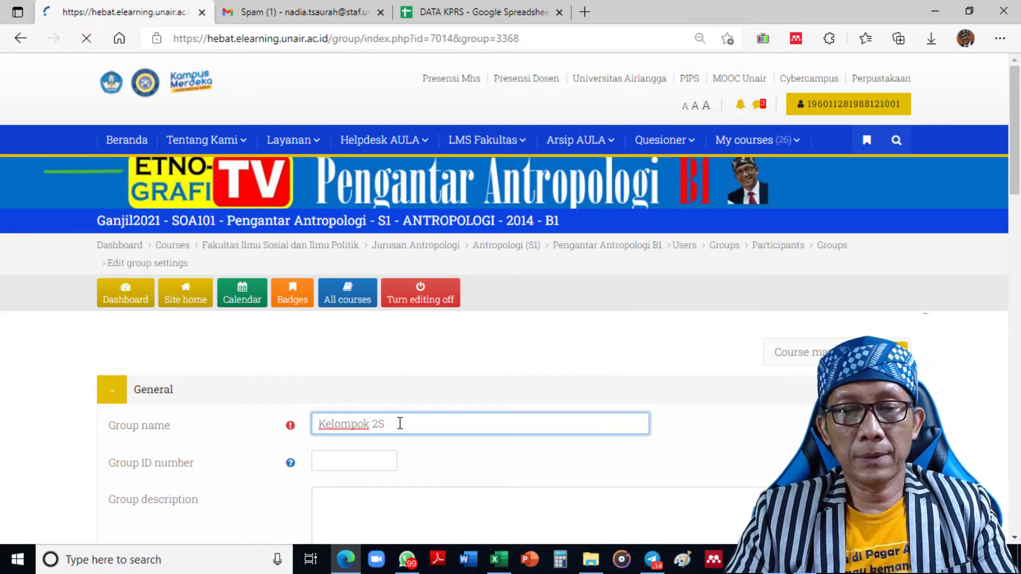
Step: Correct the name of the group Kelompok 2S to Kelompok 2A and save the group settings
{"action": "scroll", "coordinate": [241, 454], "scroll_direction": "down", "scroll_amount": 6}
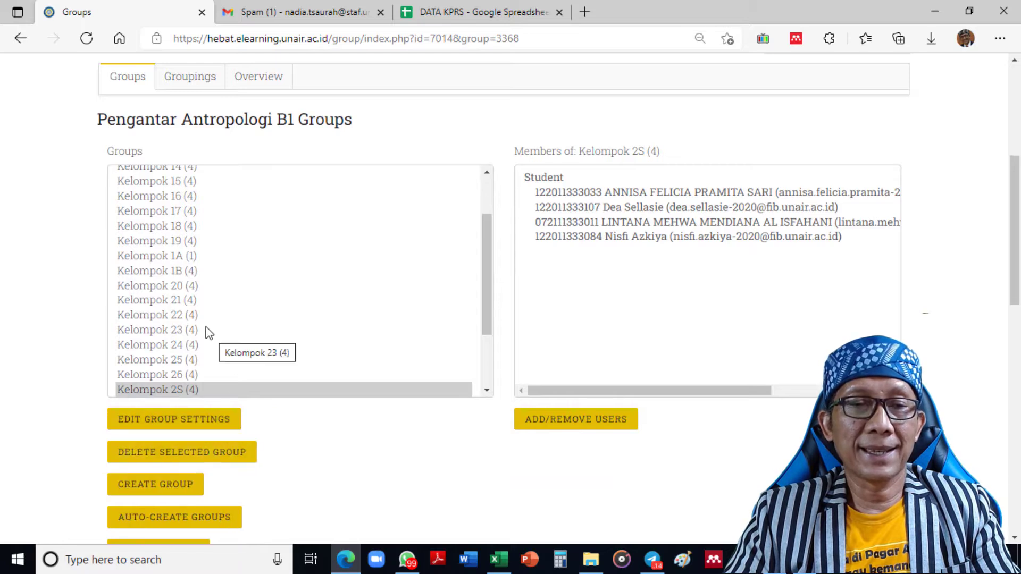
{"action": "scroll", "coordinate": [205, 331], "scroll_direction": "down", "scroll_amount": 2}
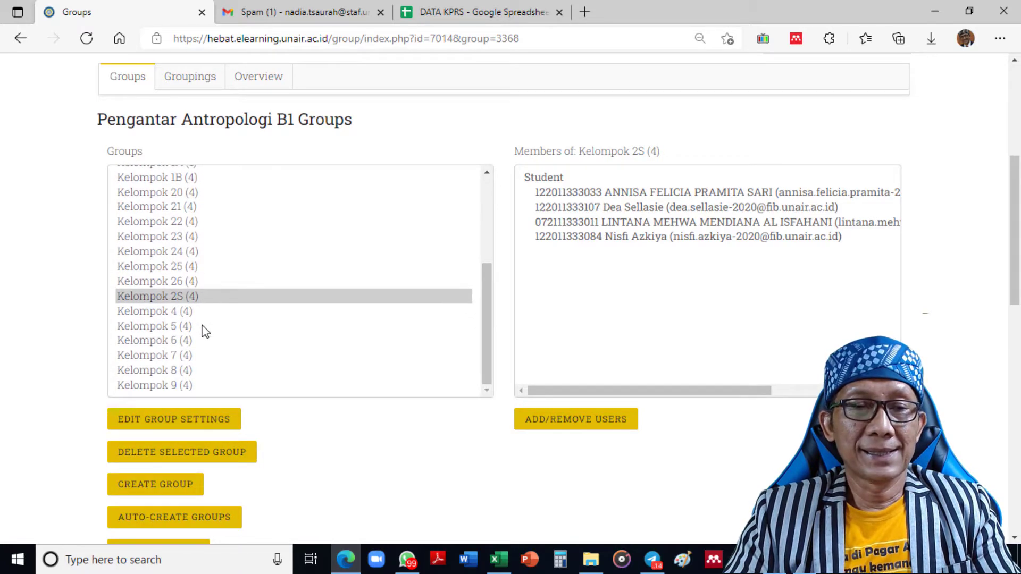
{"action": "left_click", "coordinate": [171, 296]}
{"action": "left_click", "coordinate": [177, 420]}
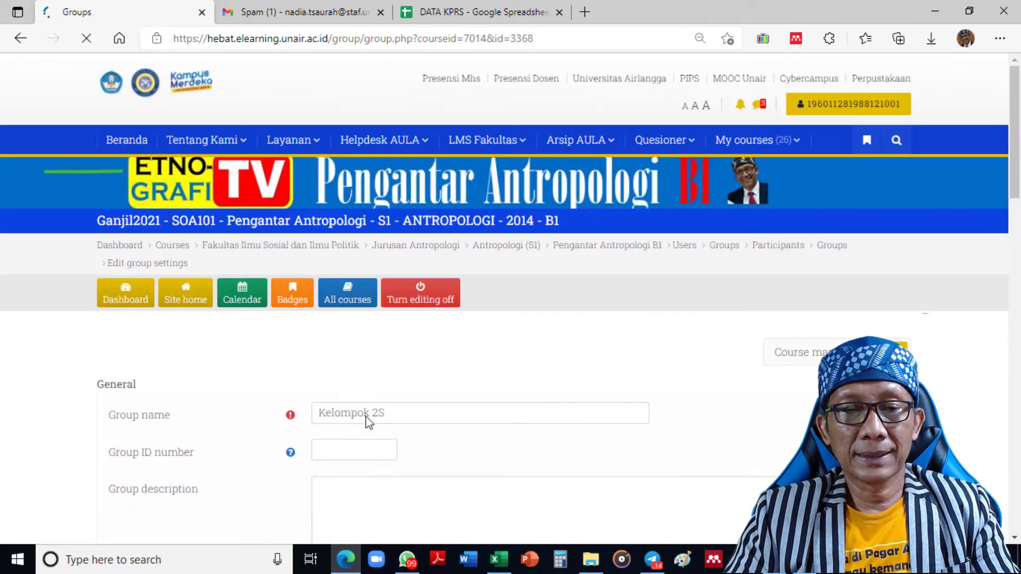
{"action": "left_click", "coordinate": [388, 414]}
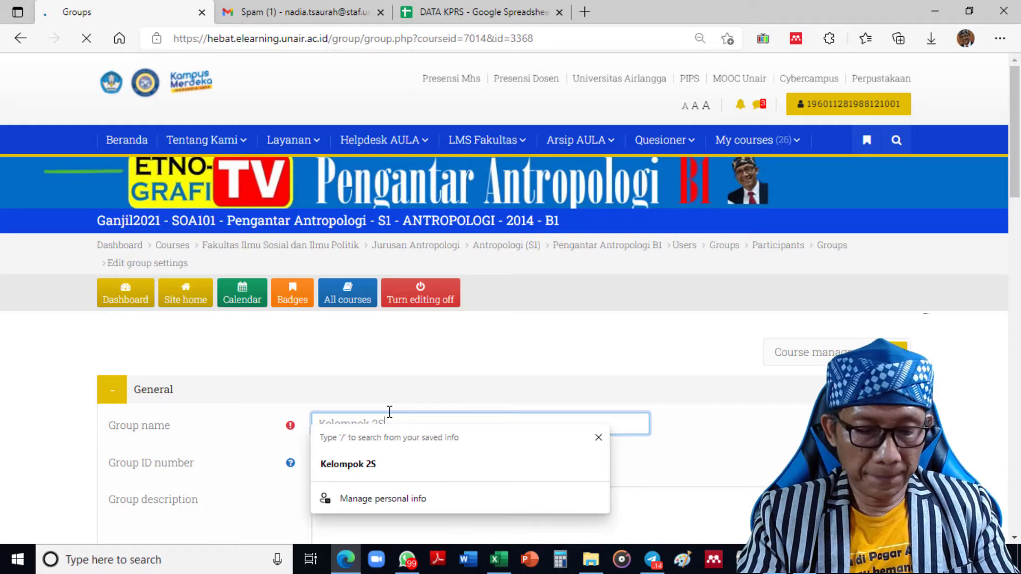
{"action": "key", "text": "BackSpace"}
{"action": "type", "text": "A"}
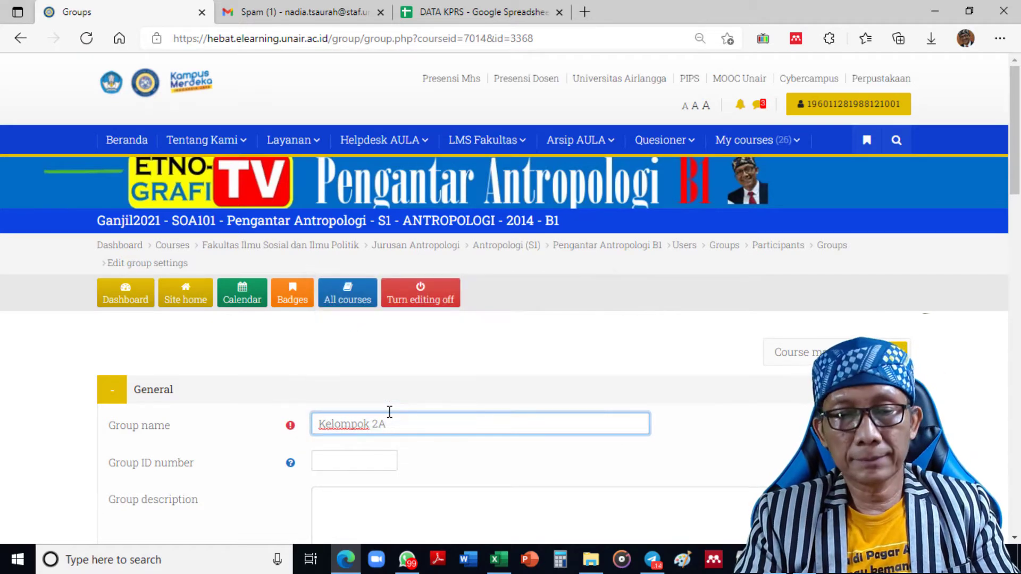
{"action": "key", "text": "Return"}
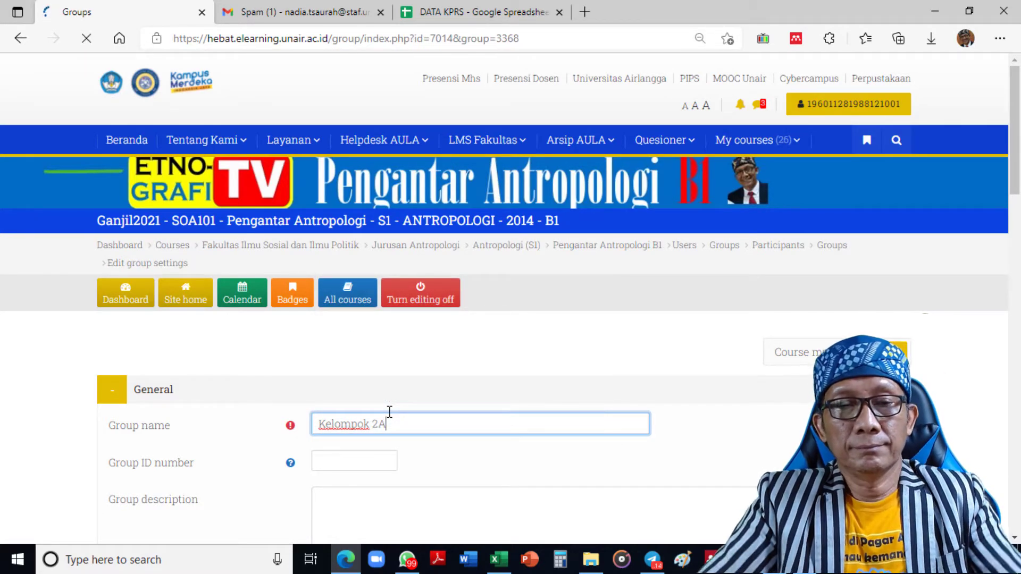
Step: Rename the group Kelompok 4 as Kelompok 2B and save the group settings
{"action": "scroll", "coordinate": [347, 429], "scroll_direction": "down", "scroll_amount": 1}
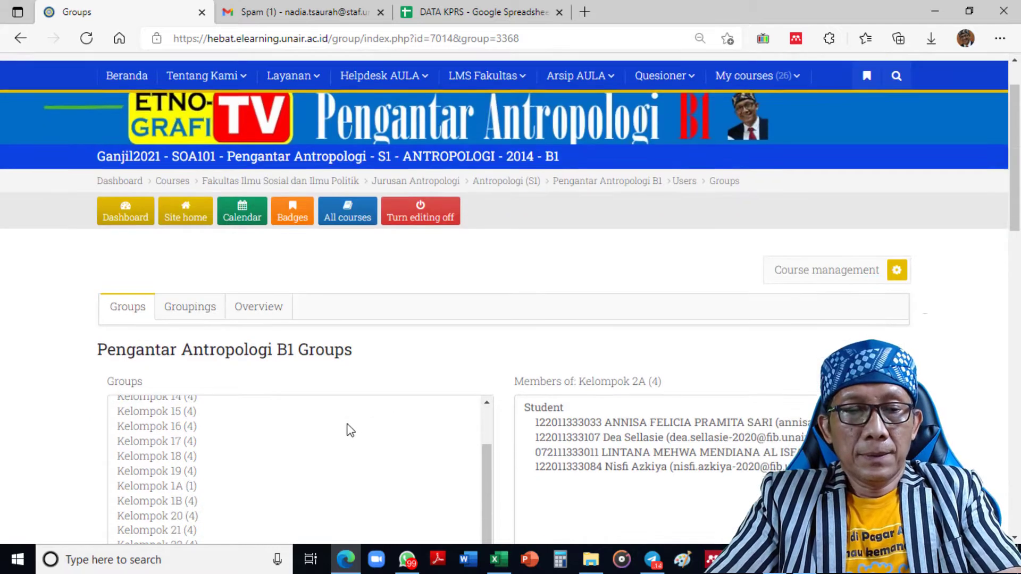
{"action": "scroll", "coordinate": [351, 430], "scroll_direction": "down", "scroll_amount": 3}
{"action": "scroll", "coordinate": [237, 404], "scroll_direction": "down", "scroll_amount": 1}
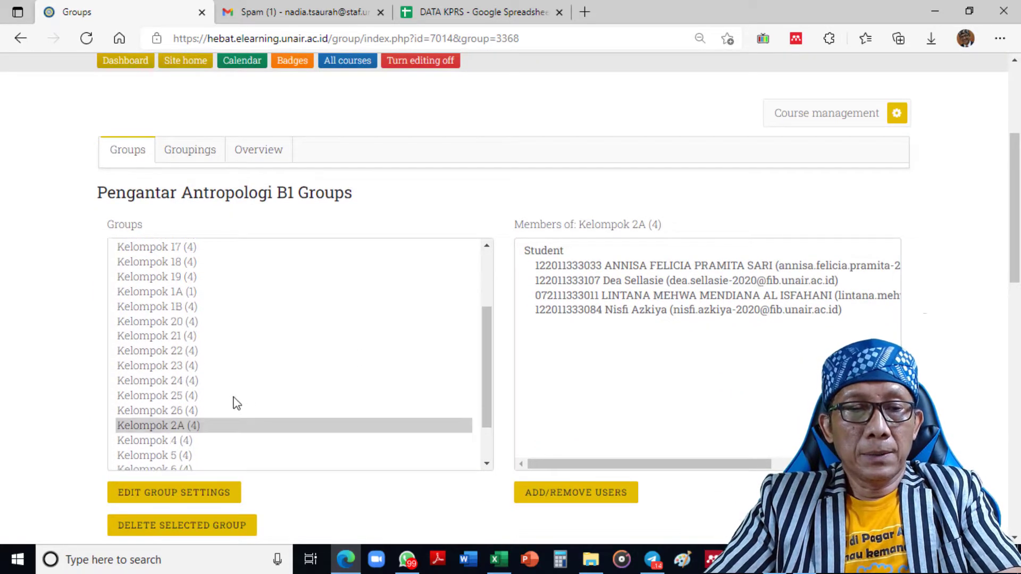
{"action": "scroll", "coordinate": [234, 404], "scroll_direction": "down", "scroll_amount": 1}
{"action": "left_click", "coordinate": [167, 385]}
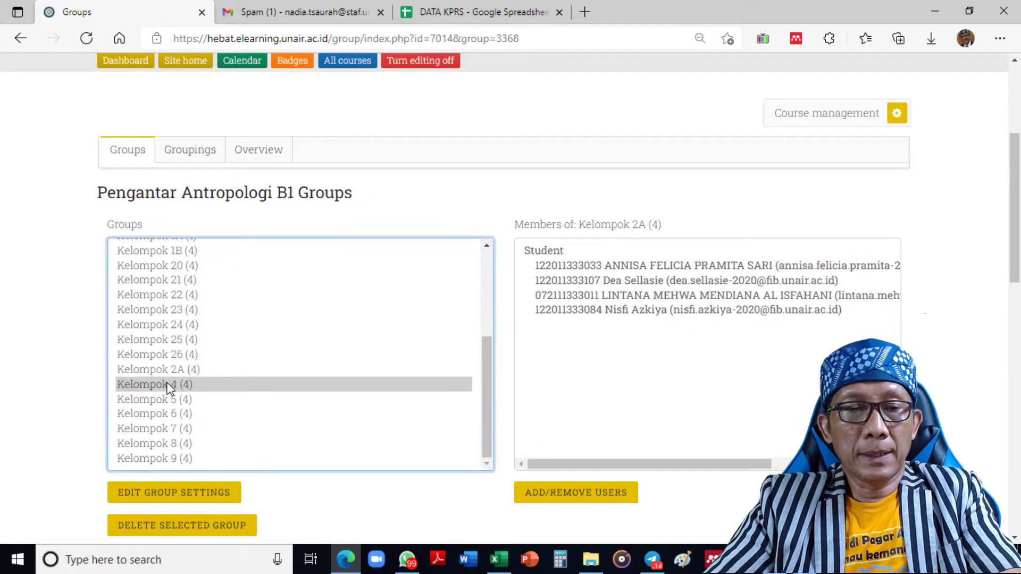
{"action": "left_click", "coordinate": [182, 495]}
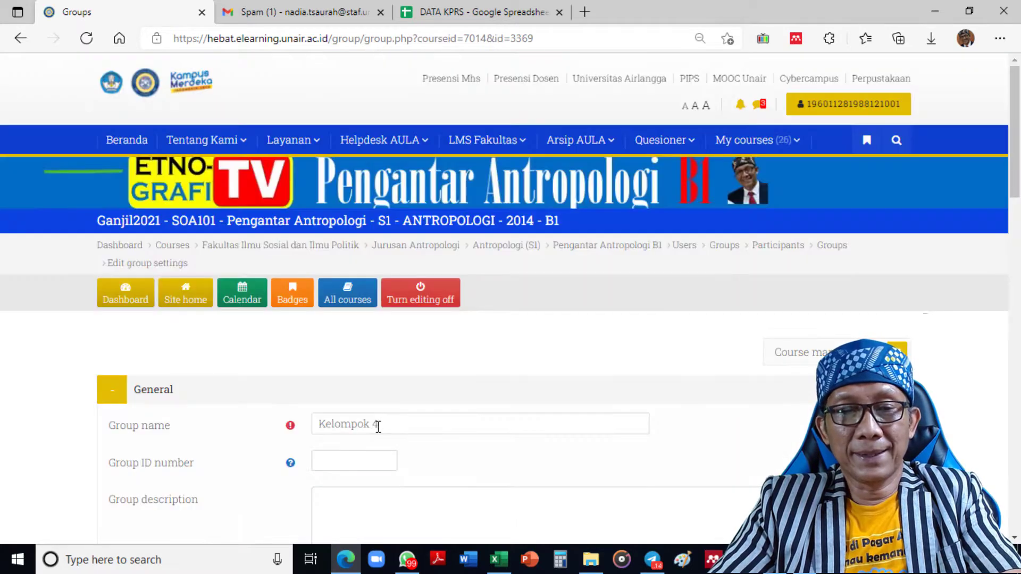
{"action": "left_click", "coordinate": [383, 425]}
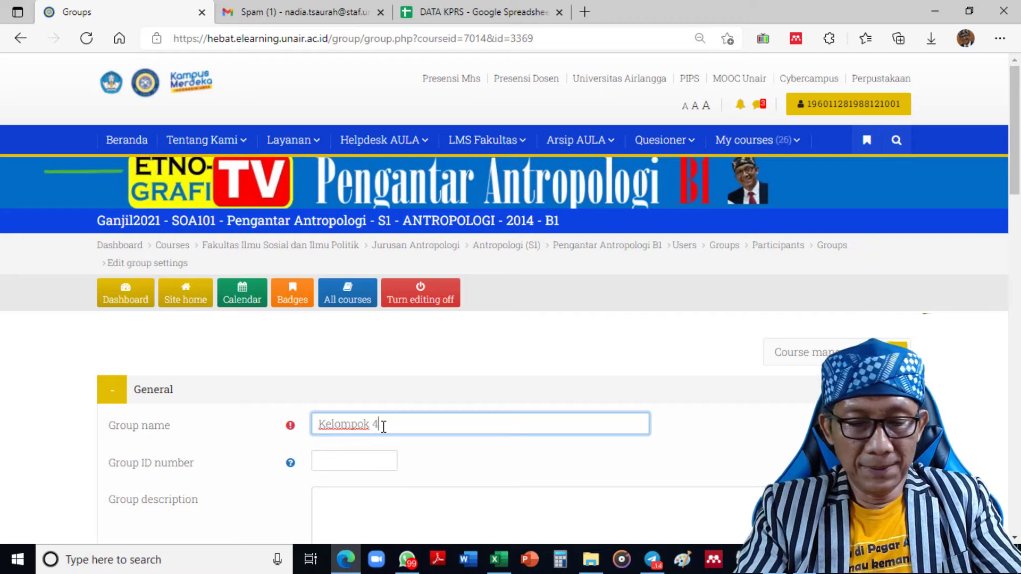
{"action": "key", "text": "BackSpace"}
{"action": "type", "text": "2b"}
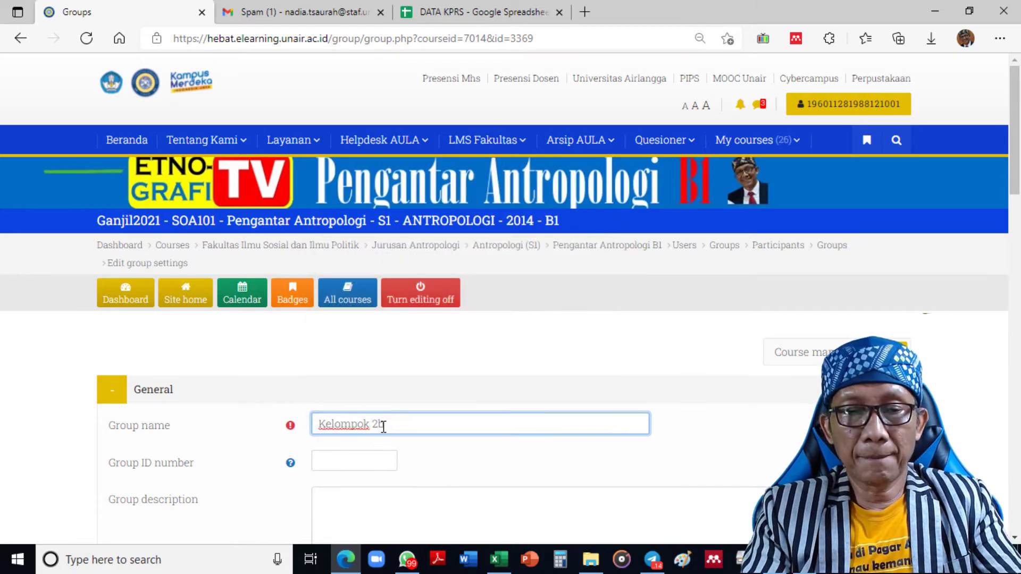
{"action": "key", "text": "BackSpace"}
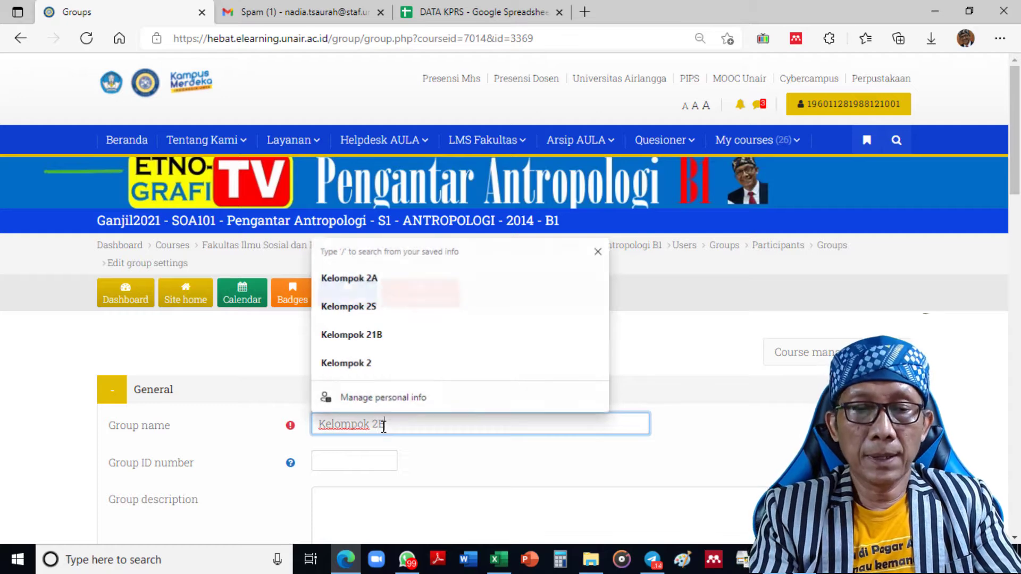
{"action": "type", "text": "B"}
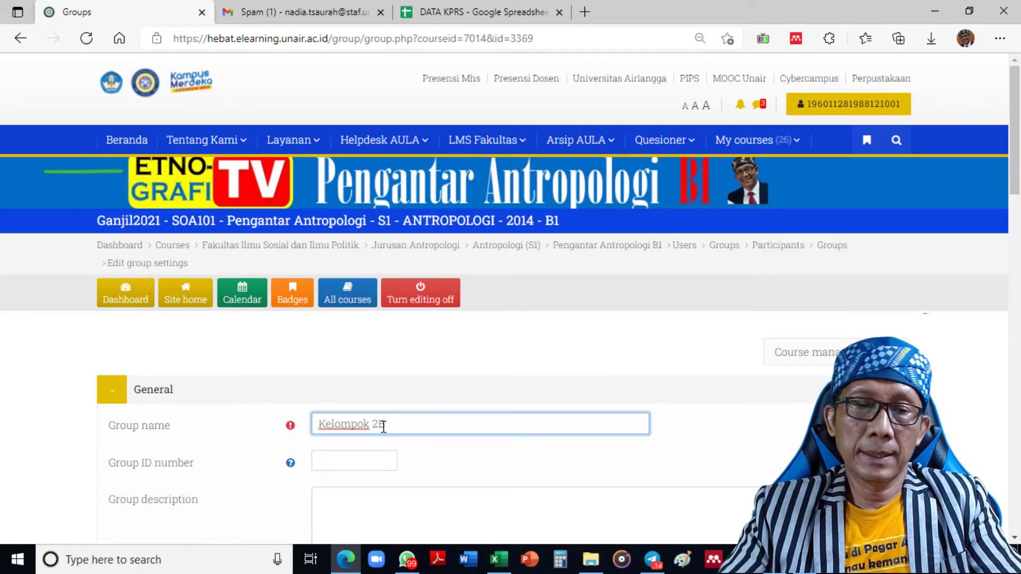
{"action": "key", "text": "Return"}
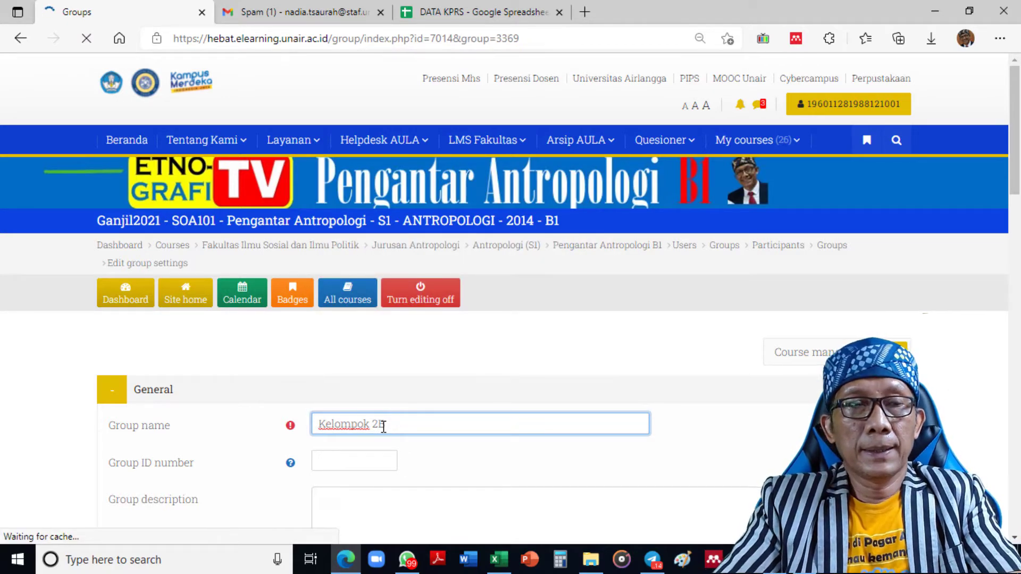
Step: Rename the group Kelompok 5 as Kelompok 3A and save the group settings
{"action": "scroll", "coordinate": [250, 444], "scroll_direction": "down", "scroll_amount": 5}
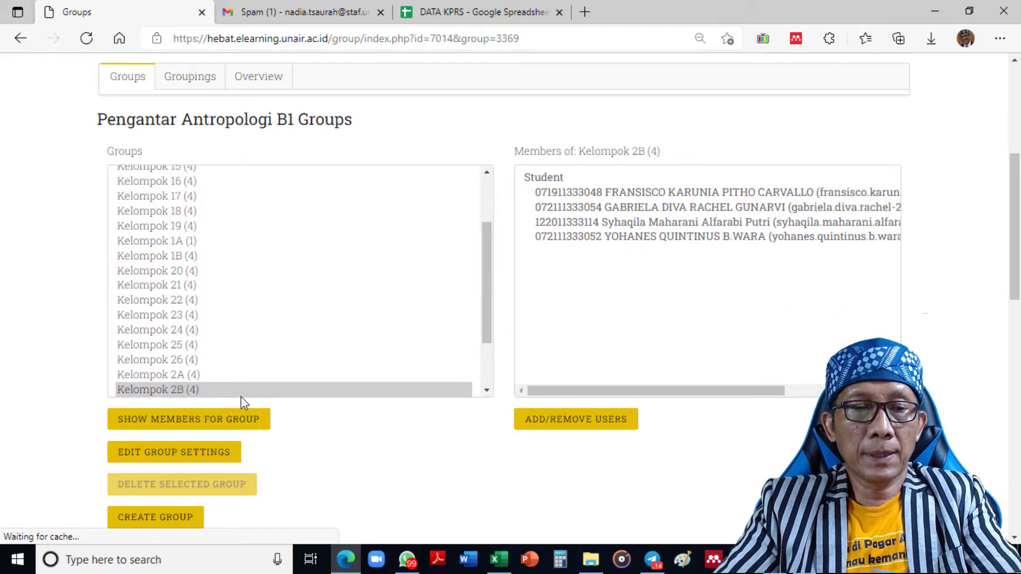
{"action": "scroll", "coordinate": [238, 365], "scroll_direction": "down", "scroll_amount": 2}
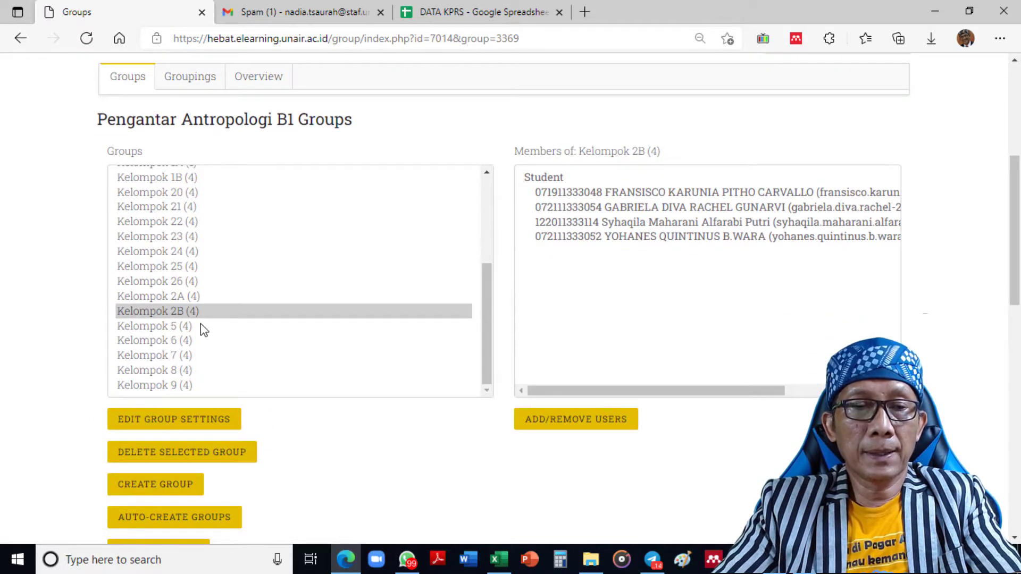
{"action": "left_click", "coordinate": [166, 326]}
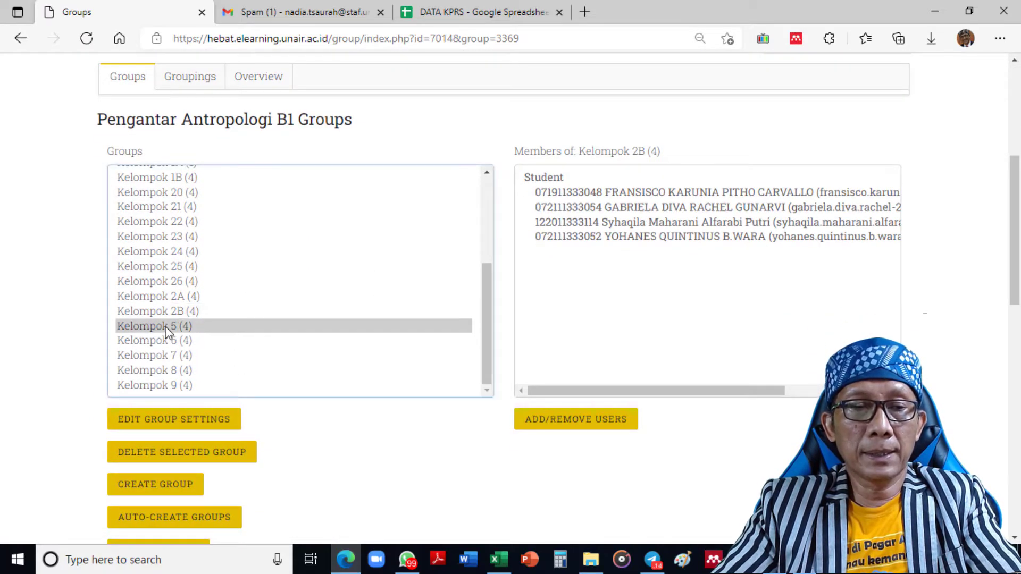
{"action": "left_click", "coordinate": [180, 419]}
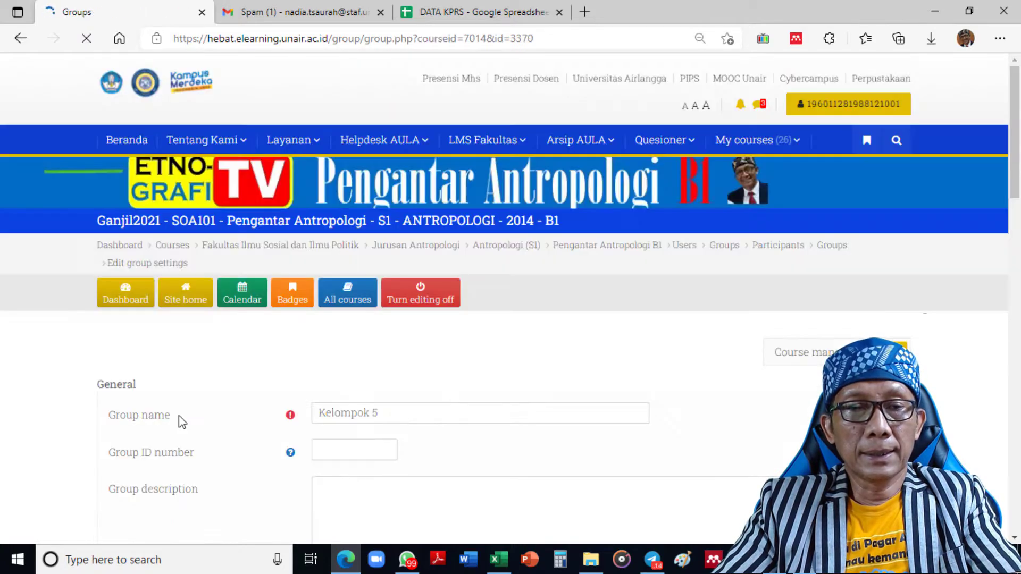
{"action": "left_click", "coordinate": [398, 413]}
{"action": "key", "text": "BackSpace"}
{"action": "type", "text": "3A"}
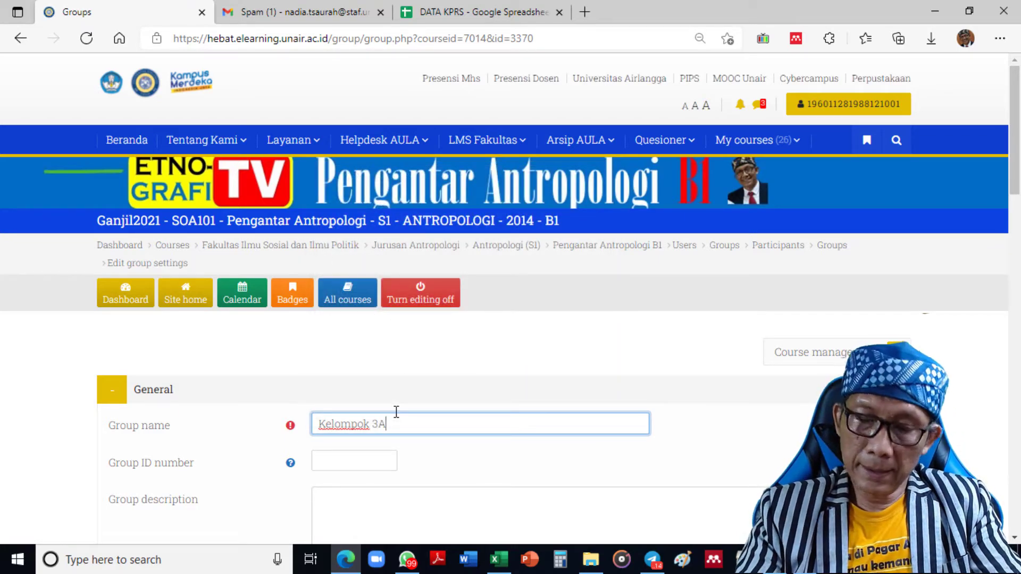
{"action": "key", "text": "Return"}
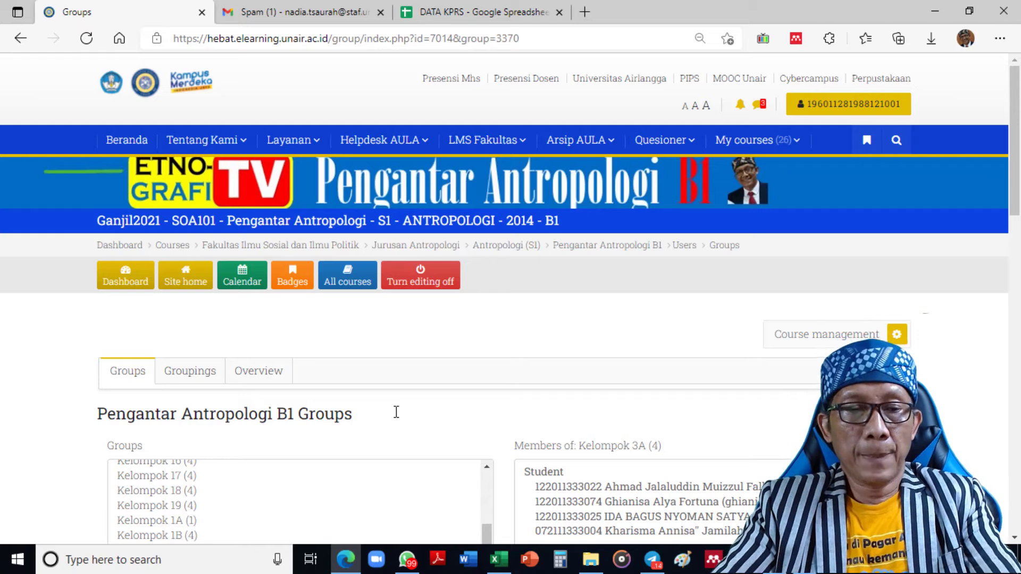
Step: Rename the group Kelompok 6 as Kelompok 3B and save the group settings
{"action": "scroll", "coordinate": [270, 499], "scroll_direction": "down", "scroll_amount": 6}
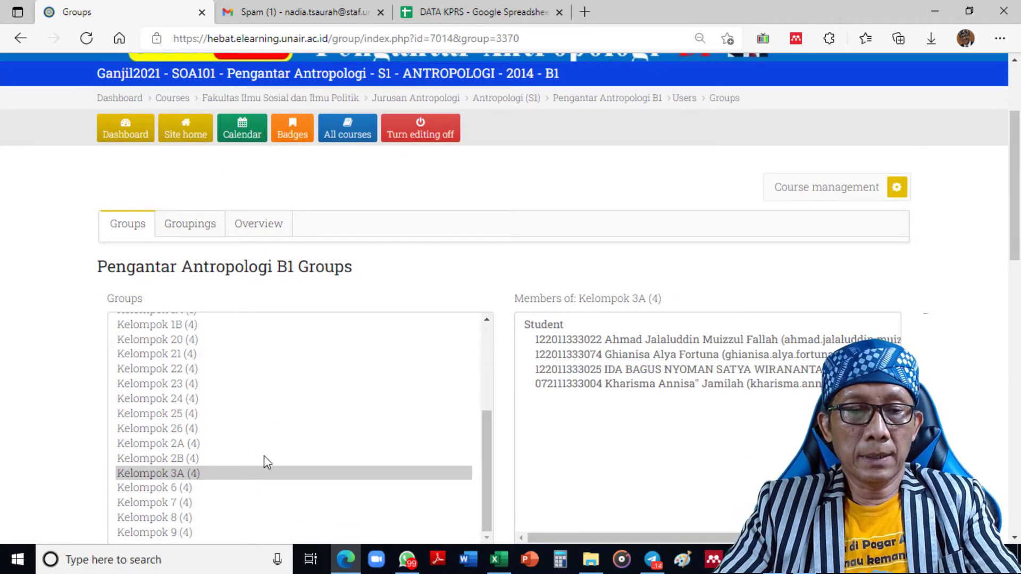
{"action": "left_click", "coordinate": [182, 489]}
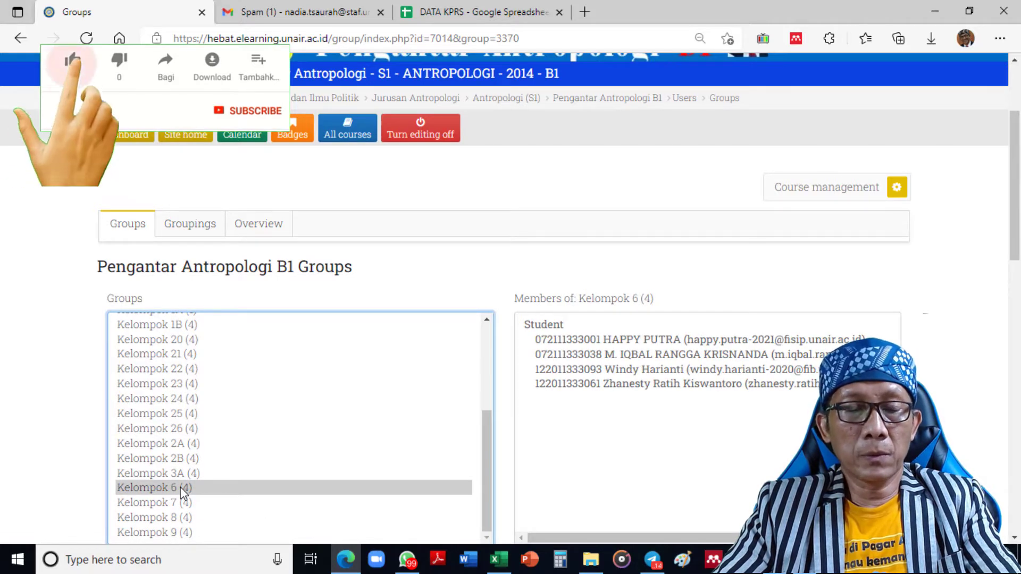
{"action": "scroll", "coordinate": [182, 489], "scroll_direction": "down", "scroll_amount": 3}
{"action": "left_click", "coordinate": [191, 427]}
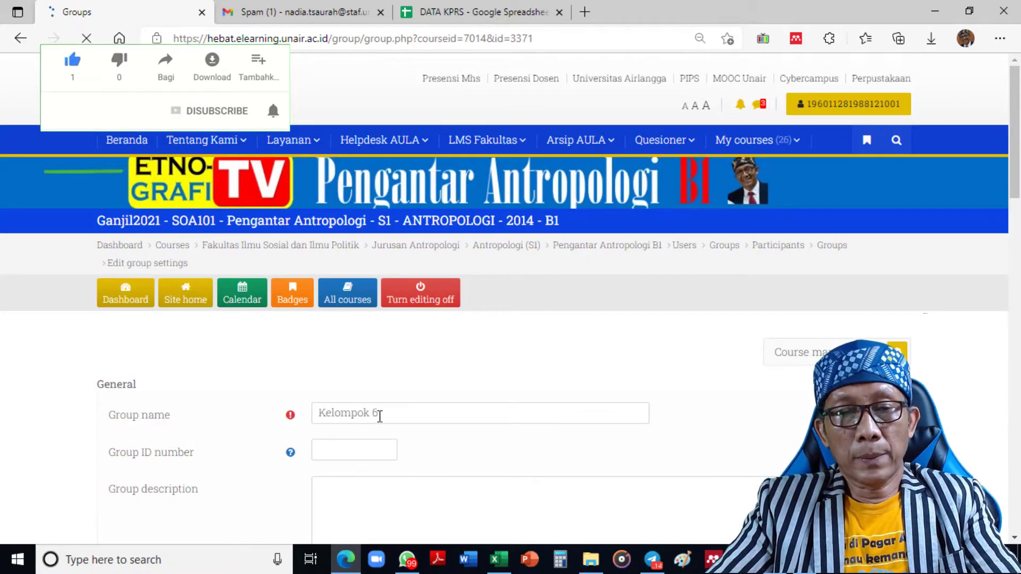
{"action": "left_click", "coordinate": [383, 417]}
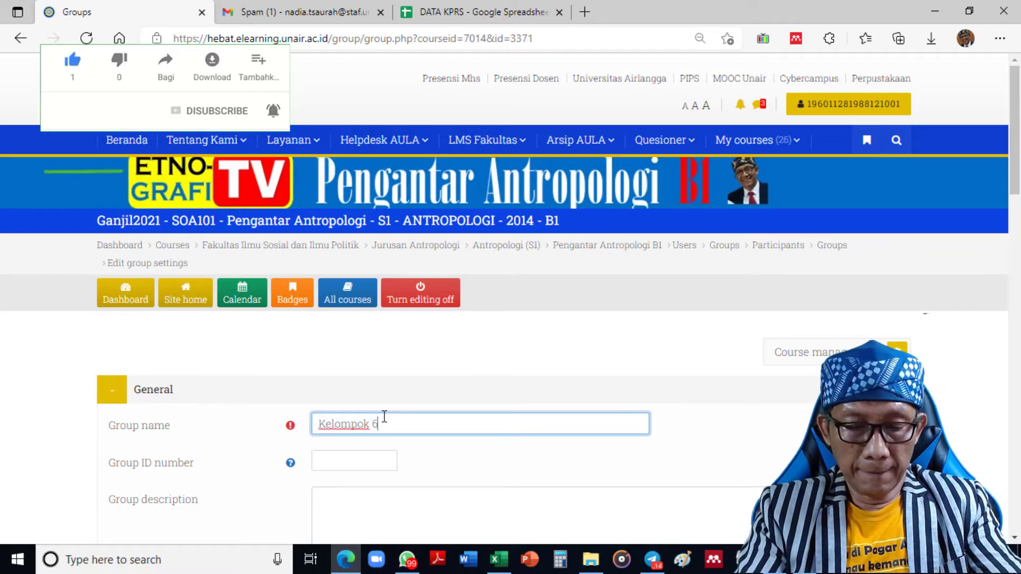
{"action": "key", "text": "BackSpace"}
{"action": "type", "text": "3"}
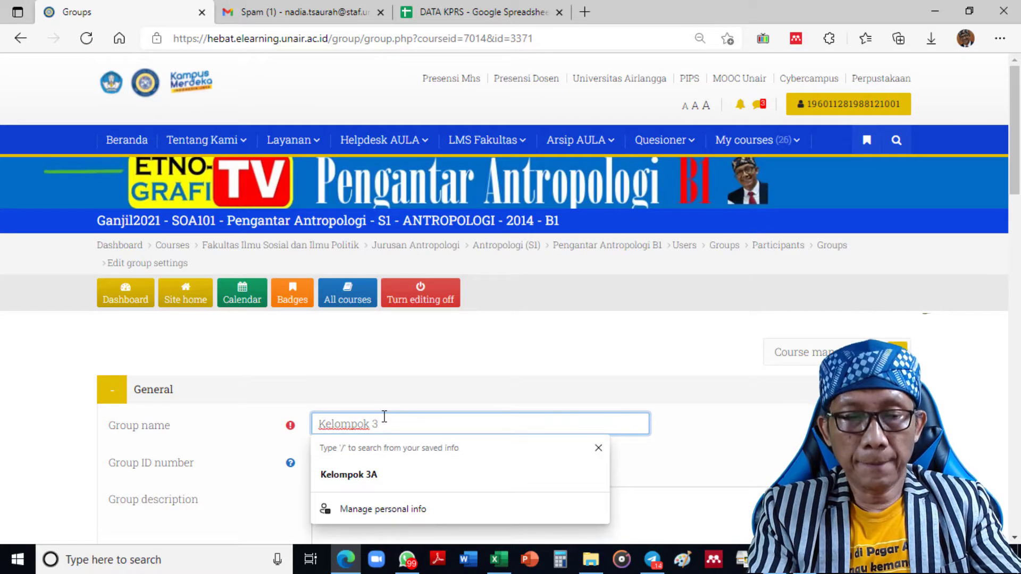
{"action": "type", "text": "B"}
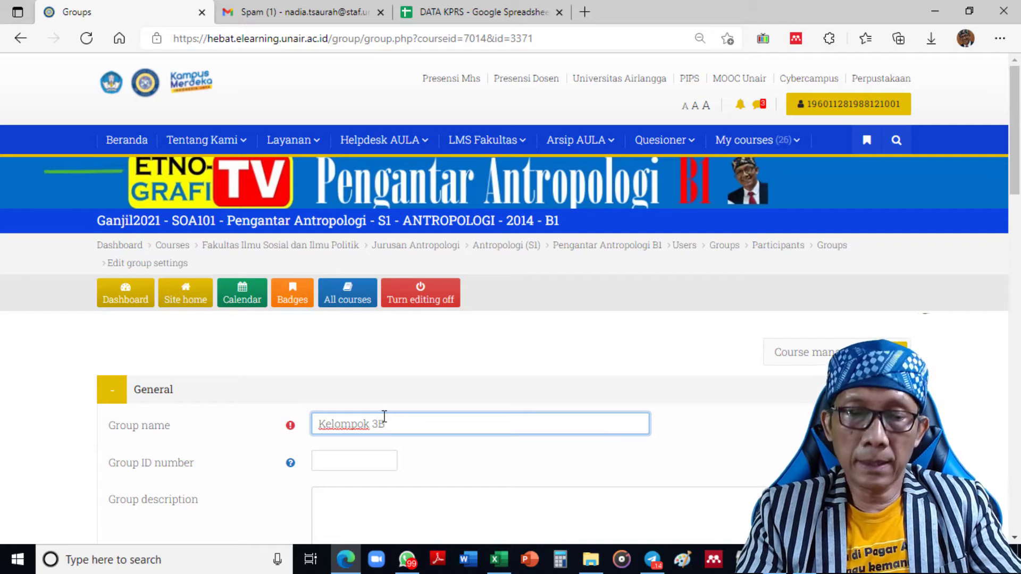
{"action": "key", "text": "Return"}
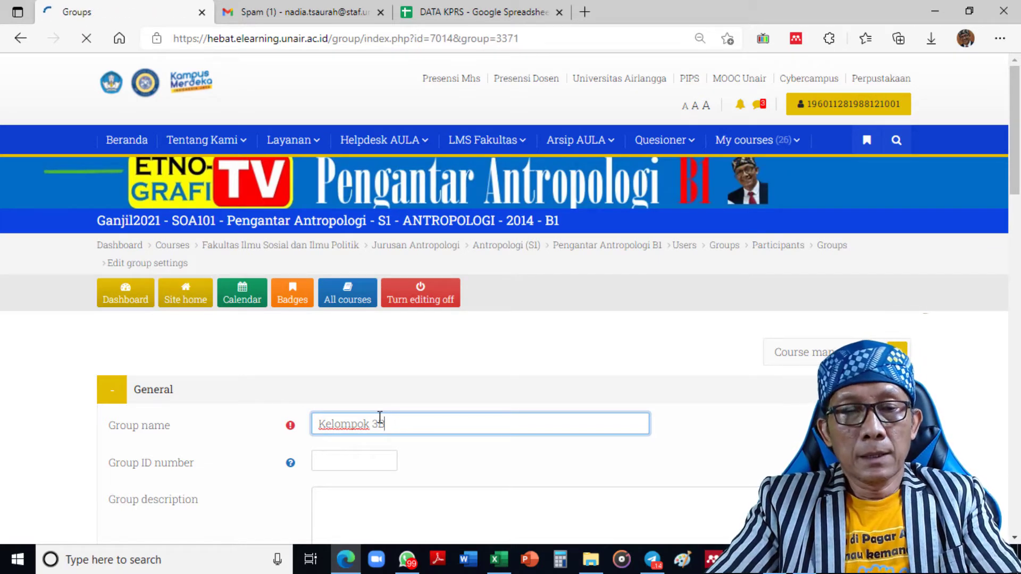
Step: Rename the group Kelompok 7 as Kelompok 4A and save the group settings
{"action": "scroll", "coordinate": [326, 437], "scroll_direction": "down", "scroll_amount": 4}
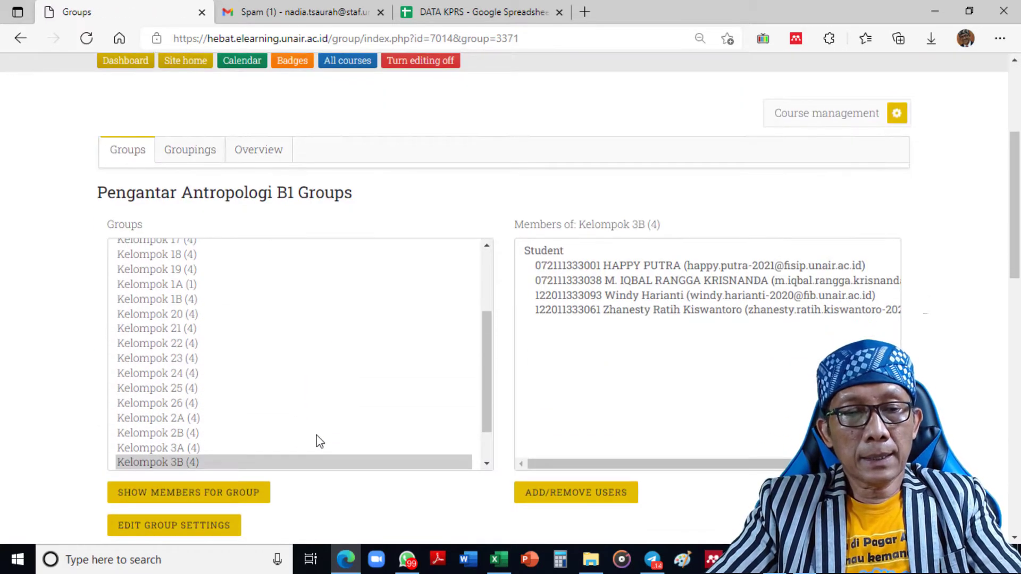
{"action": "scroll", "coordinate": [315, 436], "scroll_direction": "down", "scroll_amount": 3}
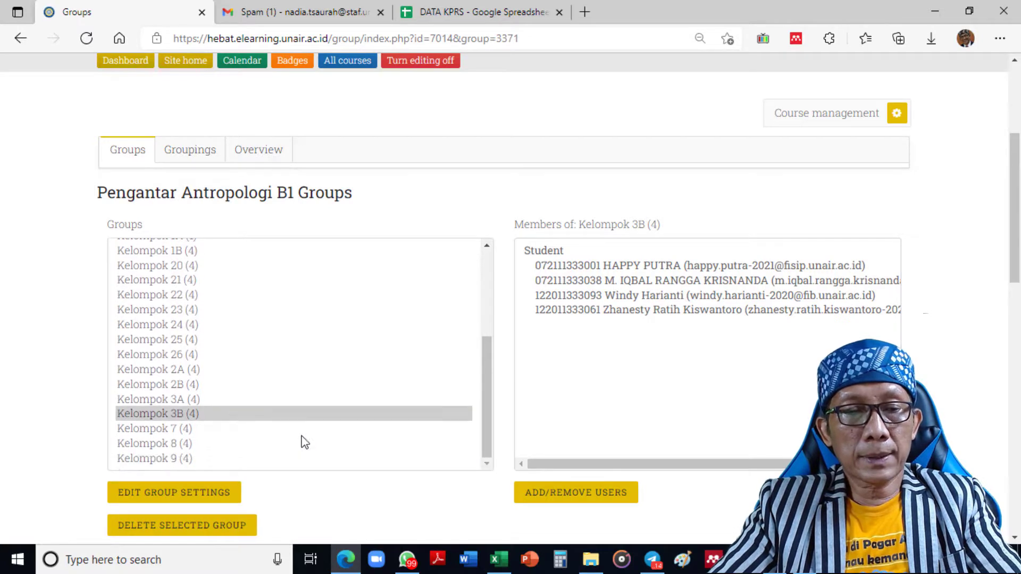
{"action": "left_click", "coordinate": [183, 429]}
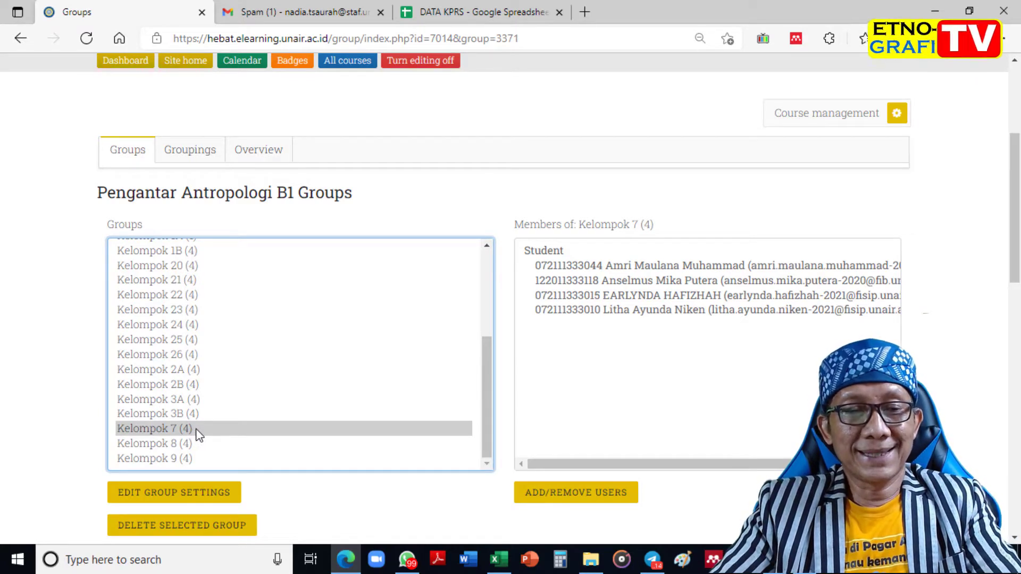
{"action": "right_click", "coordinate": [198, 434]}
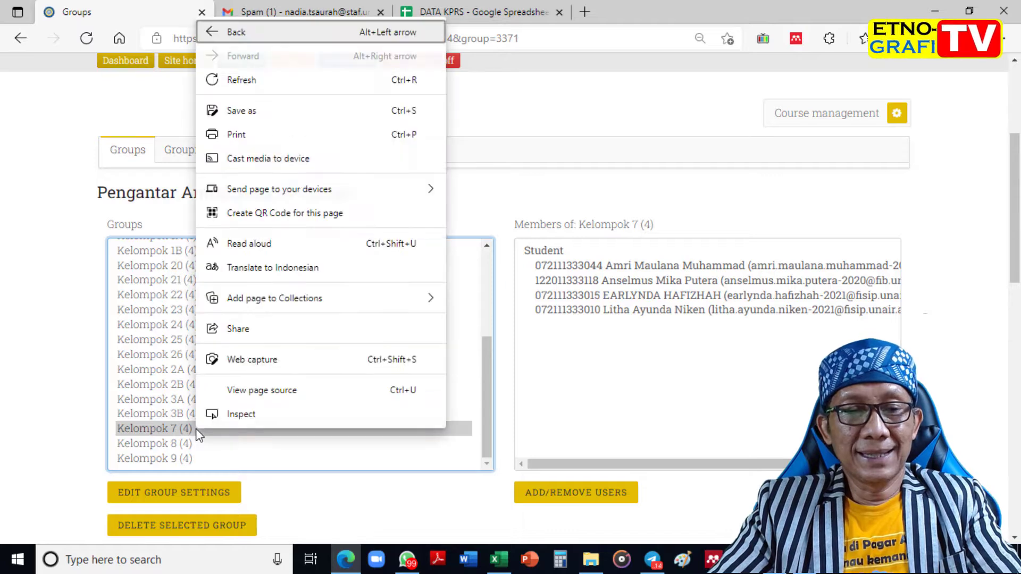
{"action": "left_click", "coordinate": [163, 433]}
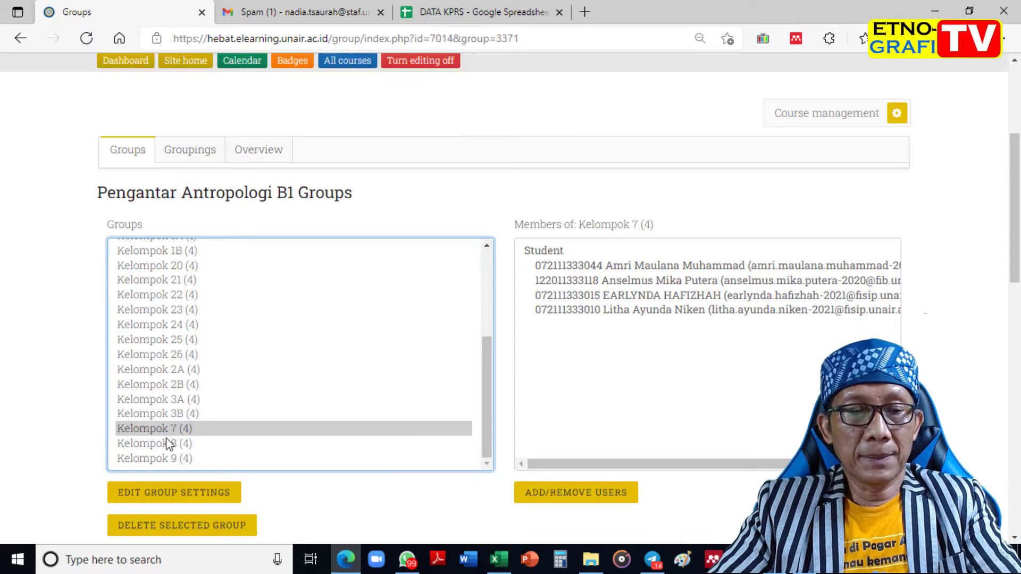
{"action": "left_click", "coordinate": [182, 493]}
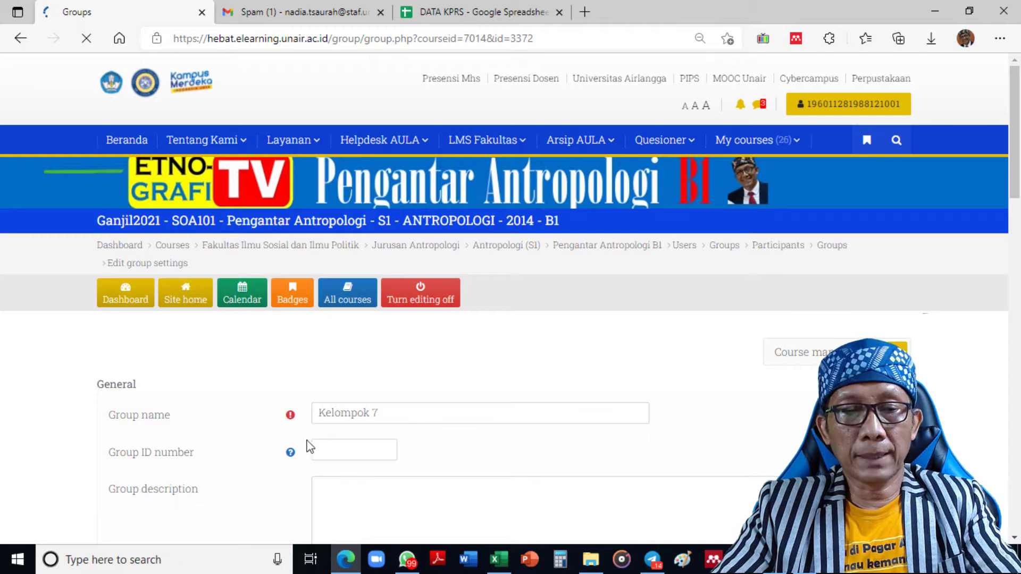
{"action": "left_click", "coordinate": [377, 424]}
{"action": "key", "text": "BackSpace"}
{"action": "type", "text": "4A"}
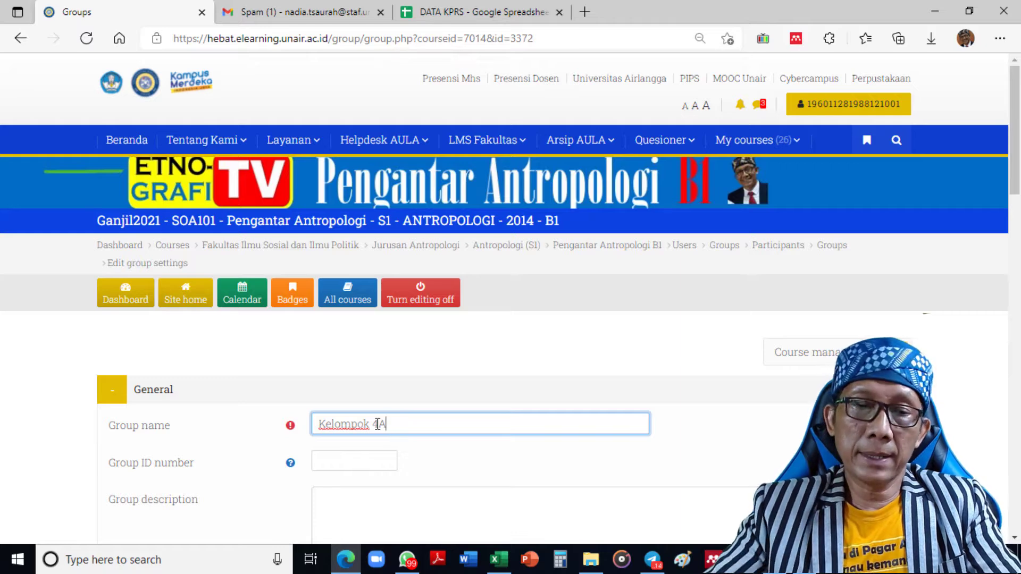
{"action": "key", "text": "Return"}
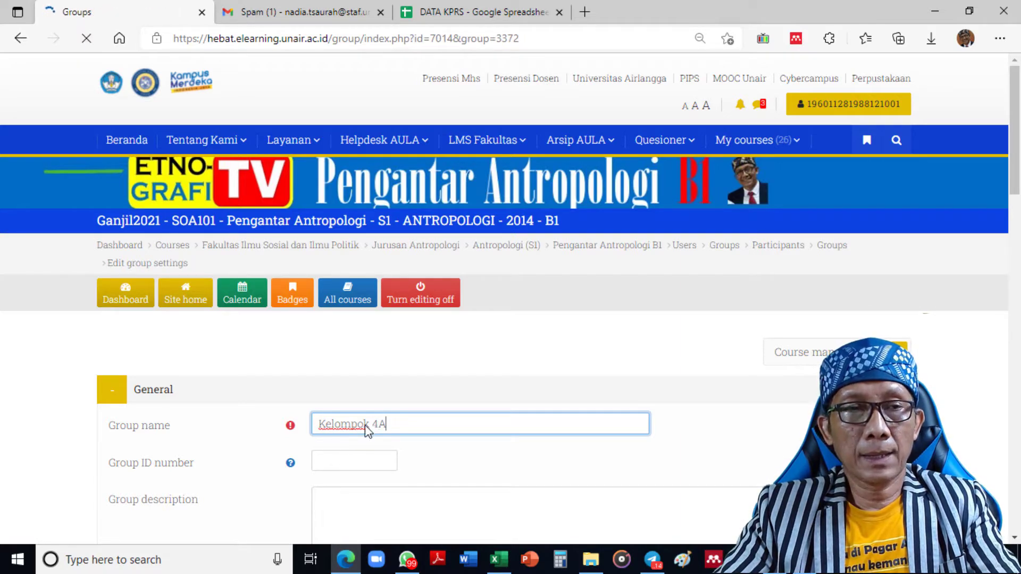
Step: Rename the group Kelompok 8 as Kelompok 4B and save the group settings
{"action": "scroll", "coordinate": [364, 433], "scroll_direction": "down", "scroll_amount": 7}
{"action": "scroll", "coordinate": [372, 283], "scroll_direction": "down", "scroll_amount": 1}
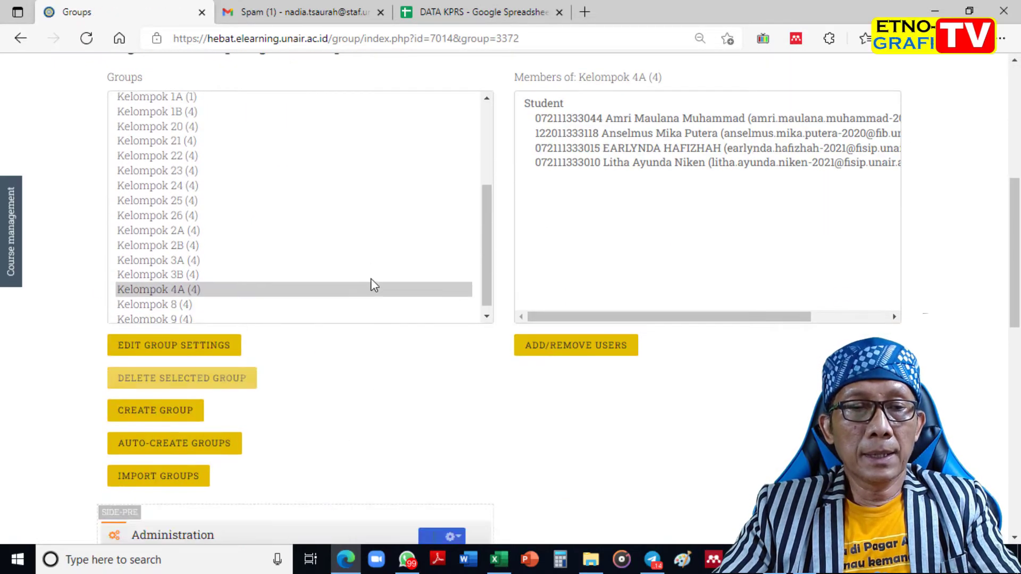
{"action": "scroll", "coordinate": [224, 301], "scroll_direction": "down", "scroll_amount": 1}
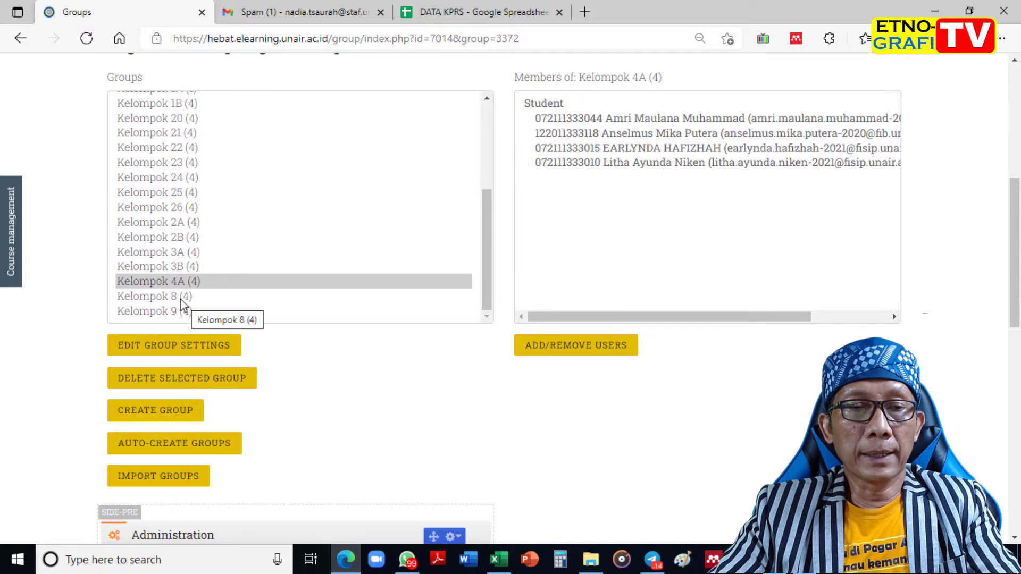
{"action": "left_click", "coordinate": [181, 298]}
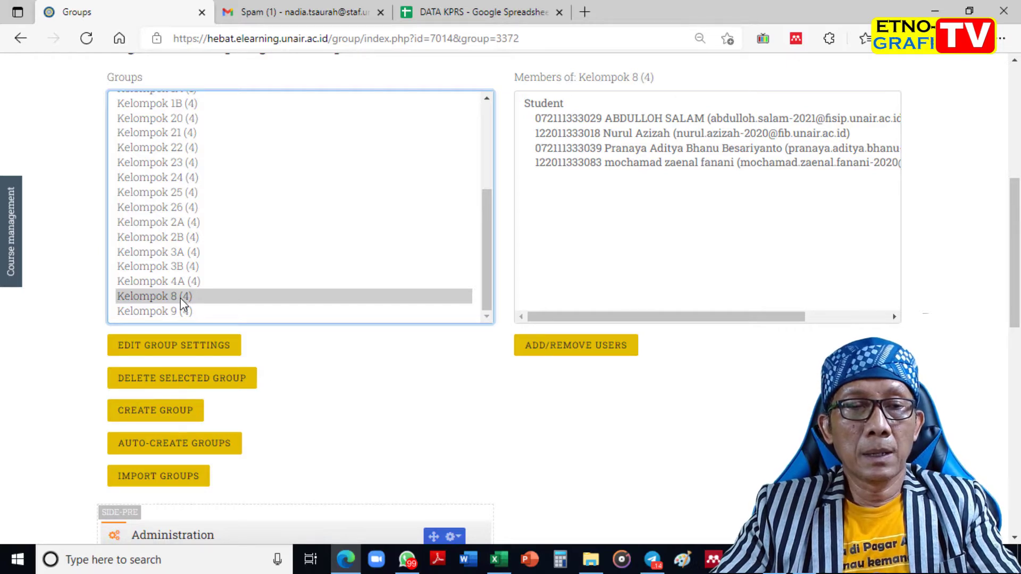
{"action": "left_click", "coordinate": [193, 347]}
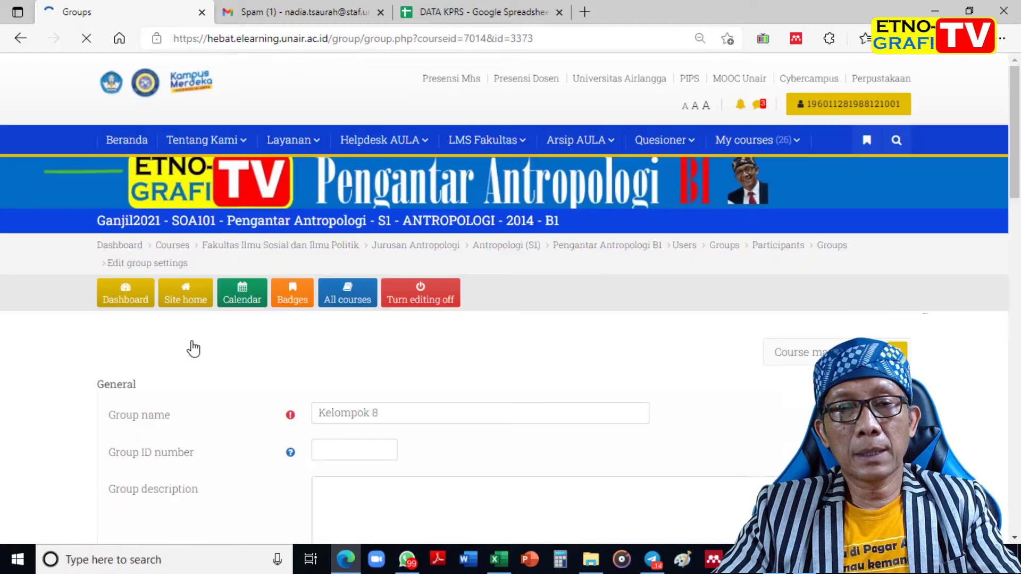
{"action": "left_click", "coordinate": [387, 412]}
{"action": "key", "text": "BackSpace"}
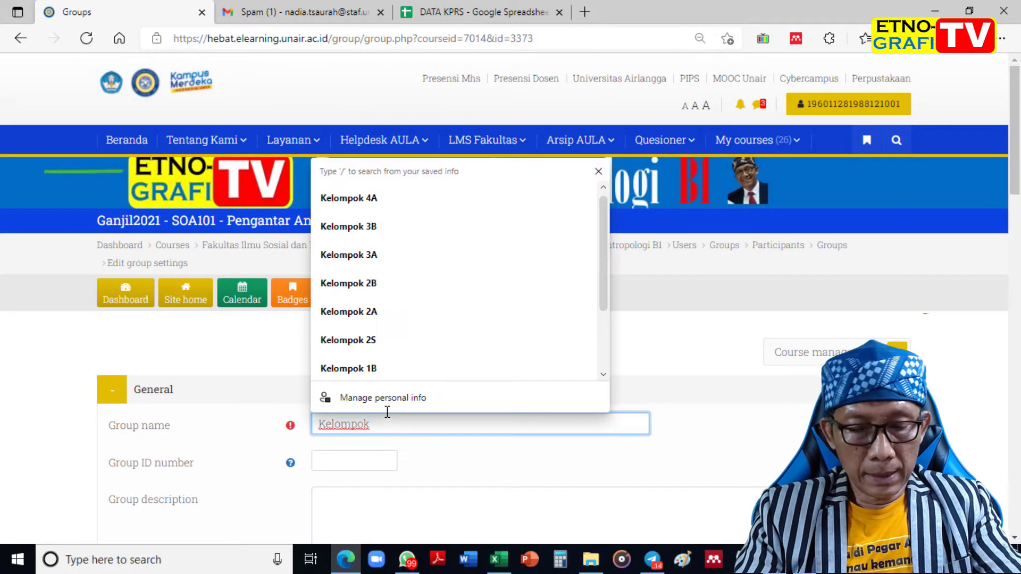
{"action": "type", "text": "4B"}
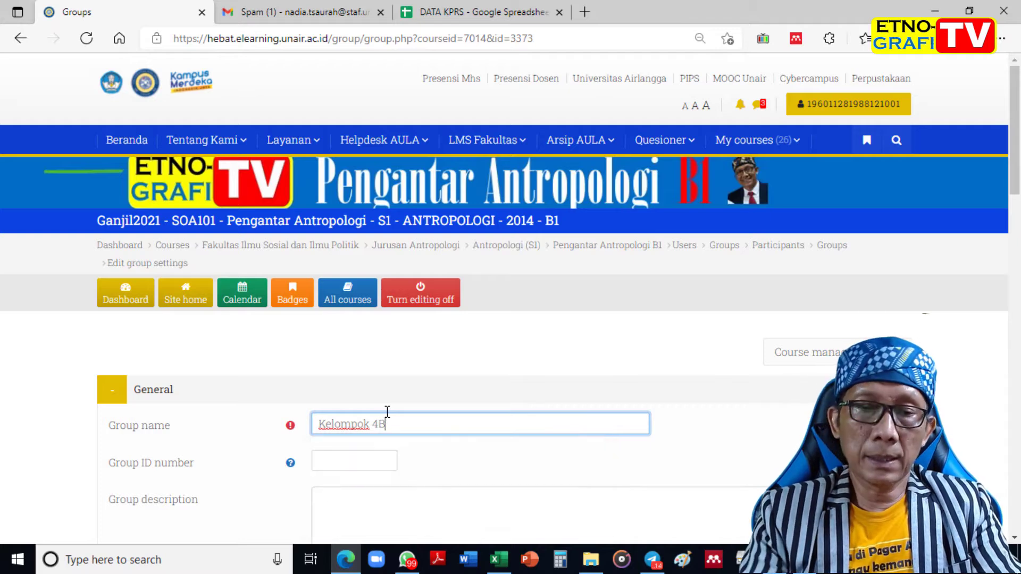
{"action": "key", "text": "Return"}
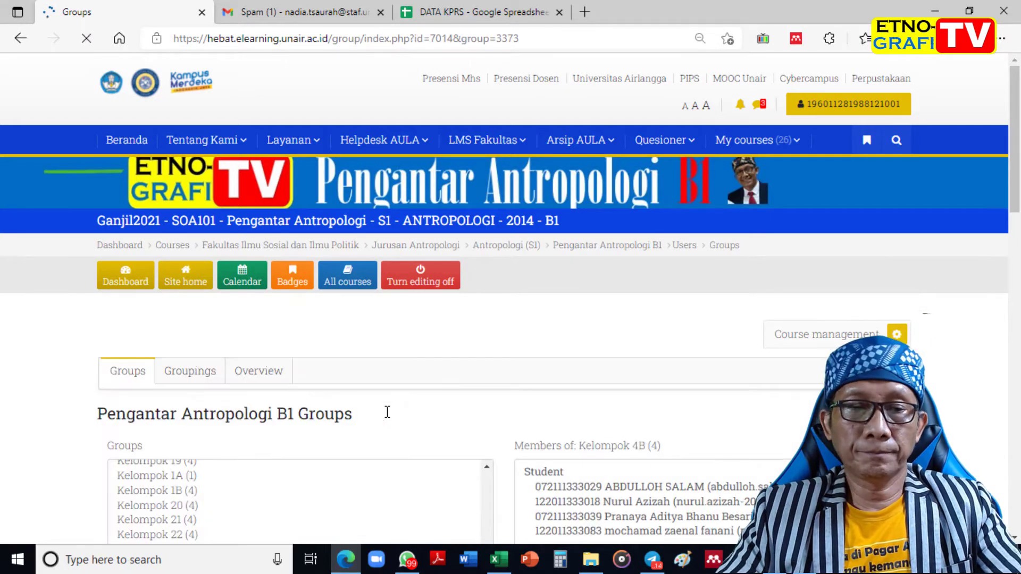
Step: Rename the group Kelompok 9 as Kelompok 5A and save the group settings
{"action": "scroll", "coordinate": [333, 438], "scroll_direction": "down", "scroll_amount": 5}
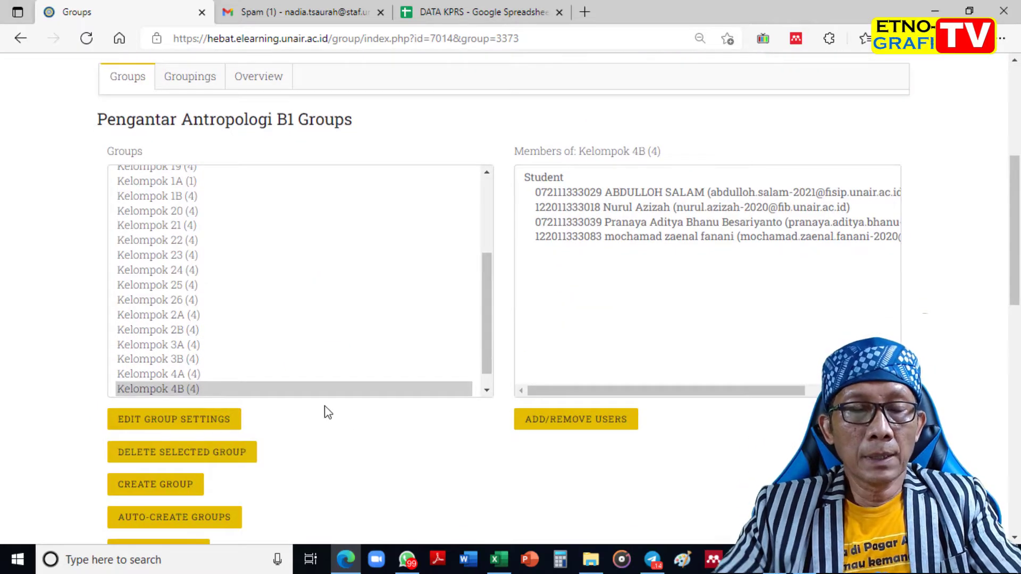
{"action": "scroll", "coordinate": [231, 343], "scroll_direction": "down", "scroll_amount": 1}
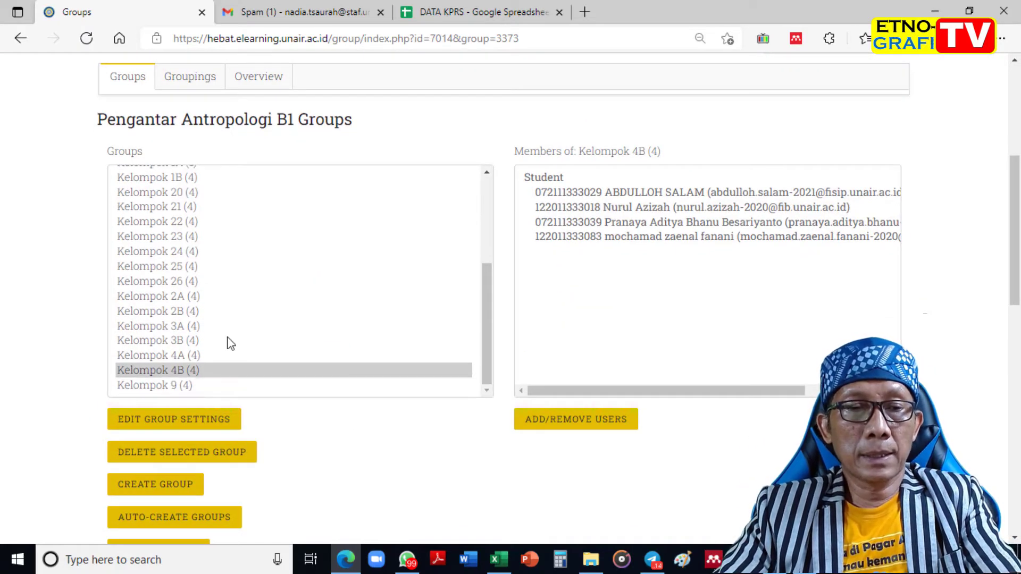
{"action": "left_click", "coordinate": [171, 384]}
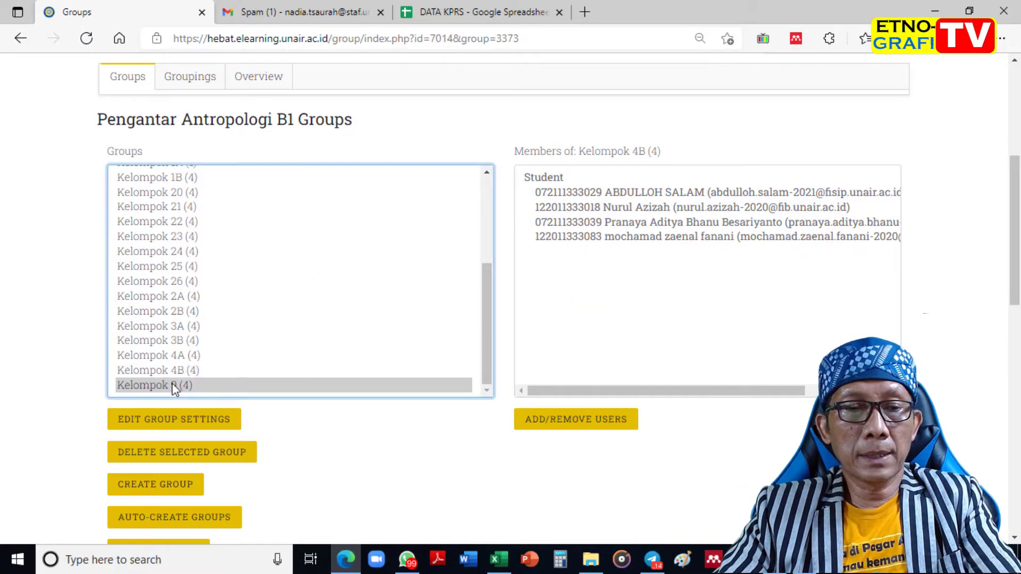
{"action": "left_click", "coordinate": [183, 423]}
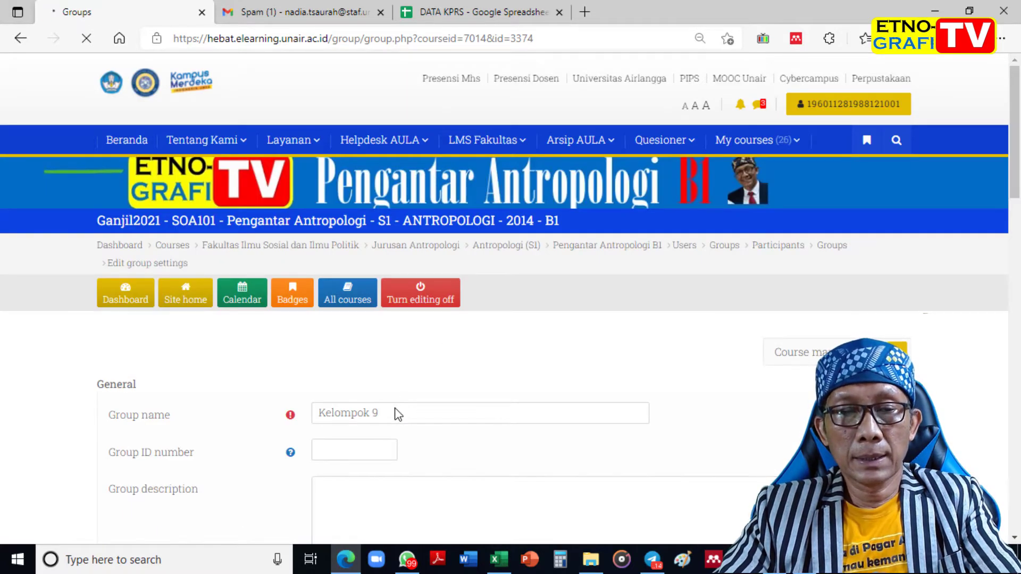
{"action": "left_click", "coordinate": [389, 413]}
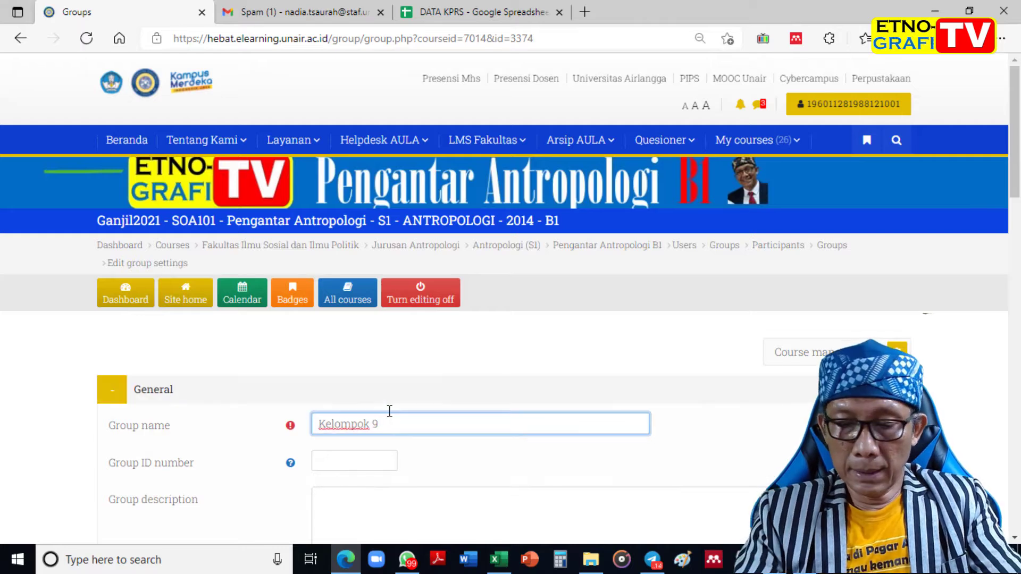
{"action": "key", "text": "BackSpace"}
{"action": "type", "text": "5A"}
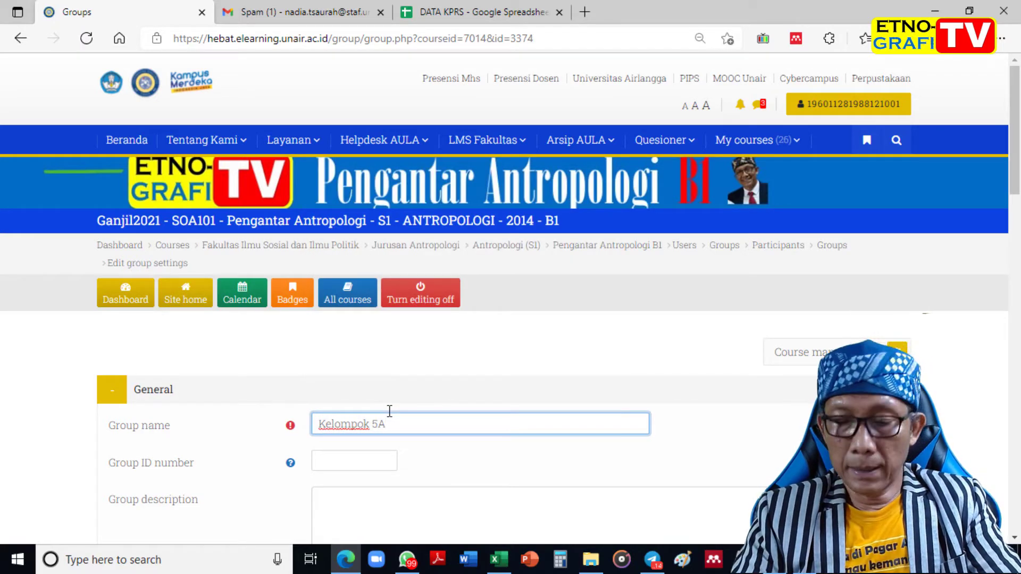
{"action": "key", "text": "Return"}
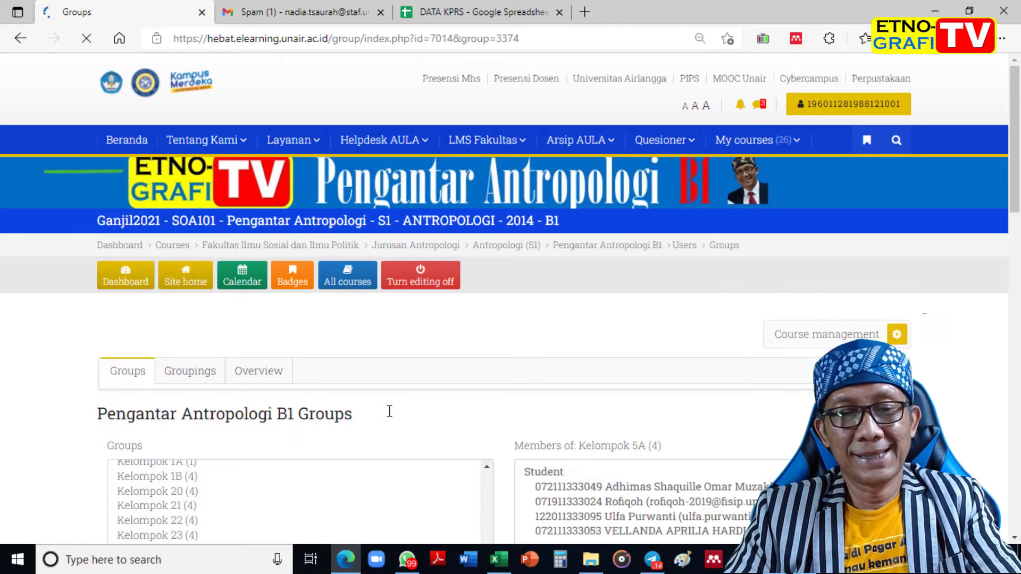
Step: Rename the group Kelompok 10 as Kelompok 5B and save the group settings
{"action": "scroll", "coordinate": [372, 409], "scroll_direction": "down", "scroll_amount": 5}
{"action": "scroll", "coordinate": [319, 393], "scroll_direction": "down", "scroll_amount": 2}
{"action": "scroll", "coordinate": [342, 206], "scroll_direction": "down", "scroll_amount": 1}
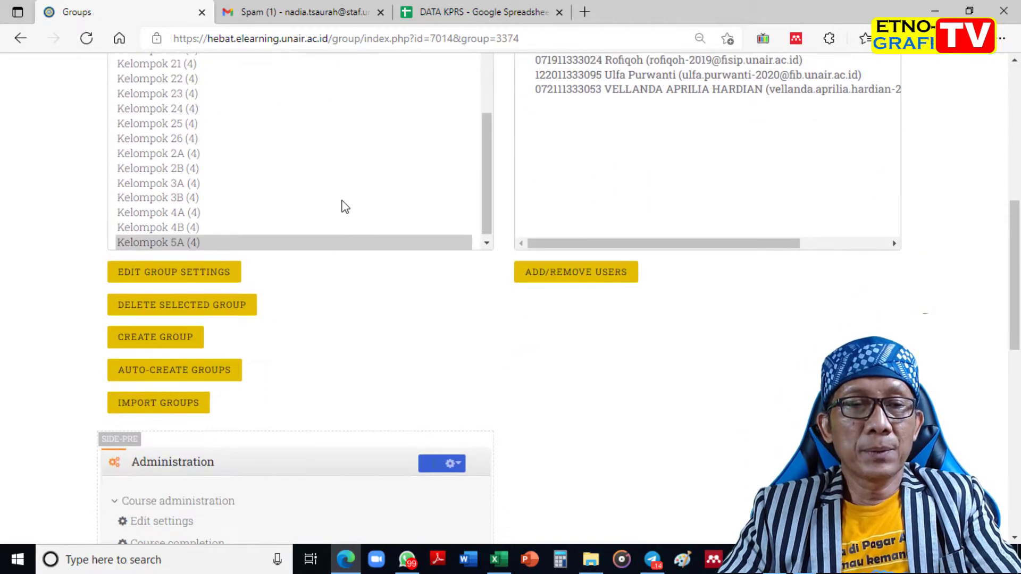
{"action": "scroll", "coordinate": [343, 207], "scroll_direction": "down", "scroll_amount": 2}
{"action": "scroll", "coordinate": [340, 207], "scroll_direction": "up", "scroll_amount": 6}
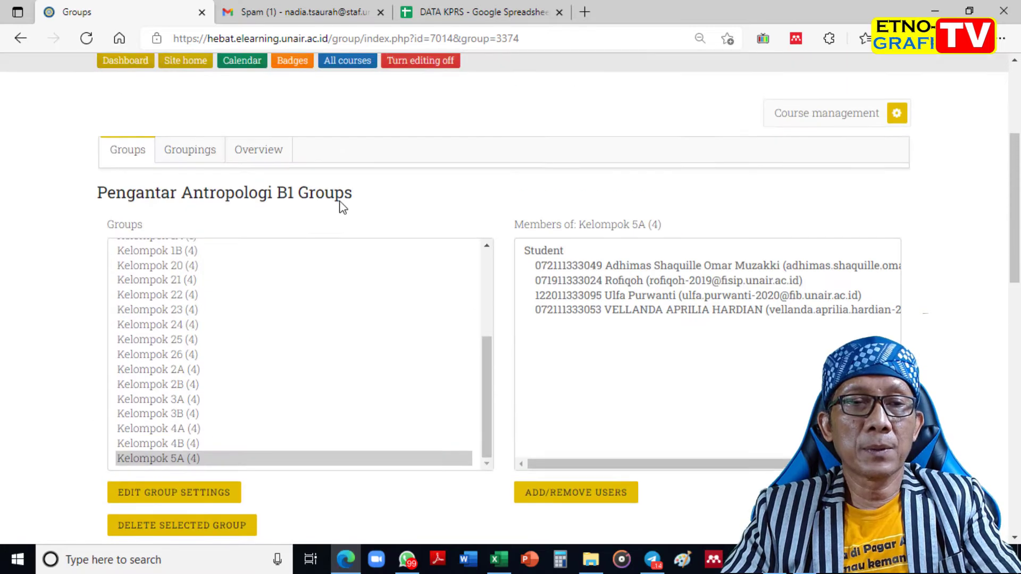
{"action": "scroll", "coordinate": [333, 373], "scroll_direction": "up", "scroll_amount": 5}
{"action": "scroll", "coordinate": [333, 382], "scroll_direction": "up", "scroll_amount": 1}
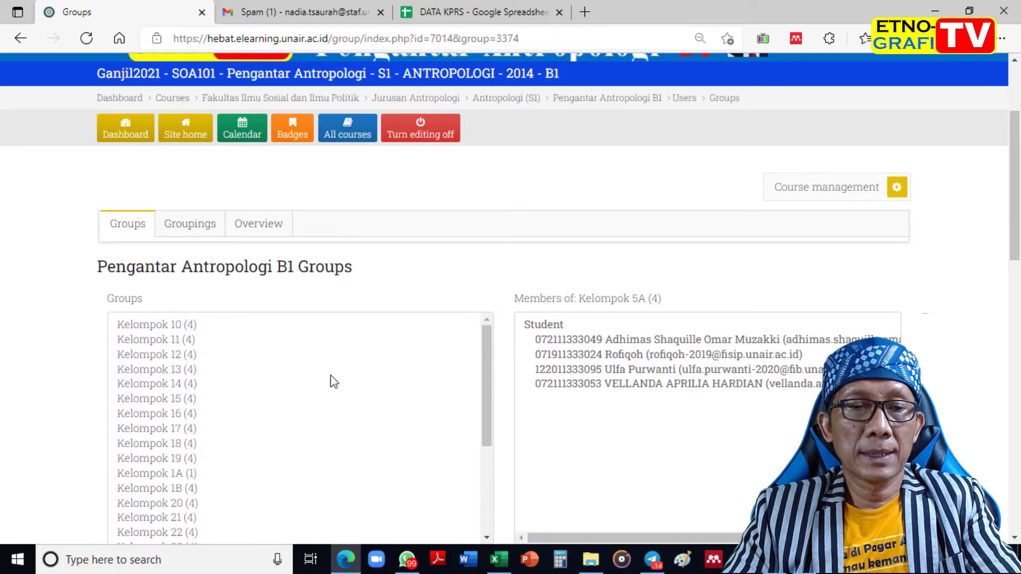
{"action": "left_click", "coordinate": [168, 326]}
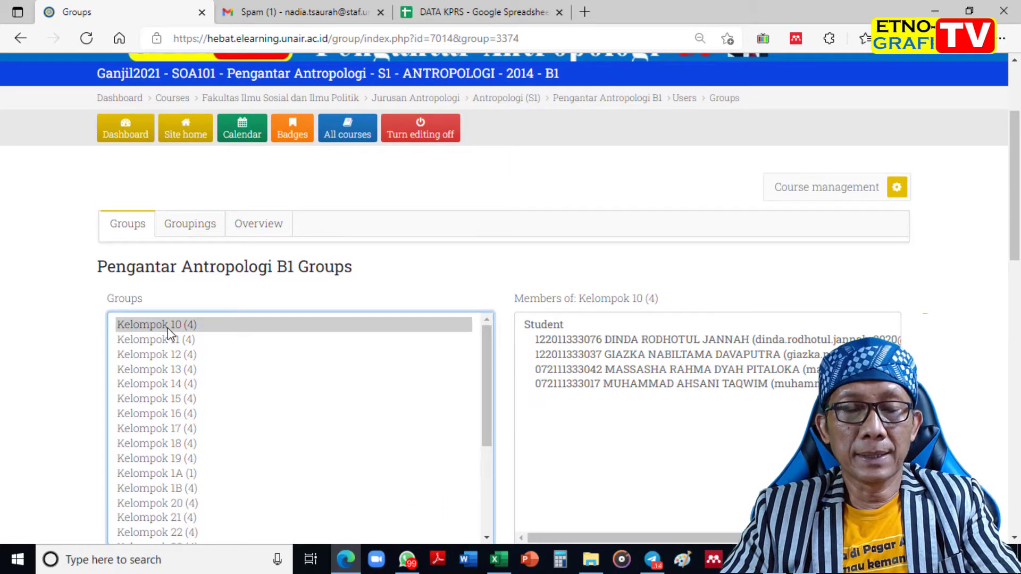
{"action": "scroll", "coordinate": [168, 328], "scroll_direction": "down", "scroll_amount": 3}
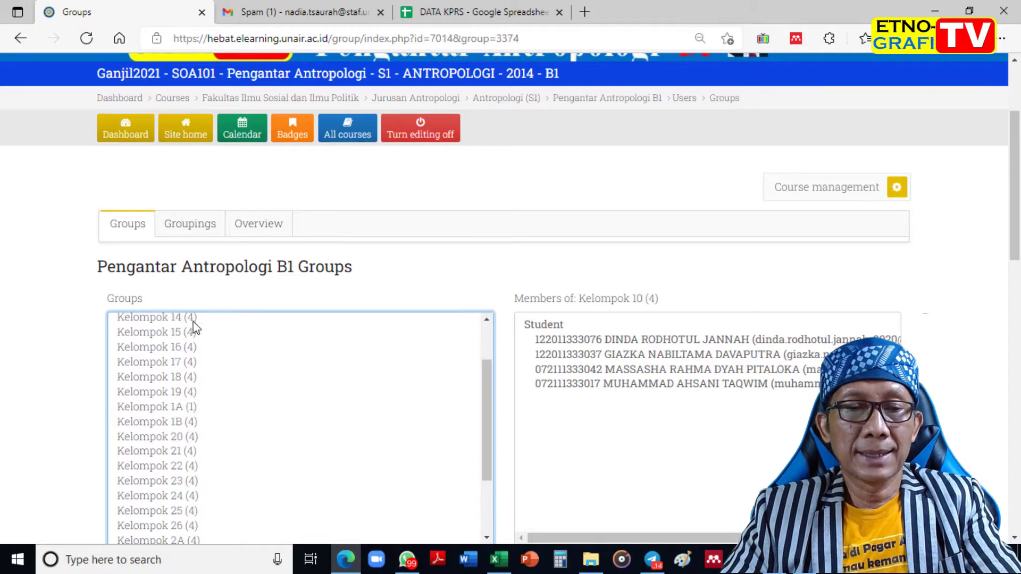
{"action": "scroll", "coordinate": [190, 329], "scroll_direction": "down", "scroll_amount": 5}
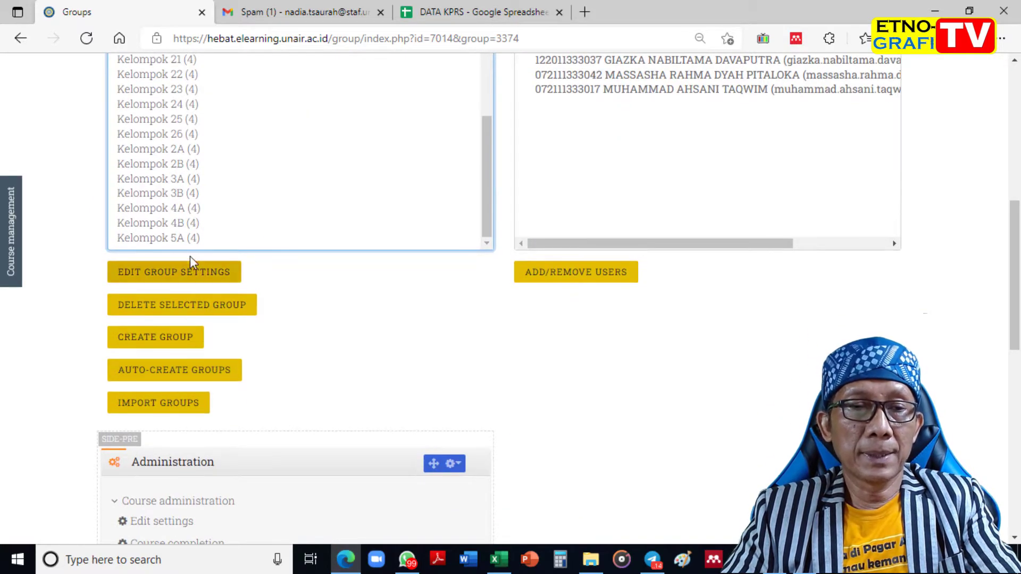
{"action": "left_click", "coordinate": [191, 281]}
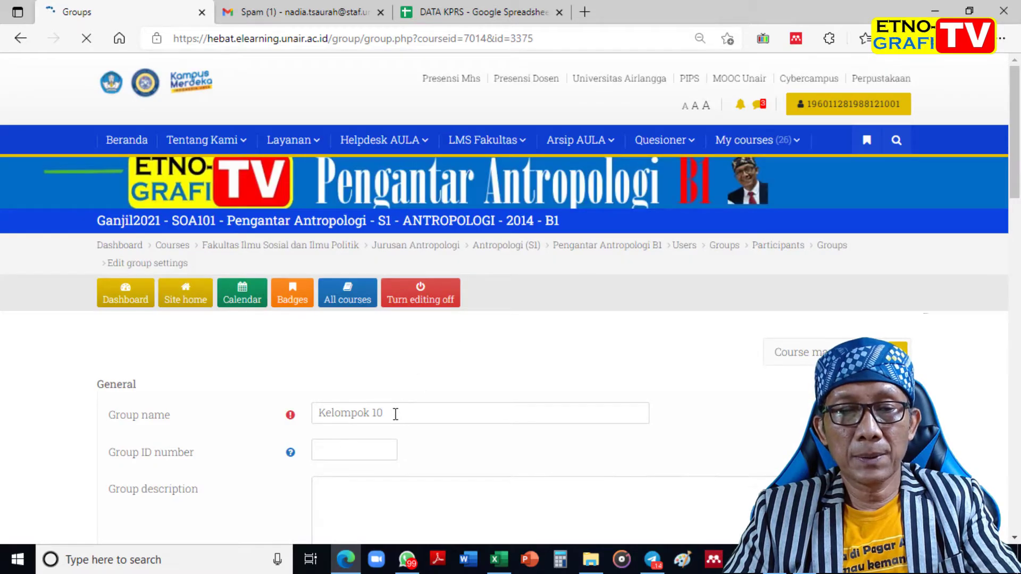
{"action": "left_click", "coordinate": [395, 414]}
{"action": "key", "text": "BackSpace"}
{"action": "key", "text": "BackSpace"}
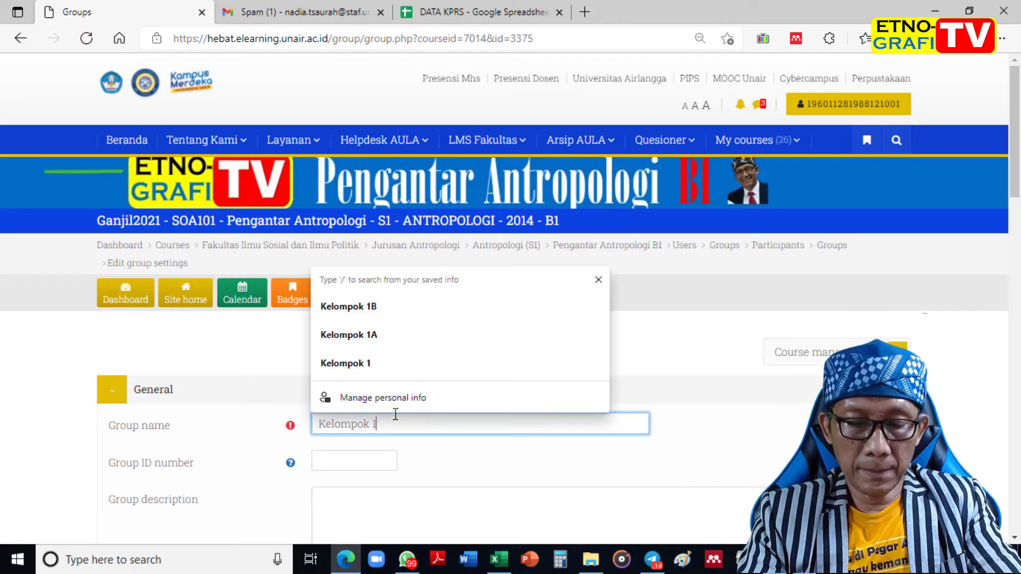
{"action": "type", "text": "5B"}
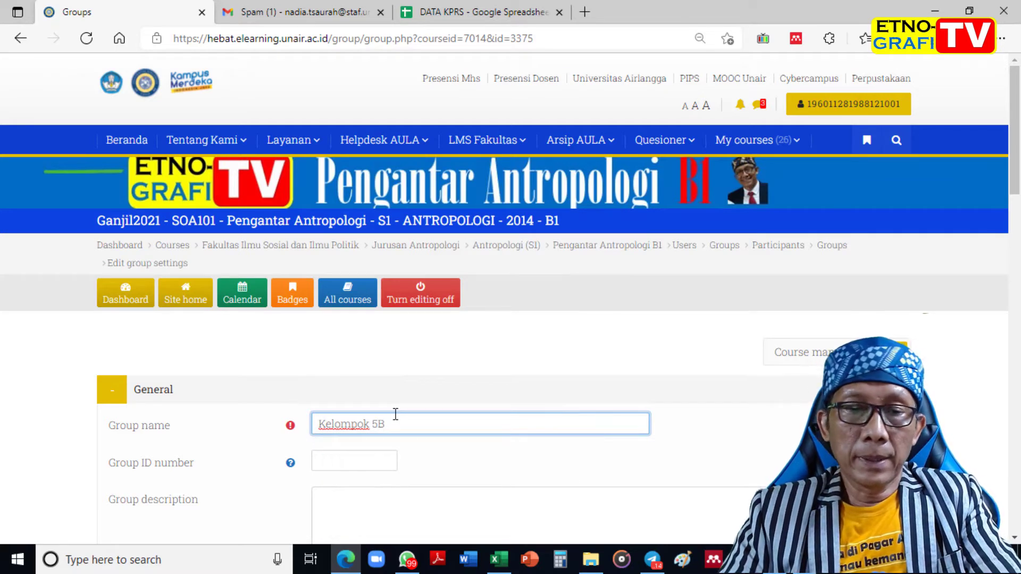
{"action": "key", "text": "Return"}
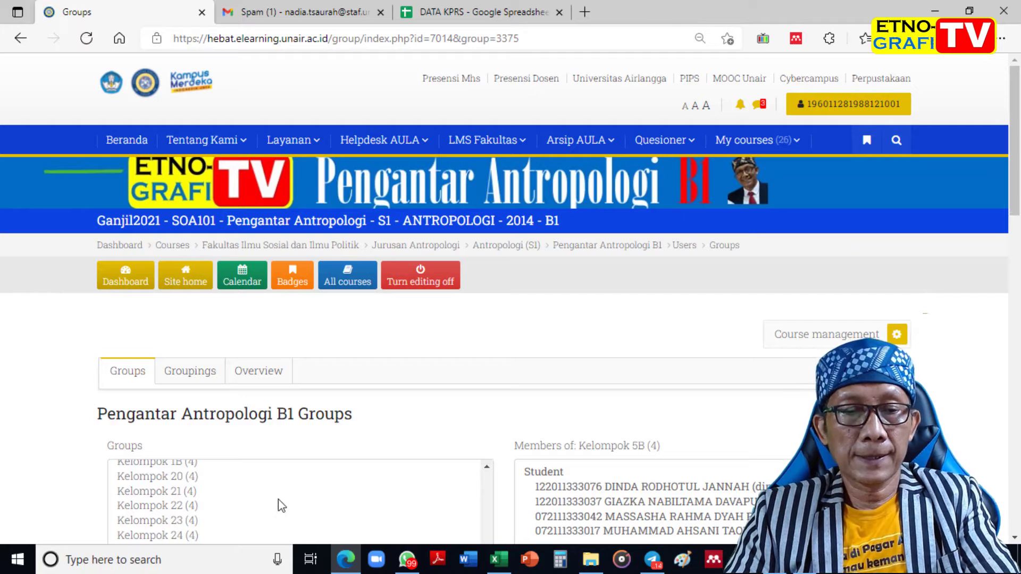
Step: Rename the group Kelompok 11 as Kelompok 6A and save the group settings
{"action": "scroll", "coordinate": [326, 503], "scroll_direction": "up", "scroll_amount": 3}
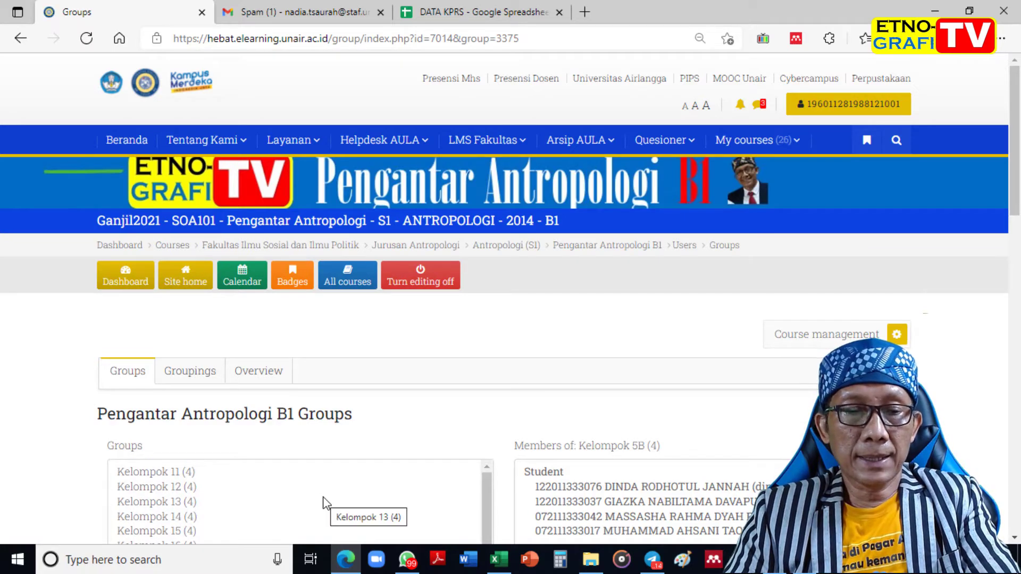
{"action": "left_click", "coordinate": [172, 471]}
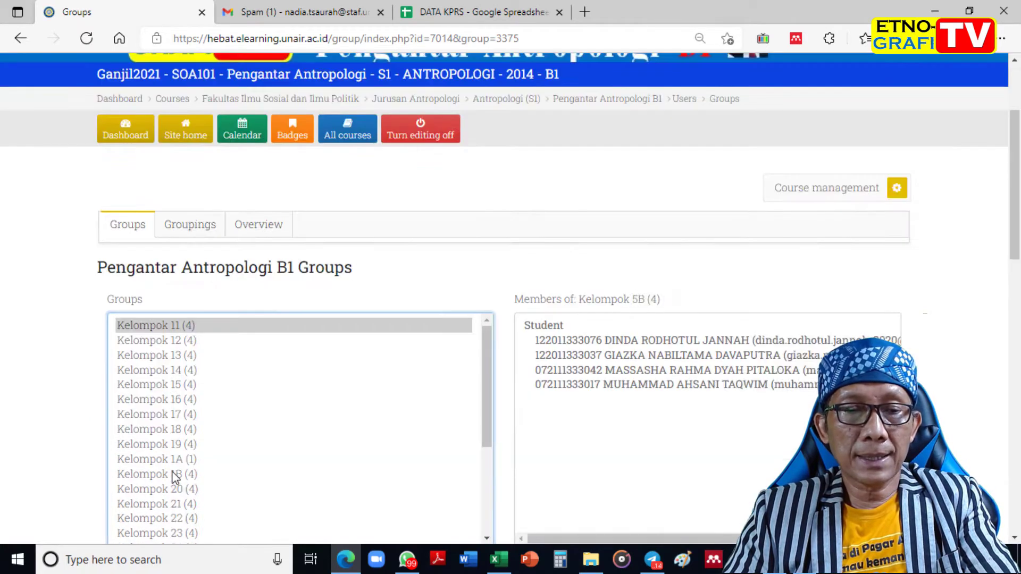
{"action": "scroll", "coordinate": [607, 455], "scroll_direction": "down", "scroll_amount": 8}
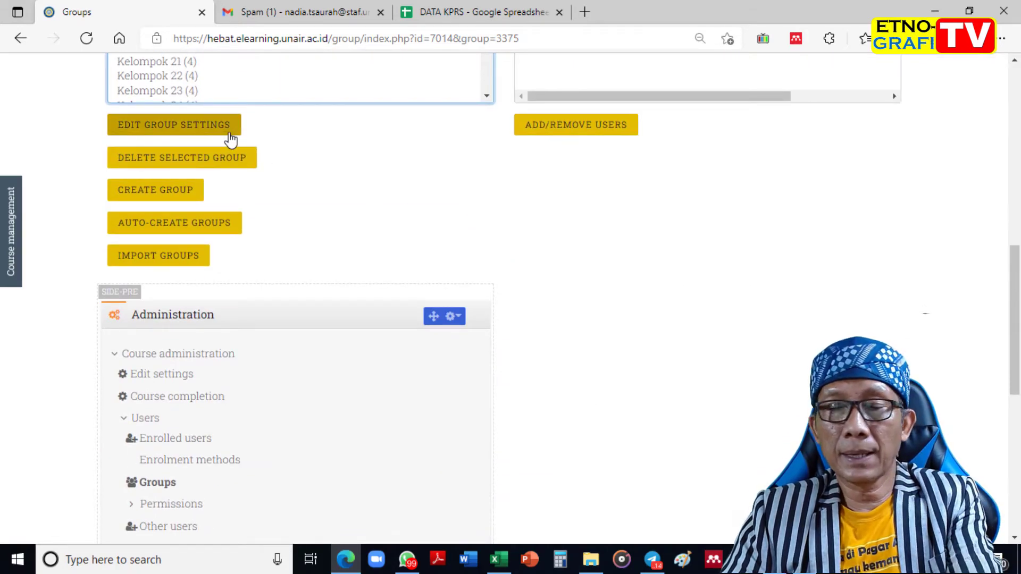
{"action": "left_click", "coordinate": [210, 126]}
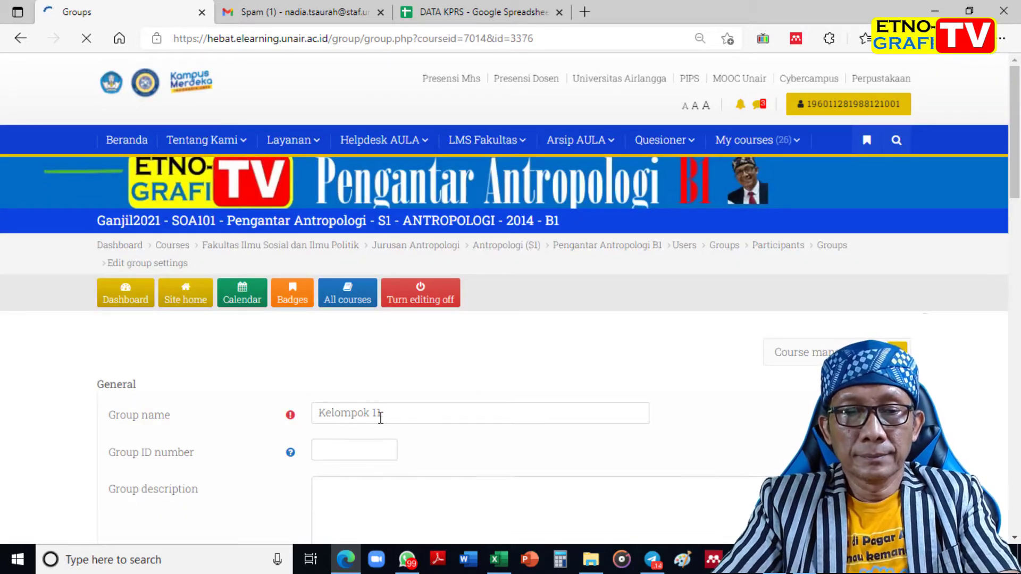
{"action": "left_click", "coordinate": [387, 415]}
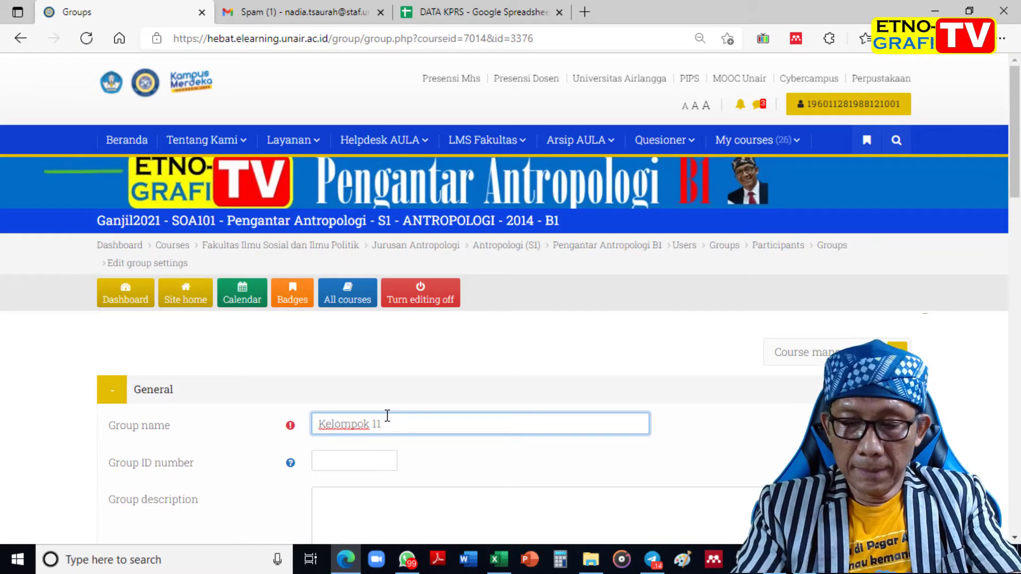
{"action": "key", "text": "BackSpace"}
{"action": "key", "text": "BackSpace"}
{"action": "type", "text": "6A"}
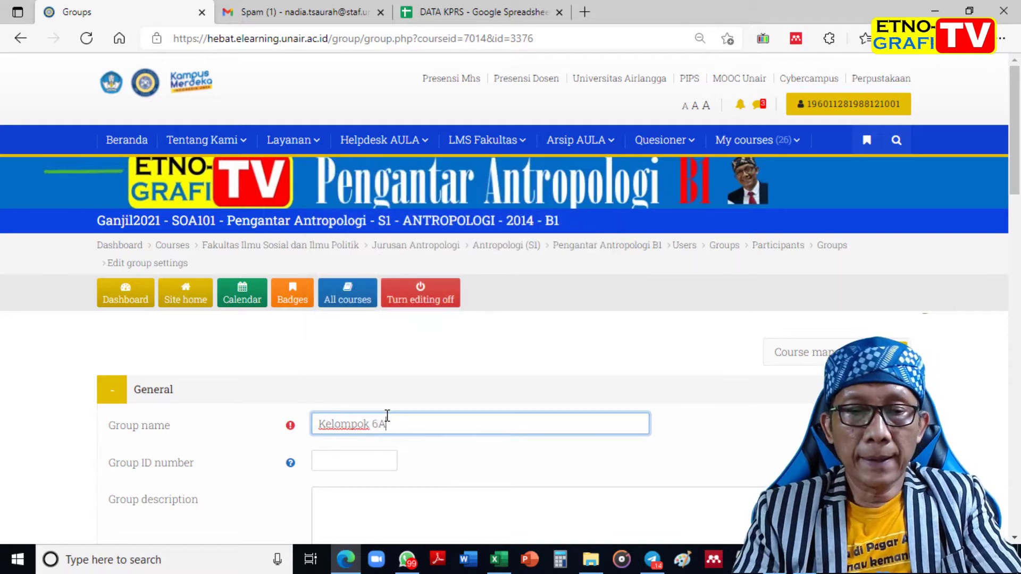
{"action": "key", "text": "Return"}
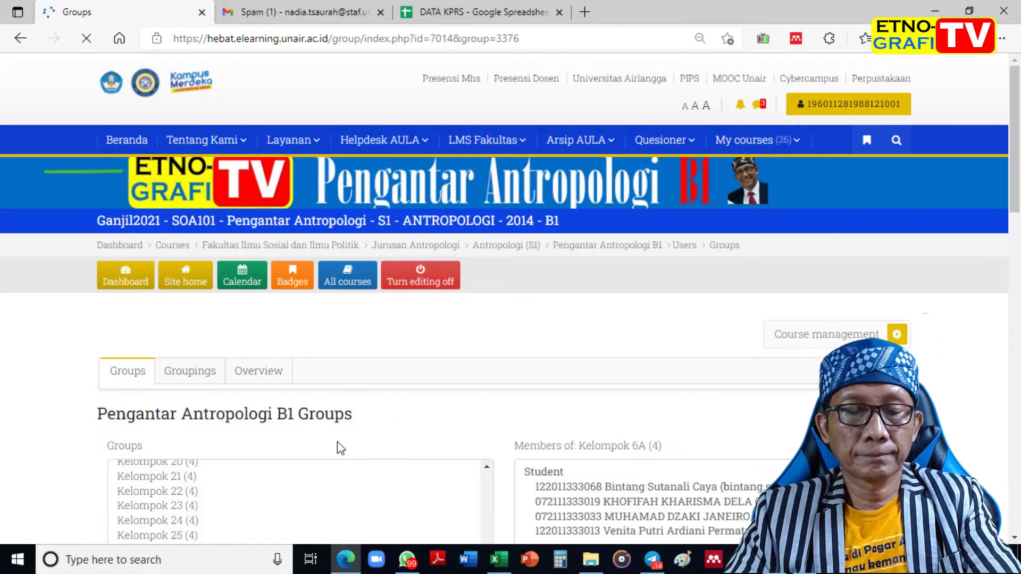
Step: Rename the group Kelompok 12 as Kelompok 6B and save the group settings
{"action": "scroll", "coordinate": [359, 434], "scroll_direction": "down", "scroll_amount": 5}
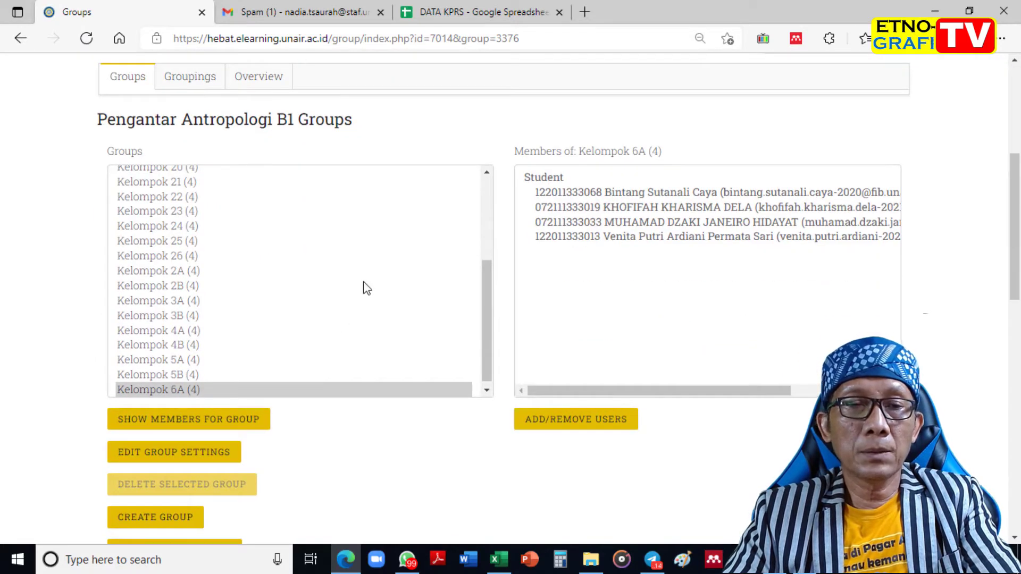
{"action": "scroll", "coordinate": [366, 288], "scroll_direction": "up", "scroll_amount": 3}
{"action": "left_click", "coordinate": [168, 180]}
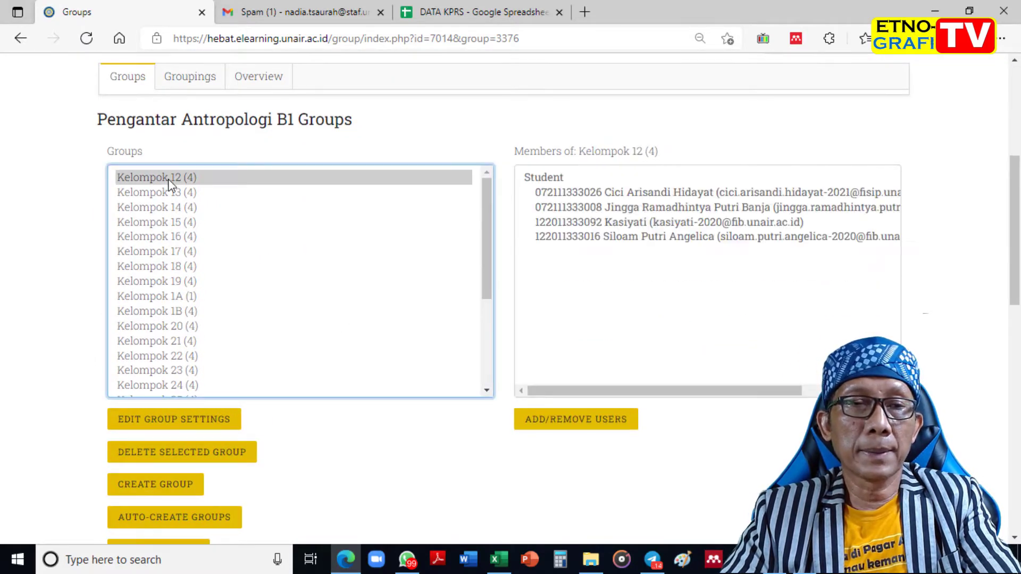
{"action": "left_click", "coordinate": [196, 423]}
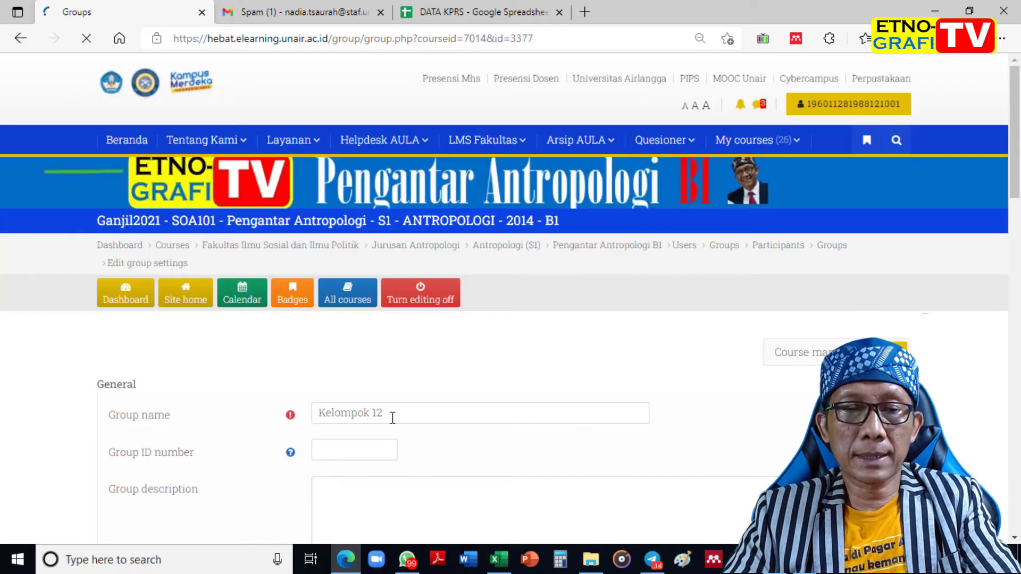
{"action": "left_click", "coordinate": [391, 424]}
{"action": "key", "text": "BackSpace"}
{"action": "key", "text": "BackSpace"}
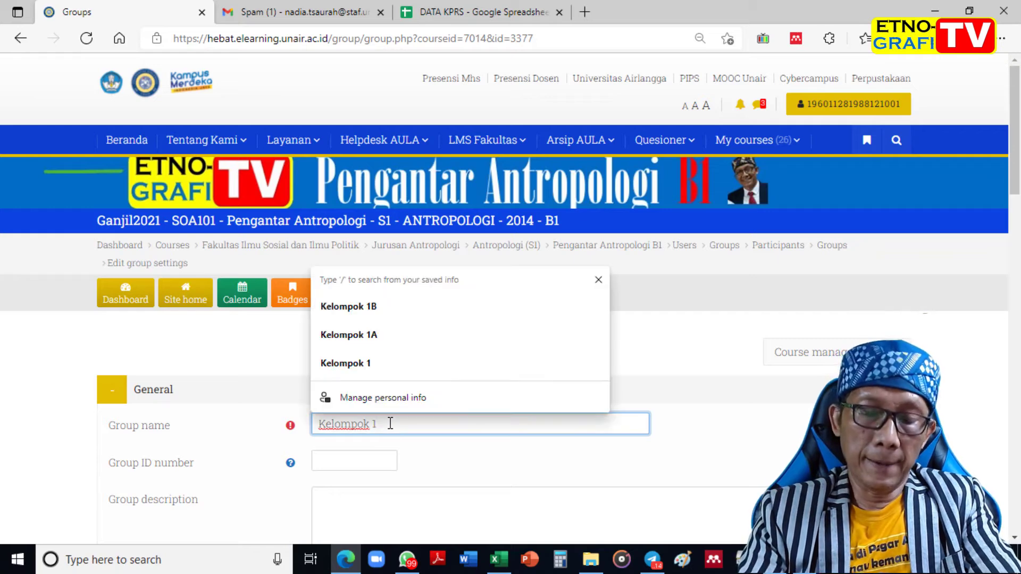
{"action": "type", "text": "6B"}
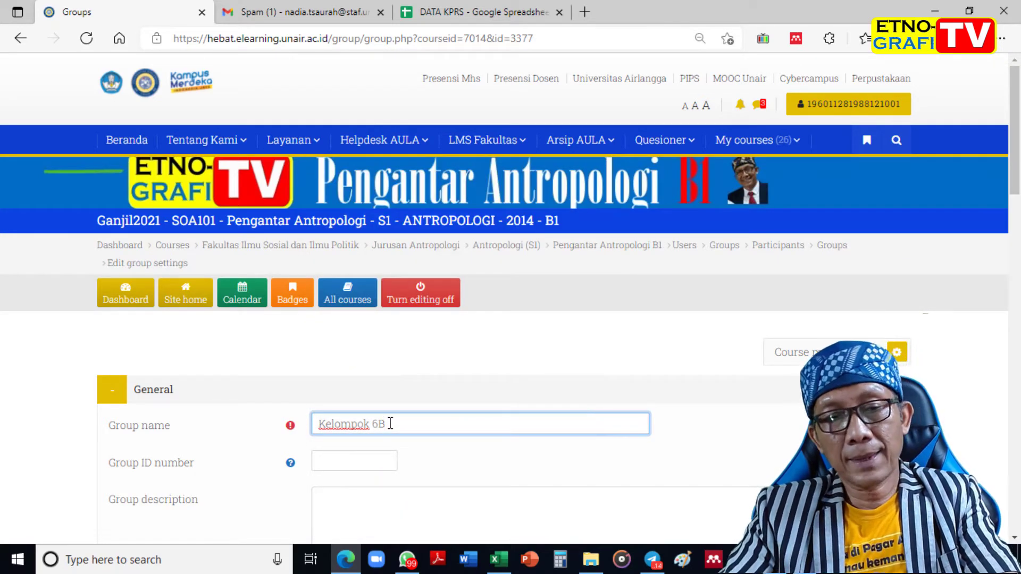
{"action": "key", "text": "Return"}
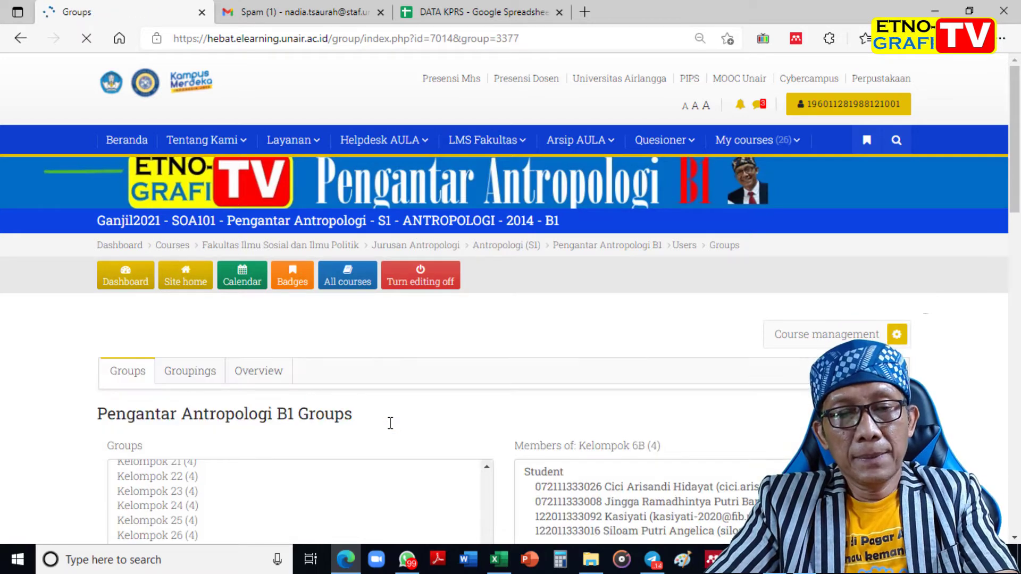
Step: Rename the group Kelompok 13 as Kelompok 7A and save the group settings
{"action": "scroll", "coordinate": [232, 482], "scroll_direction": "up", "scroll_amount": 3}
{"action": "scroll", "coordinate": [232, 482], "scroll_direction": "up", "scroll_amount": 1}
{"action": "left_click", "coordinate": [165, 476]}
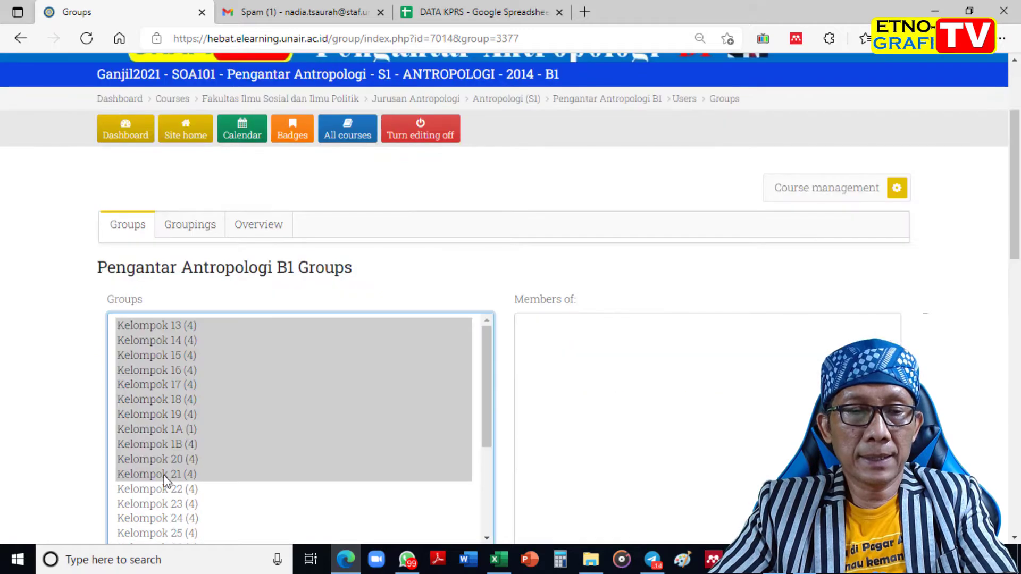
{"action": "left_click", "coordinate": [167, 328]}
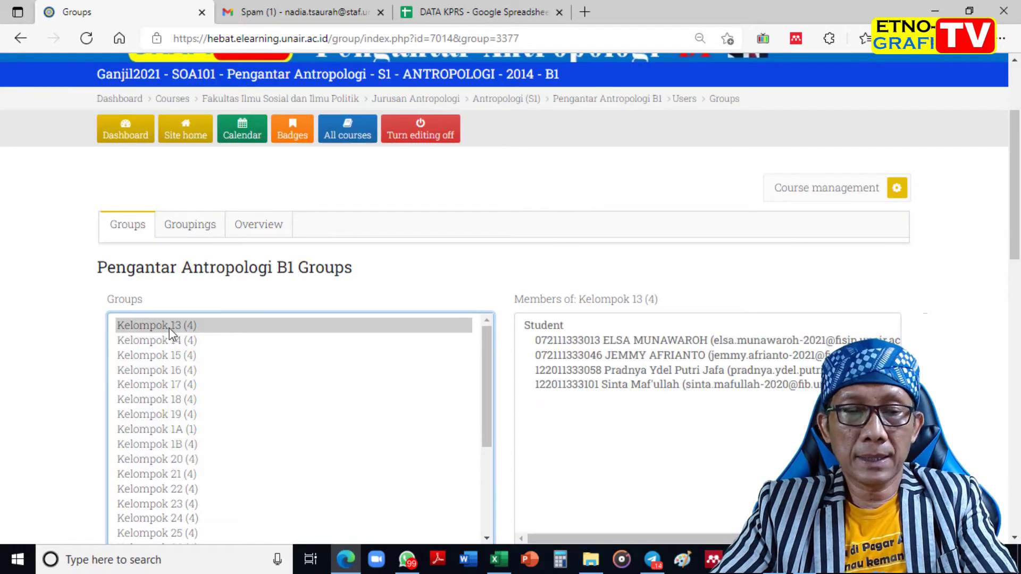
{"action": "scroll", "coordinate": [640, 423], "scroll_direction": "down", "scroll_amount": 5}
{"action": "scroll", "coordinate": [640, 423], "scroll_direction": "down", "scroll_amount": 2}
{"action": "left_click", "coordinate": [217, 124]}
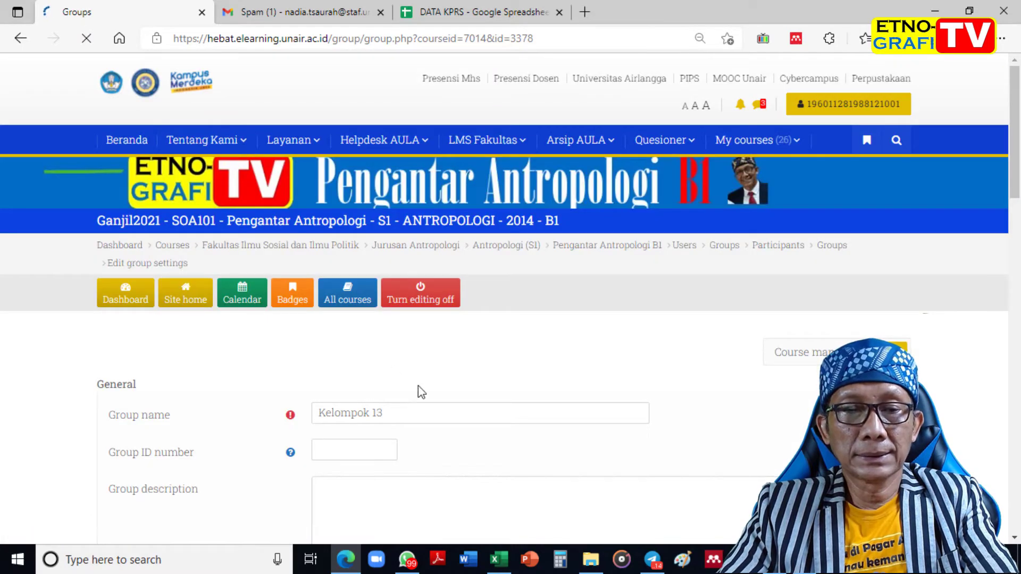
{"action": "left_click", "coordinate": [394, 425]}
{"action": "key", "text": "BackSpace"}
{"action": "key", "text": "BackSpace"}
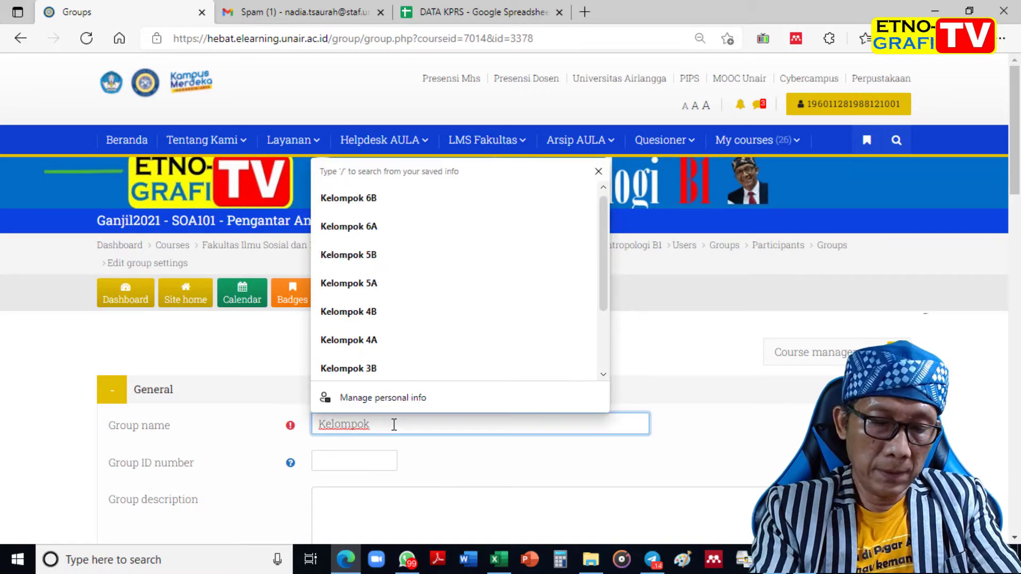
{"action": "type", "text": "7A"}
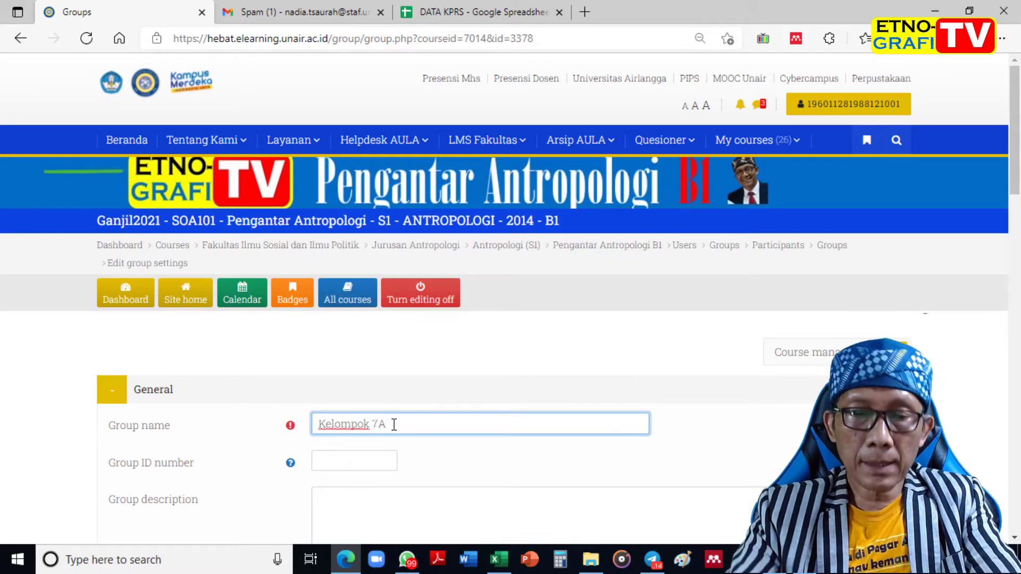
{"action": "key", "text": "Return"}
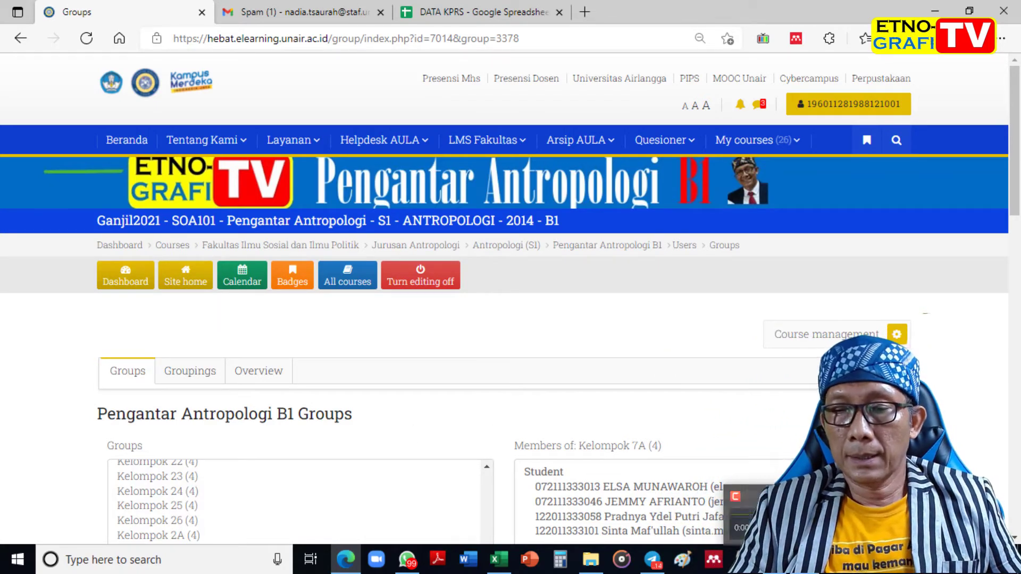
{"action": "left_click", "coordinate": [798, 524]}
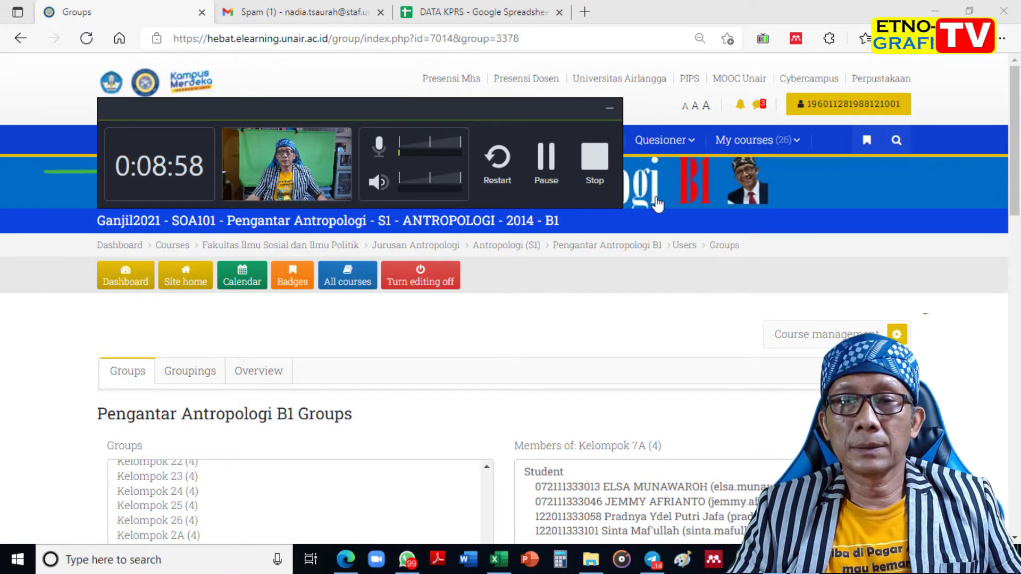
{"action": "left_click", "coordinate": [610, 108]}
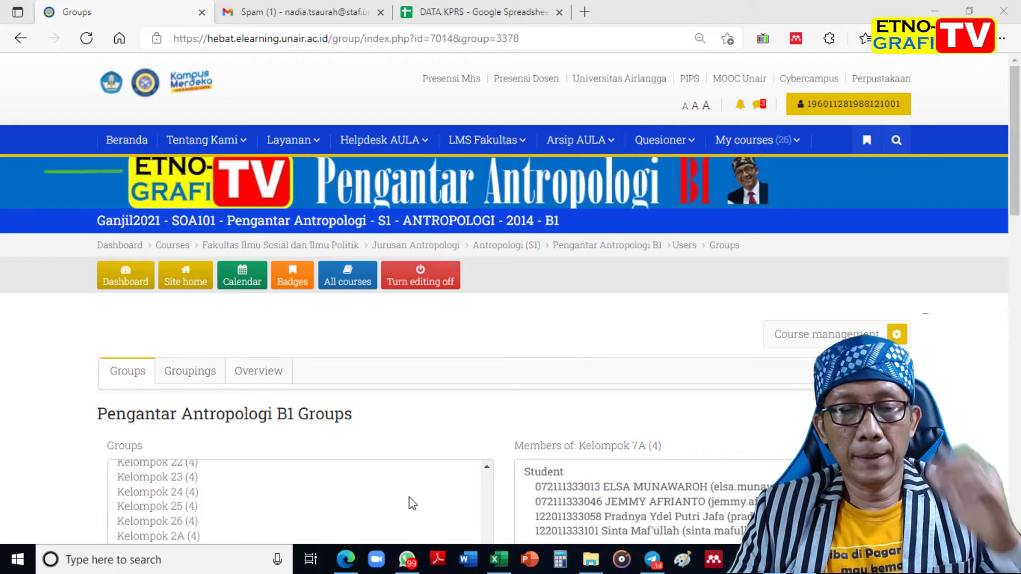
Step: Rename the group Kelompok 14 as Kelompok 7B and save the group settings
{"action": "scroll", "coordinate": [413, 503], "scroll_direction": "up", "scroll_amount": 4}
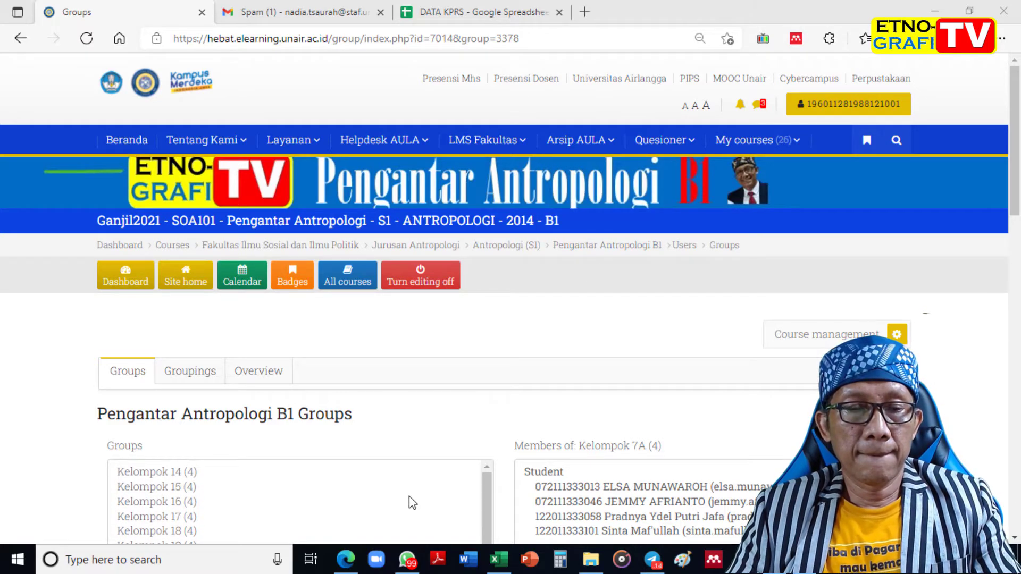
{"action": "left_click", "coordinate": [180, 475]}
{"action": "left_click", "coordinate": [184, 328]}
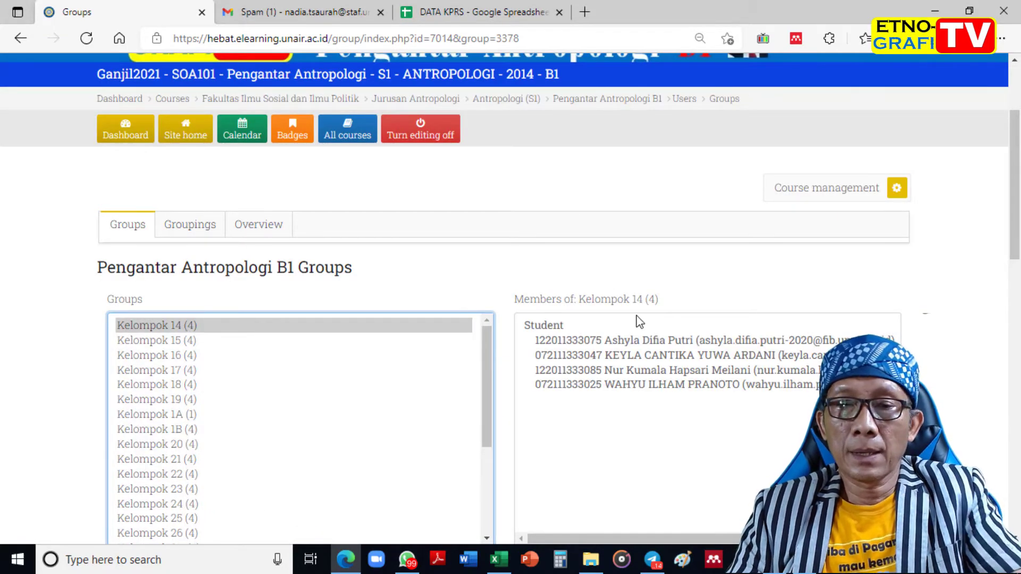
{"action": "scroll", "coordinate": [637, 319], "scroll_direction": "down", "scroll_amount": 6}
{"action": "left_click", "coordinate": [189, 208]}
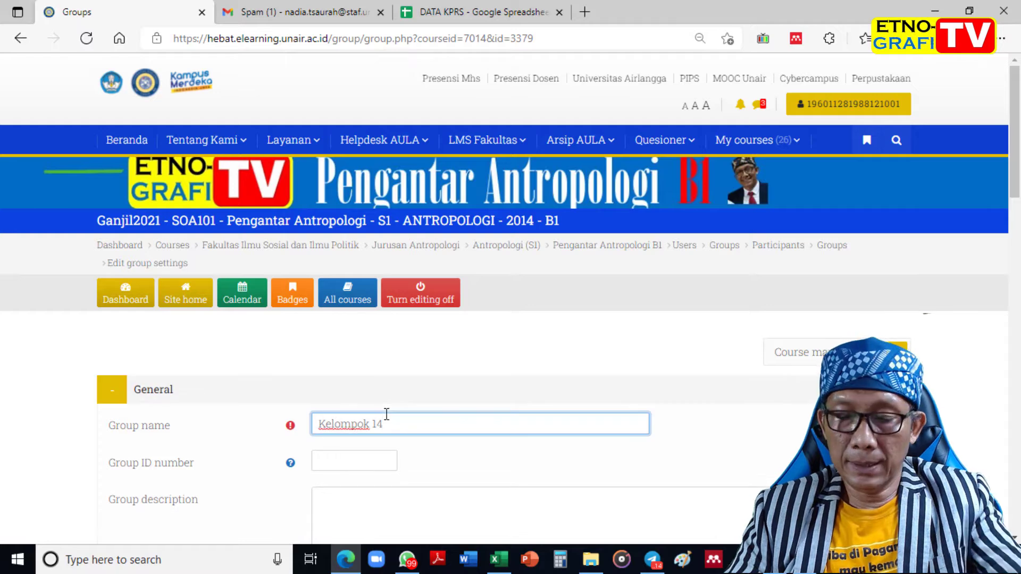
{"action": "key", "text": "BackSpace"}
{"action": "key", "text": "BackSpace"}
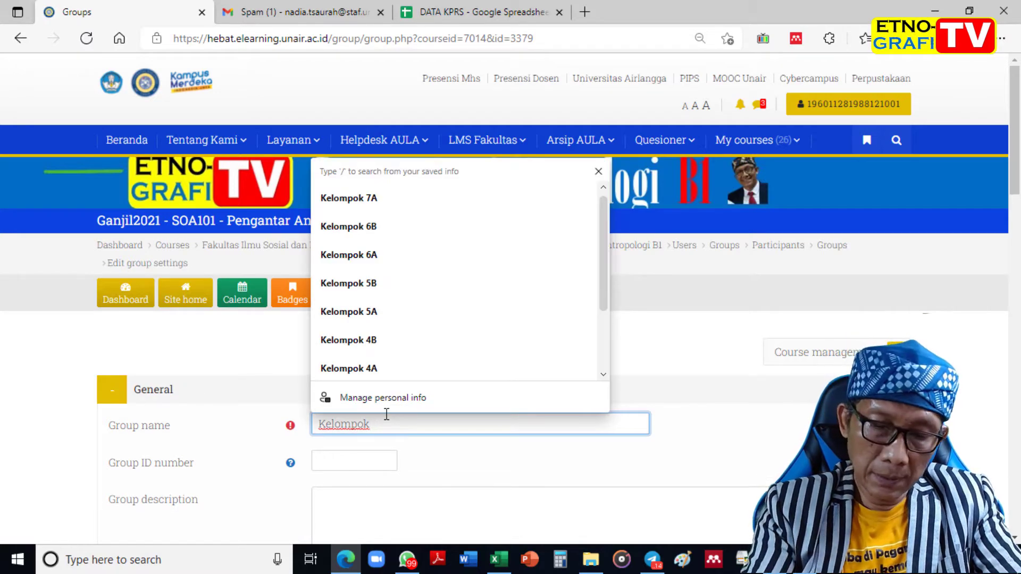
{"action": "type", "text": "7B"}
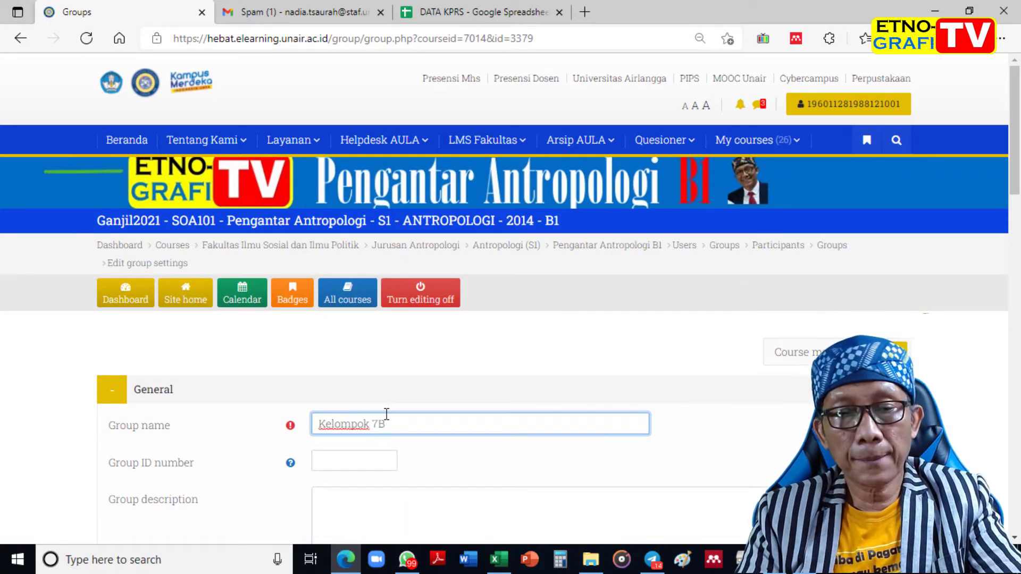
{"action": "key", "text": "Return"}
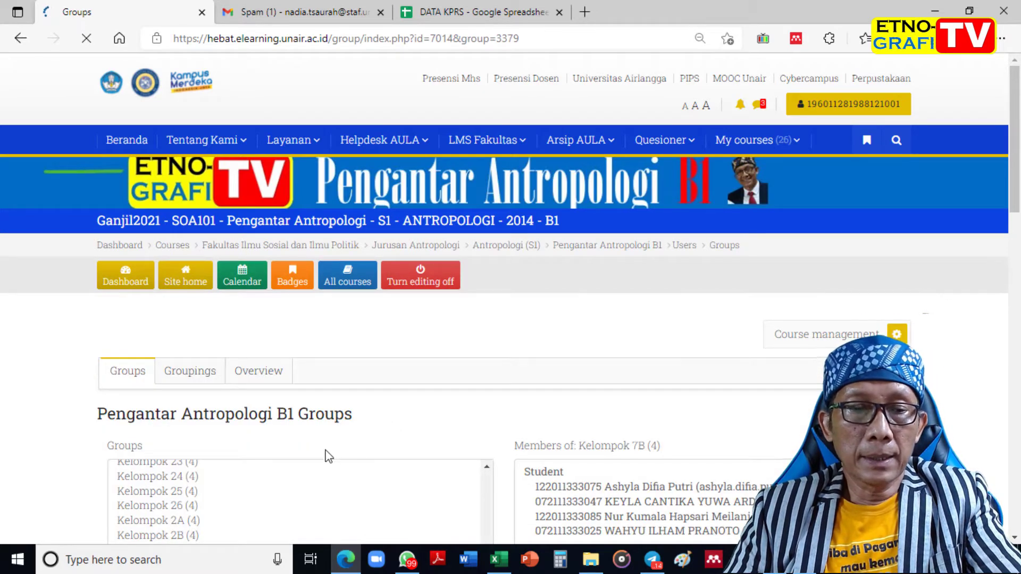
Step: Rename the group Kelompok 15 as Kelompok 8A and save the group settings
{"action": "scroll", "coordinate": [300, 482], "scroll_direction": "up", "scroll_amount": 2}
{"action": "scroll", "coordinate": [300, 481], "scroll_direction": "up", "scroll_amount": 1}
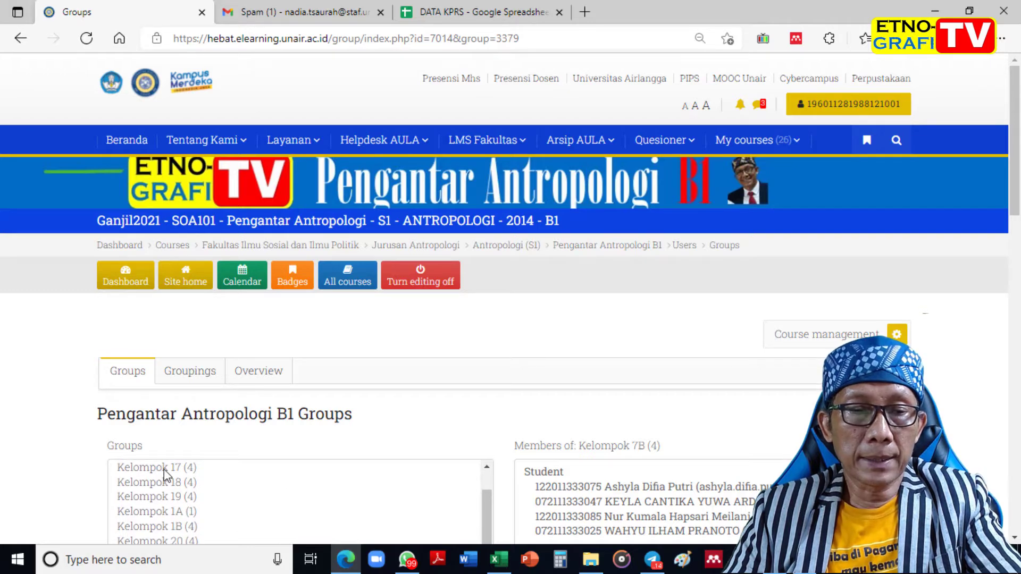
{"action": "left_click", "coordinate": [165, 468]}
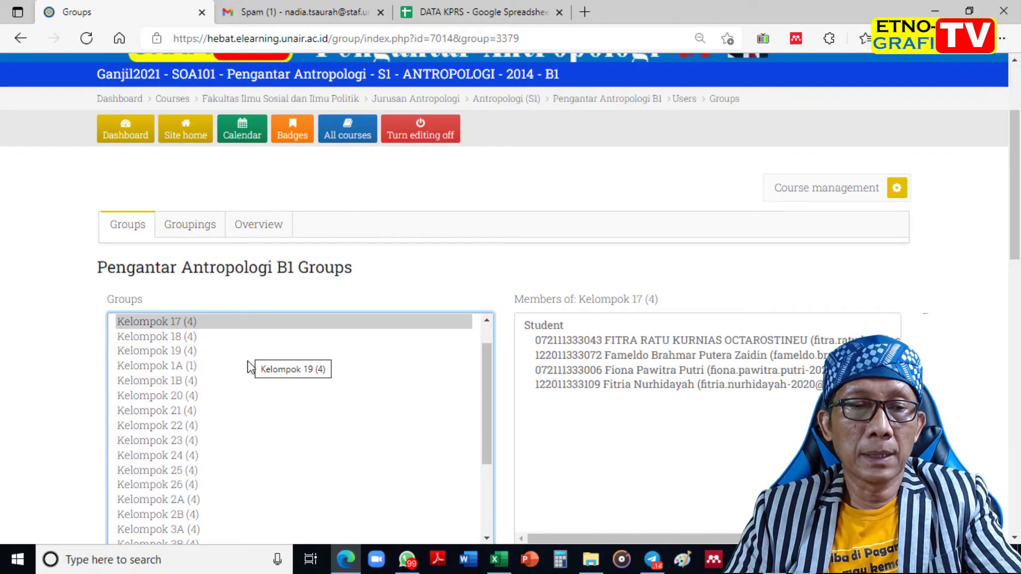
{"action": "scroll", "coordinate": [251, 365], "scroll_direction": "up", "scroll_amount": 1}
{"action": "left_click", "coordinate": [165, 327]}
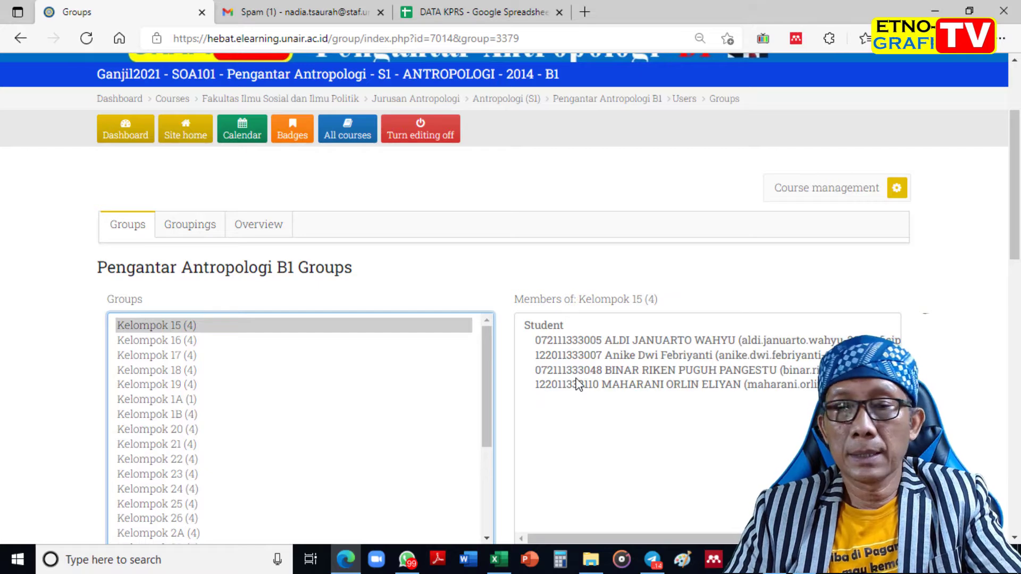
{"action": "scroll", "coordinate": [576, 387], "scroll_direction": "down", "scroll_amount": 9}
{"action": "scroll", "coordinate": [445, 256], "scroll_direction": "up", "scroll_amount": 3}
{"action": "scroll", "coordinate": [434, 250], "scroll_direction": "up", "scroll_amount": 2}
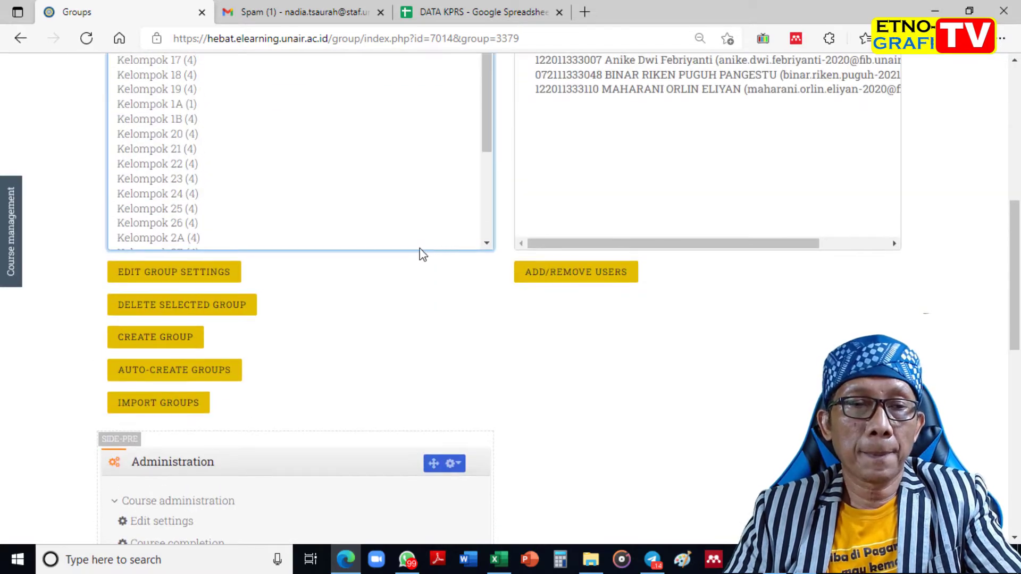
{"action": "left_click", "coordinate": [210, 280]}
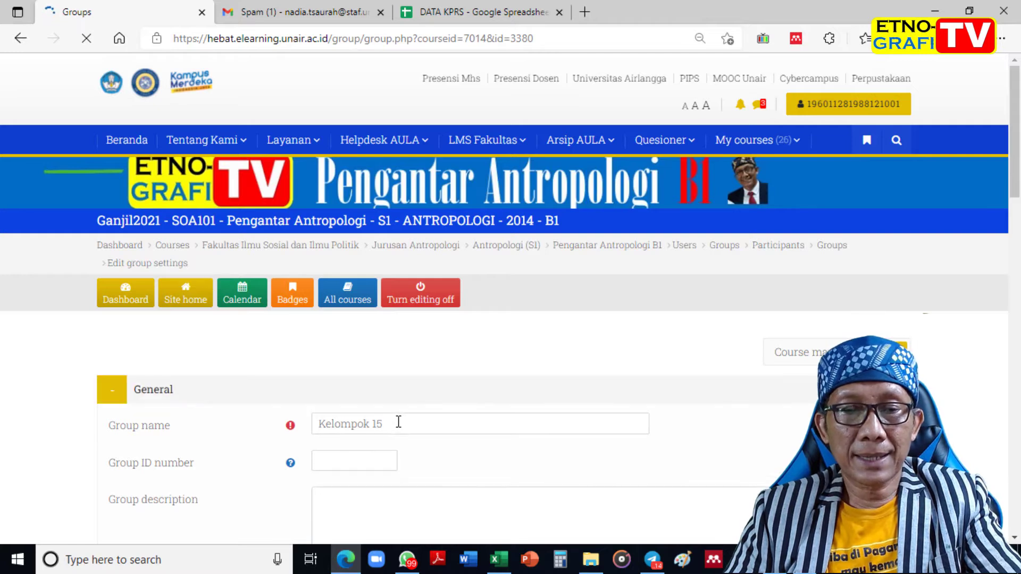
{"action": "left_click", "coordinate": [397, 425]}
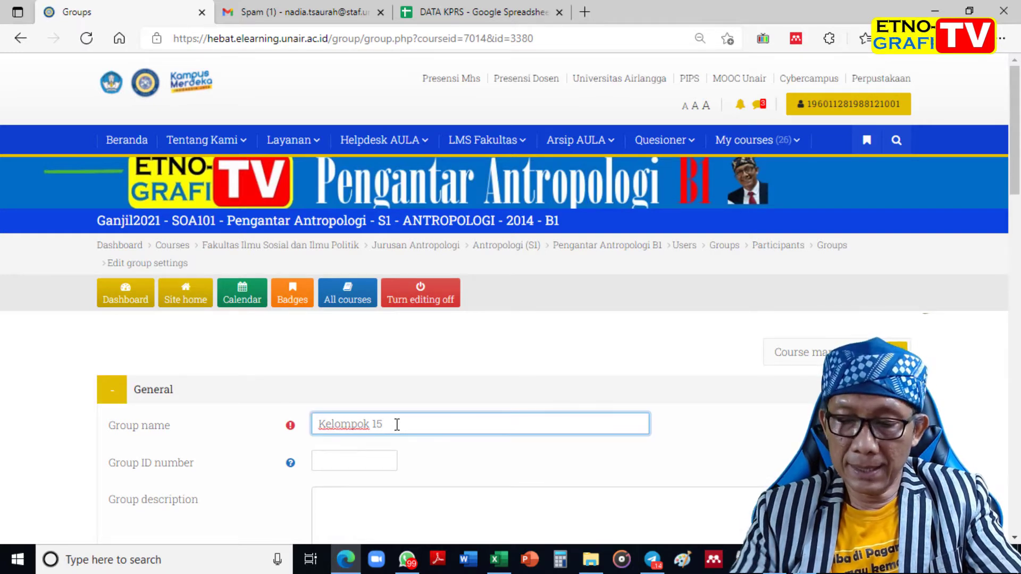
{"action": "key", "text": "BackSpace"}
{"action": "key", "text": "BackSpace"}
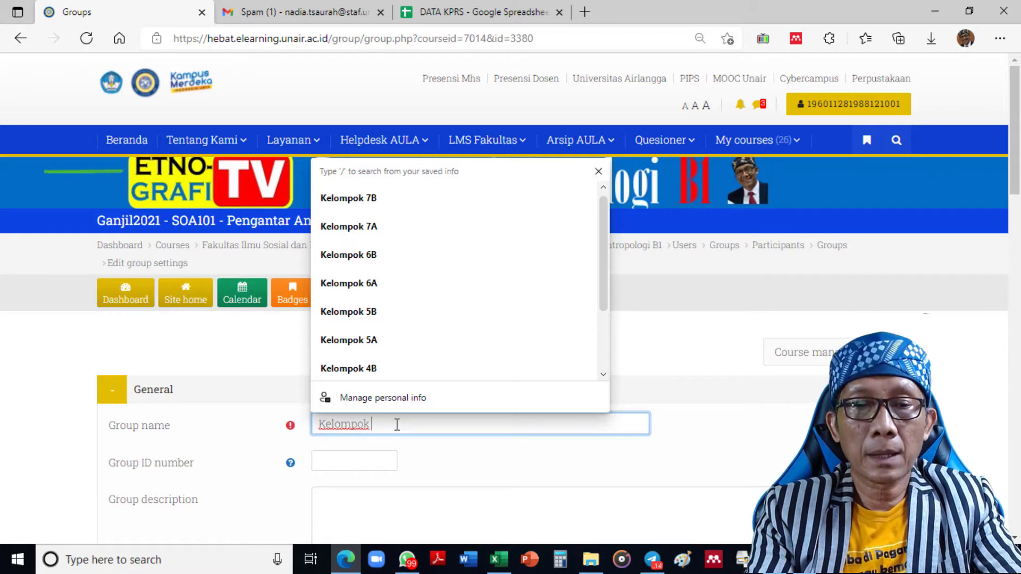
{"action": "type", "text": "8A"}
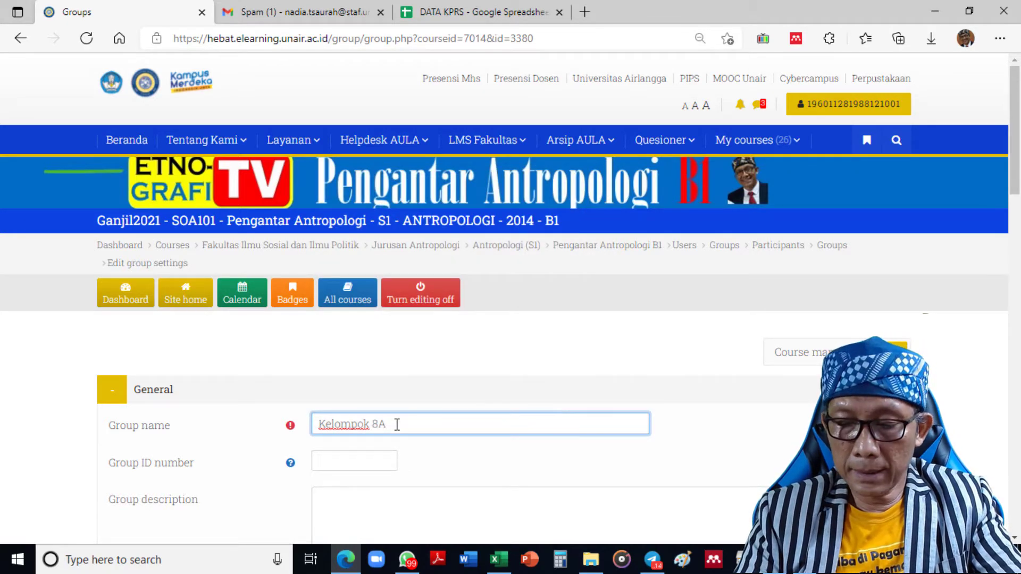
{"action": "key", "text": "Return"}
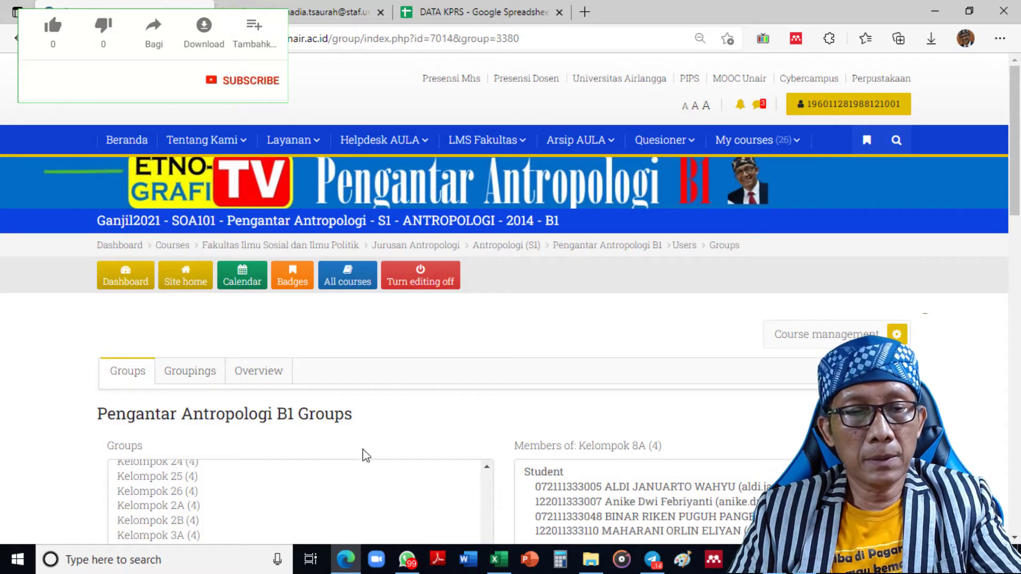
Step: Rename the group Kelompok 16 as Kelompok 8B and save the group settings
{"action": "scroll", "coordinate": [306, 481], "scroll_direction": "up", "scroll_amount": 3}
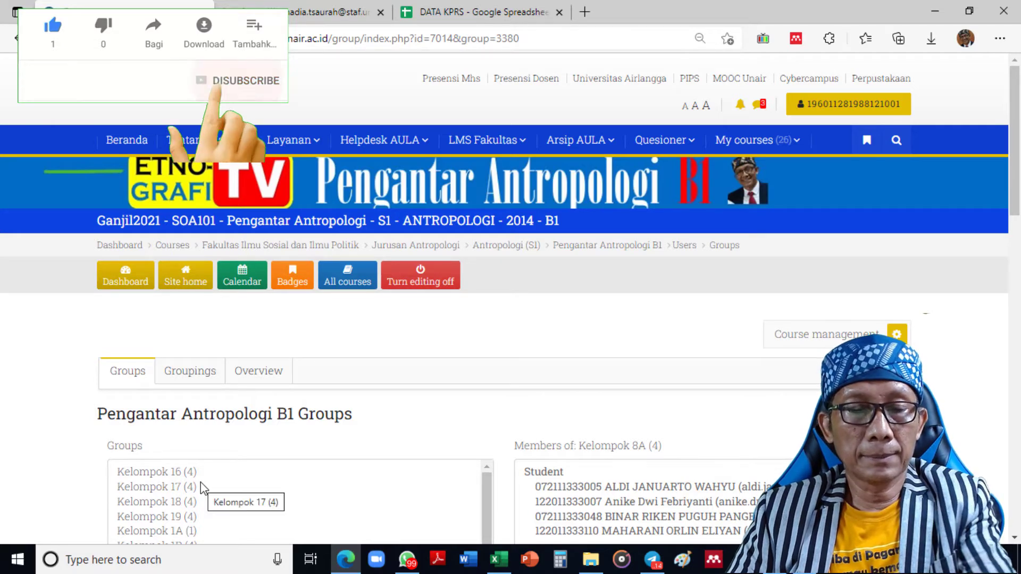
{"action": "left_click", "coordinate": [185, 475]}
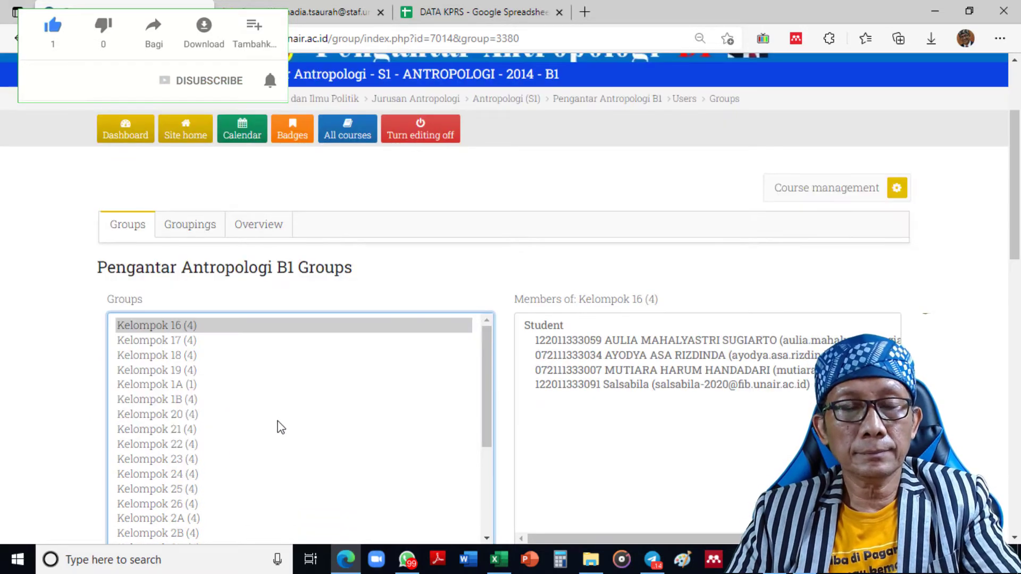
{"action": "scroll", "coordinate": [593, 410], "scroll_direction": "down", "scroll_amount": 10}
{"action": "scroll", "coordinate": [402, 132], "scroll_direction": "up", "scroll_amount": 3}
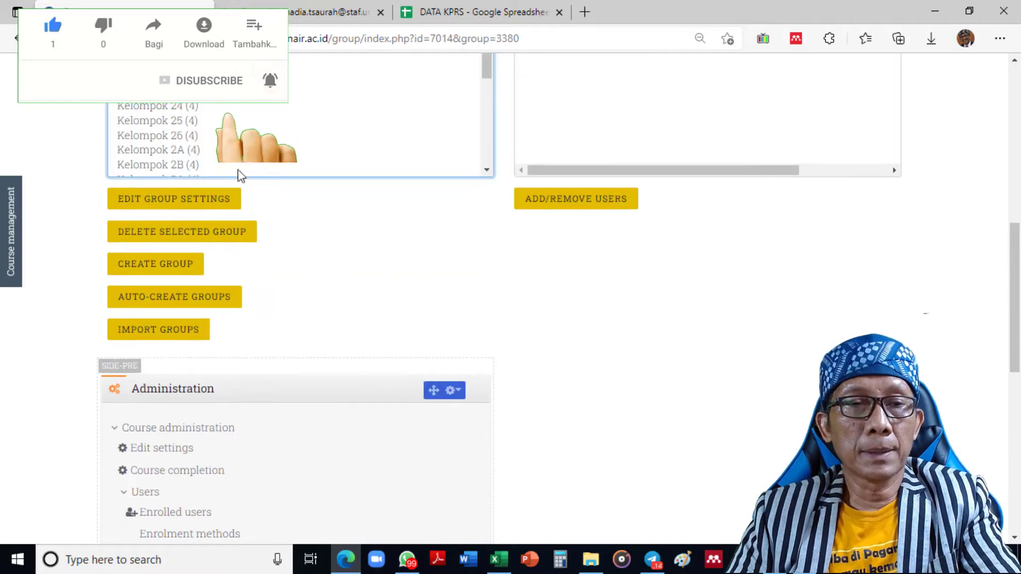
{"action": "left_click", "coordinate": [172, 206]}
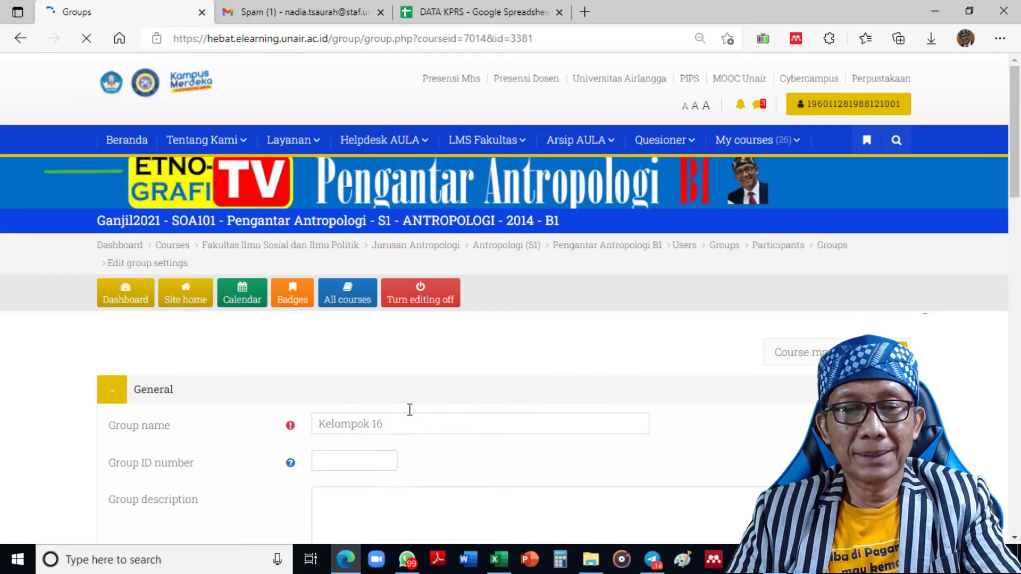
{"action": "left_click", "coordinate": [392, 425]}
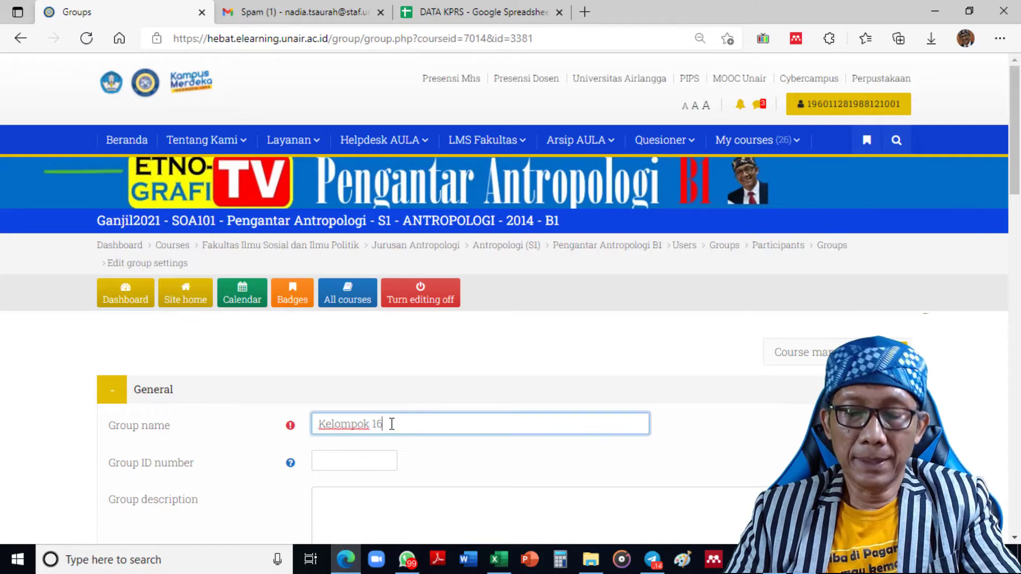
{"action": "key", "text": "BackSpace"}
{"action": "key", "text": "BackSpace"}
{"action": "type", "text": "8B"}
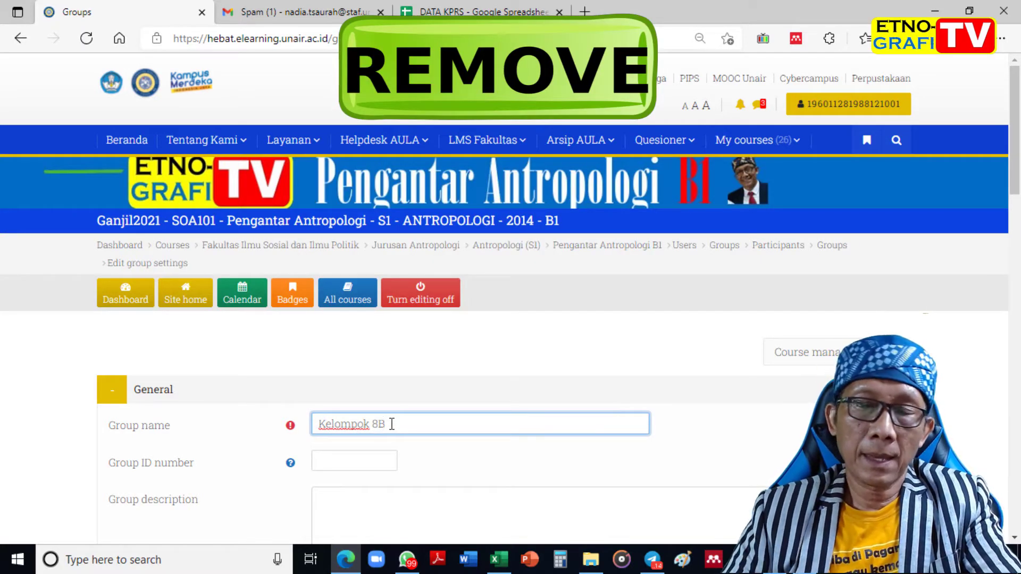
{"action": "key", "text": "Return"}
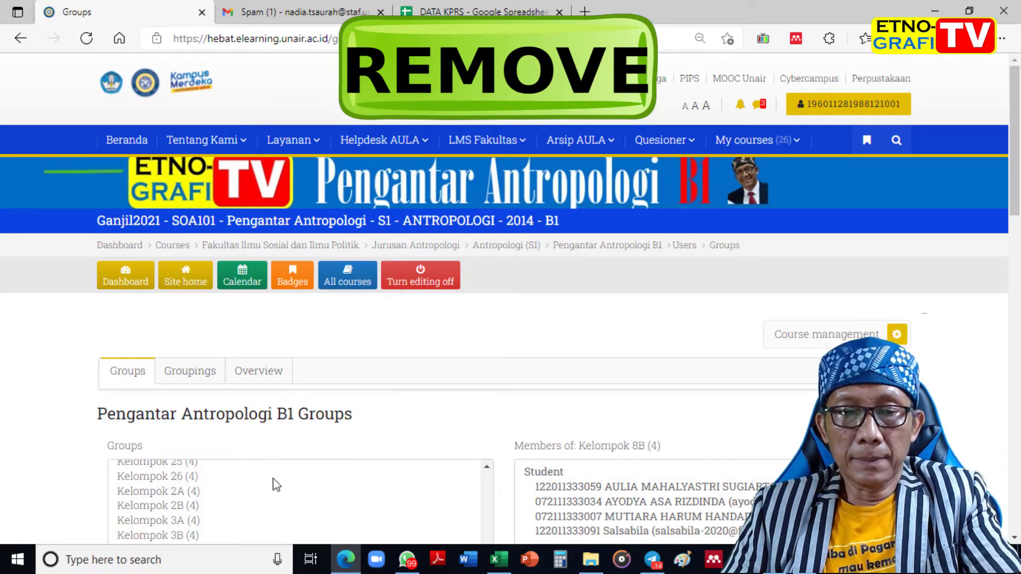
Step: Rename the group Kelompok 17 as Kelompok 9A and save the group settings
{"action": "scroll", "coordinate": [276, 485], "scroll_direction": "up", "scroll_amount": 4}
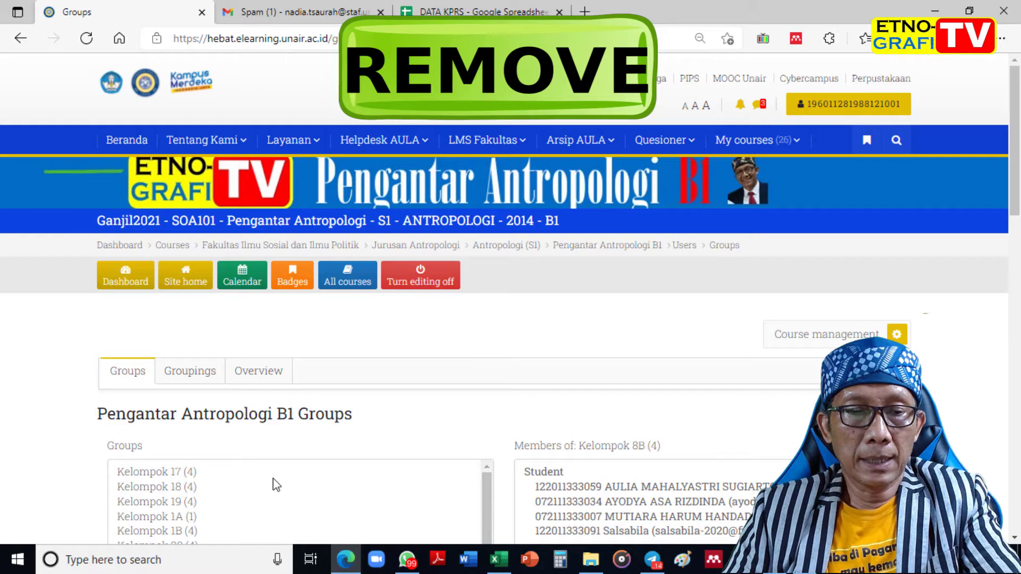
{"action": "left_click", "coordinate": [169, 474]}
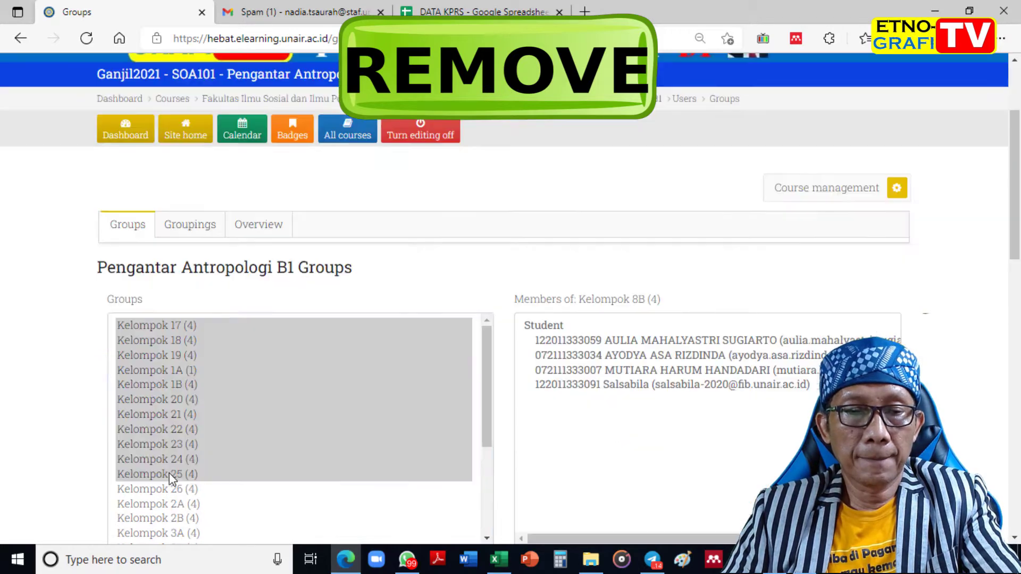
{"action": "left_click", "coordinate": [166, 327]}
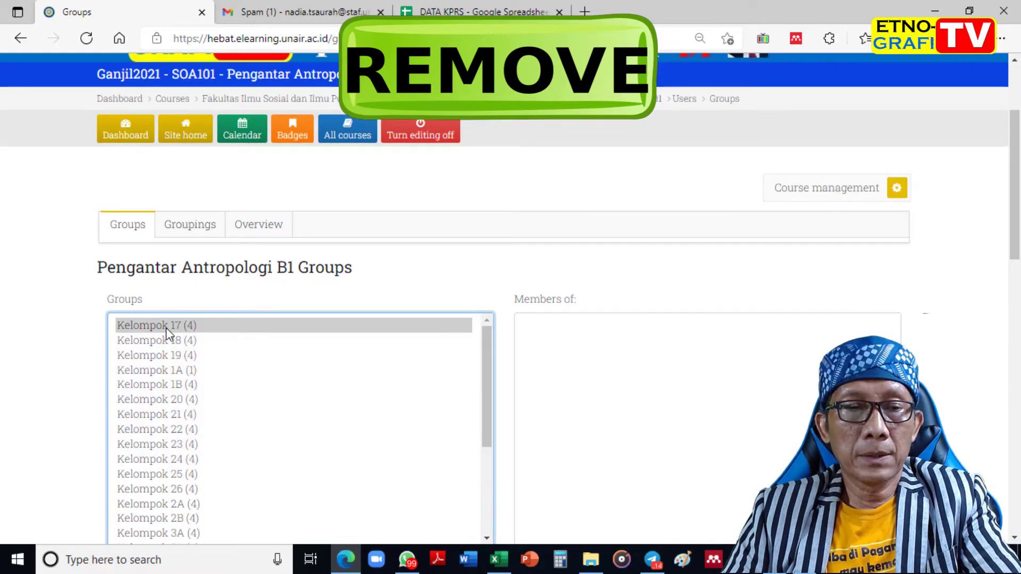
{"action": "scroll", "coordinate": [665, 377], "scroll_direction": "down", "scroll_amount": 4}
{"action": "scroll", "coordinate": [665, 376], "scroll_direction": "down", "scroll_amount": 2}
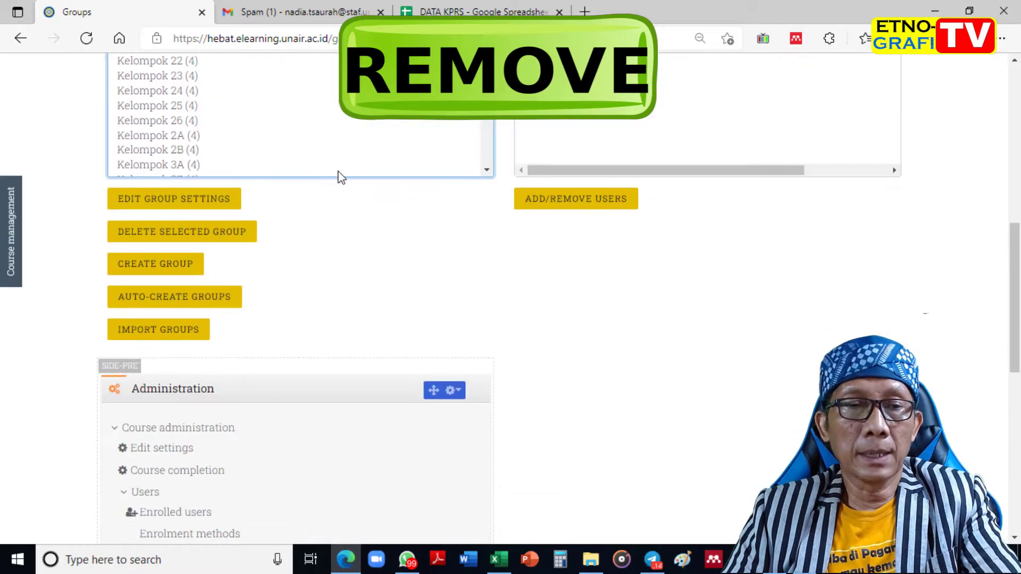
{"action": "left_click", "coordinate": [217, 202]}
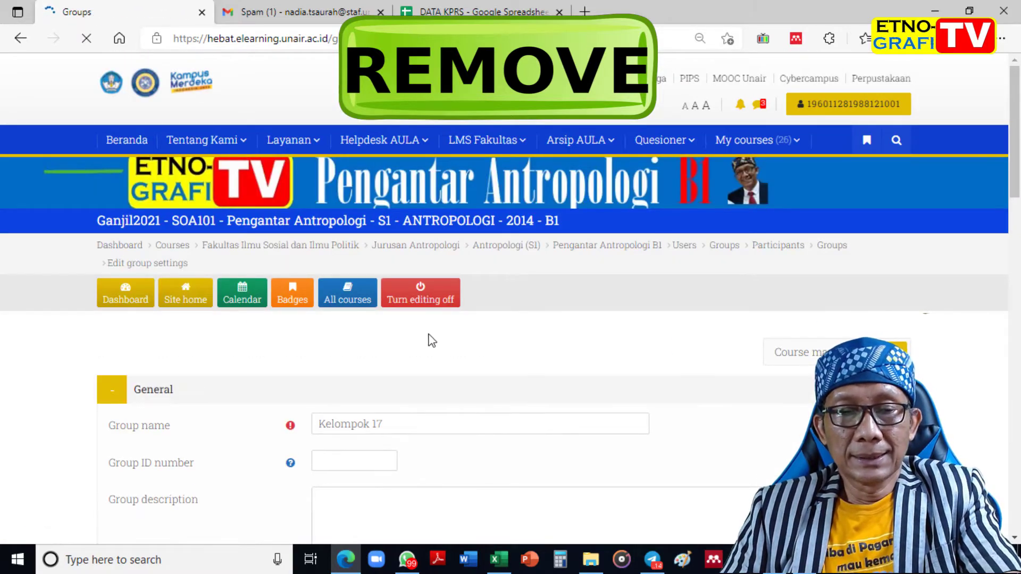
{"action": "left_click", "coordinate": [396, 423]}
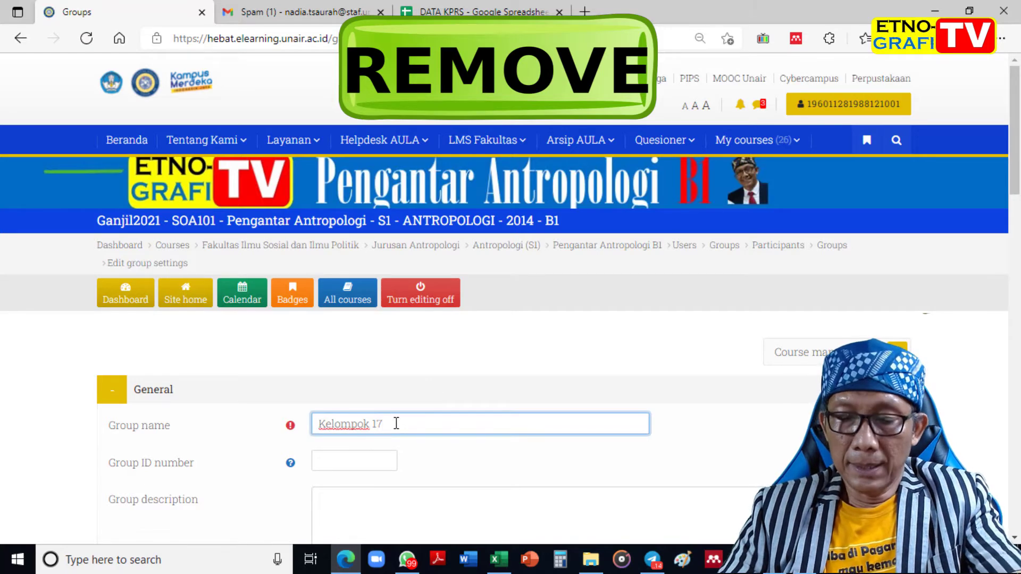
{"action": "key", "text": "BackSpace"}
{"action": "key", "text": "BackSpace"}
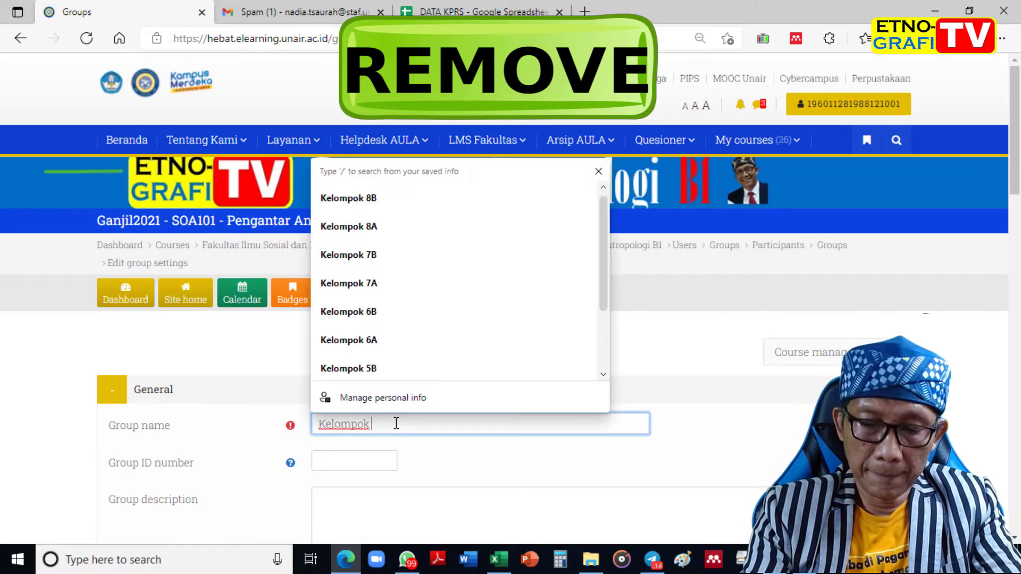
{"action": "type", "text": "9A"}
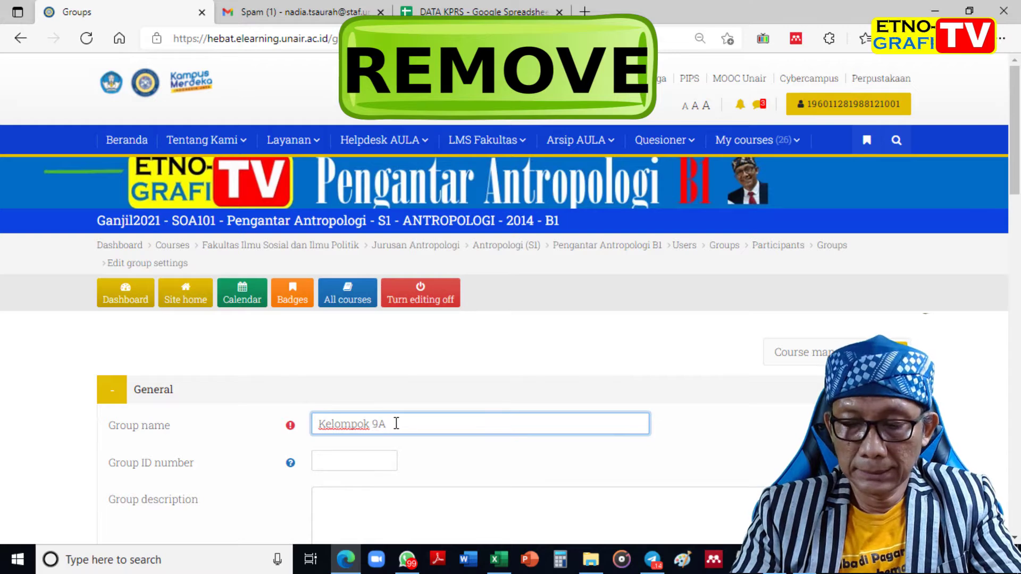
{"action": "key", "text": "Return"}
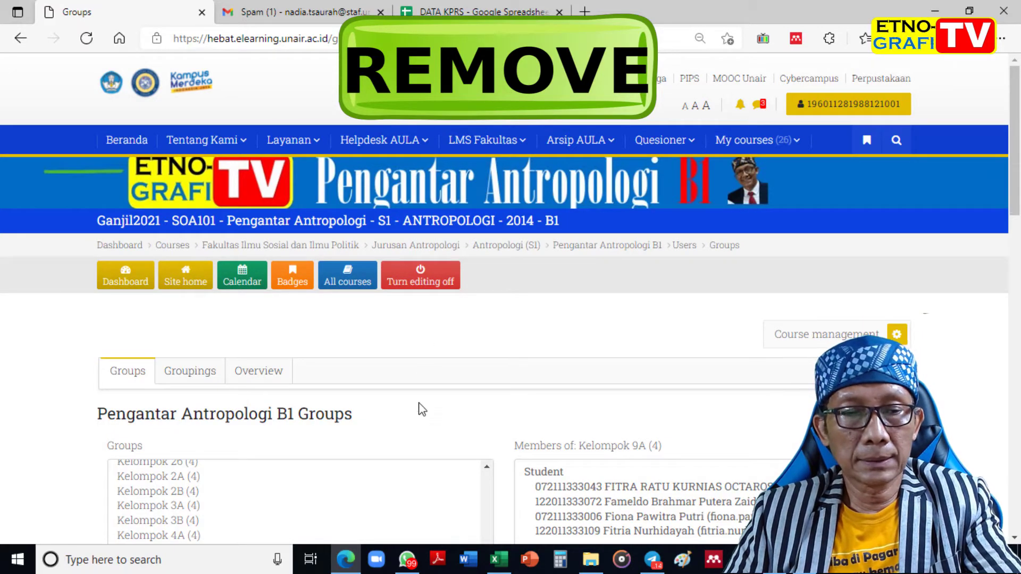
Step: Select the group Kelompok 18 in the course's group list and open its group settings
{"action": "scroll", "coordinate": [354, 486], "scroll_direction": "up", "scroll_amount": 3}
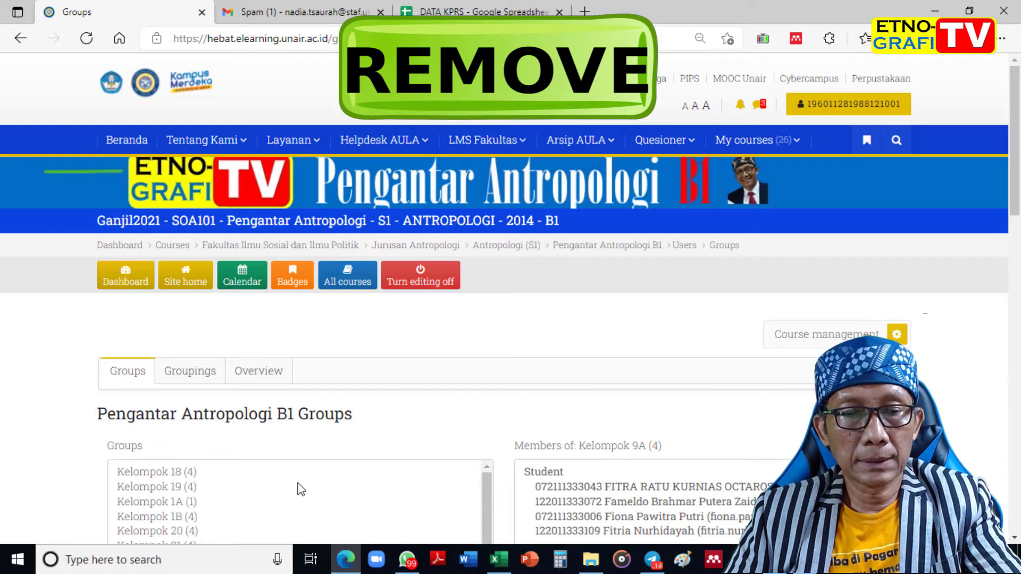
{"action": "left_click", "coordinate": [183, 473]}
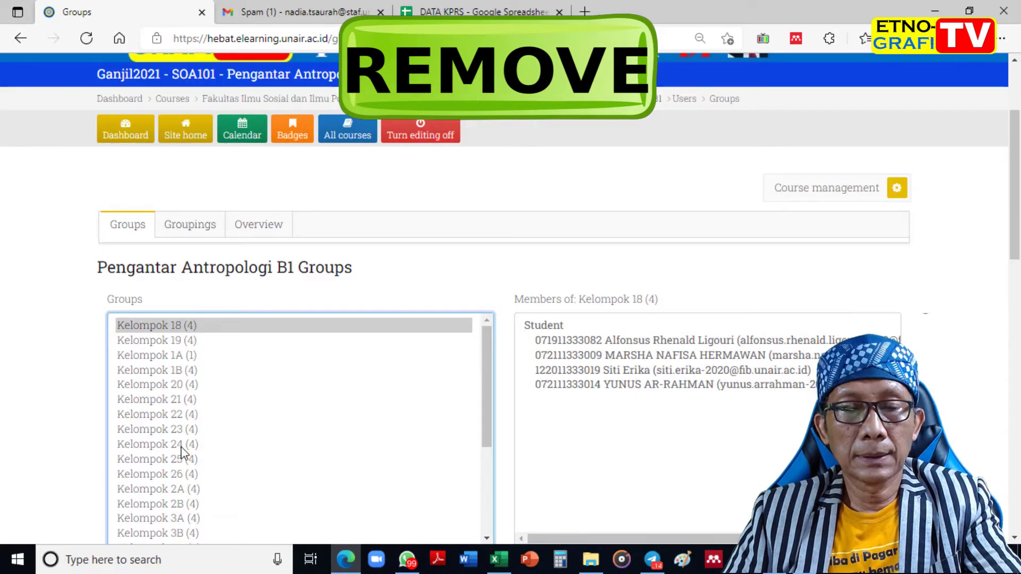
{"action": "scroll", "coordinate": [248, 438], "scroll_direction": "down", "scroll_amount": 2}
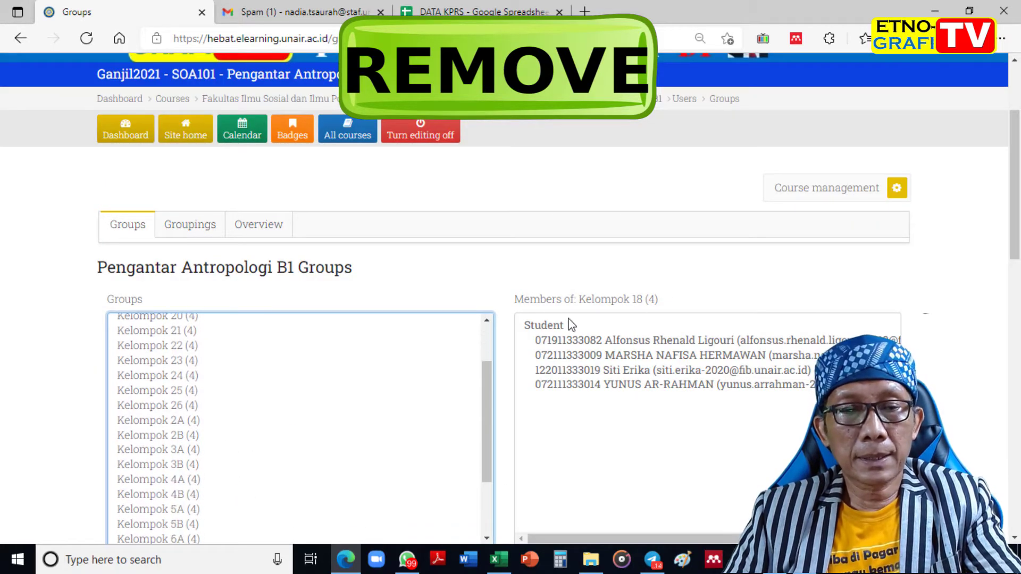
{"action": "scroll", "coordinate": [387, 347], "scroll_direction": "up", "scroll_amount": 3}
{"action": "scroll", "coordinate": [353, 513], "scroll_direction": "up", "scroll_amount": 2}
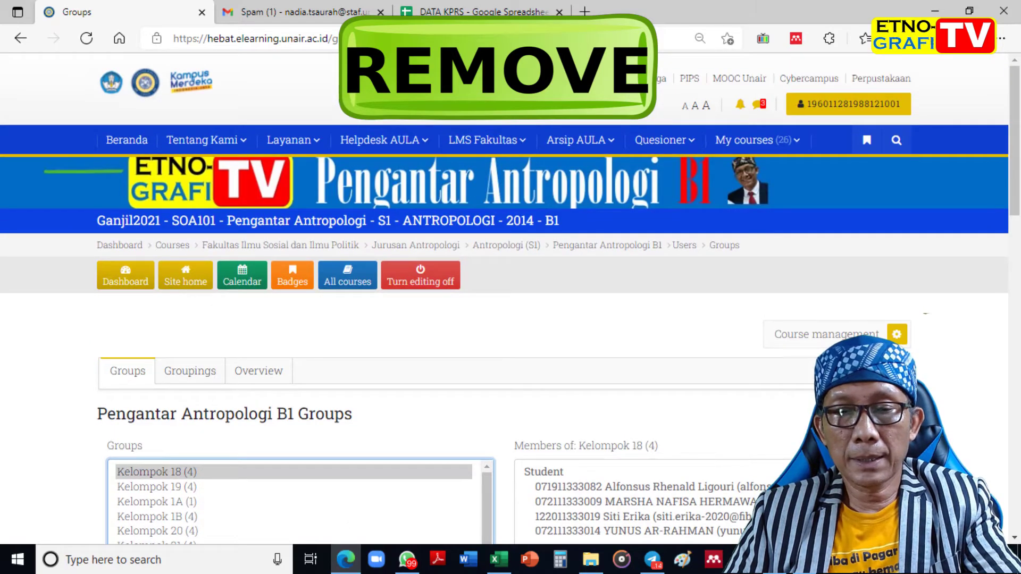
{"action": "scroll", "coordinate": [322, 314], "scroll_direction": "down", "scroll_amount": 6}
{"action": "left_click", "coordinate": [218, 281]}
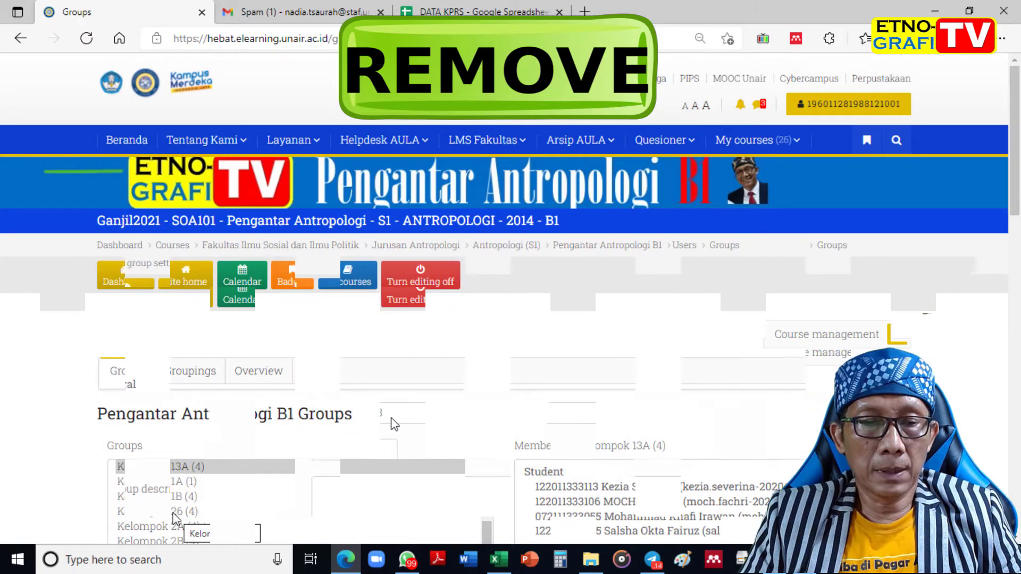
Step: Rename the group Kelompok 26 as Kelompok 13B and save the group settings
{"action": "scroll", "coordinate": [175, 519], "scroll_direction": "down", "scroll_amount": 3}
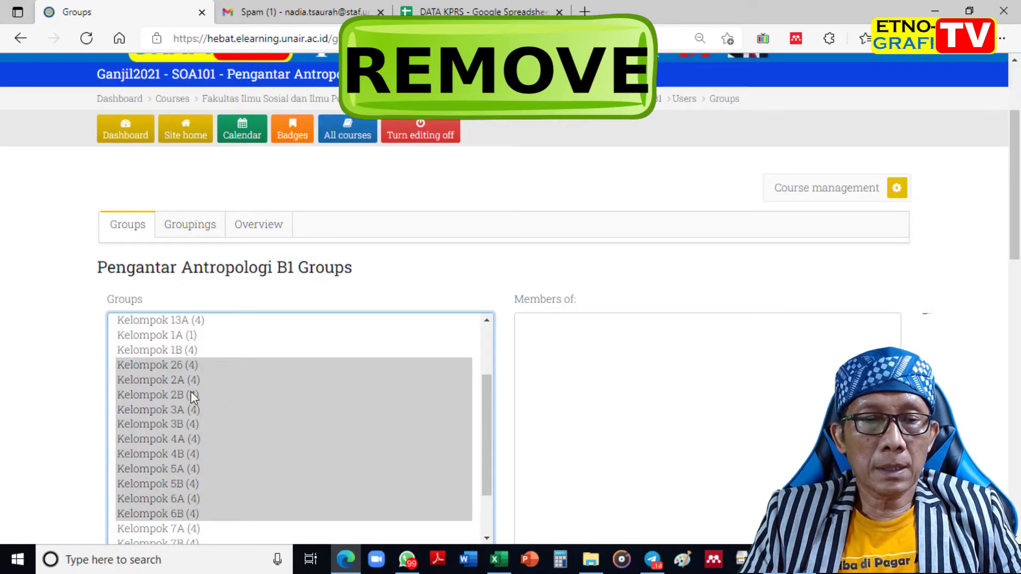
{"action": "left_click", "coordinate": [158, 368]}
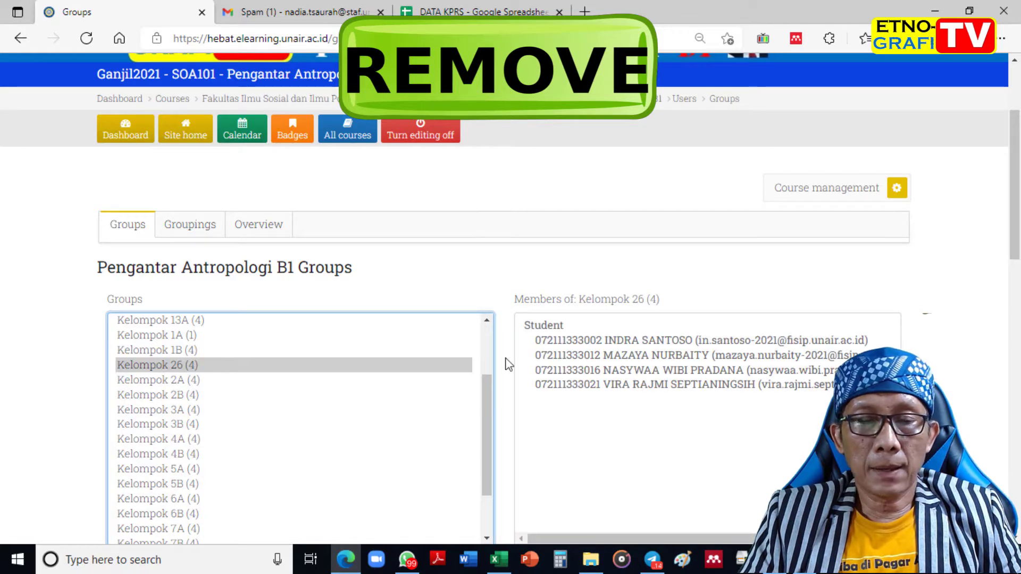
{"action": "scroll", "coordinate": [532, 361], "scroll_direction": "down", "scroll_amount": 4}
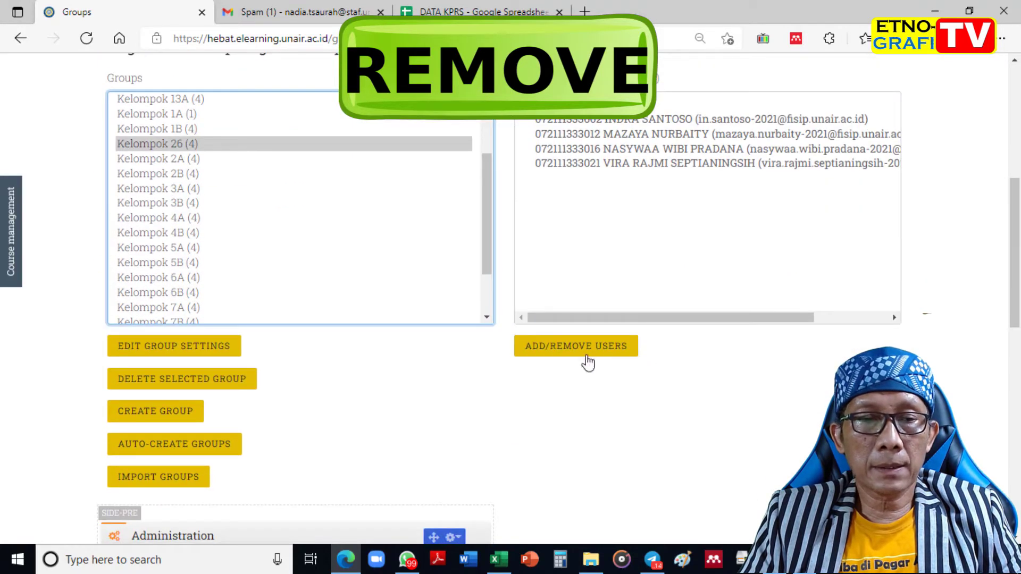
{"action": "left_click", "coordinate": [220, 349]}
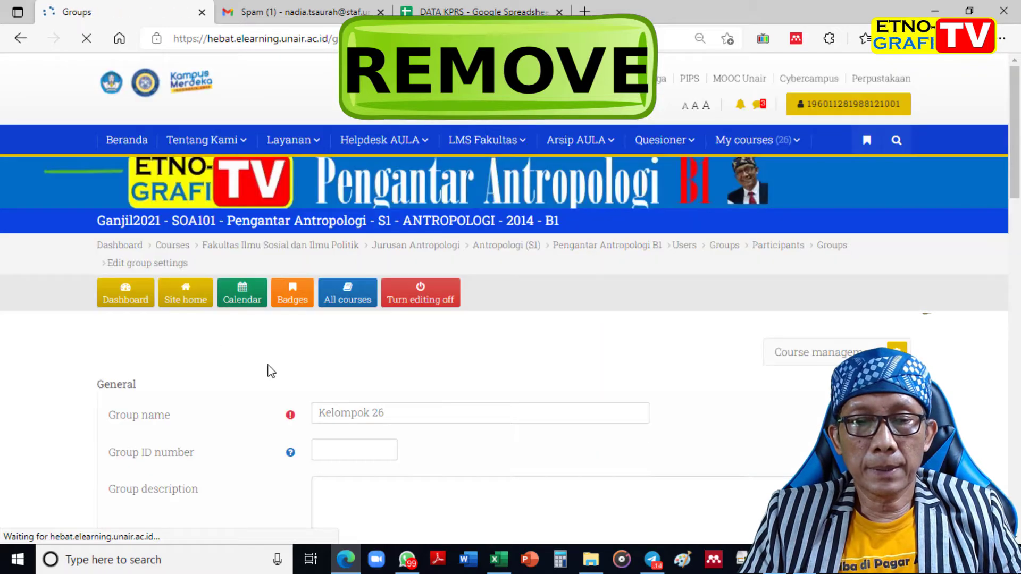
{"action": "left_click", "coordinate": [399, 413]}
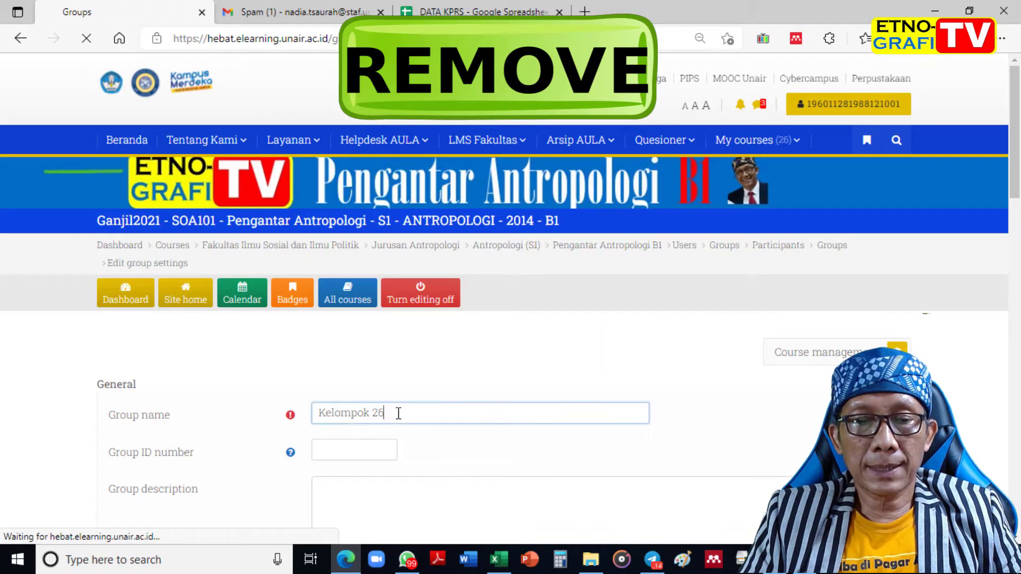
{"action": "key", "text": "BackSpace"}
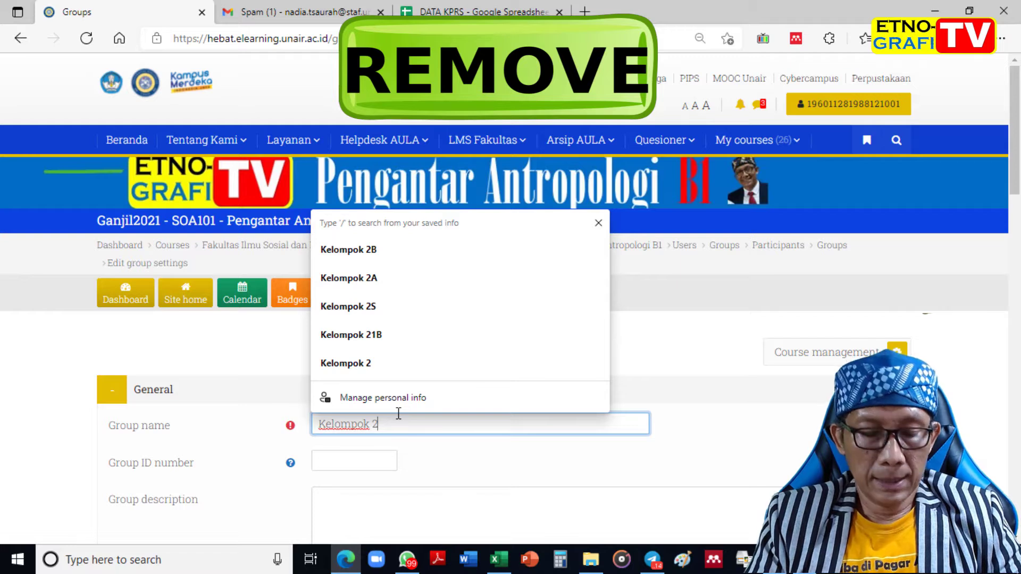
{"action": "key", "text": "BackSpace"}
{"action": "type", "text": "13"}
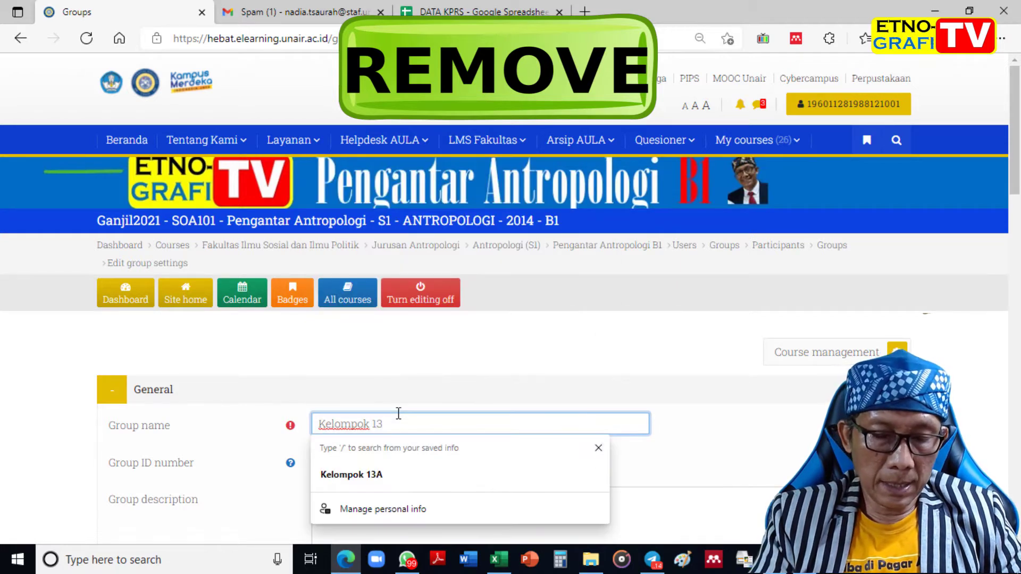
{"action": "type", "text": "B"}
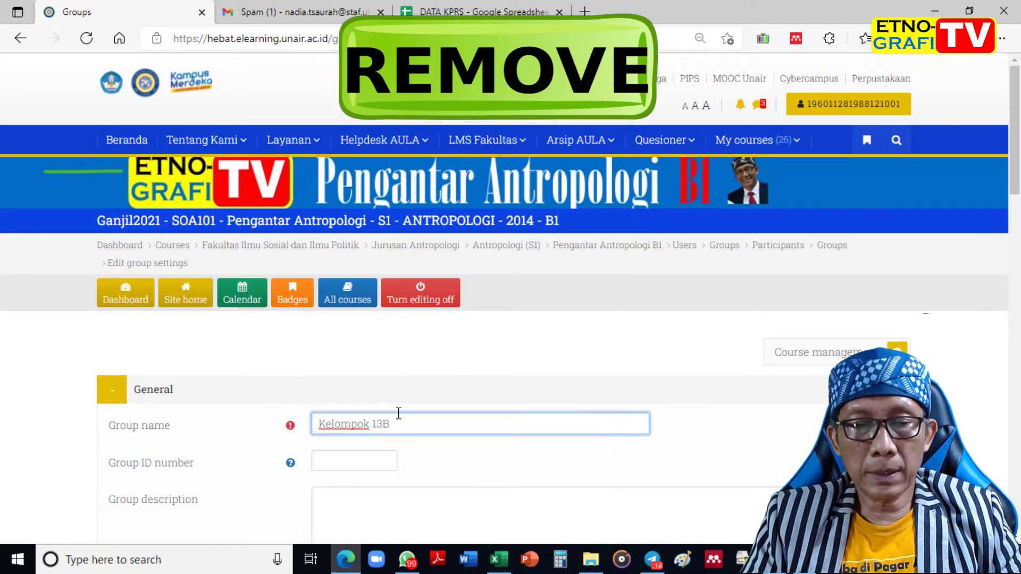
{"action": "key", "text": "Return"}
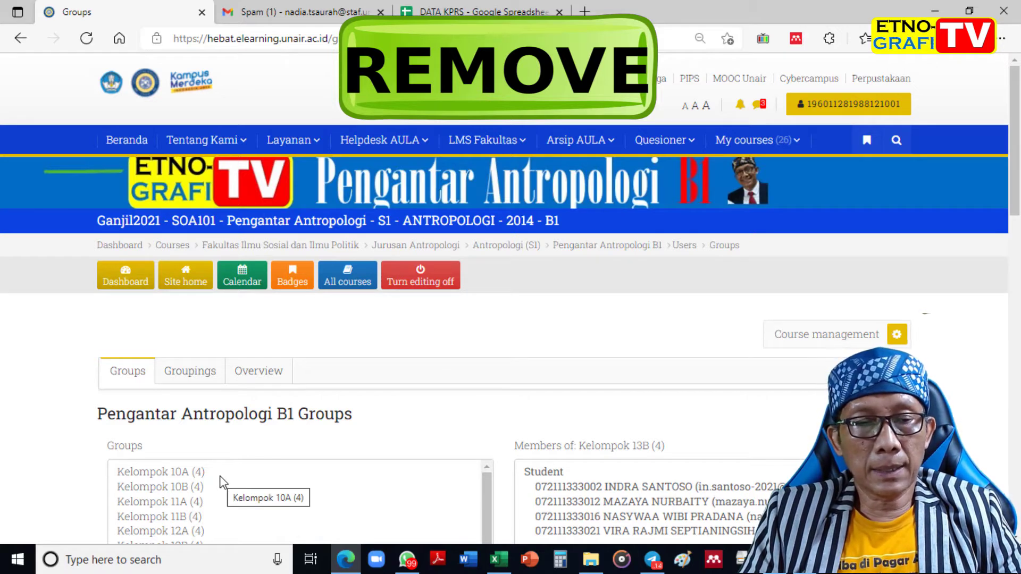
Step: Look over the renamed groups in the course's group list and consult the student list in the DATA KPRS spreadsheet
{"action": "scroll", "coordinate": [201, 483], "scroll_direction": "down", "scroll_amount": 1}
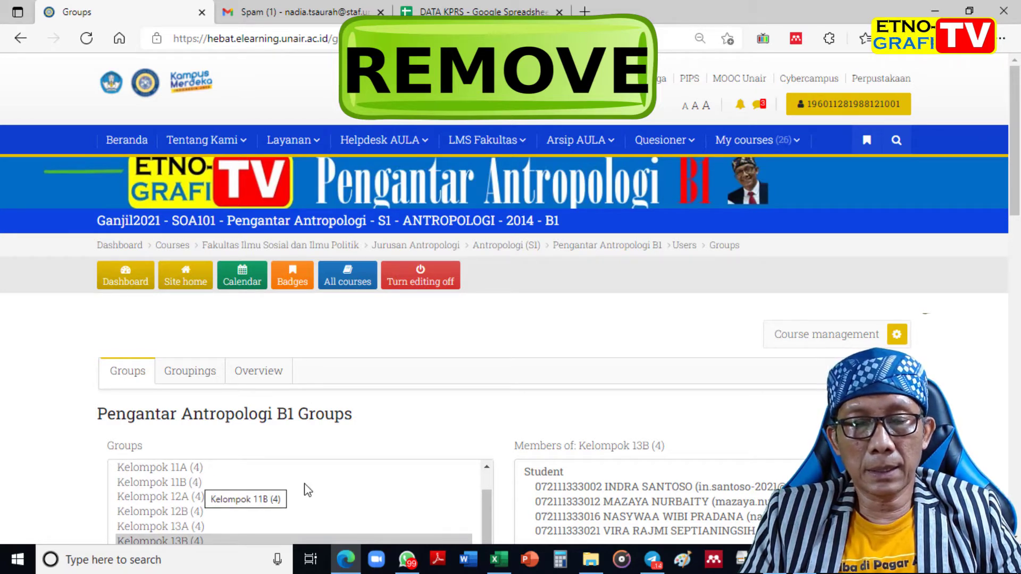
{"action": "scroll", "coordinate": [327, 490], "scroll_direction": "up", "scroll_amount": 1}
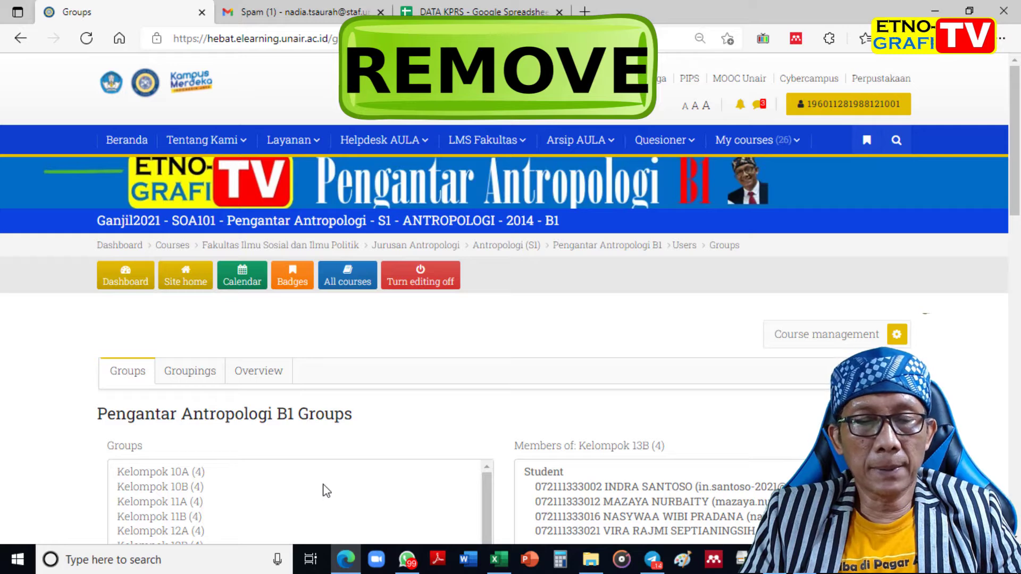
{"action": "left_click", "coordinate": [466, 10]}
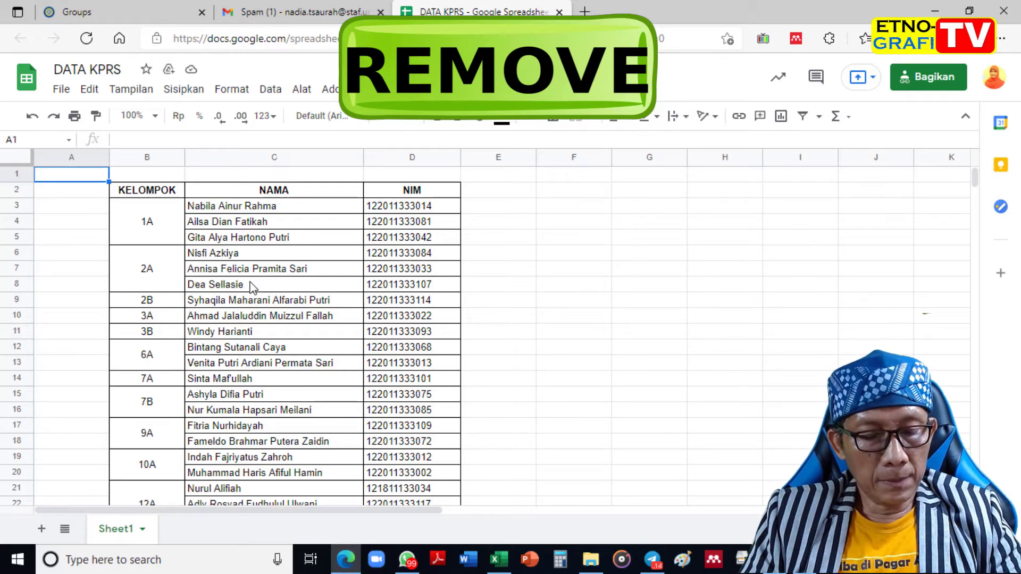
{"action": "key", "text": "alt+Tab"}
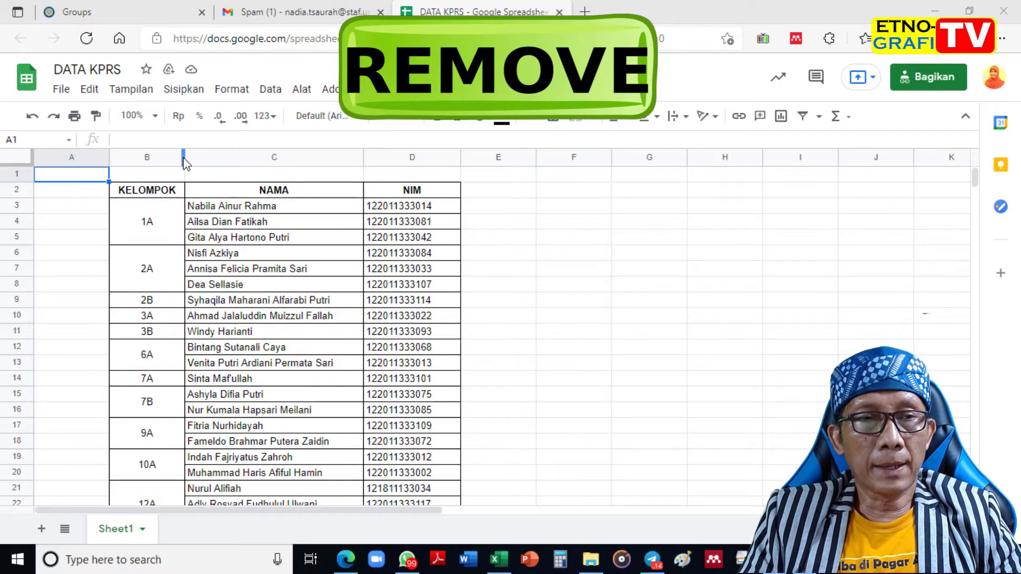
{"action": "left_click", "coordinate": [110, 14]}
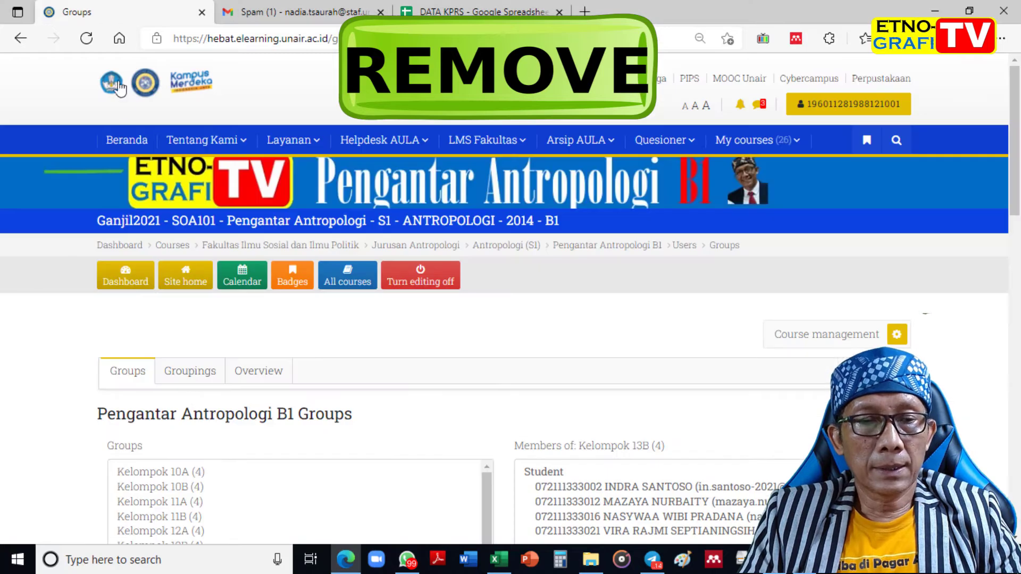
Step: Select the group Kelompok 2A in the course's group list and open the page for adding or removing its users
{"action": "scroll", "coordinate": [200, 504], "scroll_direction": "down", "scroll_amount": 2}
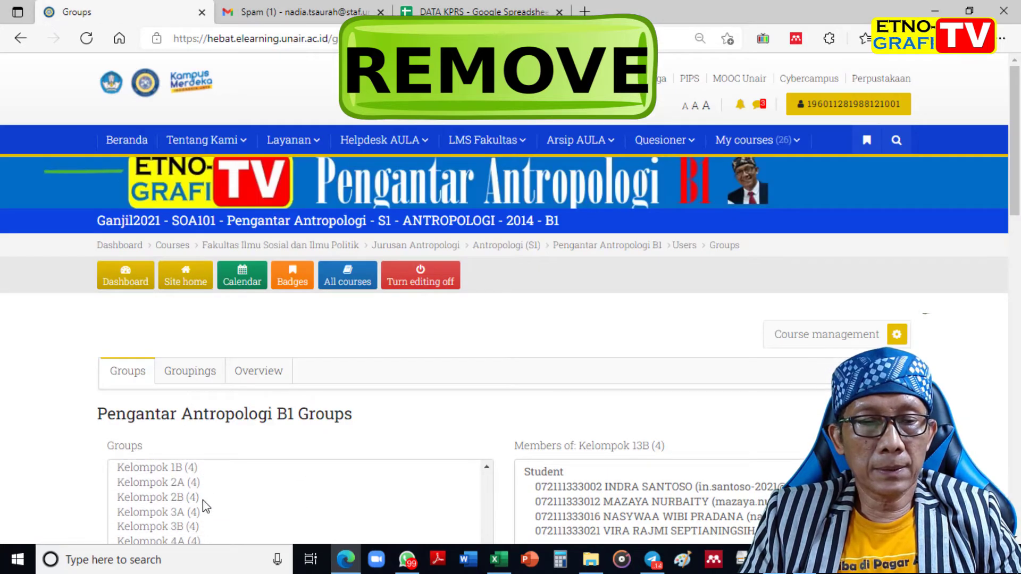
{"action": "left_click", "coordinate": [165, 486]}
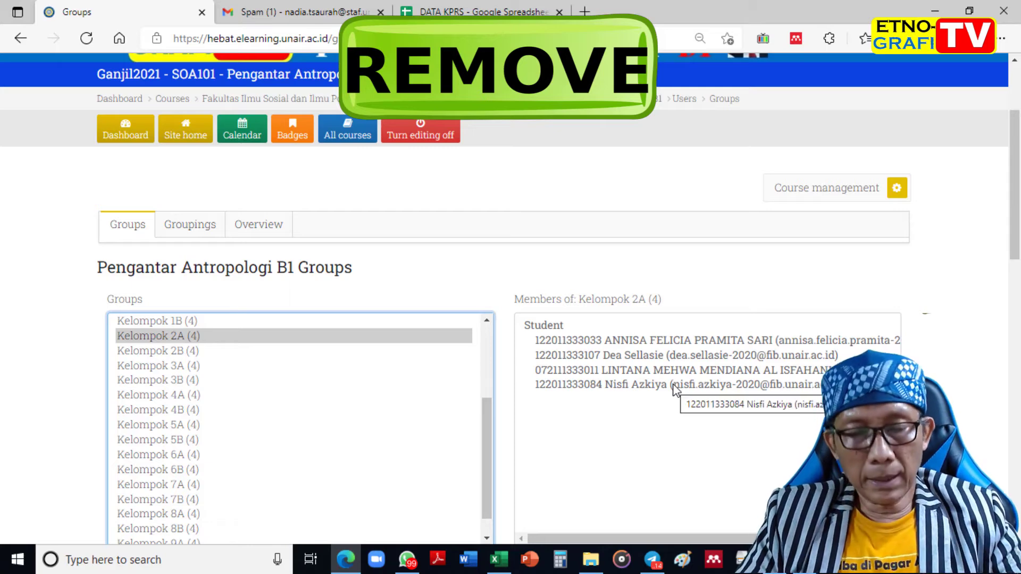
{"action": "scroll", "coordinate": [641, 398], "scroll_direction": "down", "scroll_amount": 3}
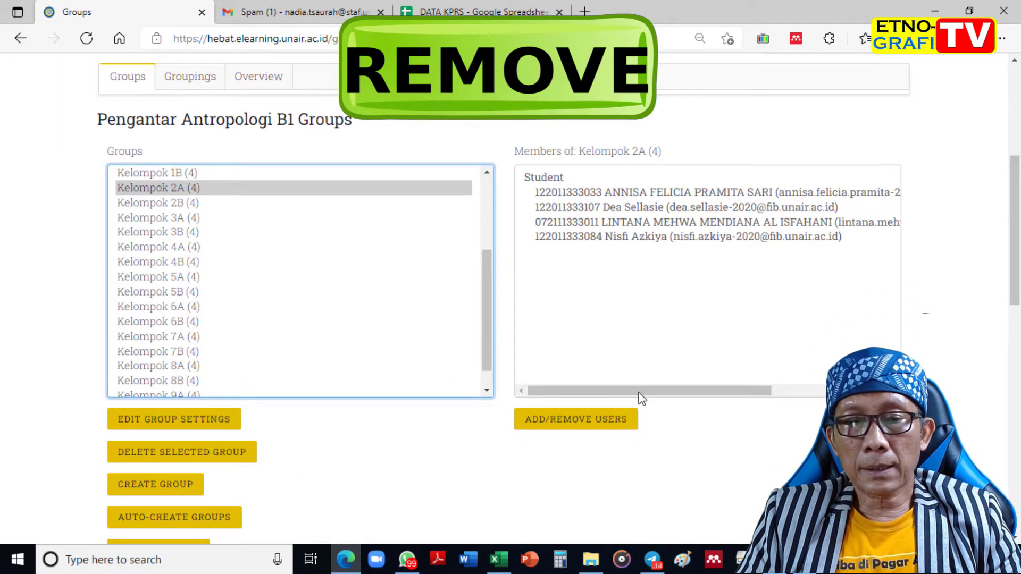
{"action": "left_click", "coordinate": [587, 429]}
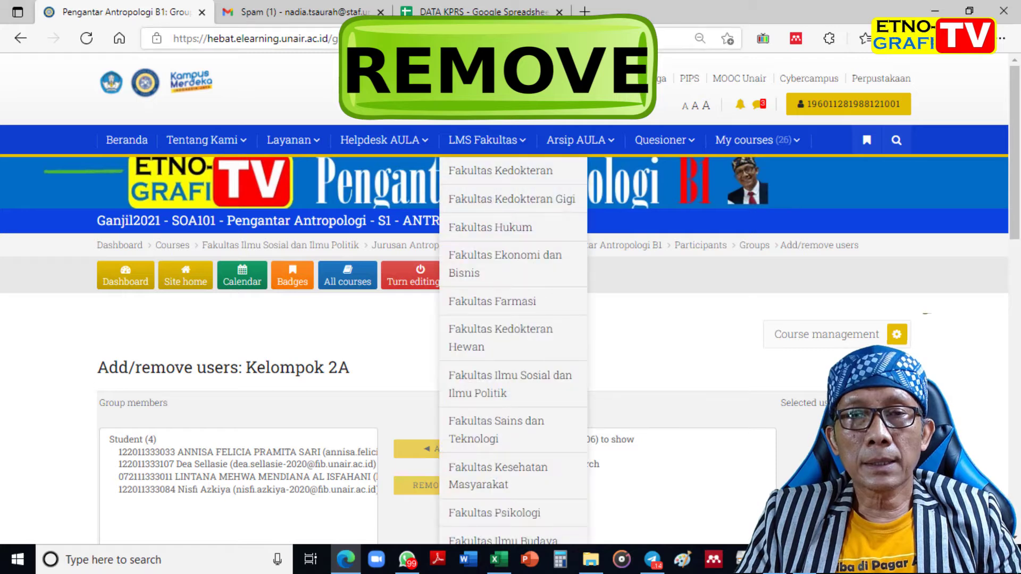
Step: Check which students are listed under group 2A in the DATA KPRS spreadsheet and return to the Kelompok 2A users page
{"action": "left_click", "coordinate": [483, 13]}
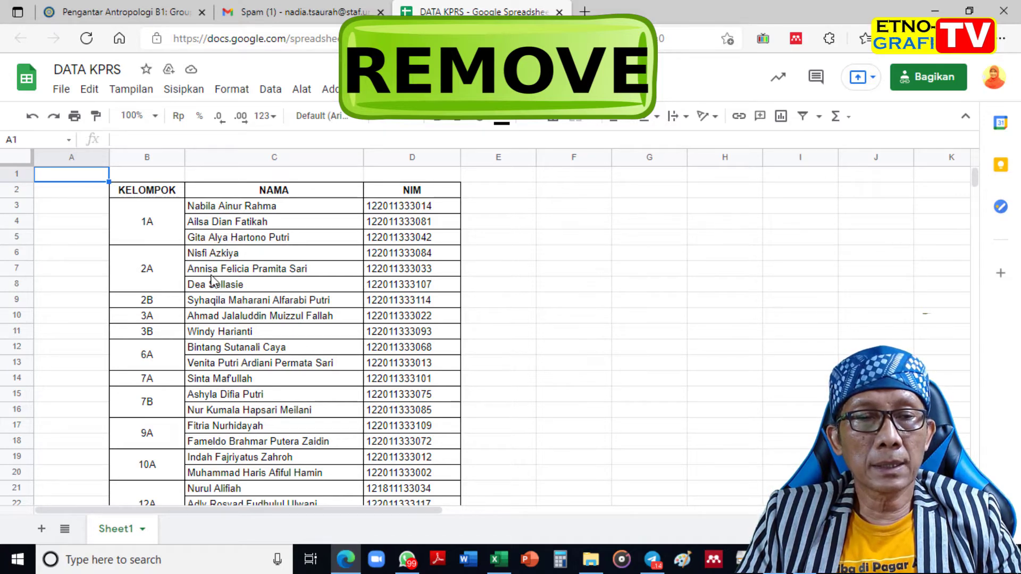
{"action": "key", "text": "alt+Tab"}
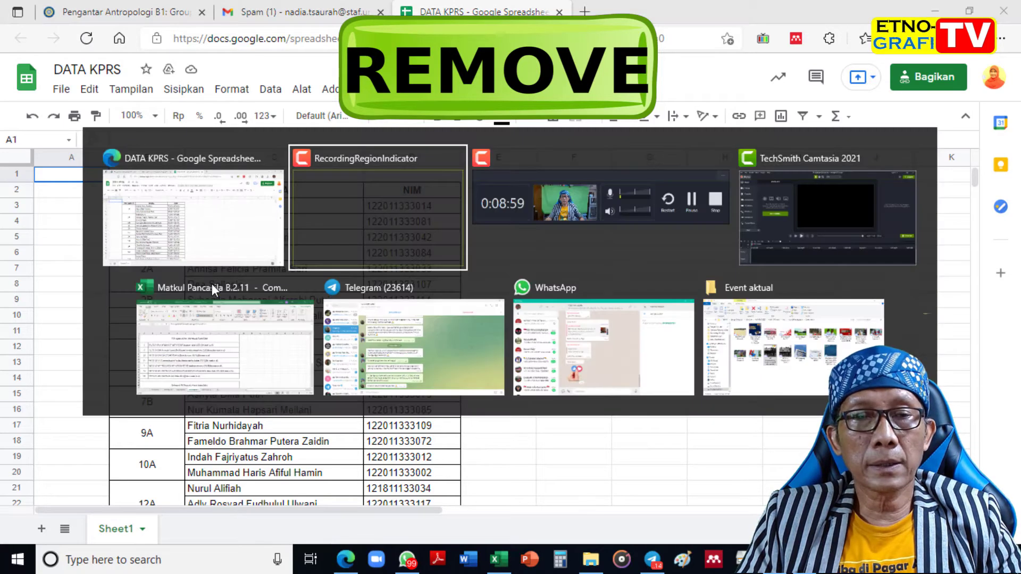
{"action": "key", "text": "alt+Tab"}
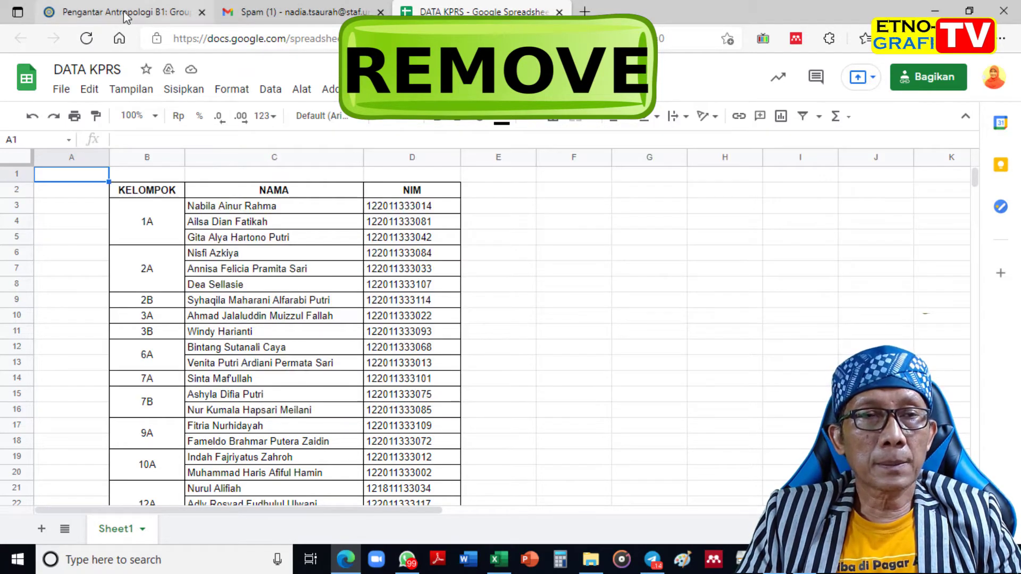
{"action": "left_click", "coordinate": [126, 18]}
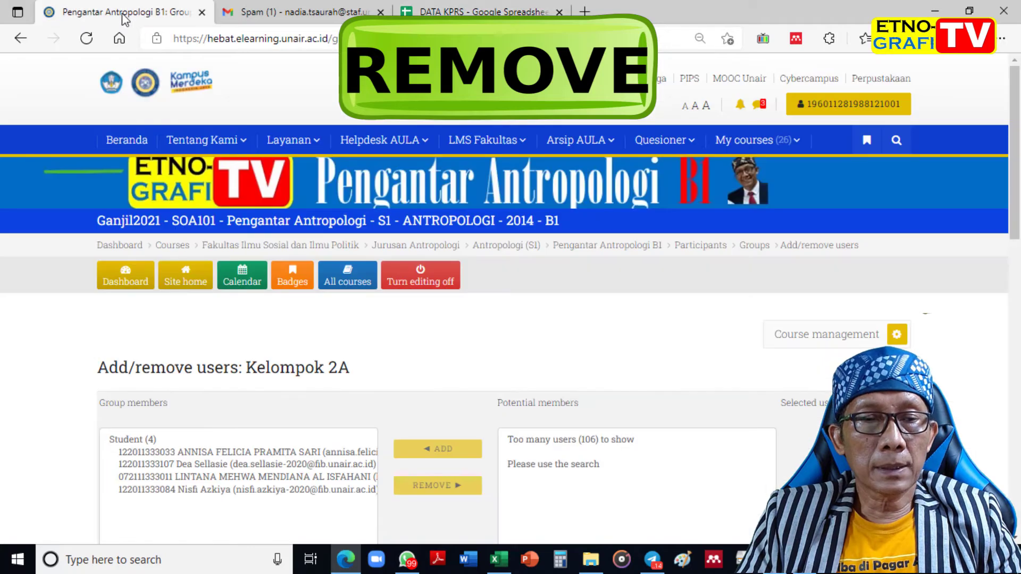
Step: Remove the three students listed under 2A in the DATA KPRS spreadsheet from Kelompok 2A and return to the group list
{"action": "left_click", "coordinate": [237, 453]}
{"action": "scroll", "coordinate": [239, 460], "scroll_direction": "down", "scroll_amount": 2}
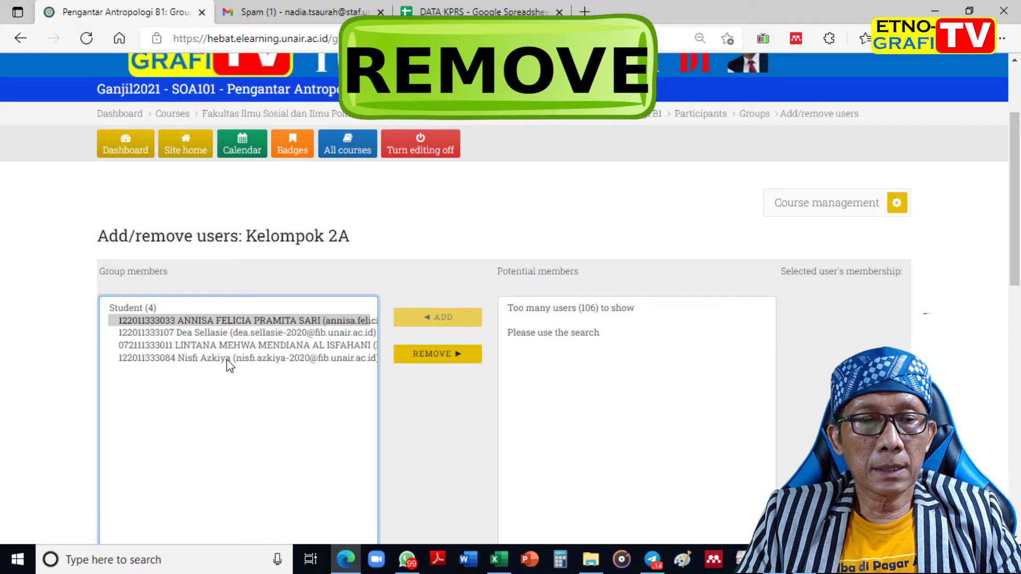
{"action": "left_click", "coordinate": [219, 334], "text": "ctrl"}
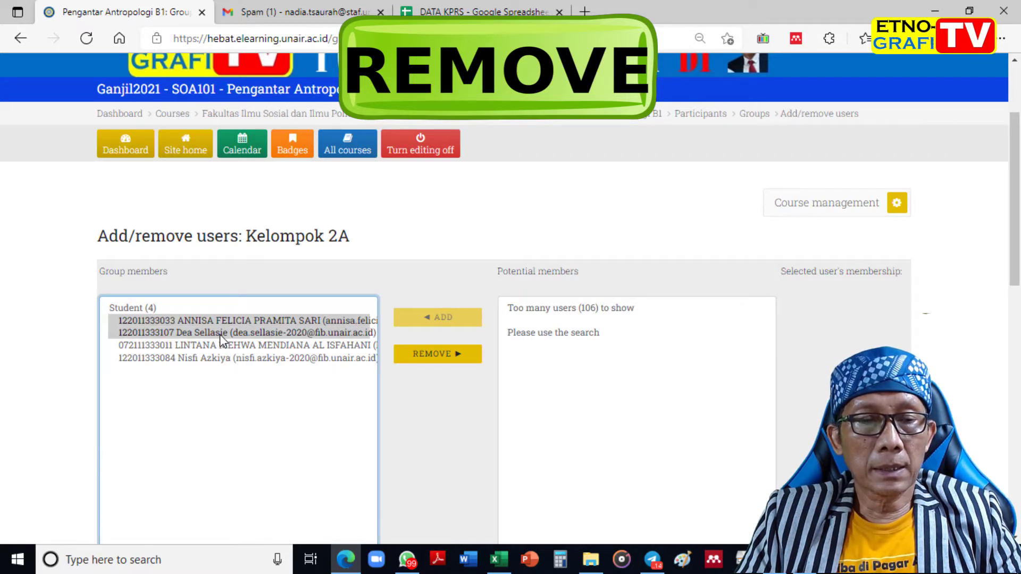
{"action": "left_click", "coordinate": [226, 359], "text": "ctrl"}
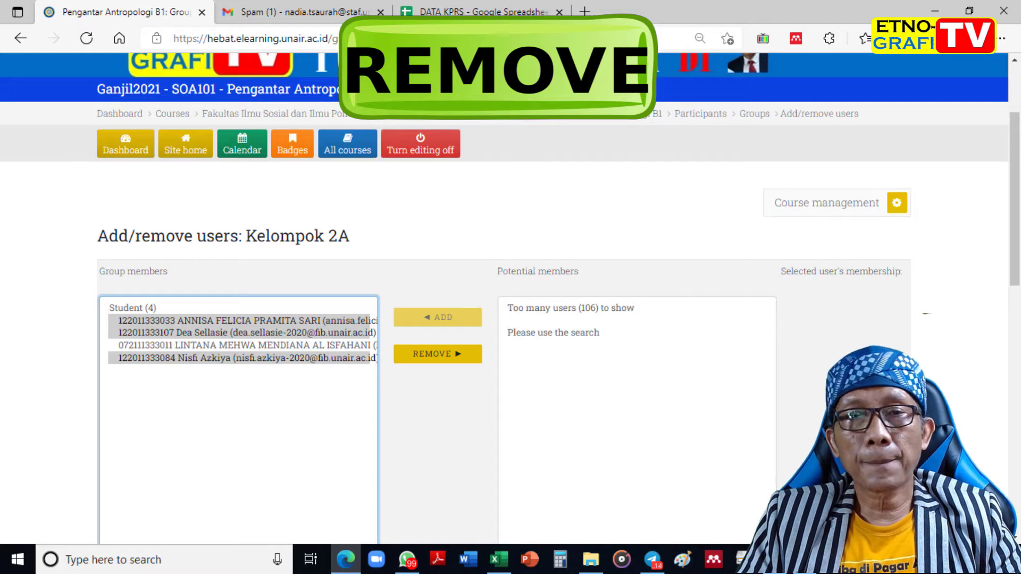
{"action": "left_click", "coordinate": [447, 10]}
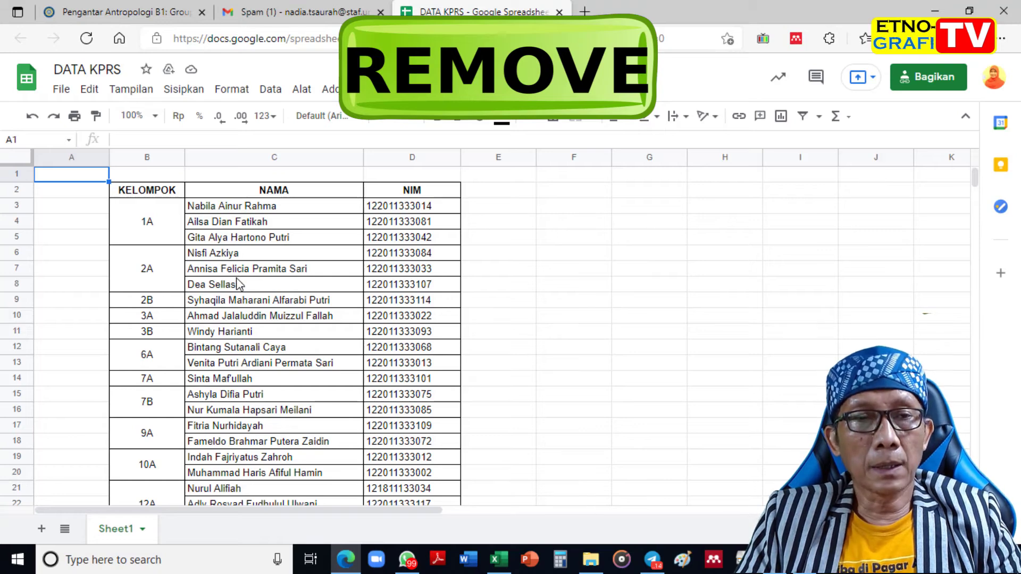
{"action": "left_click", "coordinate": [153, 13]}
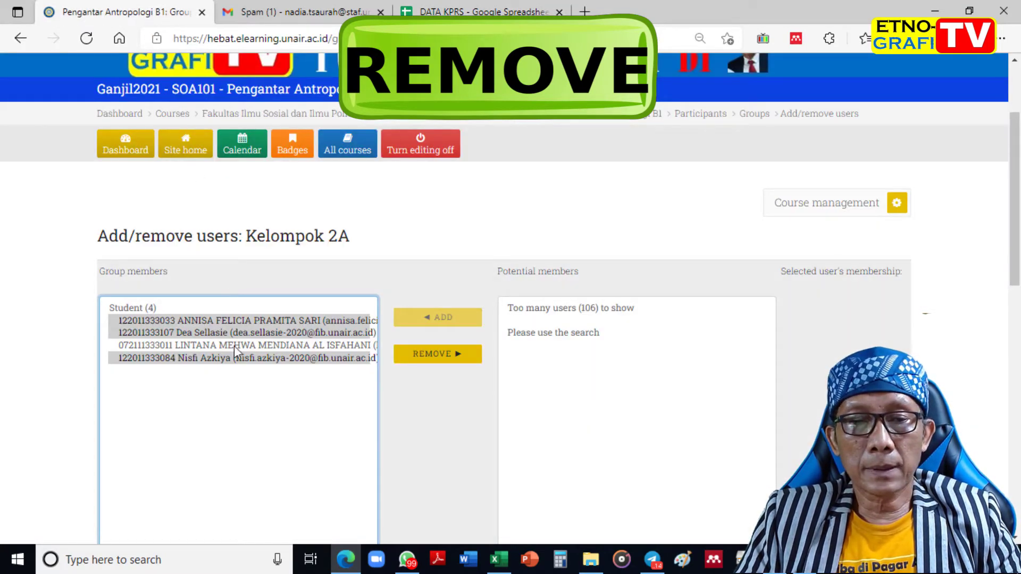
{"action": "left_click", "coordinate": [416, 360]}
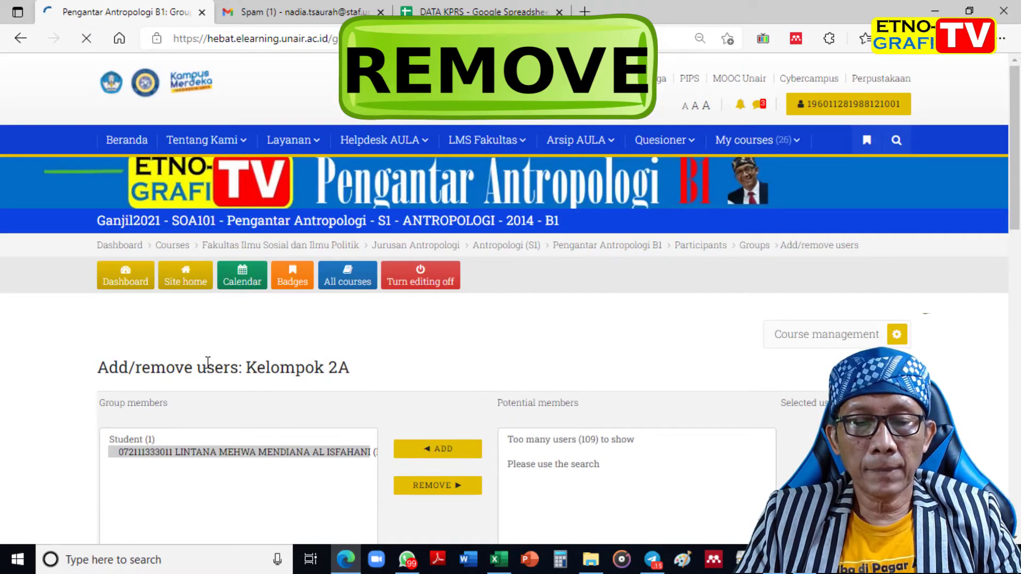
{"action": "scroll", "coordinate": [165, 365], "scroll_direction": "down", "scroll_amount": 3}
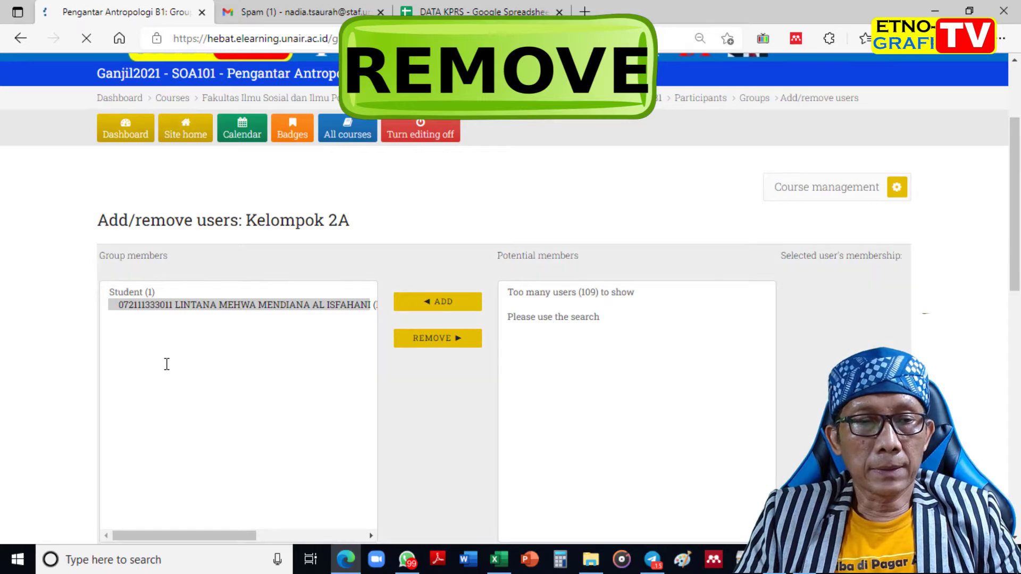
{"action": "scroll", "coordinate": [165, 366], "scroll_direction": "down", "scroll_amount": 3}
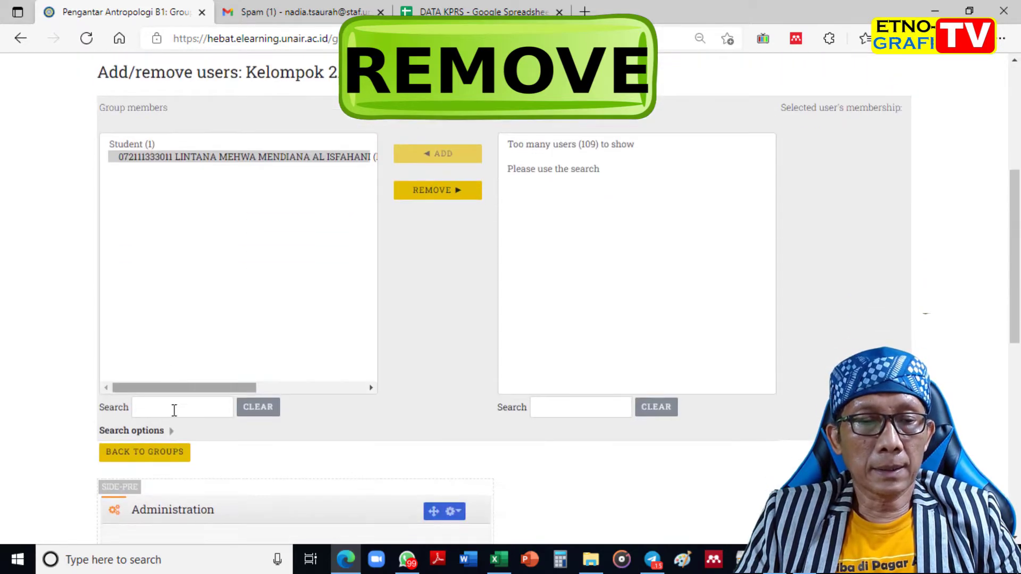
{"action": "left_click", "coordinate": [171, 458]}
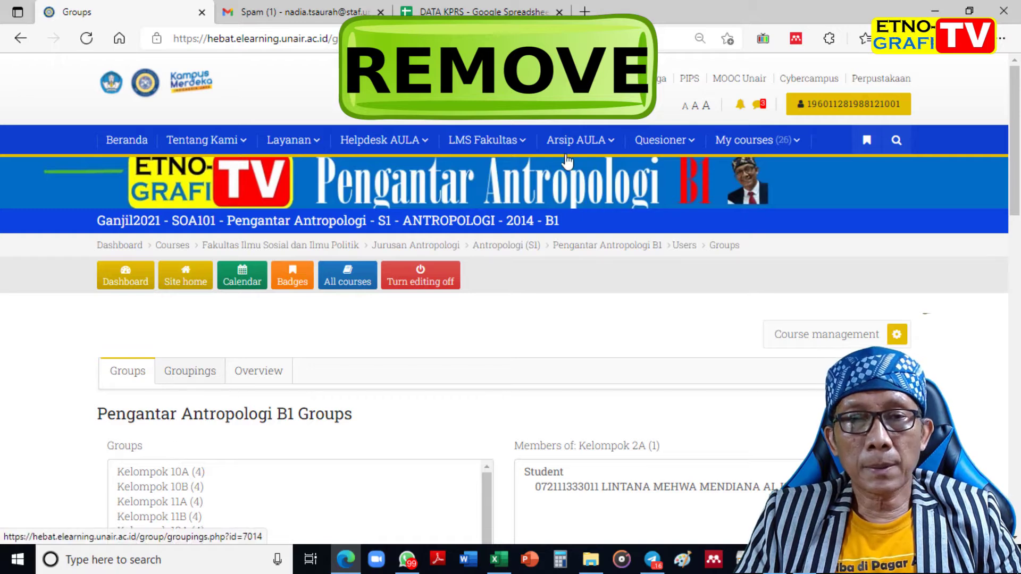
Step: Consult the DATA KPRS spreadsheet for the next group, then select Kelompok 2B in the course's group list and open its add/remove users page
{"action": "left_click", "coordinate": [468, 12]}
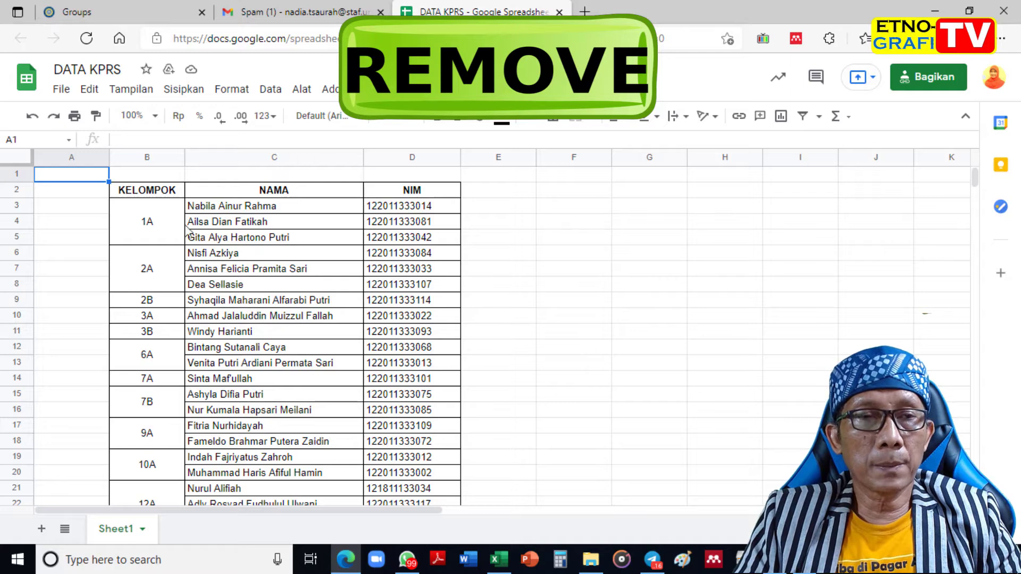
{"action": "left_click", "coordinate": [118, 16]}
{"action": "scroll", "coordinate": [205, 497], "scroll_direction": "down", "scroll_amount": 1}
{"action": "scroll", "coordinate": [205, 497], "scroll_direction": "down", "scroll_amount": 2}
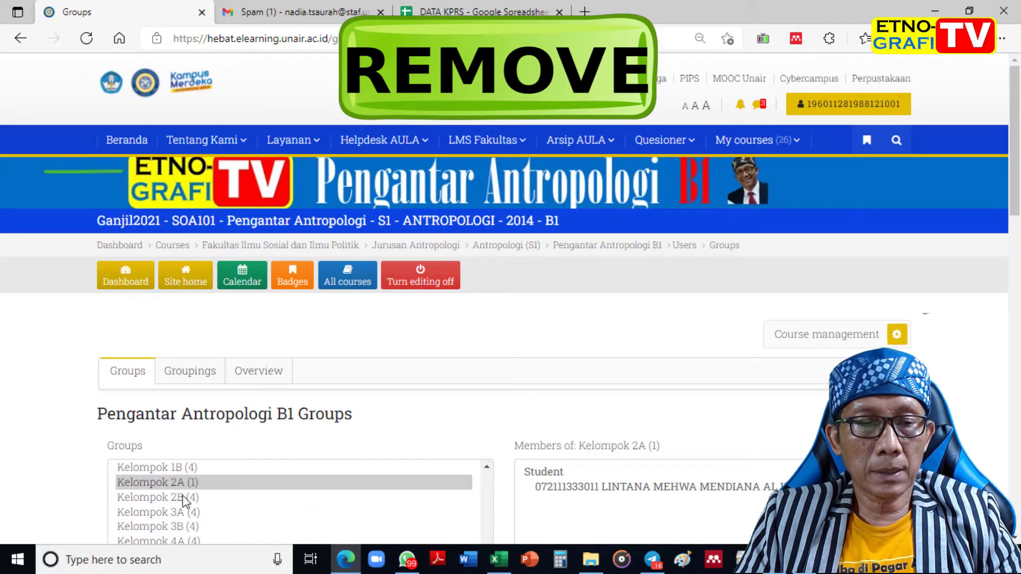
{"action": "left_click", "coordinate": [172, 499]}
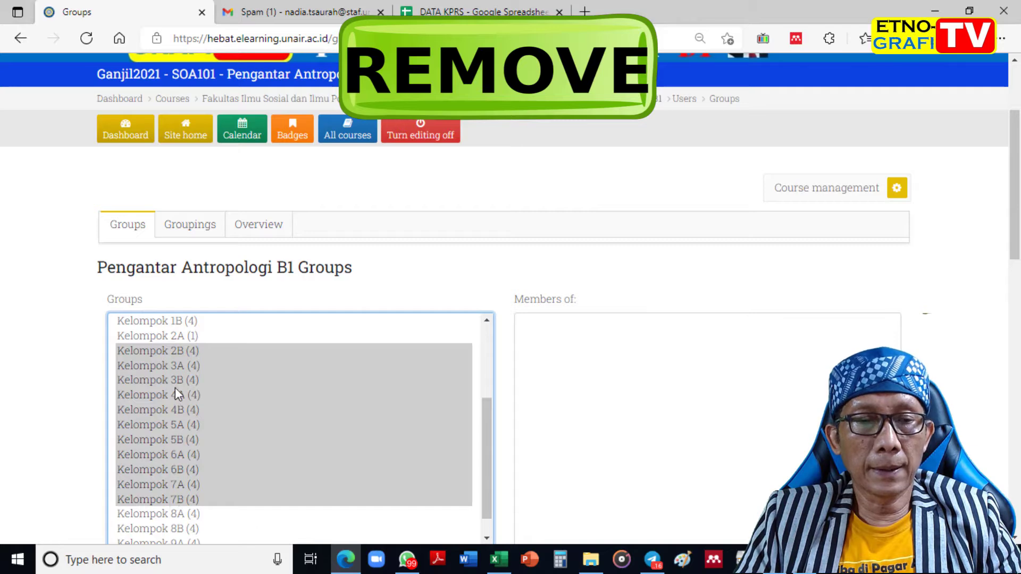
{"action": "left_click", "coordinate": [158, 350]}
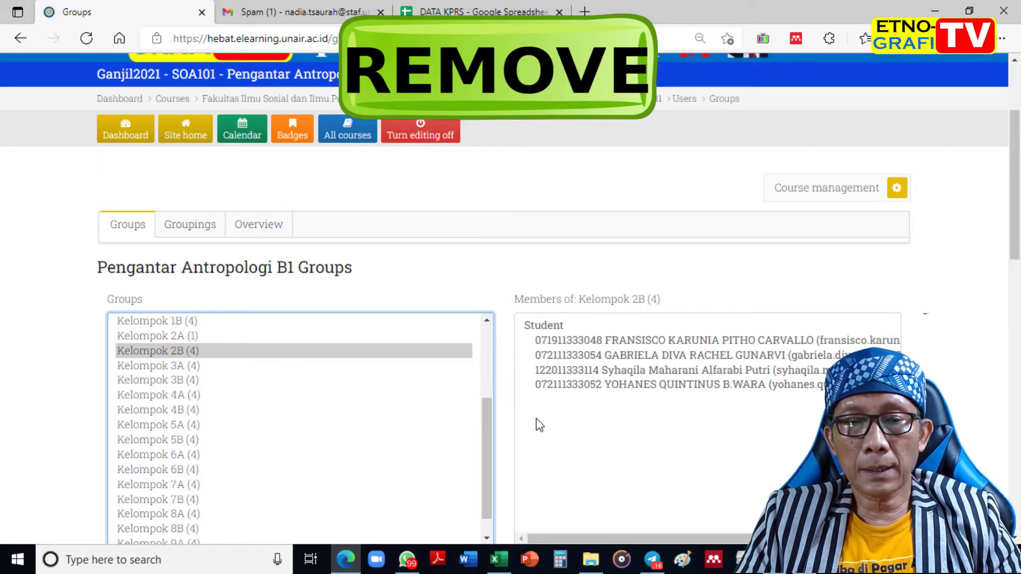
{"action": "scroll", "coordinate": [541, 422], "scroll_direction": "down", "scroll_amount": 3}
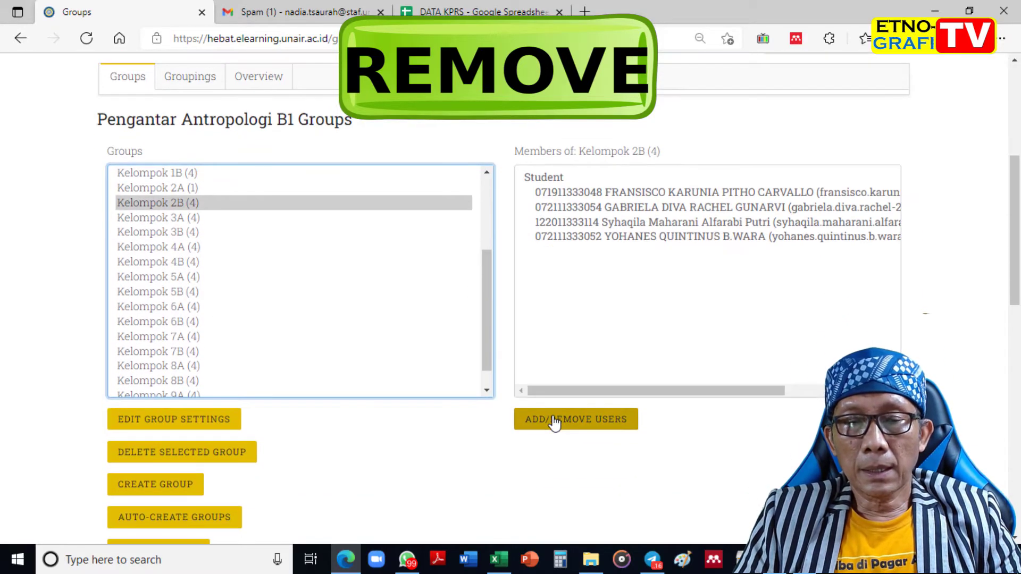
{"action": "left_click", "coordinate": [555, 420]}
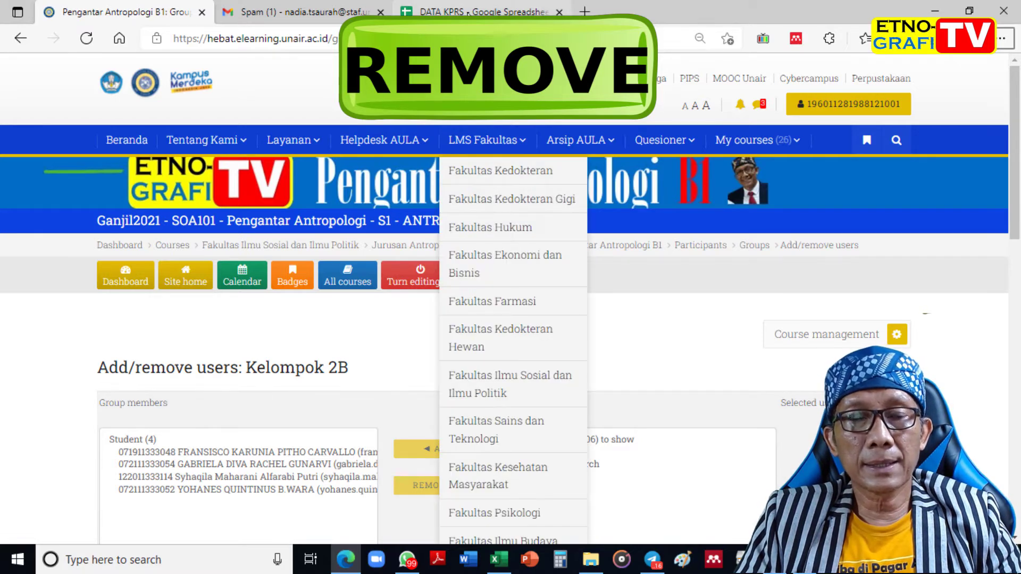
Step: Check the 2B entry in the DATA KPRS spreadsheet, remove that student from Kelompok 2B and return to the group list
{"action": "left_click", "coordinate": [437, 13]}
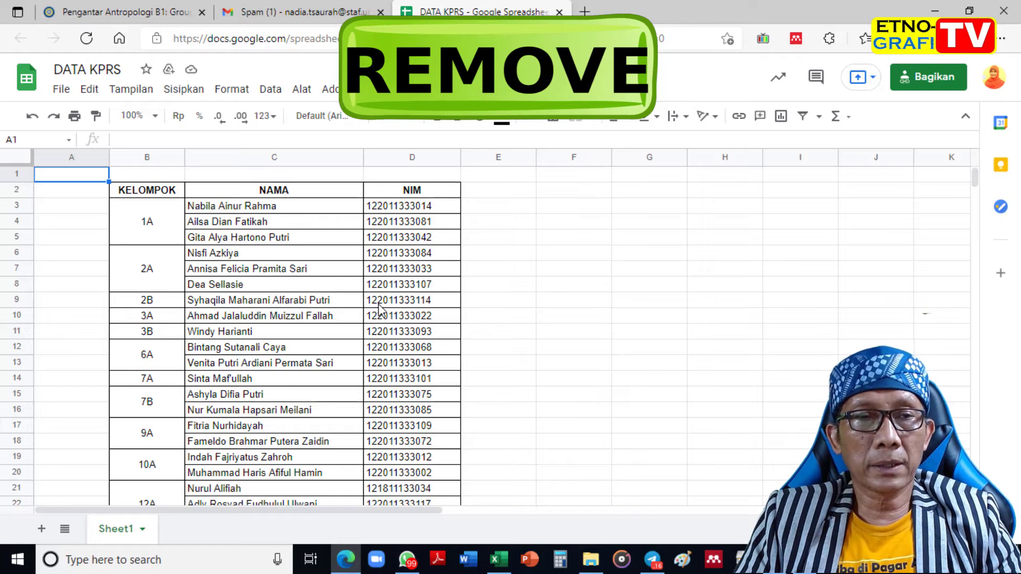
{"action": "left_click", "coordinate": [135, 13]}
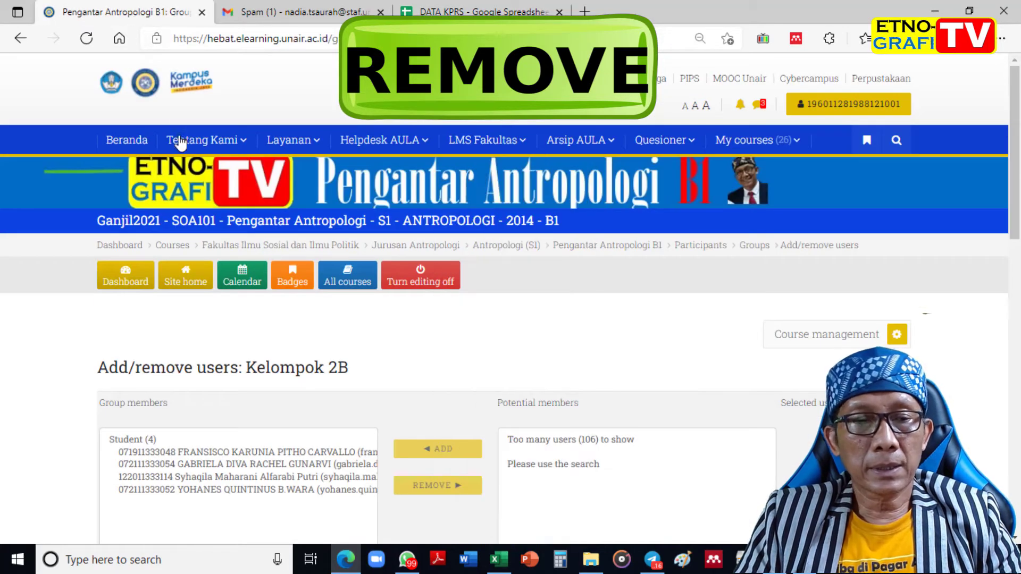
{"action": "left_click", "coordinate": [235, 477]}
{"action": "scroll", "coordinate": [235, 478], "scroll_direction": "down", "scroll_amount": 2}
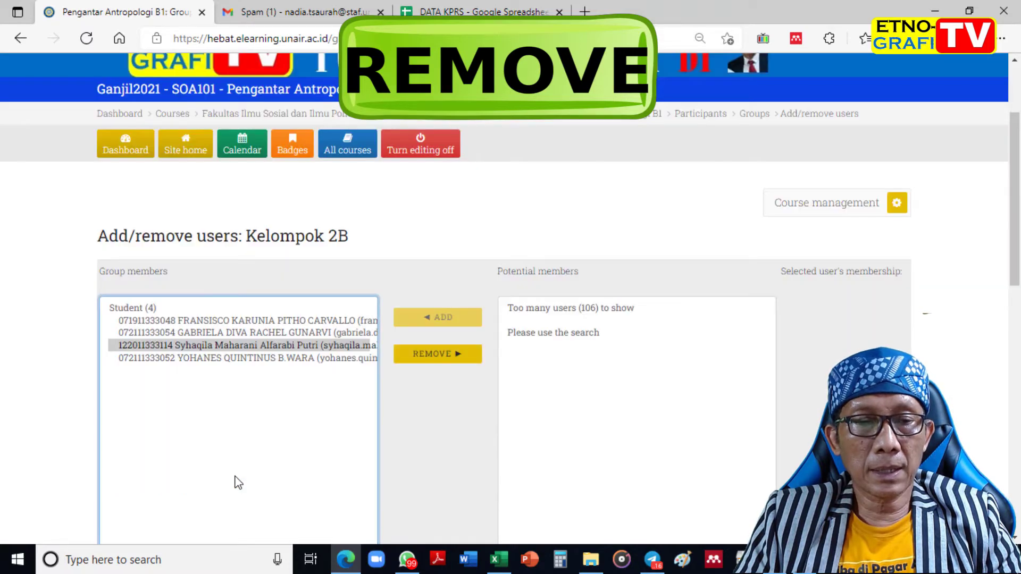
{"action": "left_click", "coordinate": [420, 359]}
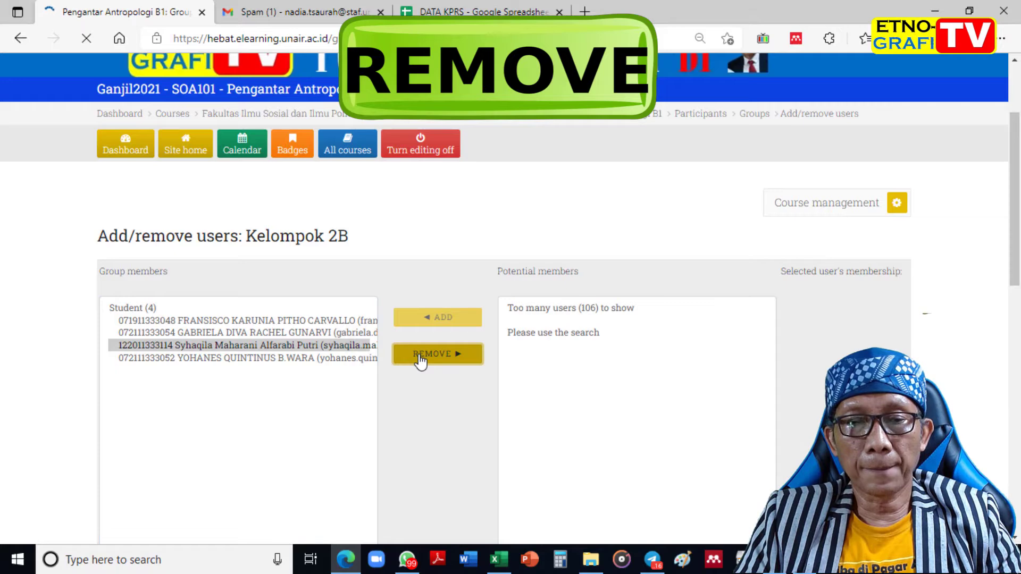
{"action": "scroll", "coordinate": [238, 367], "scroll_direction": "down", "scroll_amount": 6}
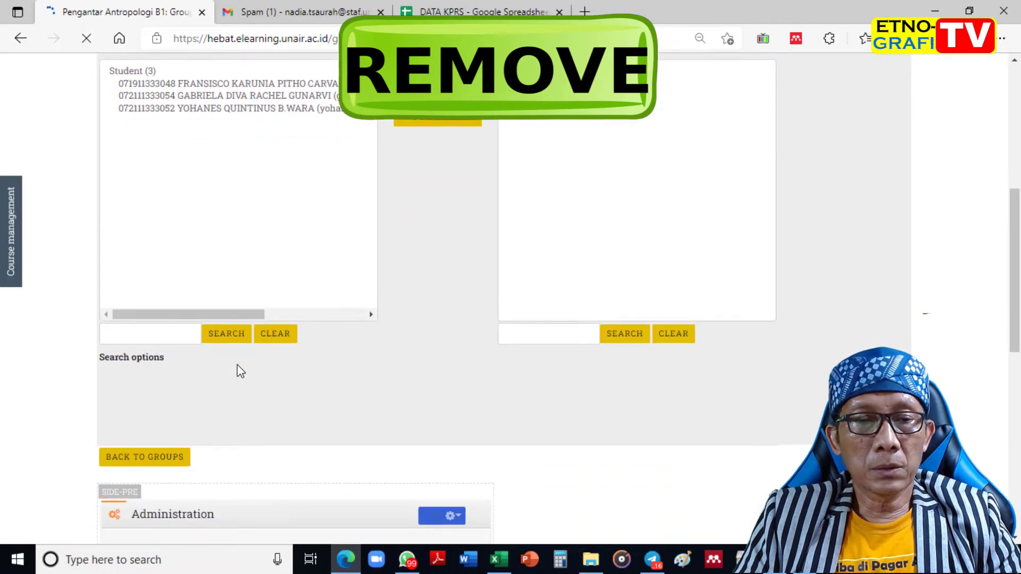
{"action": "scroll", "coordinate": [238, 371], "scroll_direction": "down", "scroll_amount": 3}
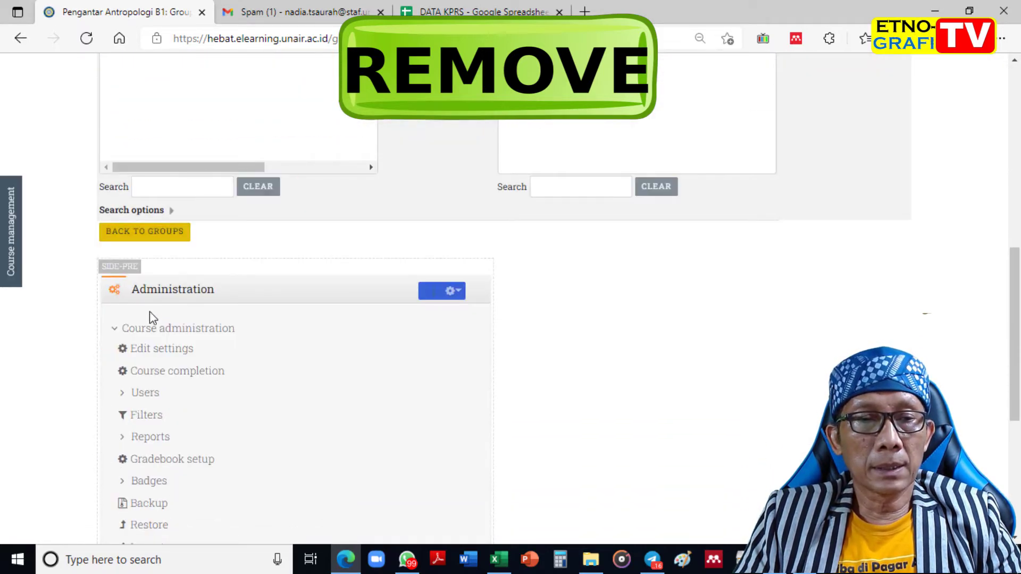
{"action": "left_click", "coordinate": [147, 239]}
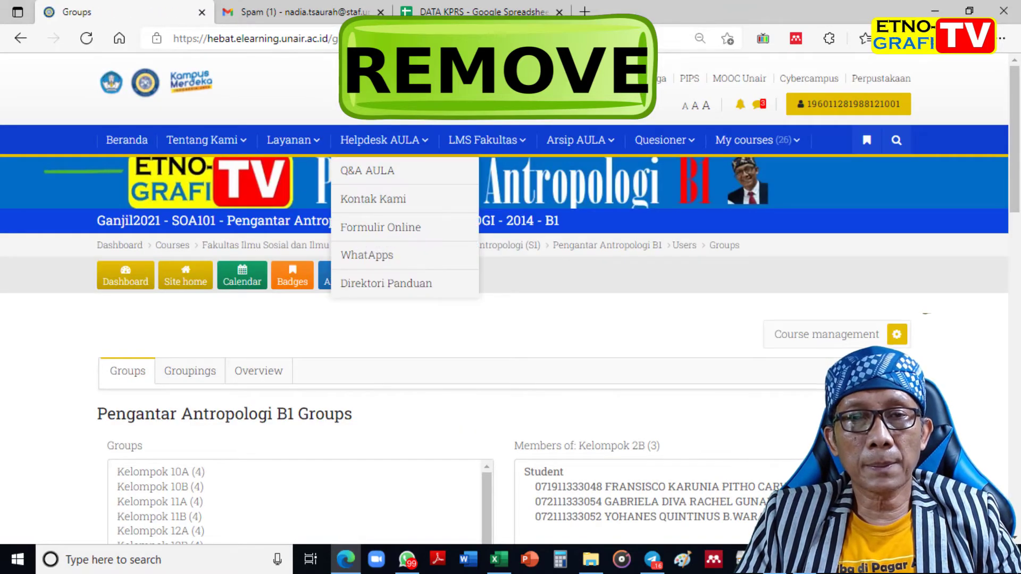
Step: Check the 3A entry in the DATA KPRS spreadsheet, then select Kelompok 3A in the group list and open its add/remove users page
{"action": "left_click", "coordinate": [424, 12]}
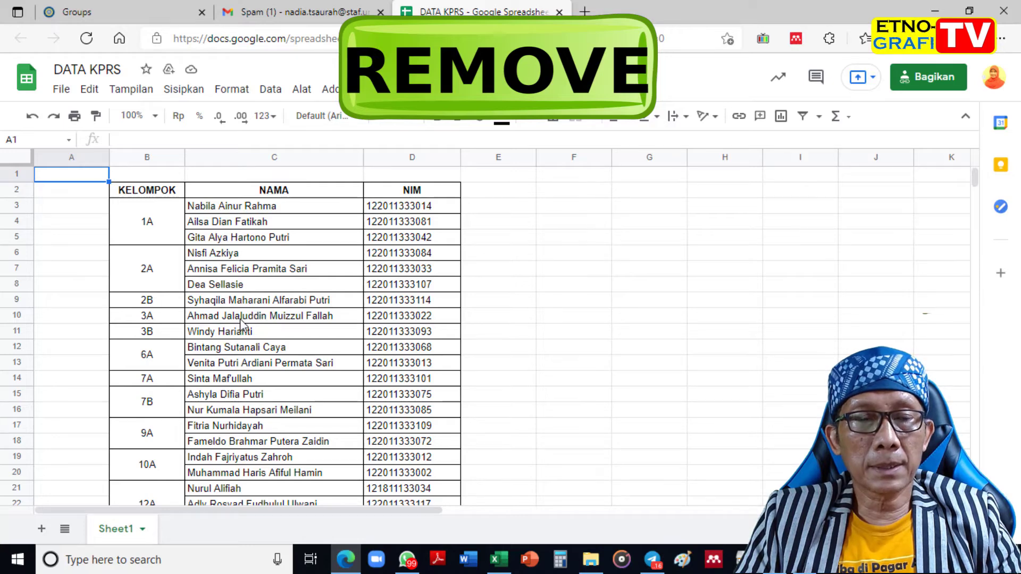
{"action": "left_click", "coordinate": [127, 13]}
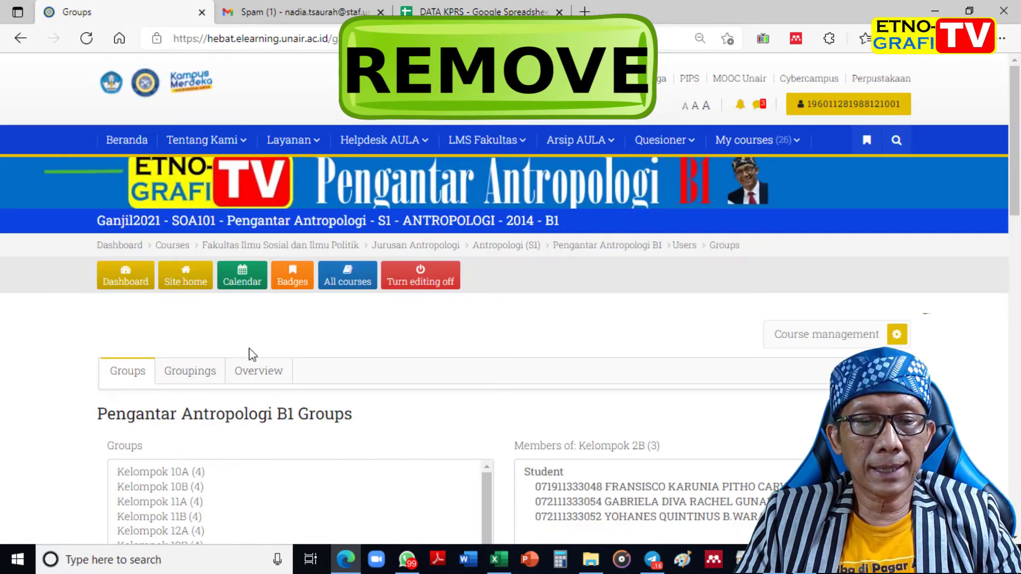
{"action": "scroll", "coordinate": [269, 533], "scroll_direction": "up", "scroll_amount": 5}
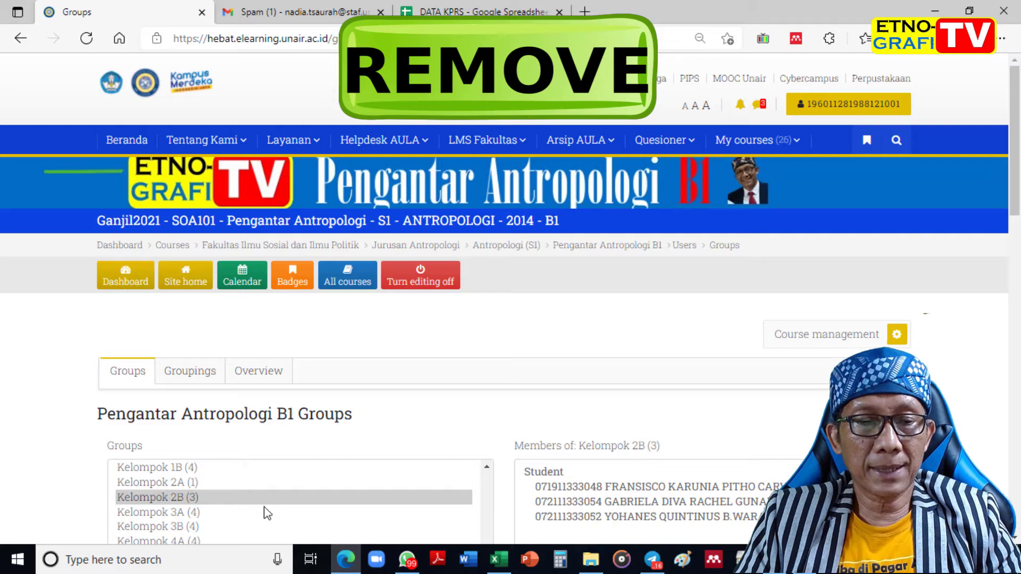
{"action": "left_click_drag", "start_coordinate": [194, 512], "coordinate": [167, 517]}
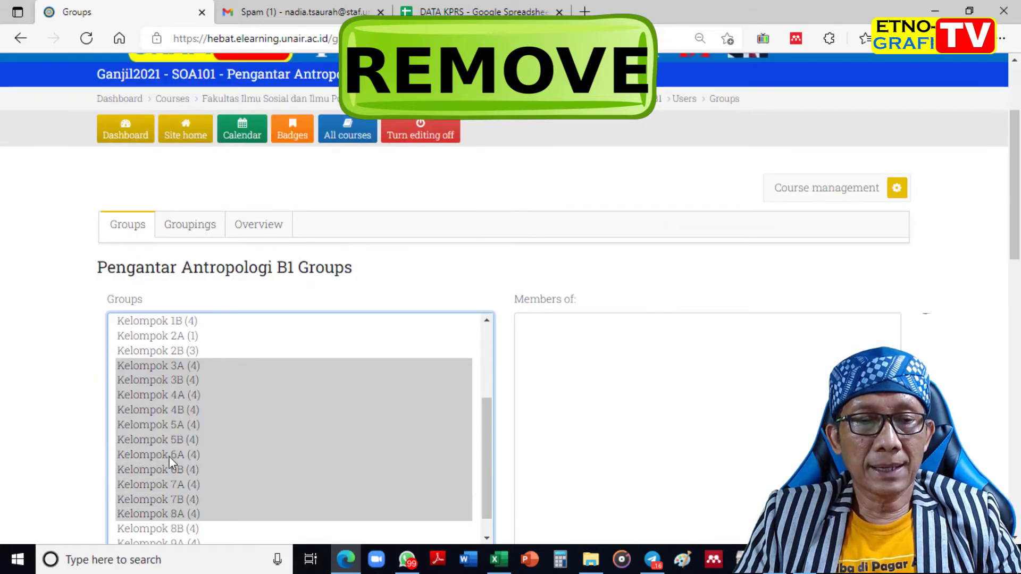
{"action": "left_click", "coordinate": [158, 367]}
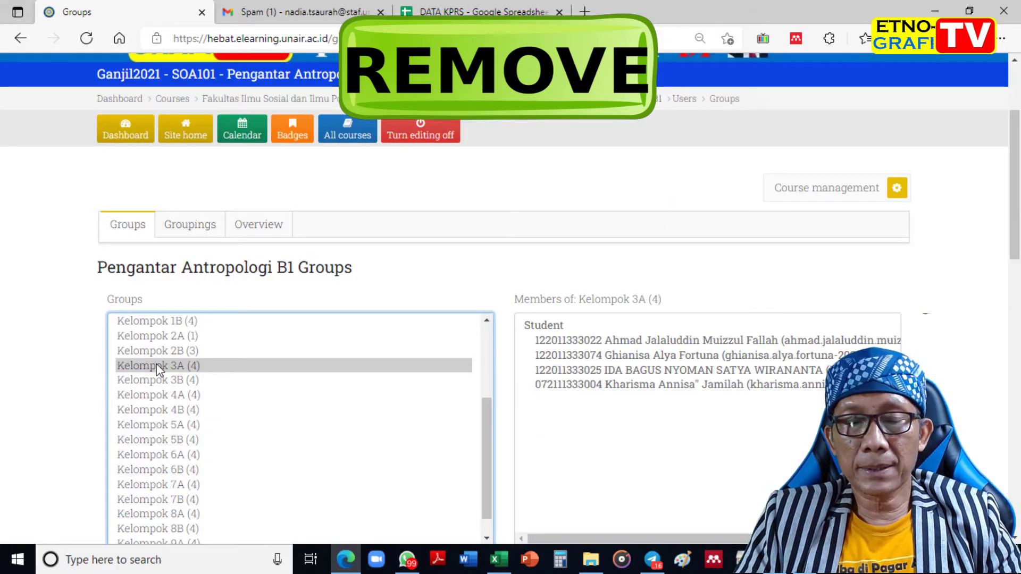
{"action": "scroll", "coordinate": [581, 399], "scroll_direction": "down", "scroll_amount": 3}
{"action": "left_click", "coordinate": [568, 424]}
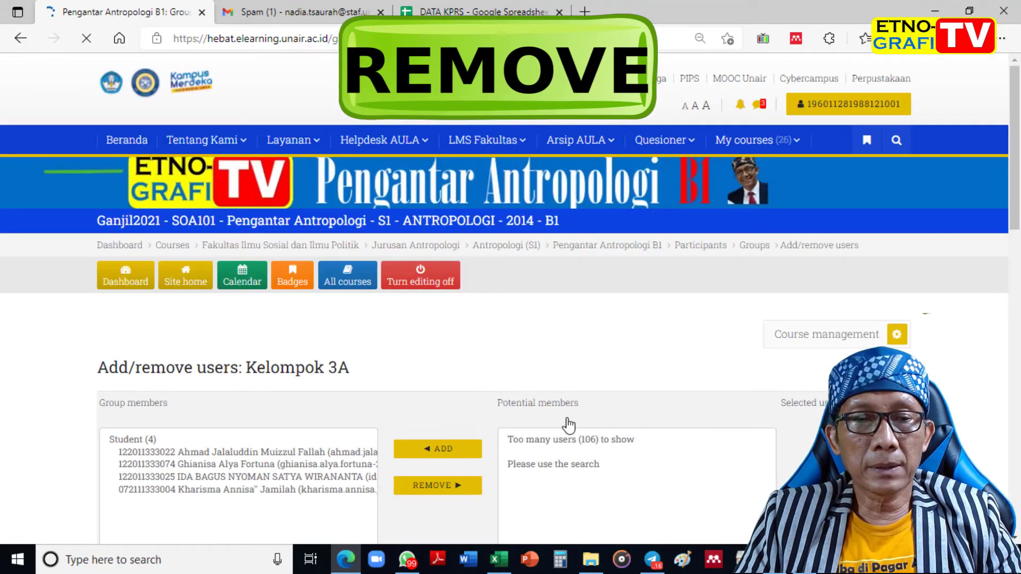
Step: Remove from Kelompok 3A the student listed under 3A, verifying the name in the DATA KPRS spreadsheet, and return to the group list
{"action": "left_click", "coordinate": [267, 453]}
{"action": "scroll", "coordinate": [267, 455], "scroll_direction": "down", "scroll_amount": 2}
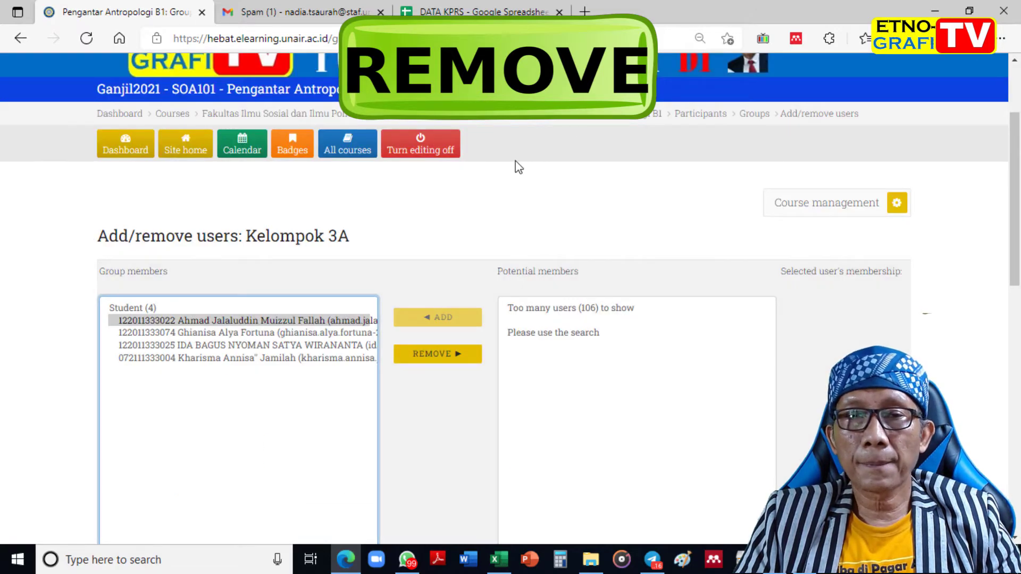
{"action": "left_click", "coordinate": [498, 11]}
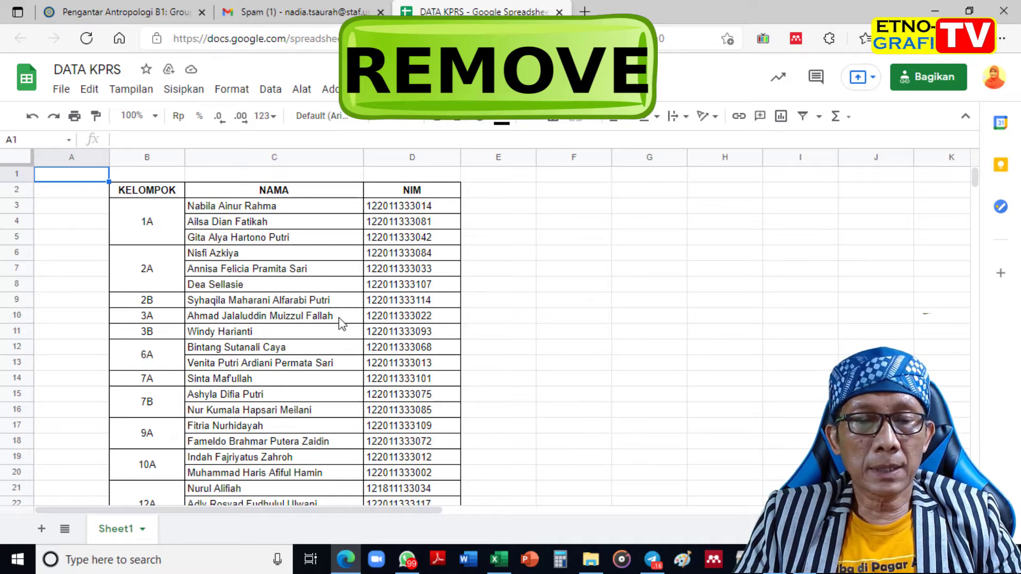
{"action": "left_click", "coordinate": [156, 15]}
{"action": "left_click", "coordinate": [431, 354]}
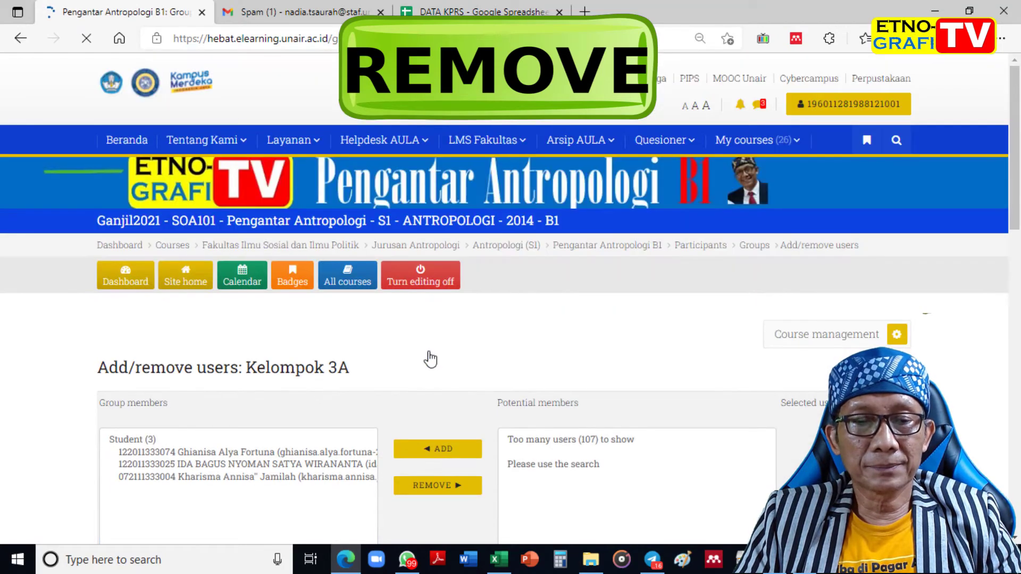
{"action": "scroll", "coordinate": [392, 358], "scroll_direction": "down", "scroll_amount": 4}
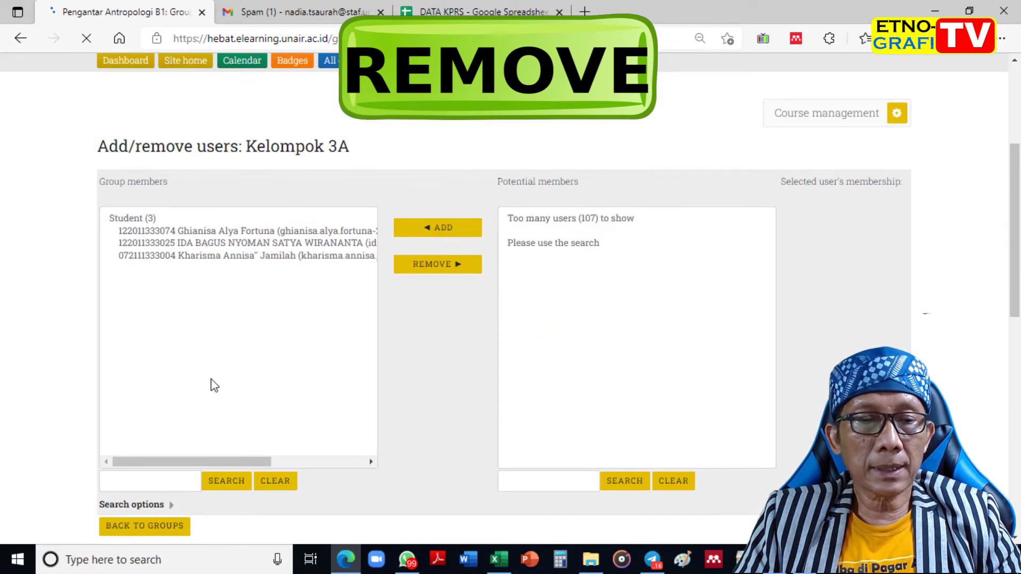
{"action": "left_click", "coordinate": [169, 308]}
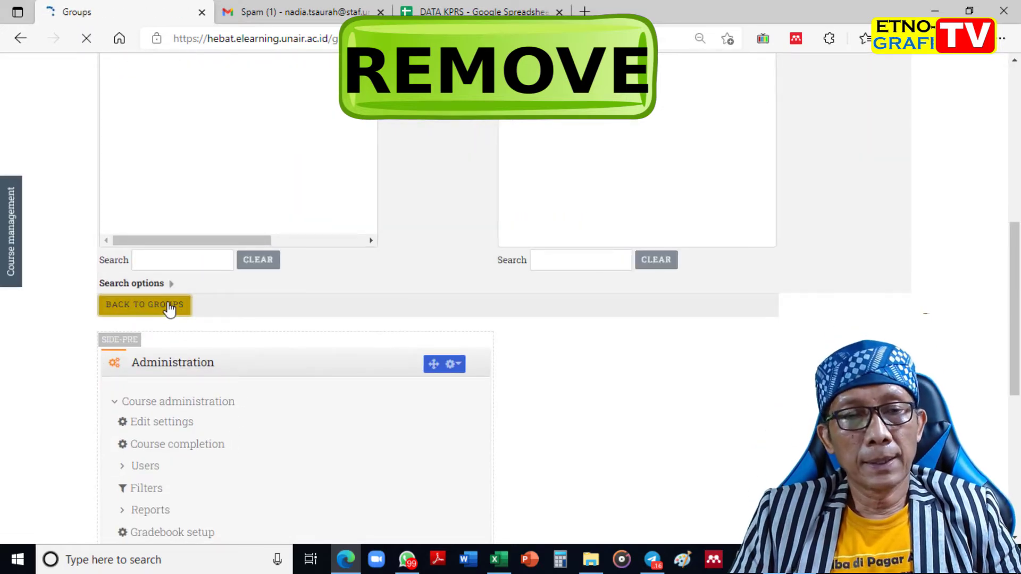
Step: Check the 3B entry in the DATA KPRS spreadsheet, then select Kelompok 3B in the group list and open its add/remove users page
{"action": "scroll", "coordinate": [169, 310], "scroll_direction": "down", "scroll_amount": 2}
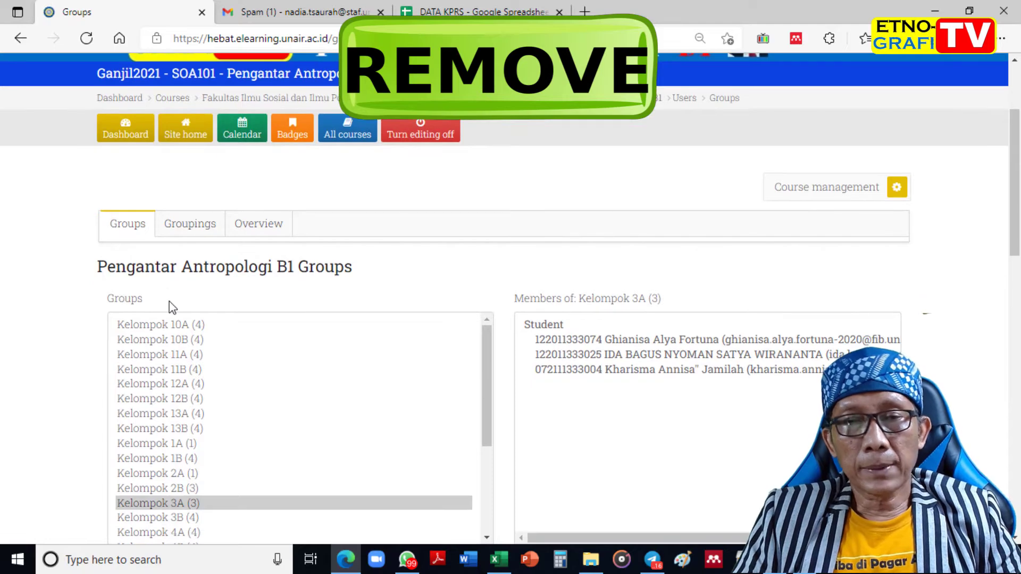
{"action": "left_click", "coordinate": [474, 12]}
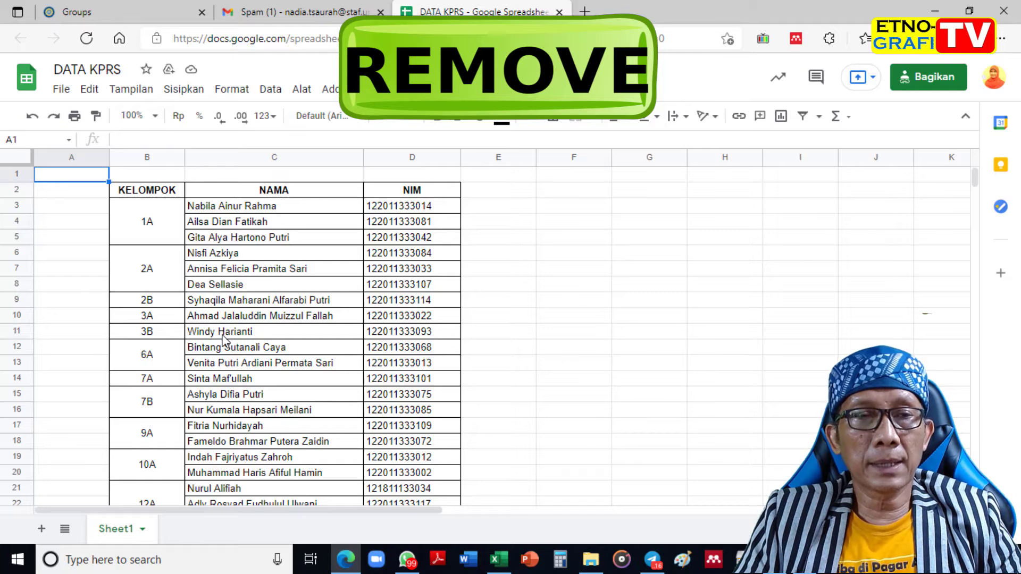
{"action": "left_click", "coordinate": [134, 12]}
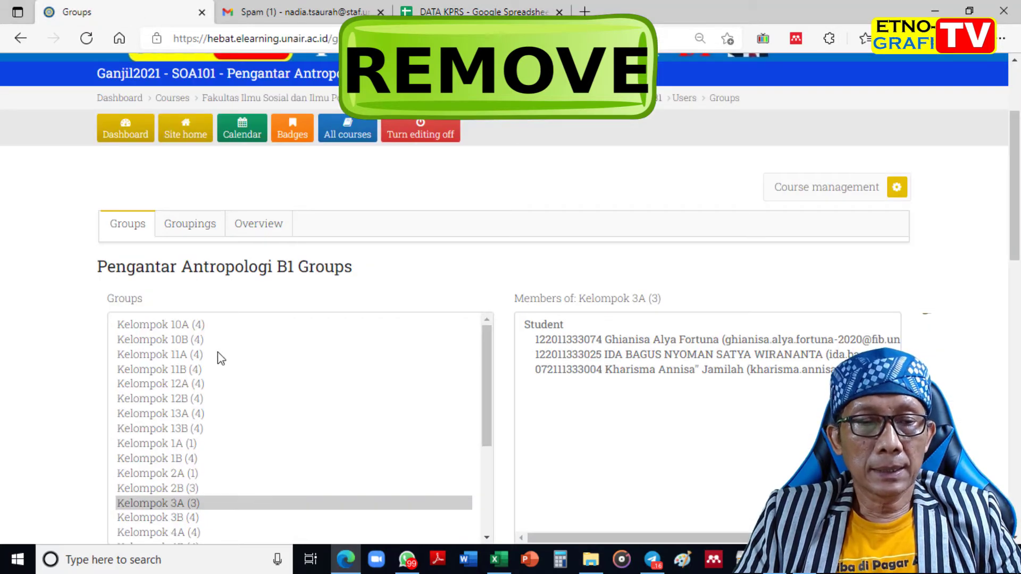
{"action": "left_click", "coordinate": [180, 519]}
{"action": "scroll", "coordinate": [617, 426], "scroll_direction": "down", "scroll_amount": 4}
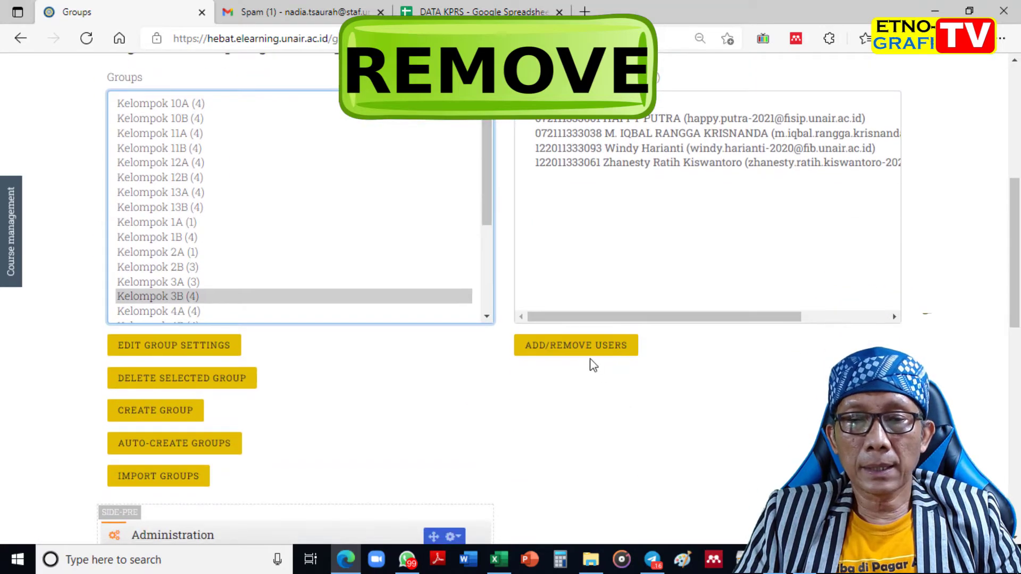
{"action": "left_click", "coordinate": [582, 350]}
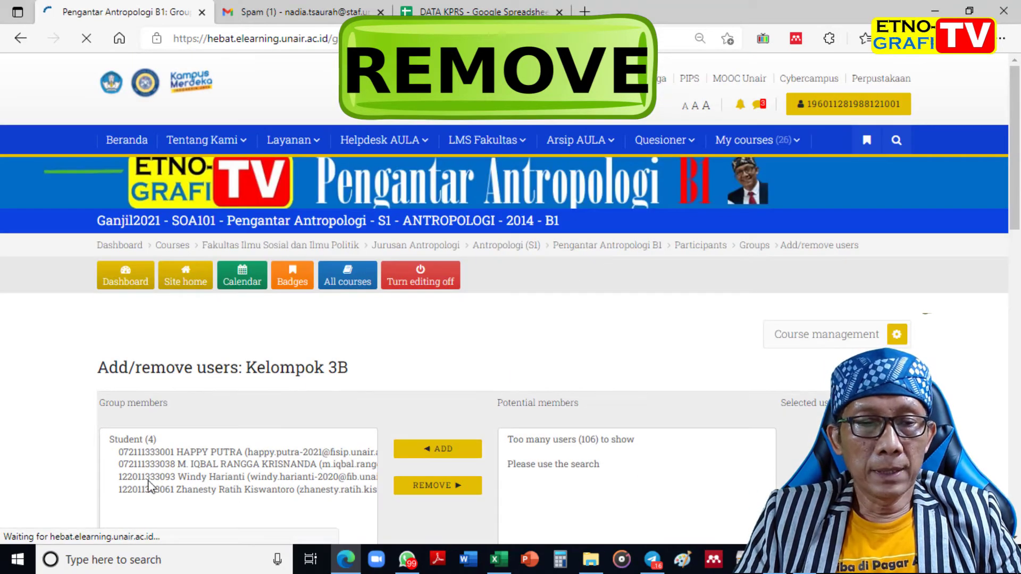
Step: Remove from Kelompok 3B the student listed under 3B, verifying the name in the DATA KPRS spreadsheet, and return to the group list
{"action": "left_click", "coordinate": [186, 479]}
{"action": "scroll", "coordinate": [186, 483], "scroll_direction": "down", "scroll_amount": 2}
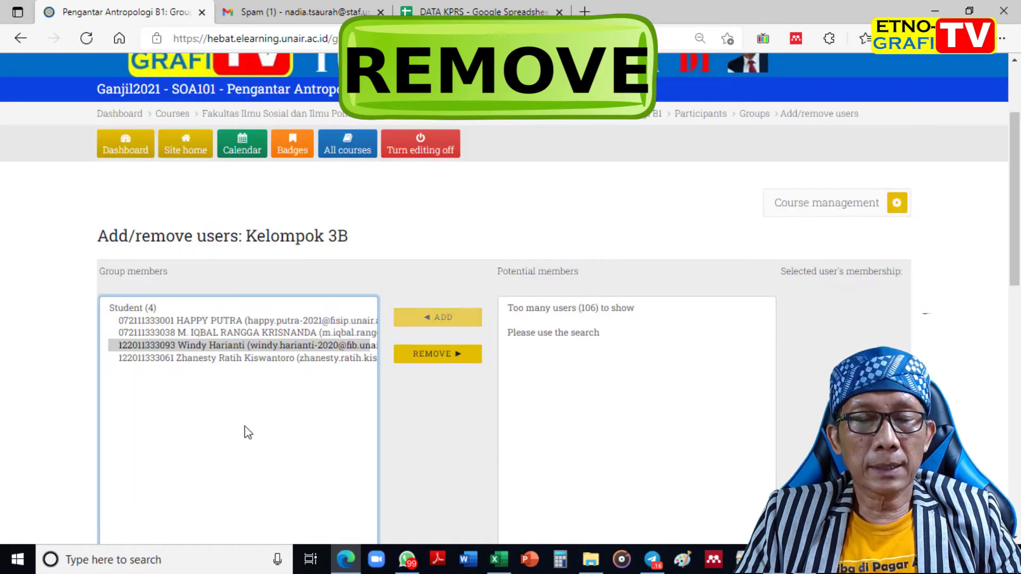
{"action": "left_click", "coordinate": [473, 11]}
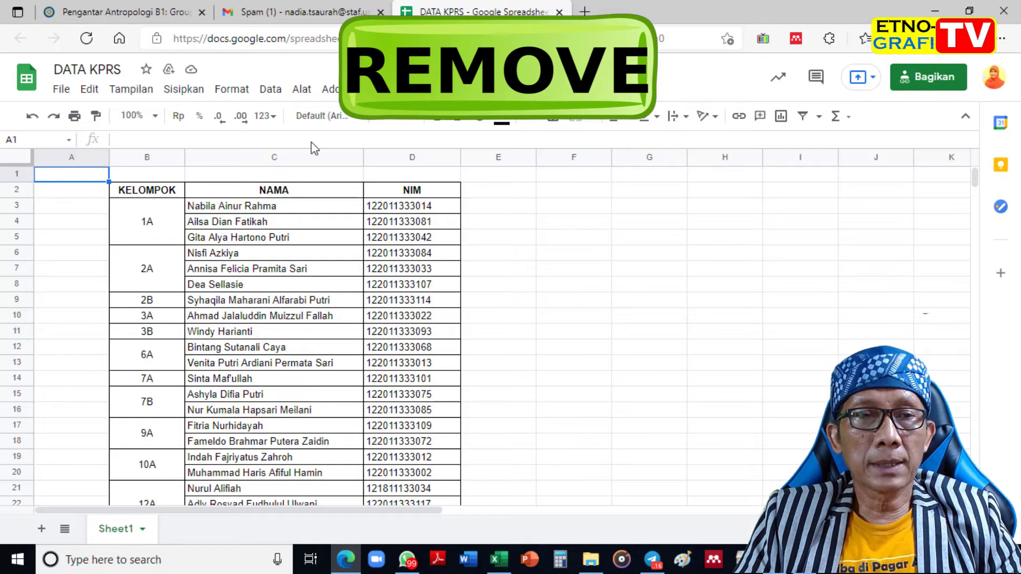
{"action": "left_click", "coordinate": [128, 15]}
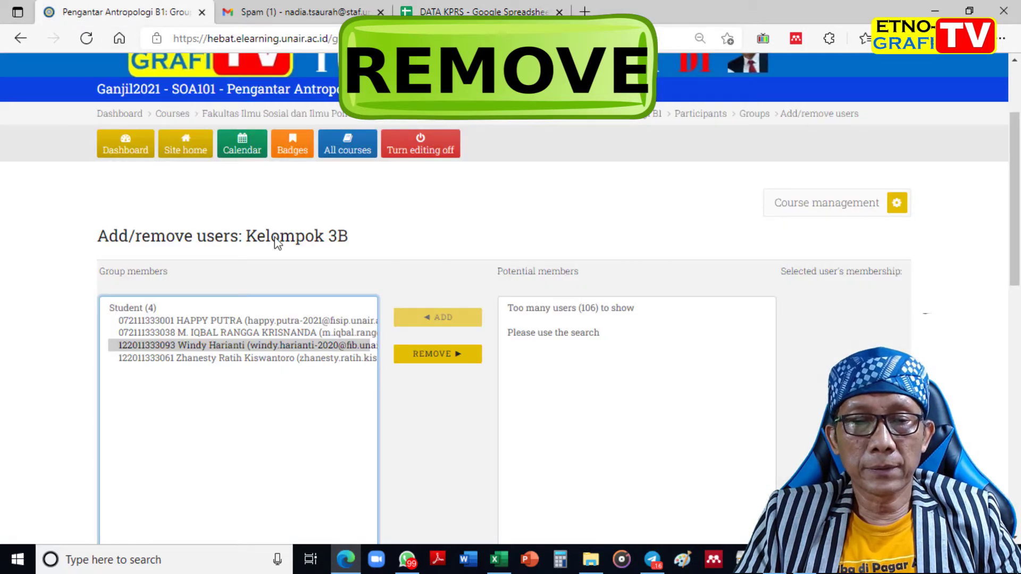
{"action": "left_click", "coordinate": [421, 355]}
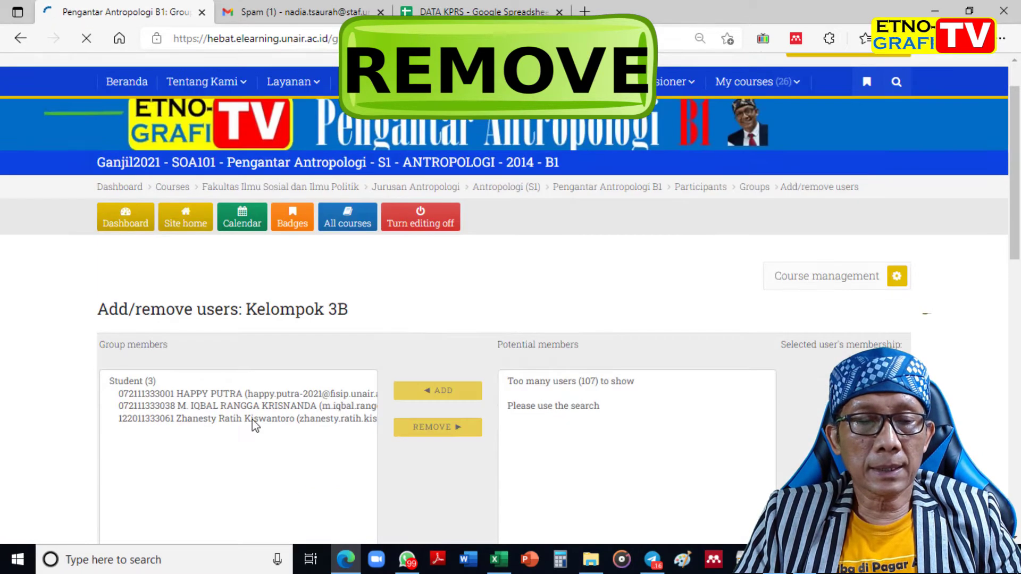
{"action": "scroll", "coordinate": [254, 424], "scroll_direction": "down", "scroll_amount": 7}
{"action": "left_click", "coordinate": [156, 377]}
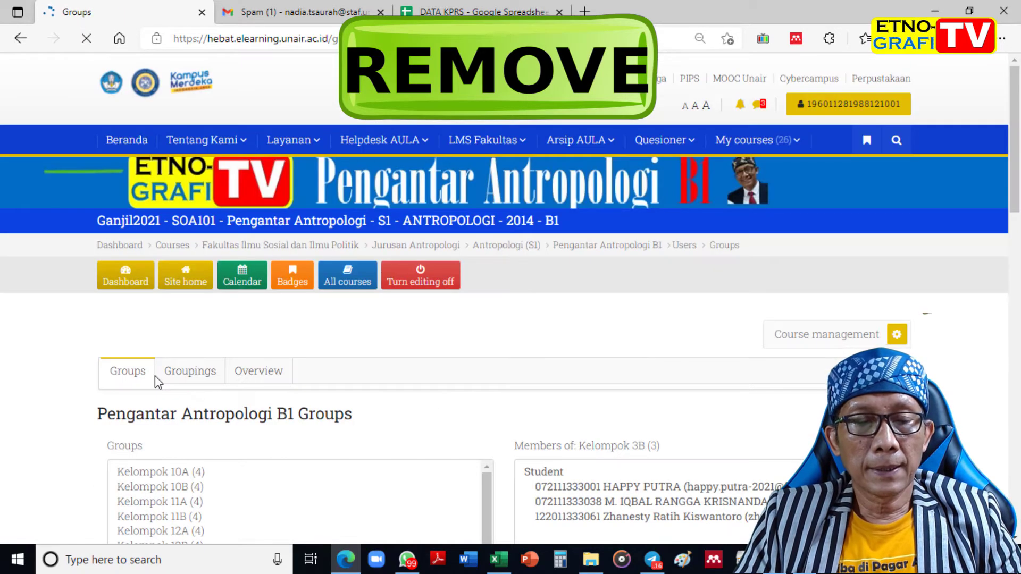
Step: Check the 6A entries in the DATA KPRS spreadsheet, then select Kelompok 6A in the group list and open its add/remove users page
{"action": "left_click", "coordinate": [505, 9]}
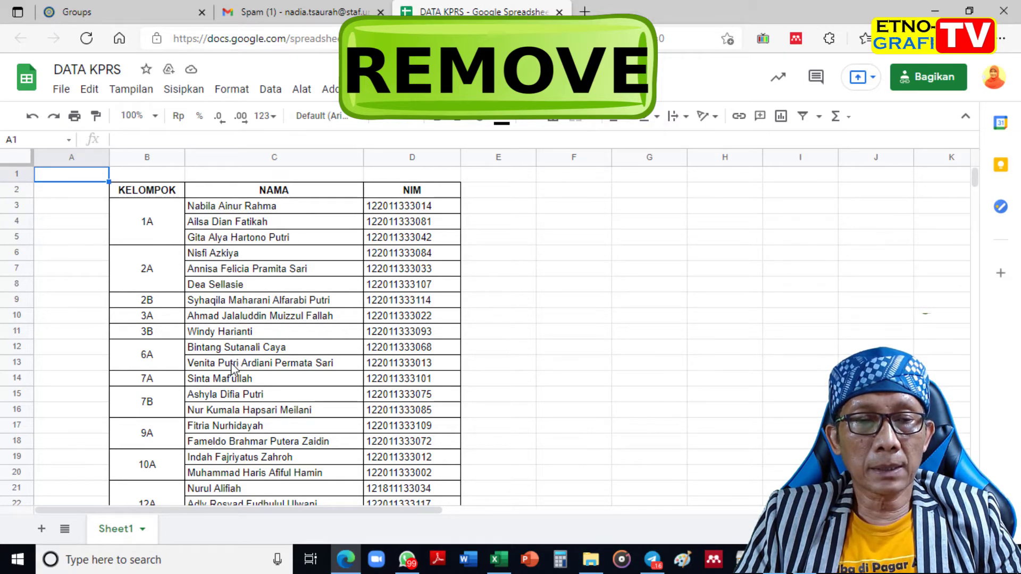
{"action": "left_click", "coordinate": [138, 13]}
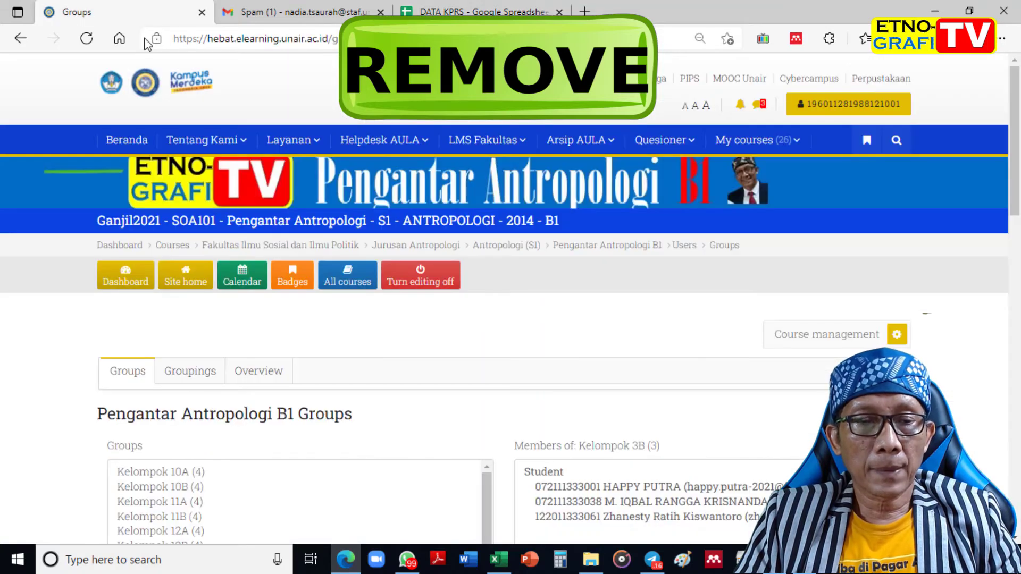
{"action": "scroll", "coordinate": [265, 381], "scroll_direction": "down", "scroll_amount": 4}
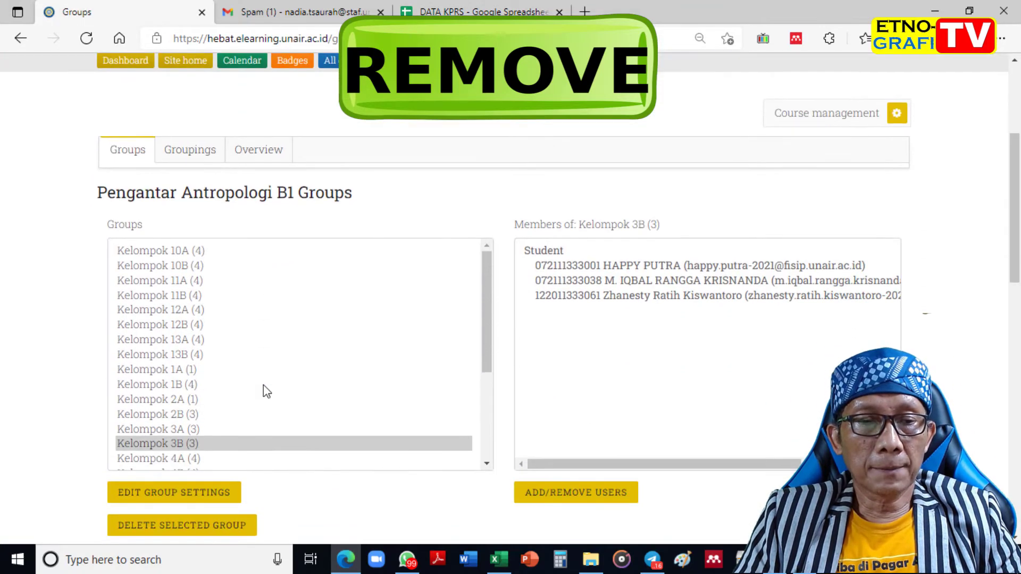
{"action": "scroll", "coordinate": [264, 385], "scroll_direction": "down", "scroll_amount": 2}
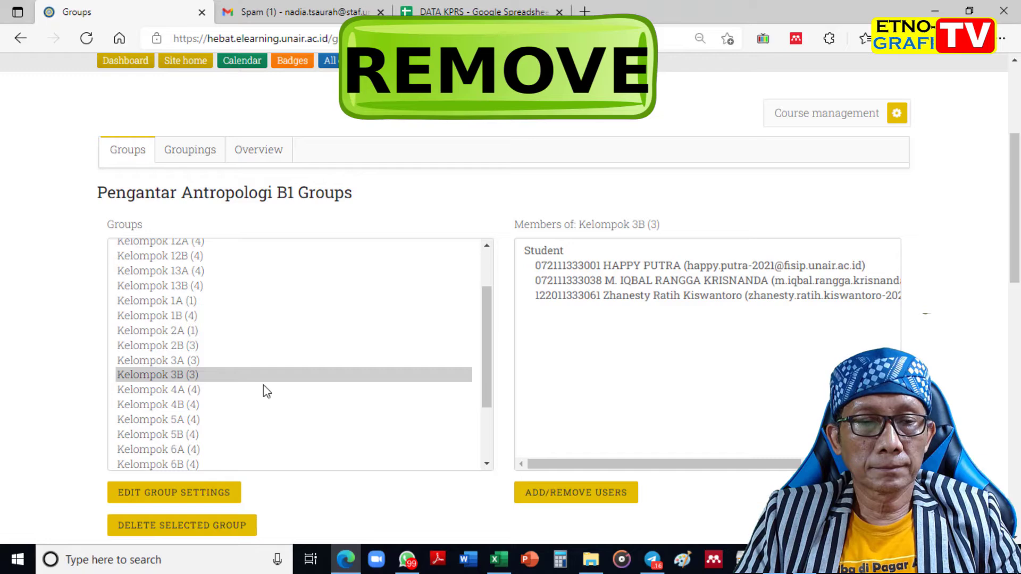
{"action": "scroll", "coordinate": [263, 385], "scroll_direction": "down", "scroll_amount": 1}
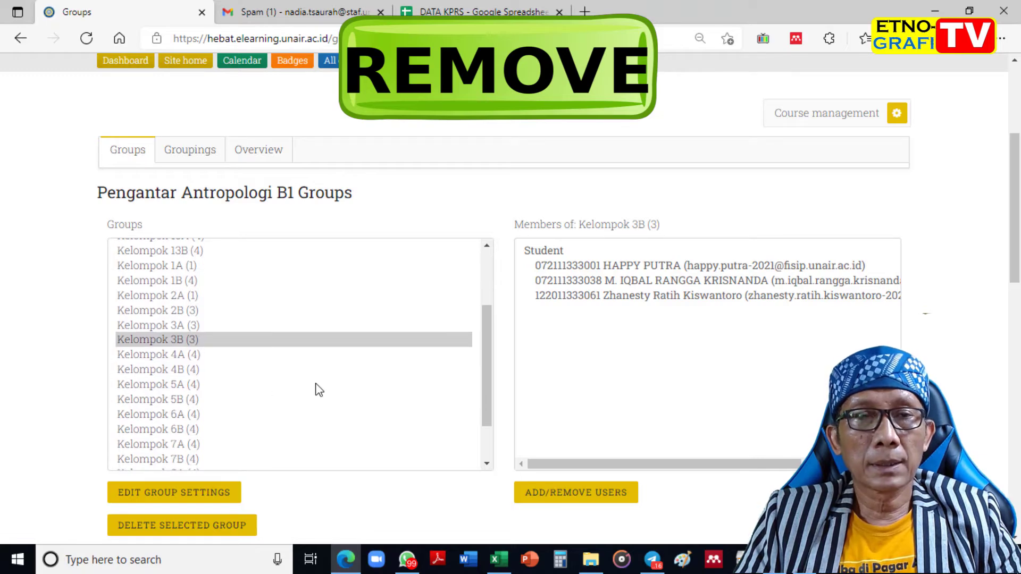
{"action": "left_click", "coordinate": [476, 11]}
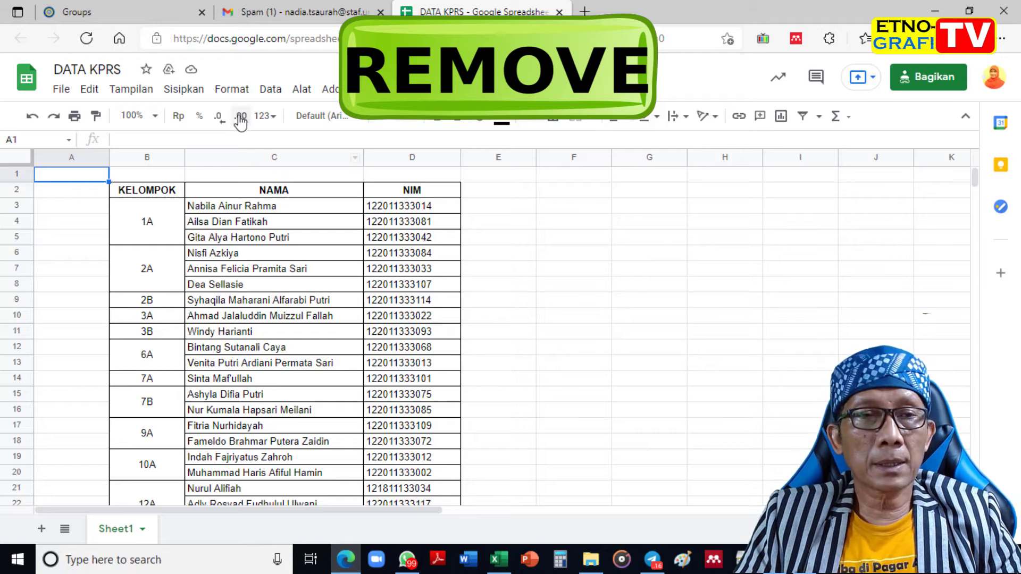
{"action": "left_click", "coordinate": [171, 16]}
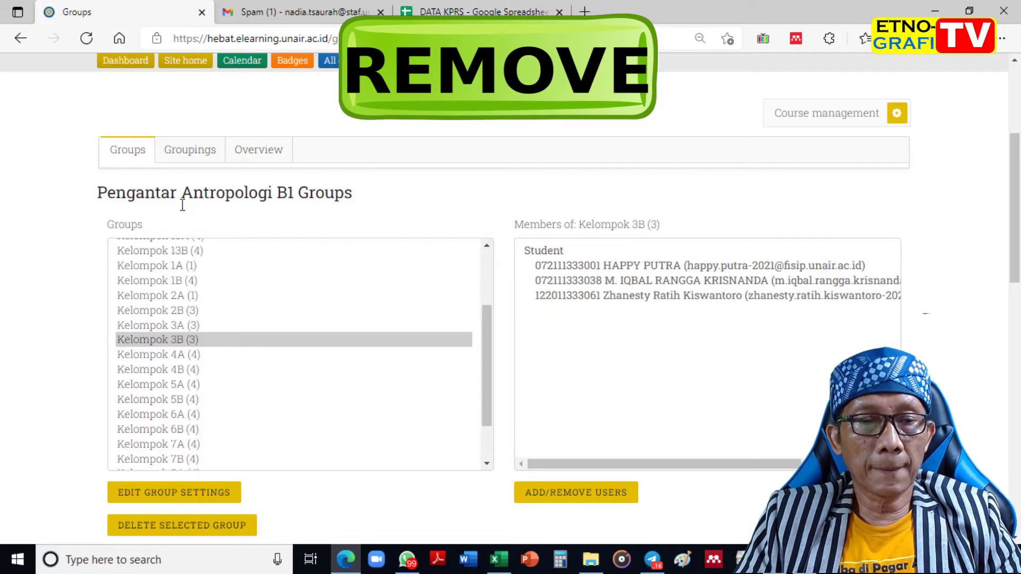
{"action": "left_click", "coordinate": [174, 415]}
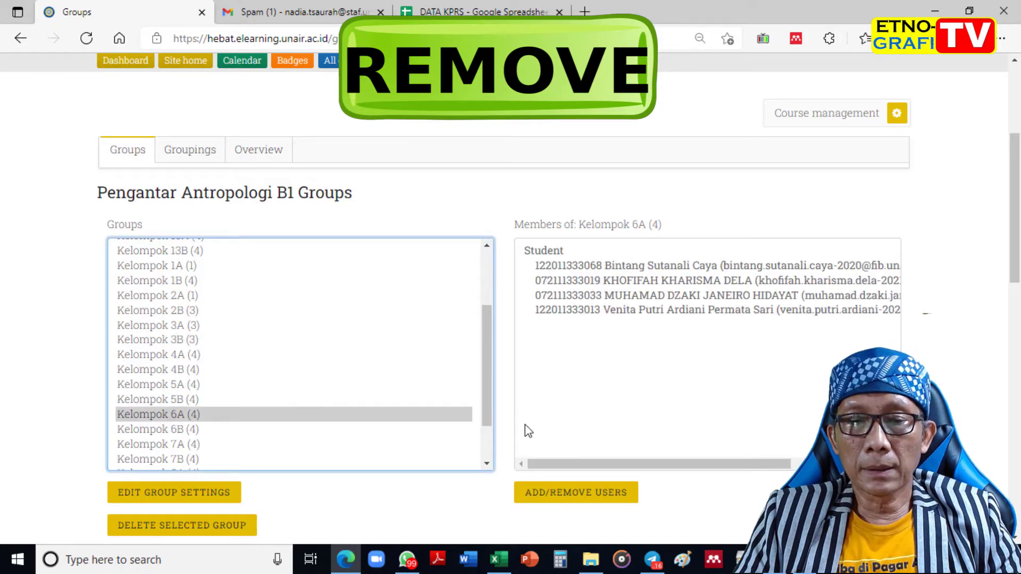
{"action": "left_click", "coordinate": [546, 496]}
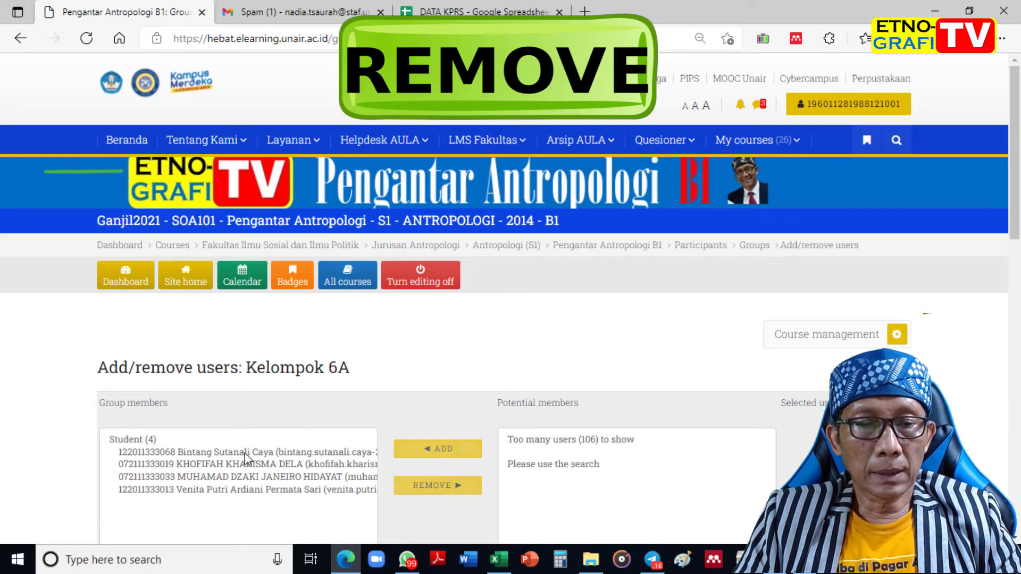
Step: Remove from Kelompok 6A the two students listed under 6A, verifying the names in the DATA KPRS spreadsheet, and return to the group list
{"action": "left_click", "coordinate": [249, 454]}
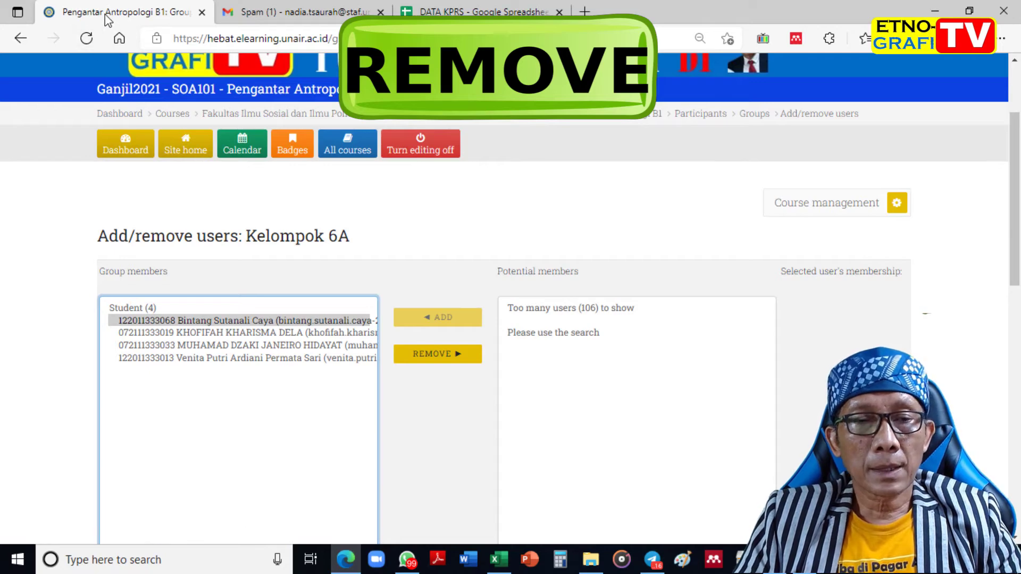
{"action": "left_click", "coordinate": [519, 12]}
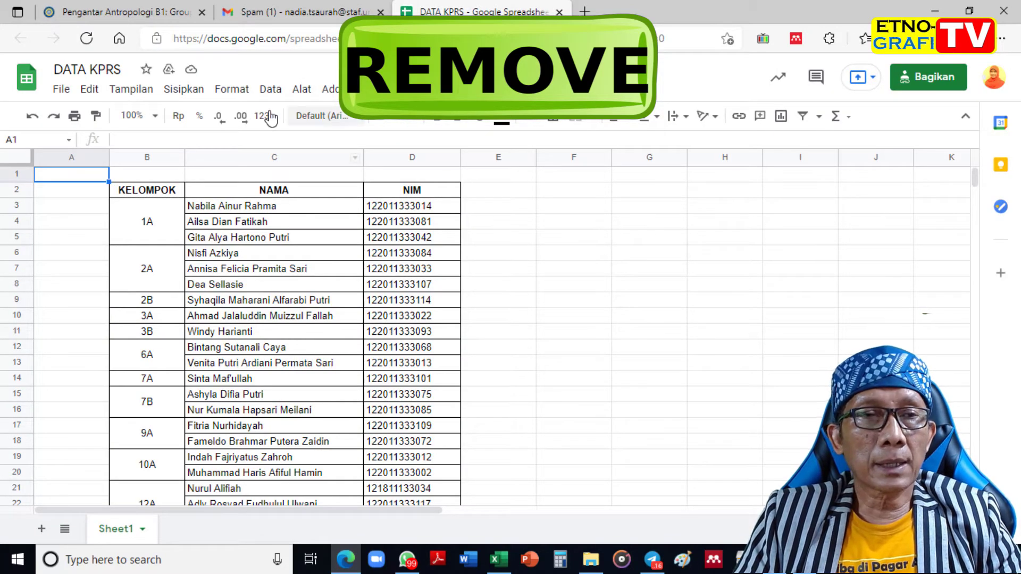
{"action": "left_click", "coordinate": [160, 13]}
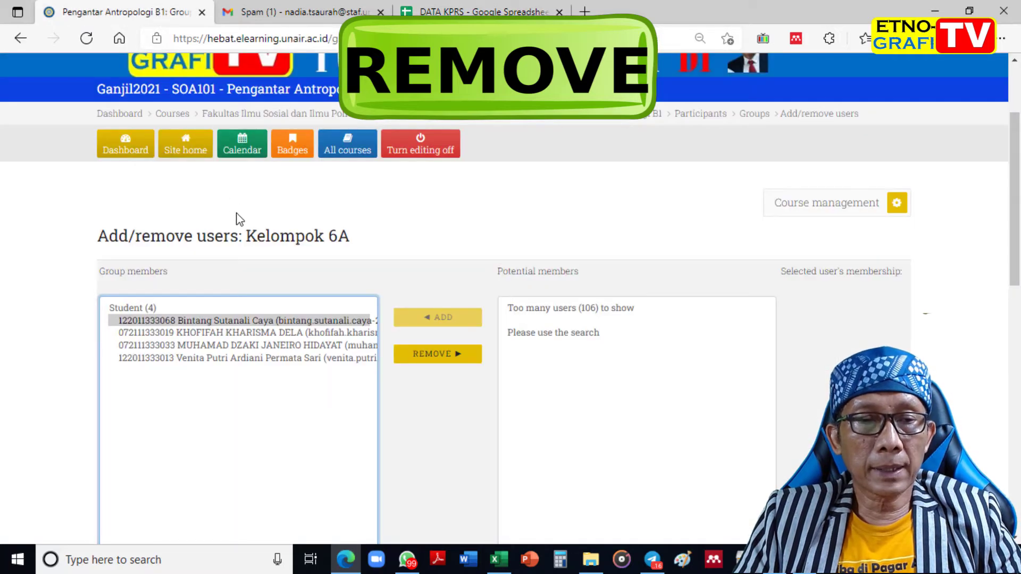
{"action": "left_click", "coordinate": [234, 358], "text": "ctrl"}
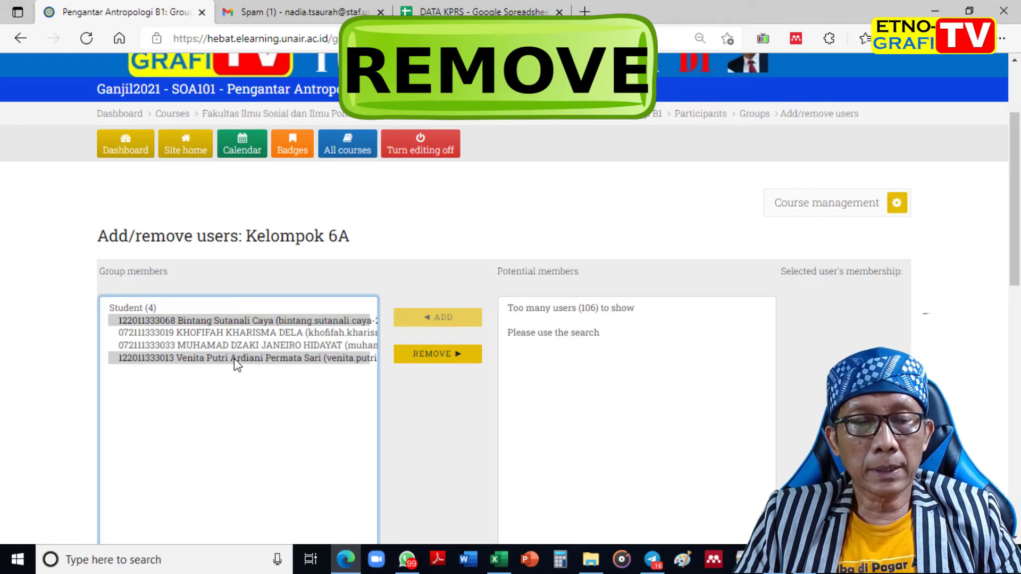
{"action": "left_click", "coordinate": [422, 359]}
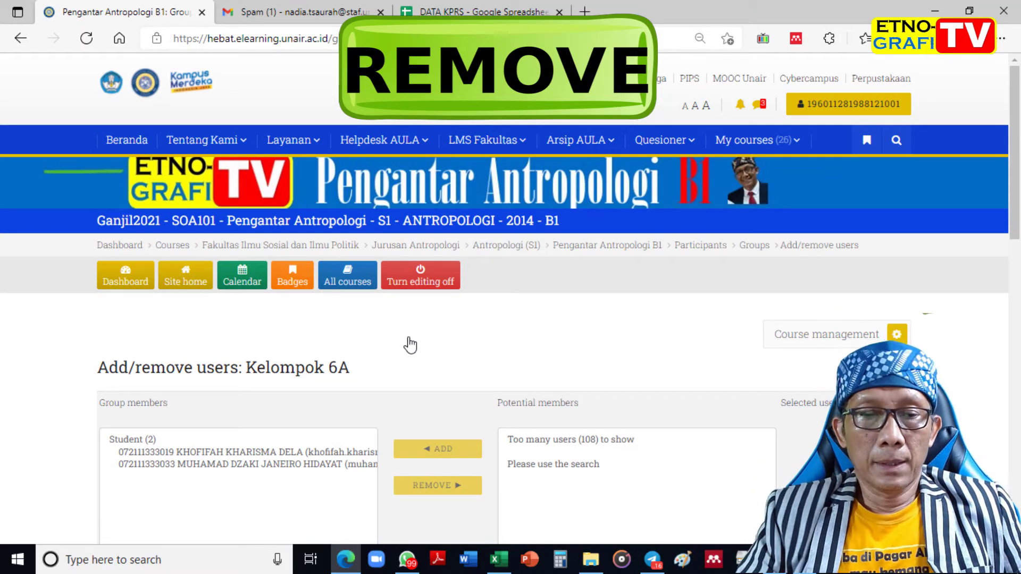
{"action": "scroll", "coordinate": [420, 344], "scroll_direction": "down", "scroll_amount": 5}
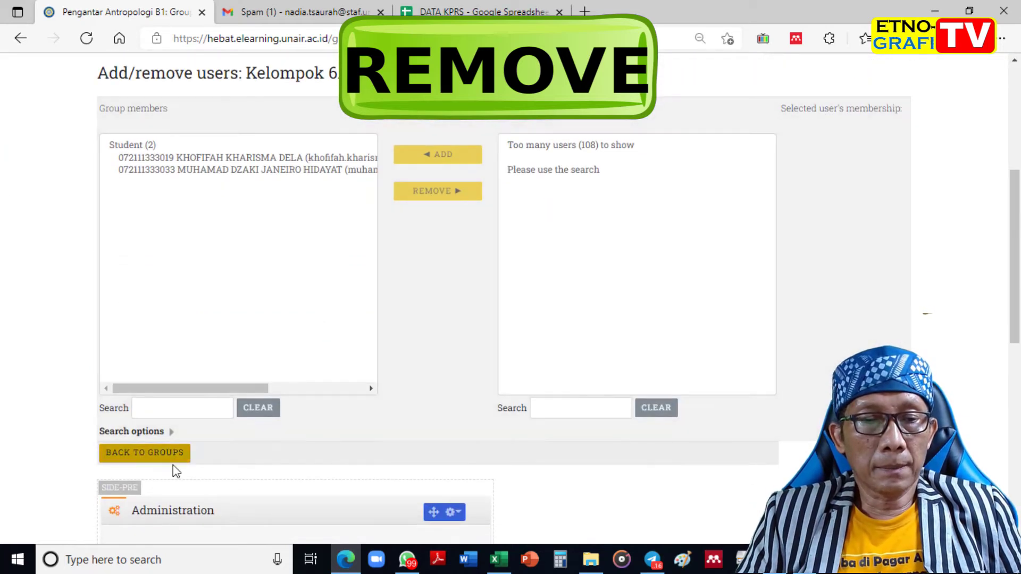
{"action": "left_click", "coordinate": [174, 463]}
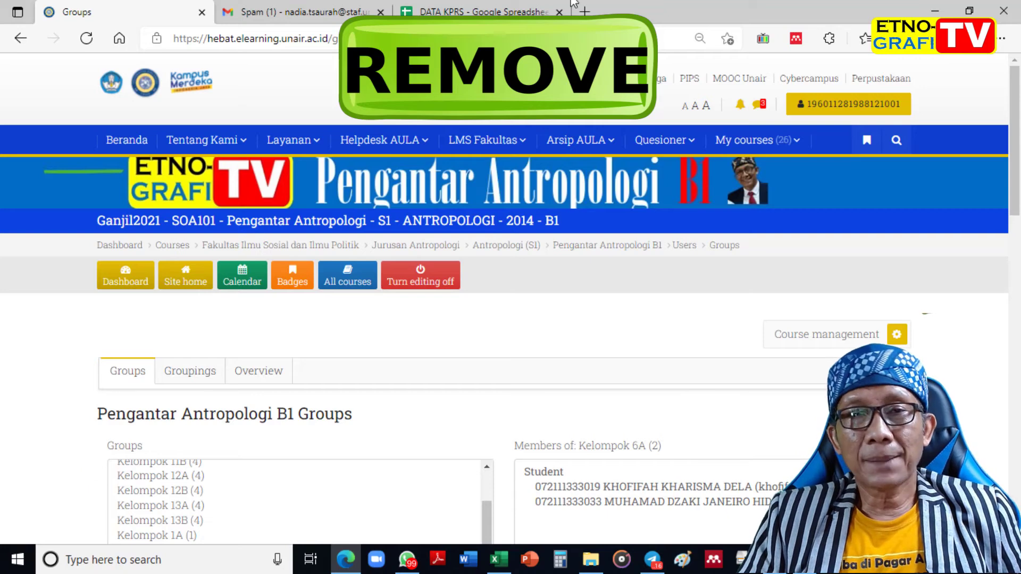
Step: Check the 7A entry in the DATA KPRS spreadsheet, then select Kelompok 7A in the group list and open its add/remove users page
{"action": "left_click", "coordinate": [510, 11]}
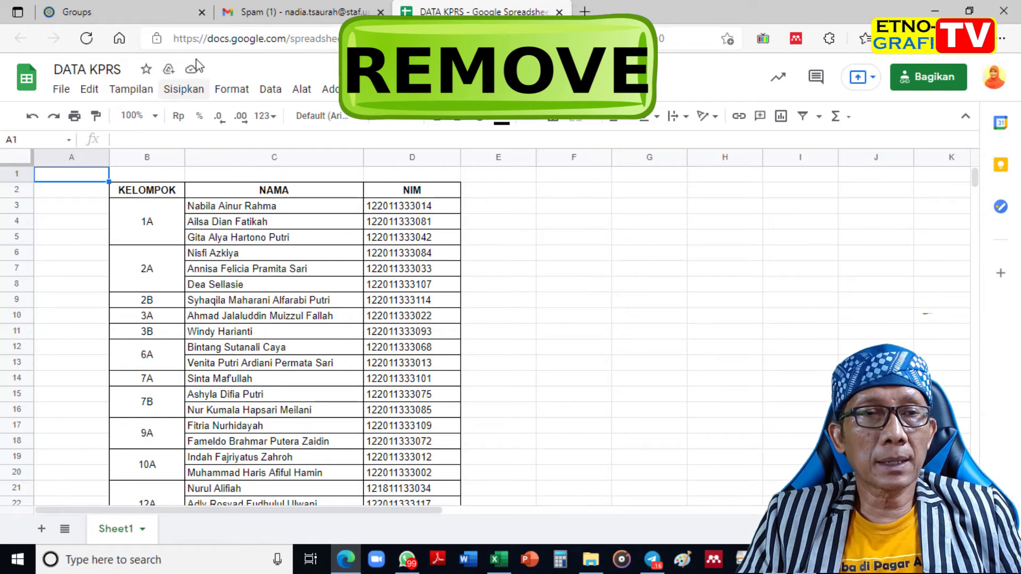
{"action": "left_click", "coordinate": [149, 13]}
{"action": "scroll", "coordinate": [232, 475], "scroll_direction": "down", "scroll_amount": 5}
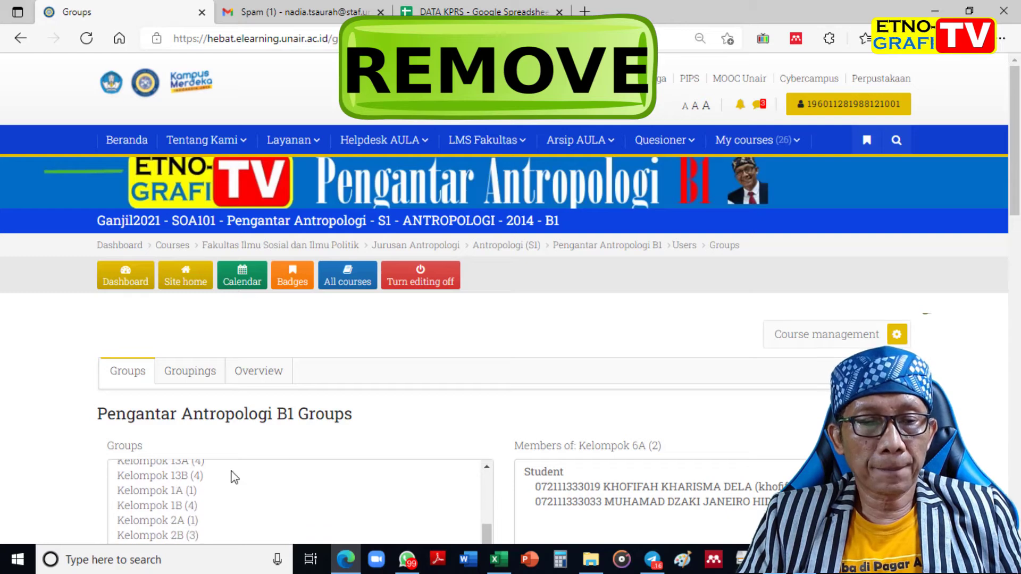
{"action": "scroll", "coordinate": [219, 486], "scroll_direction": "down", "scroll_amount": 3}
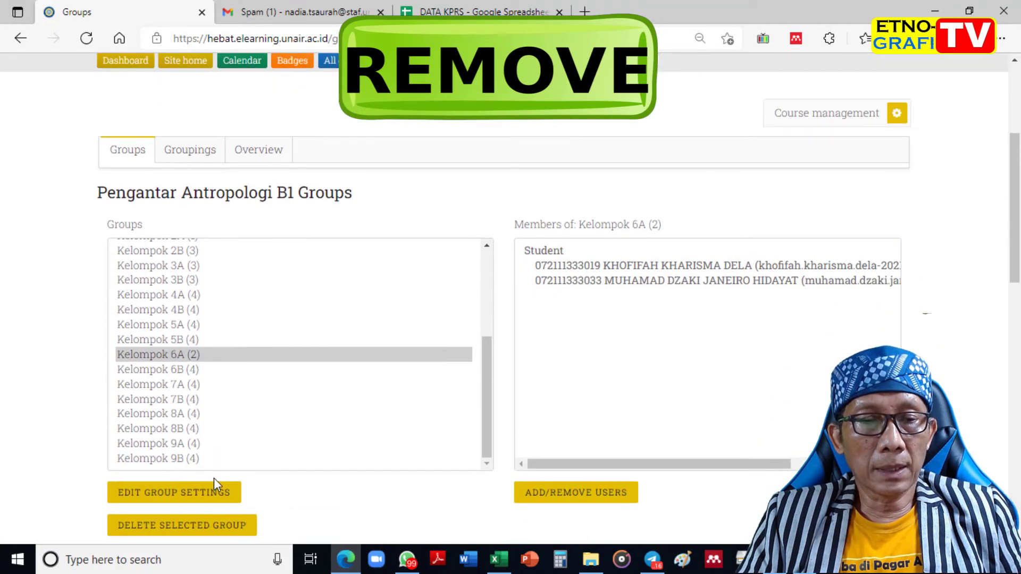
{"action": "left_click", "coordinate": [195, 387]}
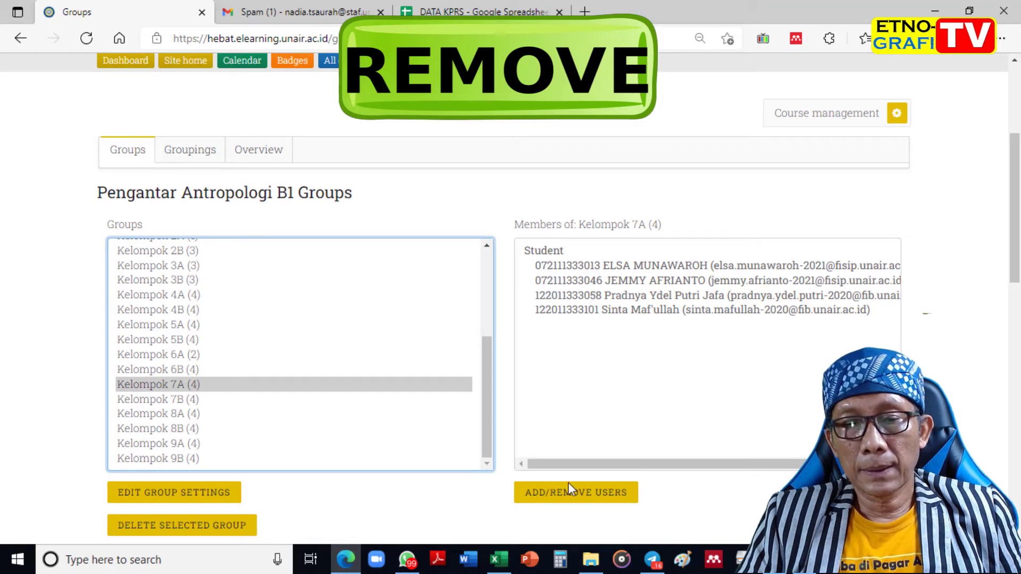
{"action": "left_click", "coordinate": [571, 497]}
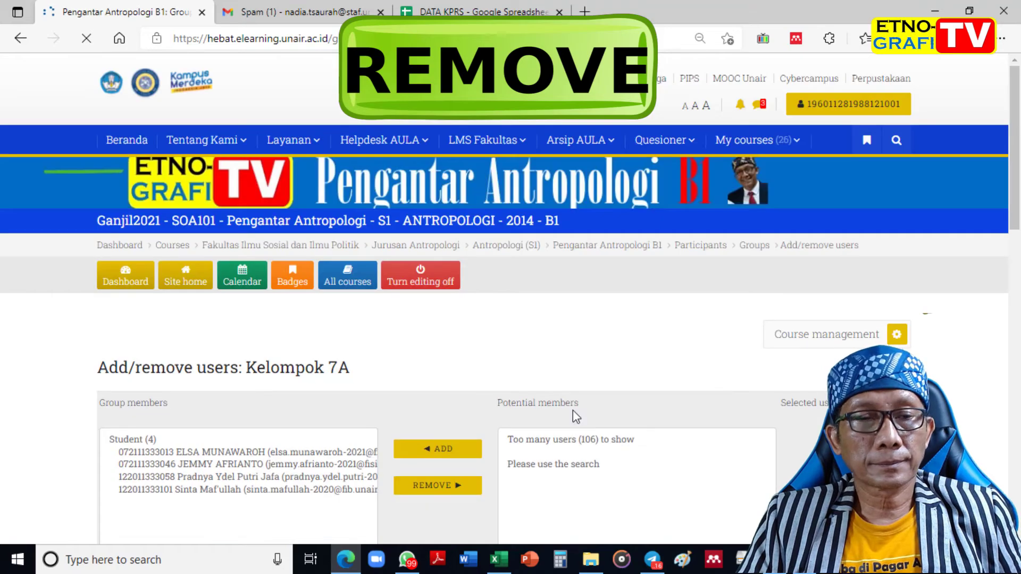
Step: Remove from Kelompok 7A the student listed under 7A in the DATA KPRS spreadsheet and return to the group list
{"action": "left_click", "coordinate": [189, 490]}
{"action": "scroll", "coordinate": [186, 490], "scroll_direction": "down", "scroll_amount": 2}
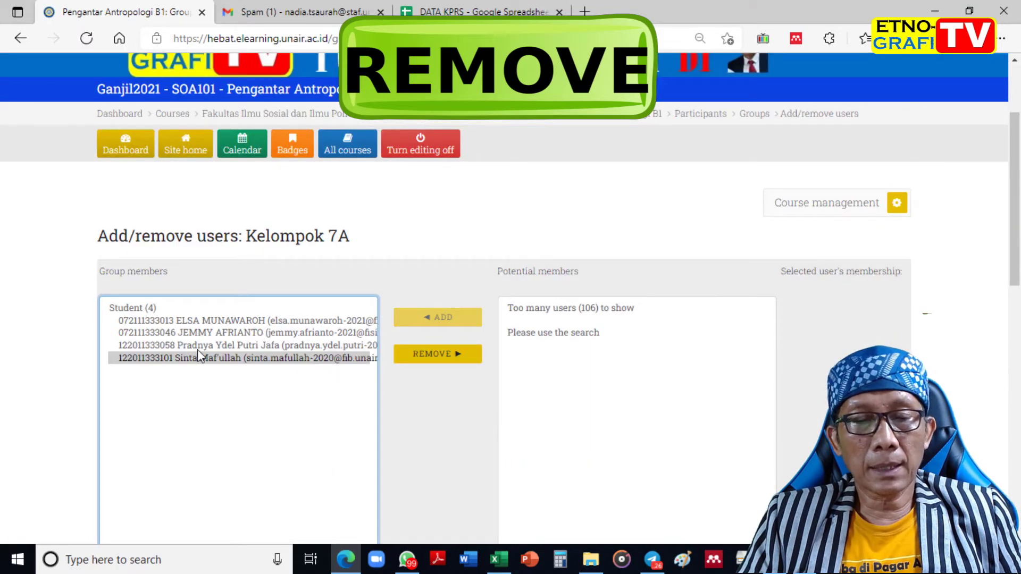
{"action": "left_click", "coordinate": [427, 356]}
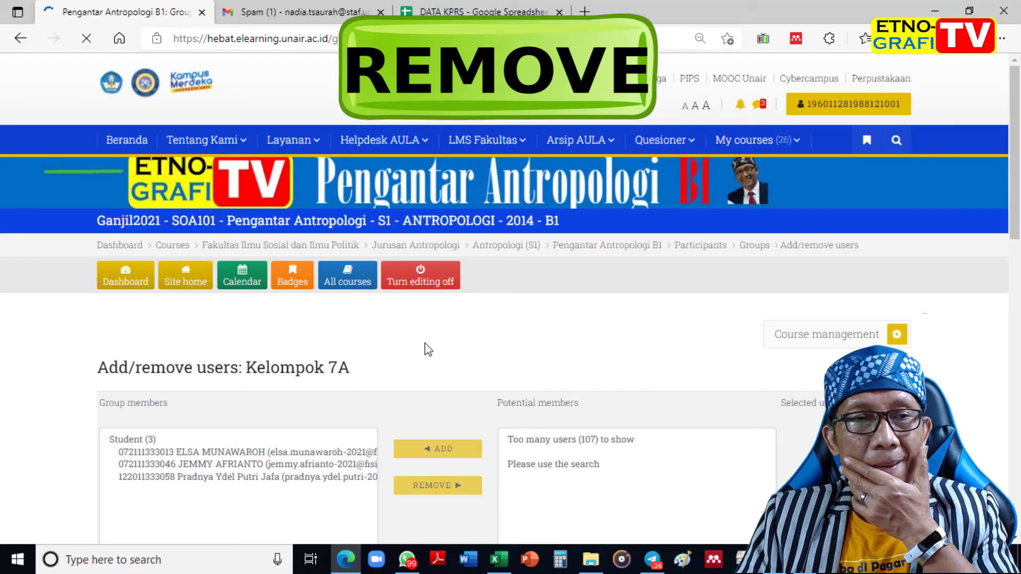
{"action": "scroll", "coordinate": [261, 358], "scroll_direction": "down", "scroll_amount": 4}
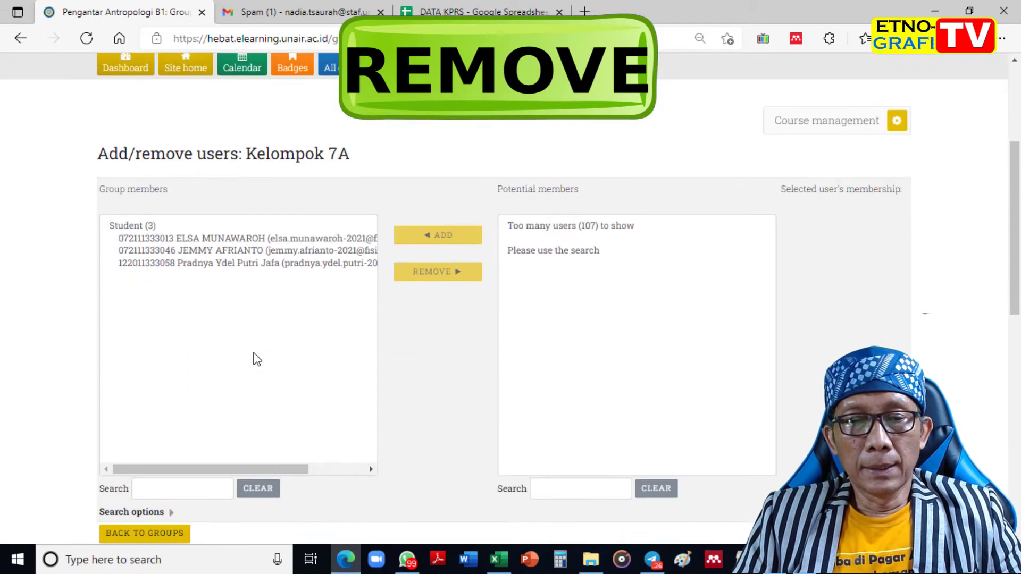
{"action": "scroll", "coordinate": [257, 359], "scroll_direction": "down", "scroll_amount": 4}
{"action": "left_click", "coordinate": [151, 314]}
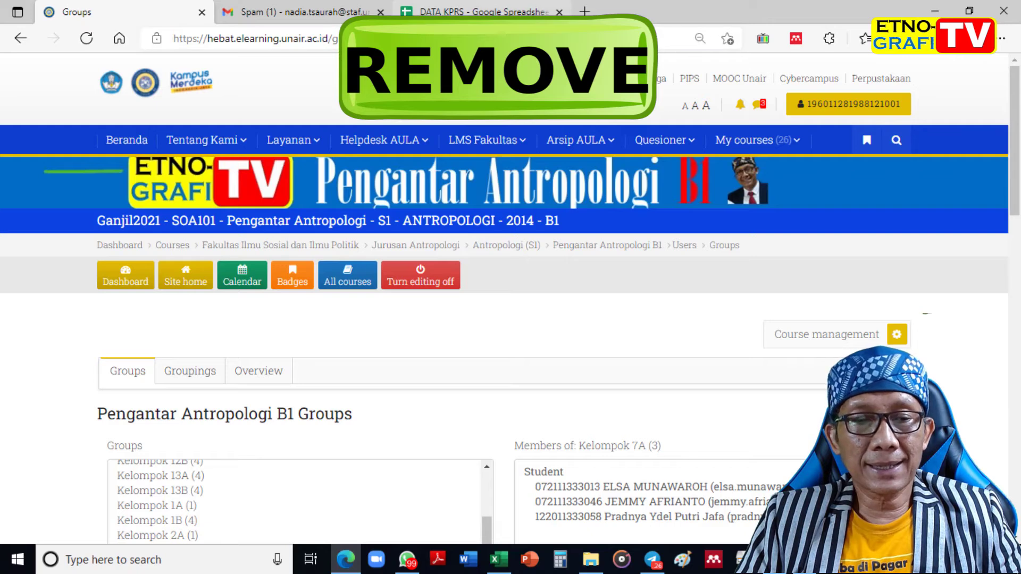
Step: Check the 7B entries in the DATA KPRS spreadsheet, then select Kelompok 7B in the group list and open its add/remove users page
{"action": "left_click", "coordinate": [457, 12]}
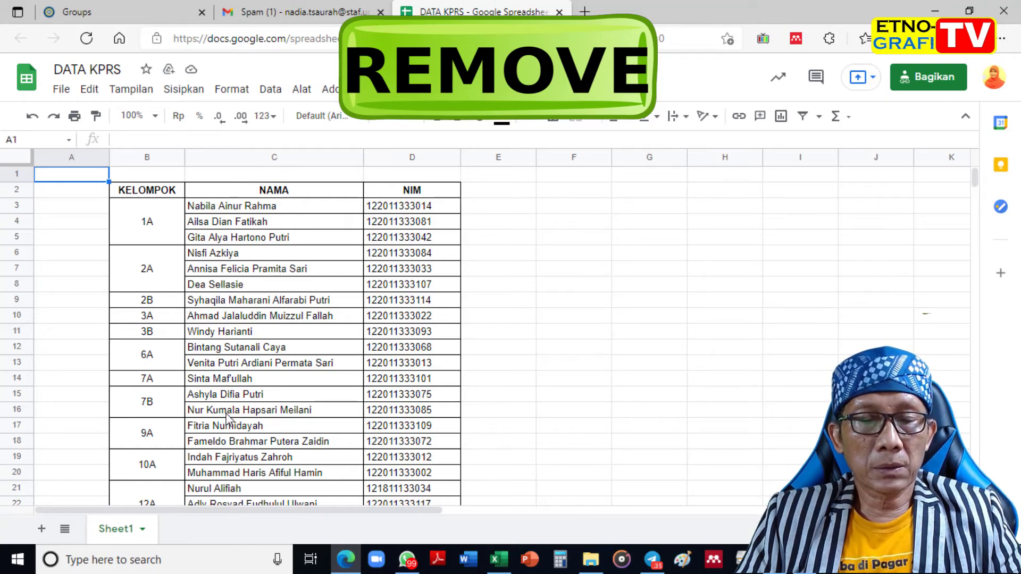
{"action": "left_click", "coordinate": [128, 16]}
{"action": "scroll", "coordinate": [191, 489], "scroll_direction": "down", "scroll_amount": 8}
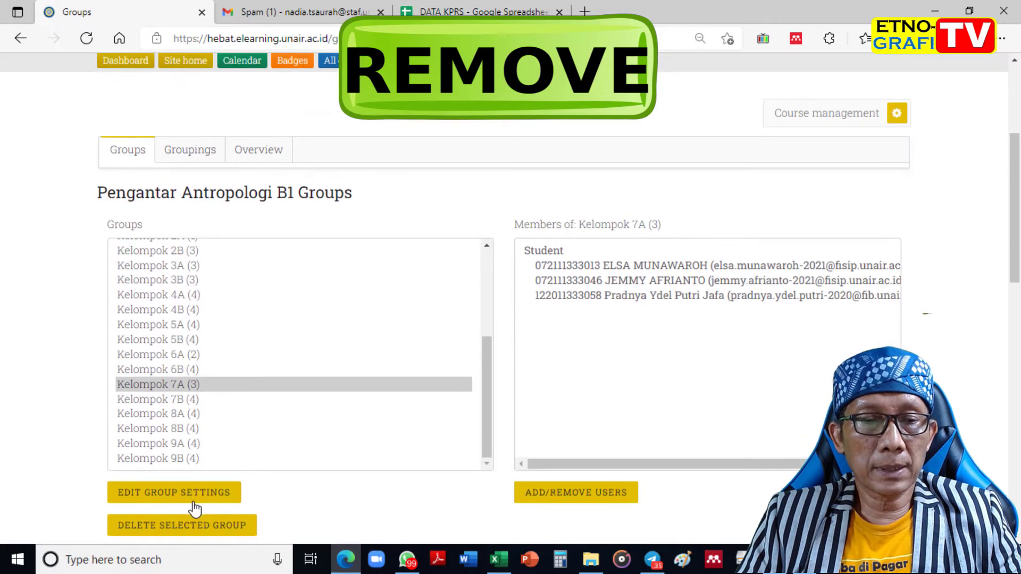
{"action": "left_click", "coordinate": [169, 400]}
{"action": "left_click", "coordinate": [539, 495]}
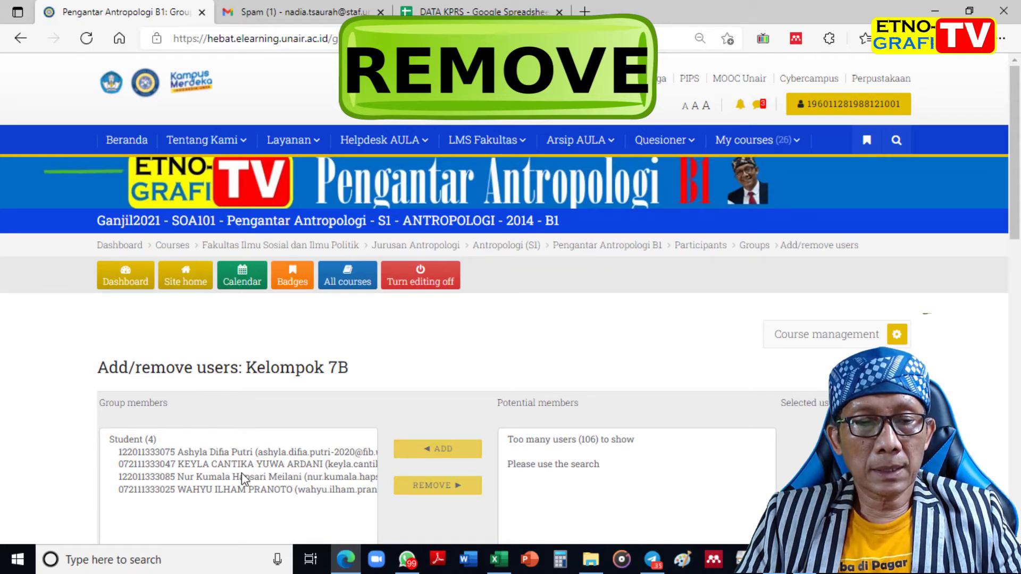
Step: Remove from Kelompok 7B the two students listed under 7B, verifying both names in the DATA KPRS spreadsheet
{"action": "left_click", "coordinate": [242, 476]}
{"action": "scroll", "coordinate": [242, 474], "scroll_direction": "down", "scroll_amount": 2}
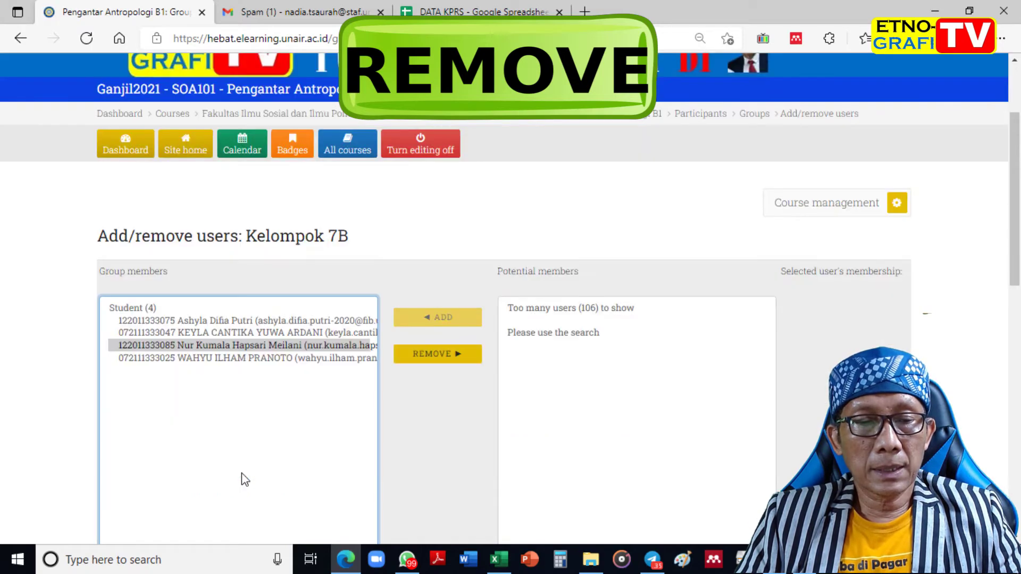
{"action": "left_click", "coordinate": [233, 321], "text": "ctrl"}
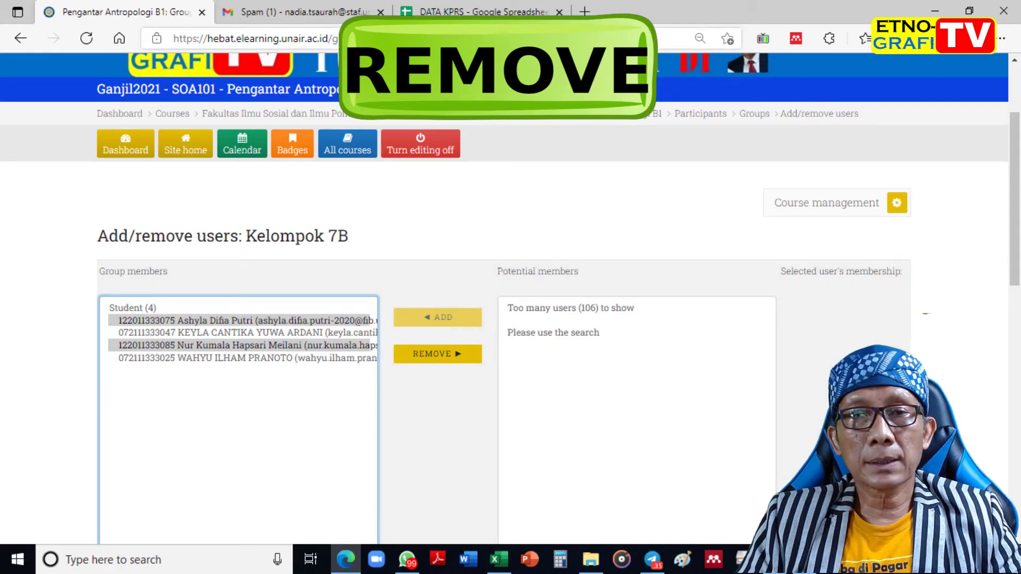
{"action": "left_click", "coordinate": [483, 16]}
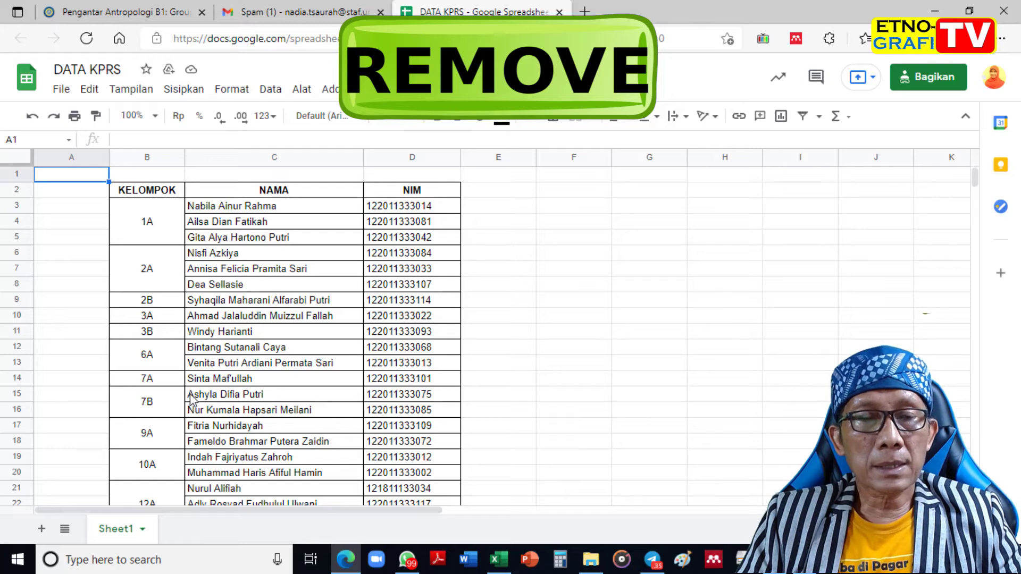
{"action": "left_click", "coordinate": [150, 13]}
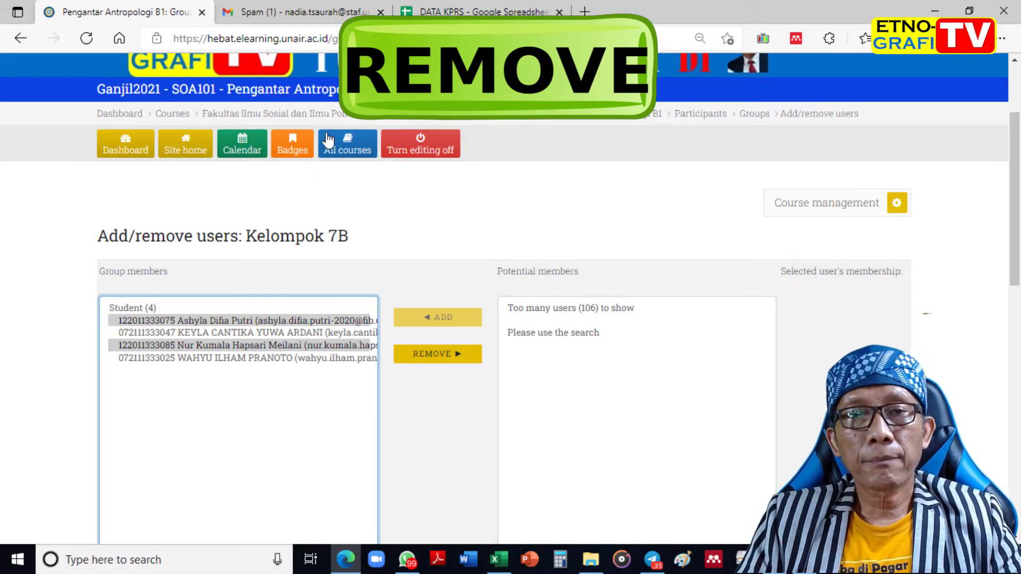
{"action": "left_click", "coordinate": [466, 9]}
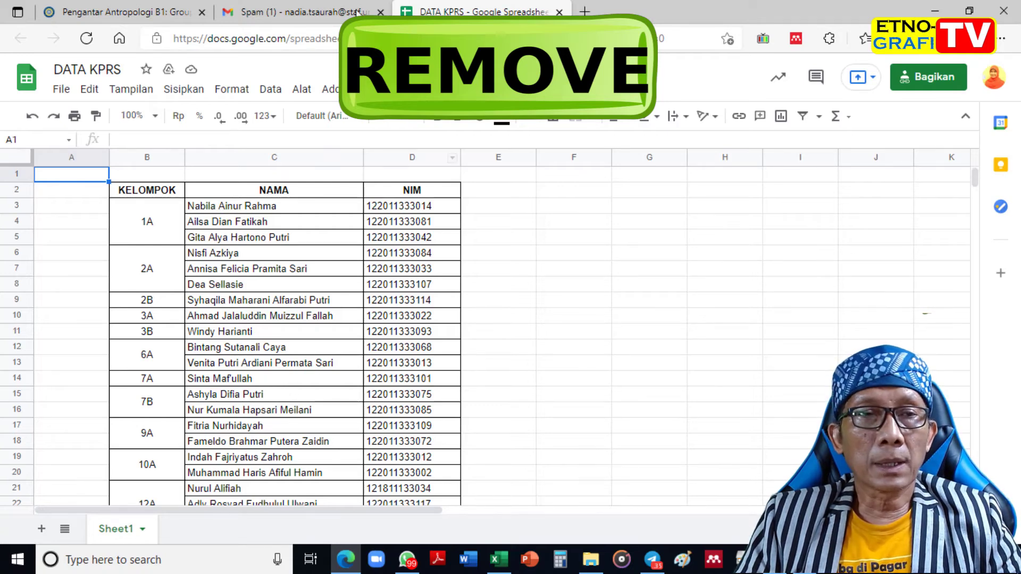
{"action": "left_click", "coordinate": [177, 14]}
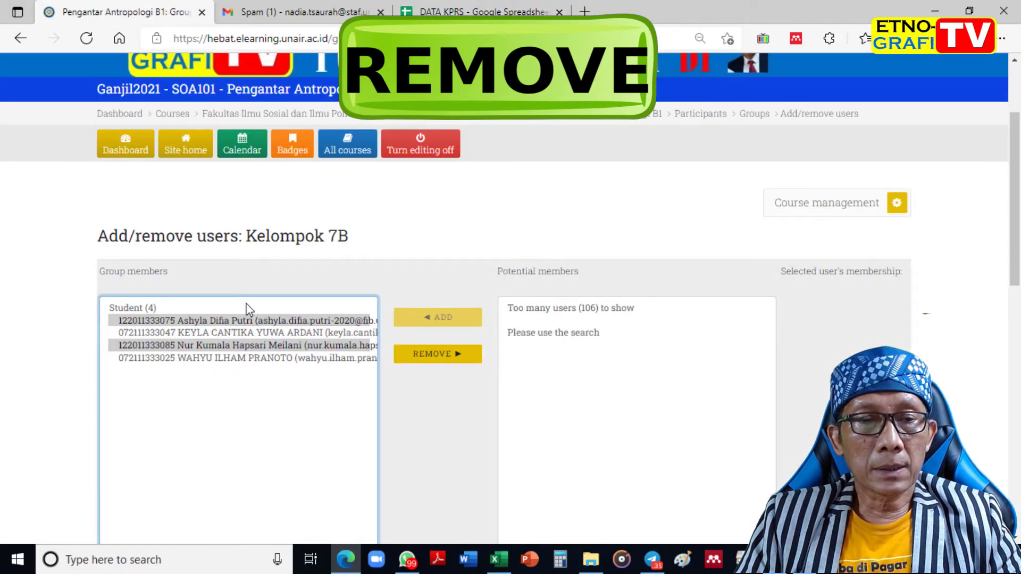
{"action": "left_click", "coordinate": [424, 360]}
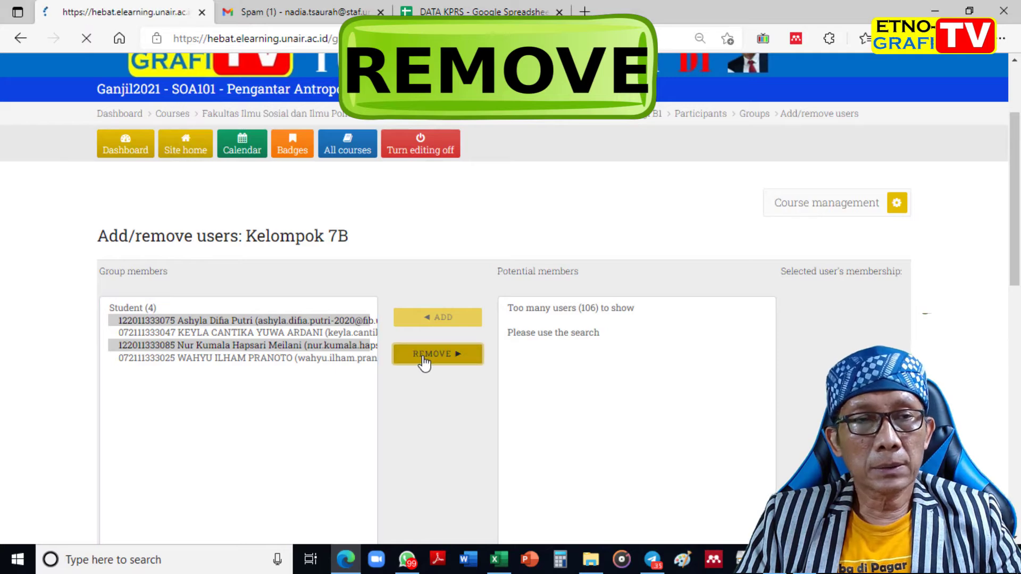
Step: Return from the Kelompok 7B add/remove users page to the group list
{"action": "scroll", "coordinate": [374, 341], "scroll_direction": "down", "scroll_amount": 3}
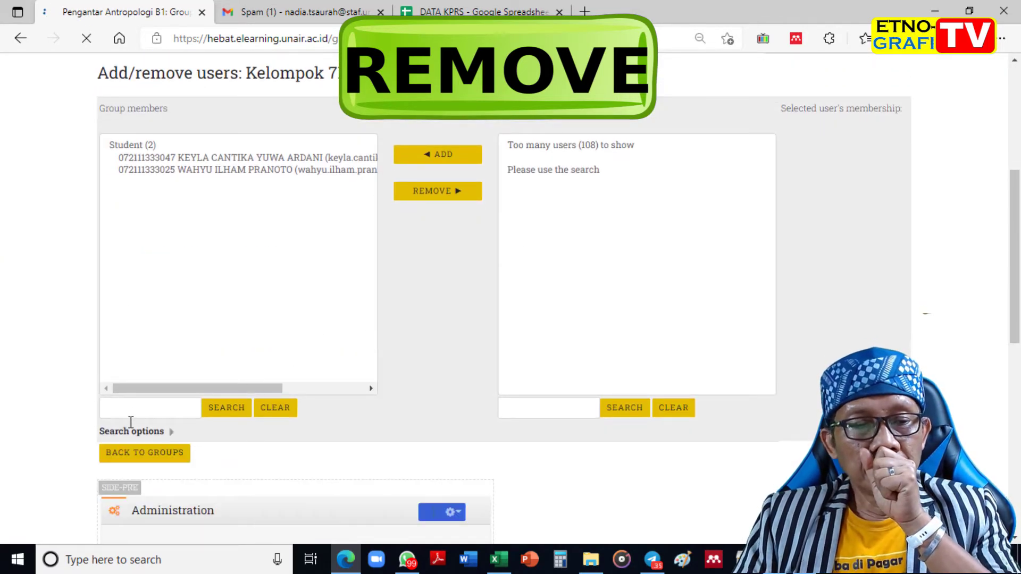
{"action": "left_click", "coordinate": [144, 454]}
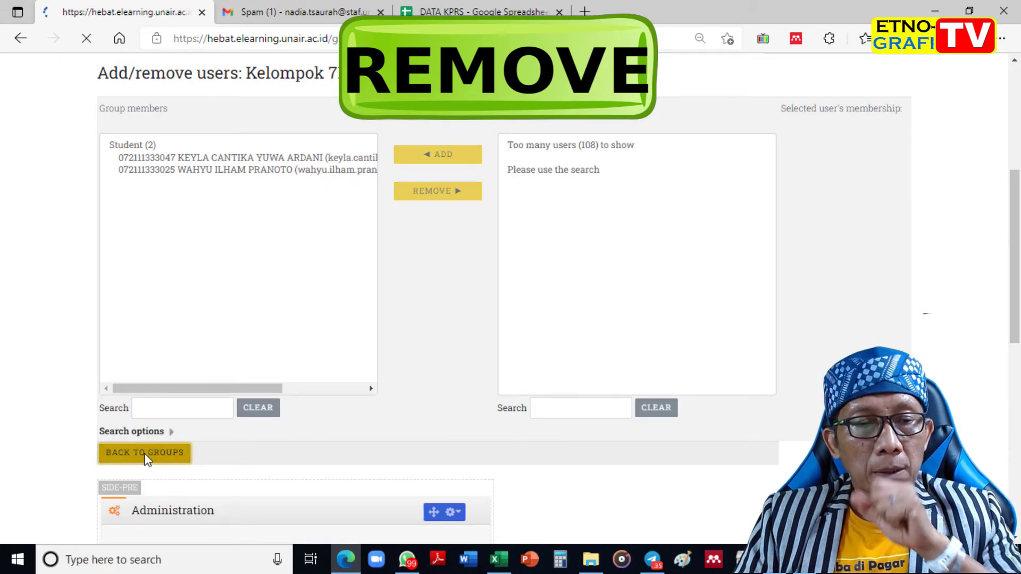
{"action": "scroll", "coordinate": [150, 448], "scroll_direction": "down", "scroll_amount": 4}
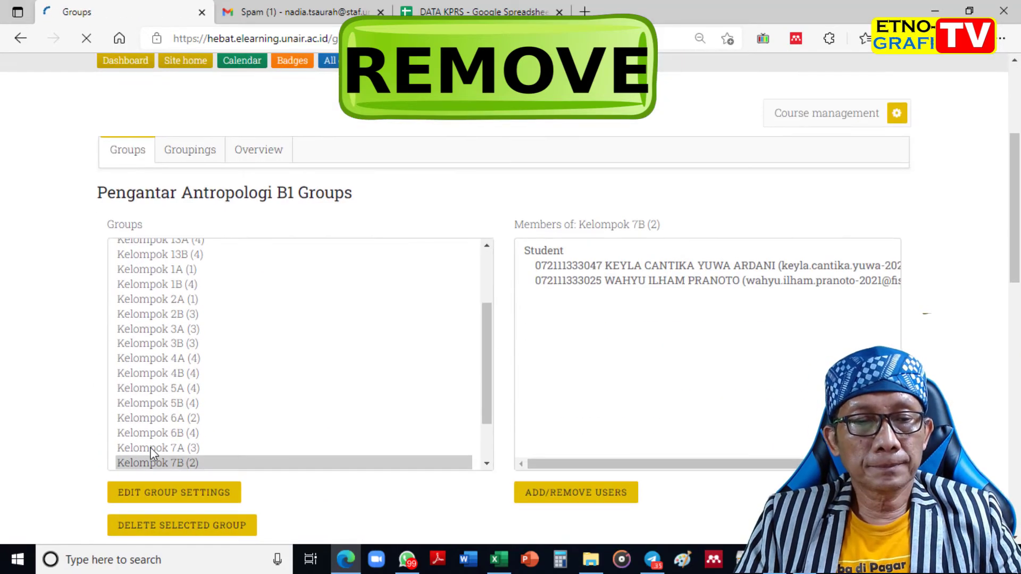
{"action": "scroll", "coordinate": [150, 452], "scroll_direction": "down", "scroll_amount": 1}
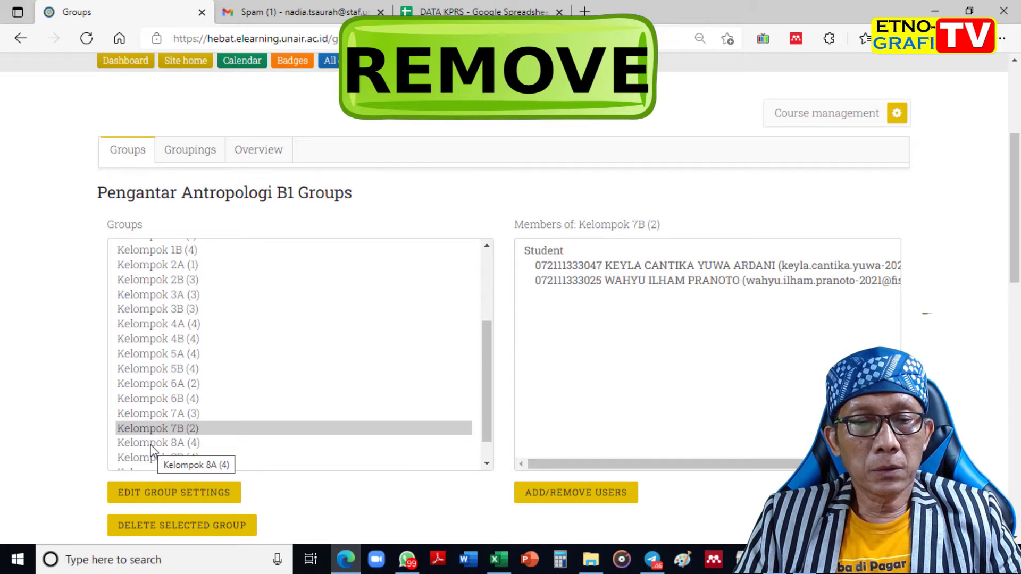
Step: Check the 9A entries in the DATA KPRS spreadsheet, then select Kelompok 9A in the group list and open its add/remove users page
{"action": "left_click", "coordinate": [474, 12]}
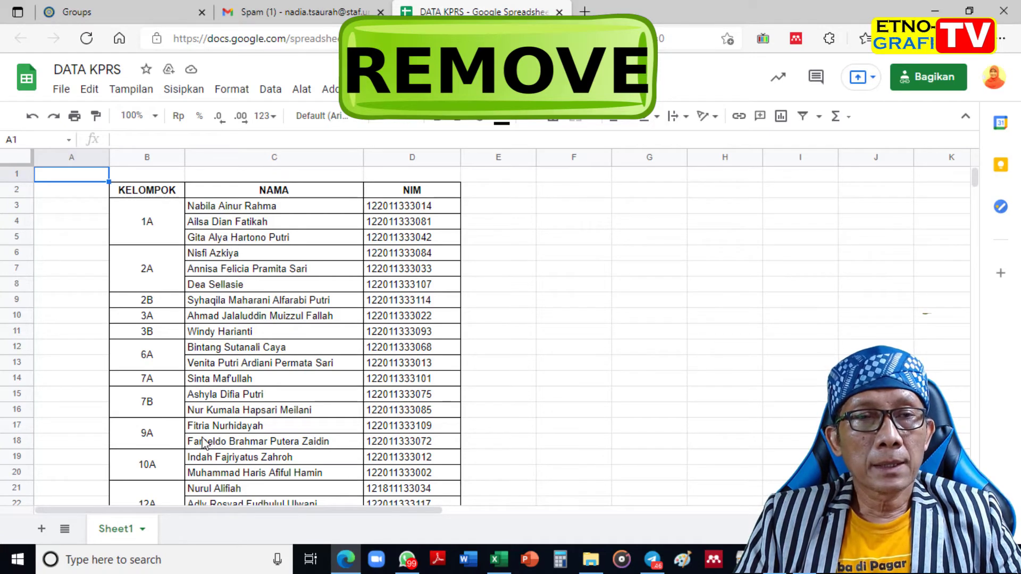
{"action": "left_click", "coordinate": [122, 15]}
{"action": "scroll", "coordinate": [205, 431], "scroll_direction": "down", "scroll_amount": 1}
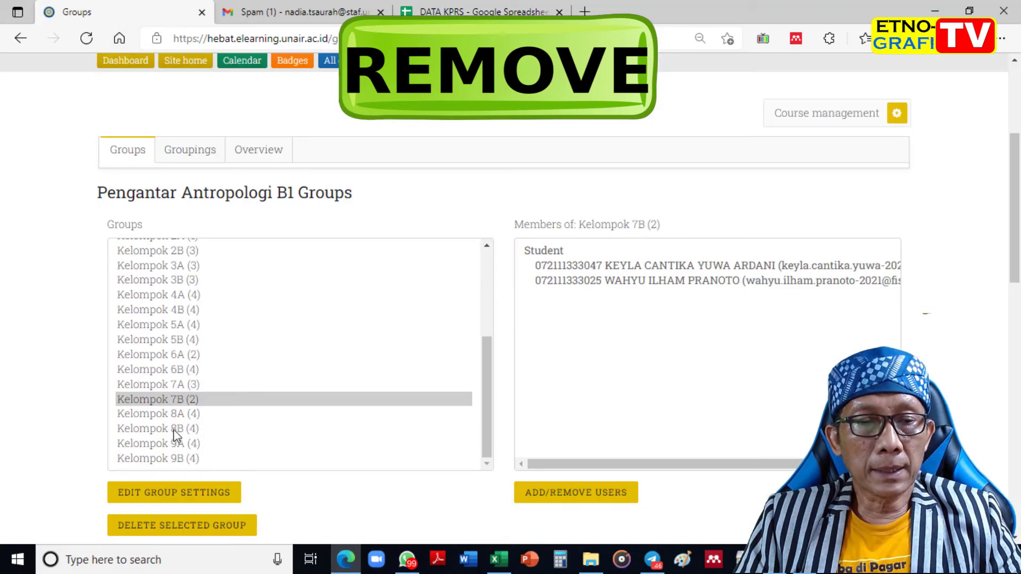
{"action": "left_click", "coordinate": [165, 445]}
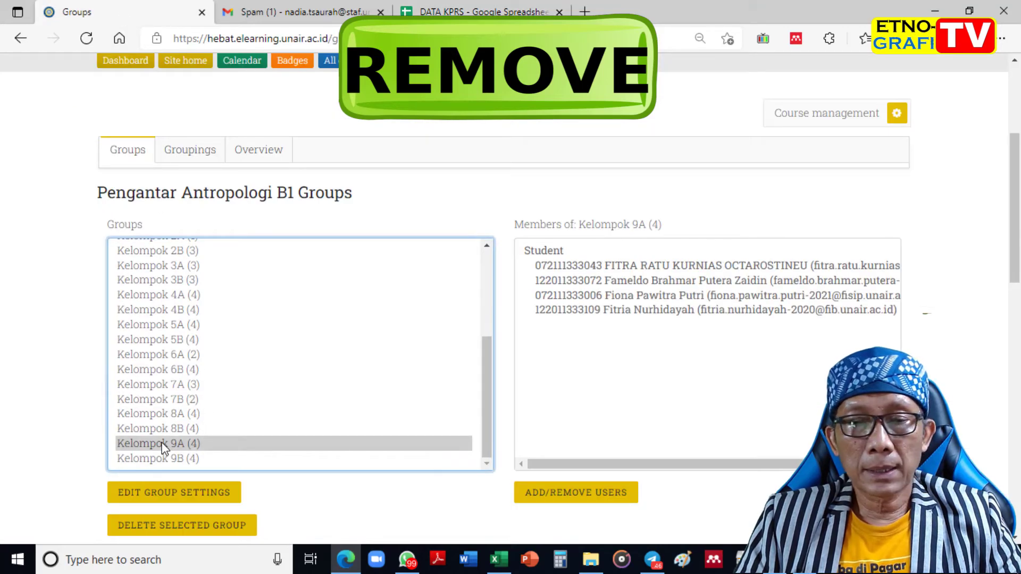
{"action": "left_click", "coordinate": [540, 495]}
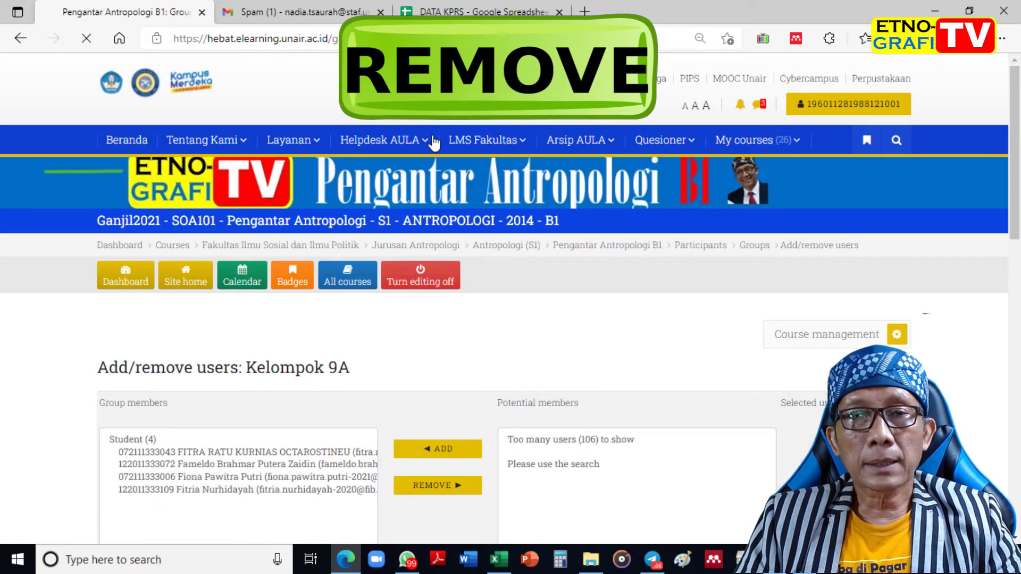
Step: Remove from Kelompok 9A the two students listed under 9A, verifying both names in the DATA KPRS spreadsheet
{"action": "left_click", "coordinate": [478, 11]}
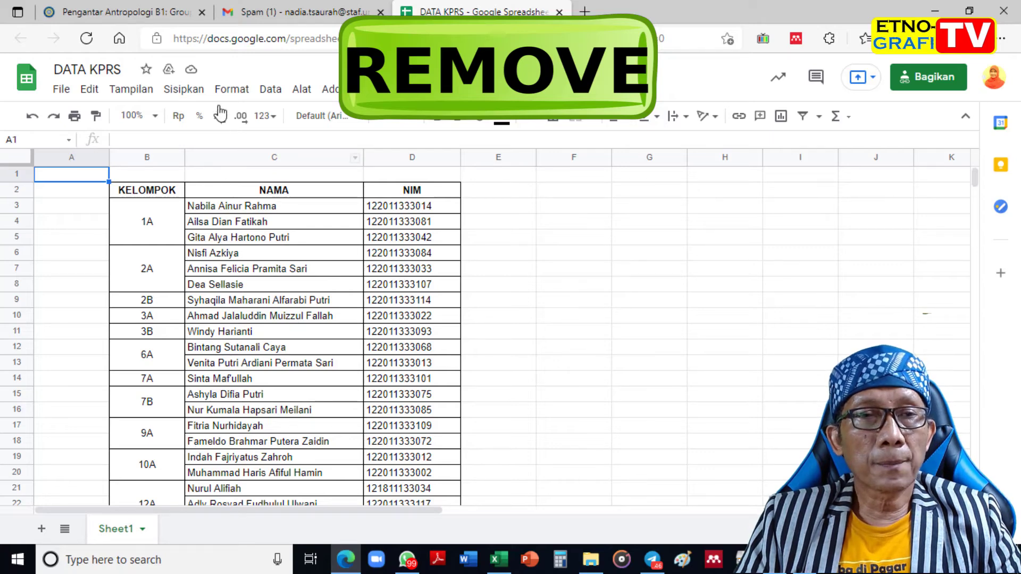
{"action": "left_click", "coordinate": [155, 18]}
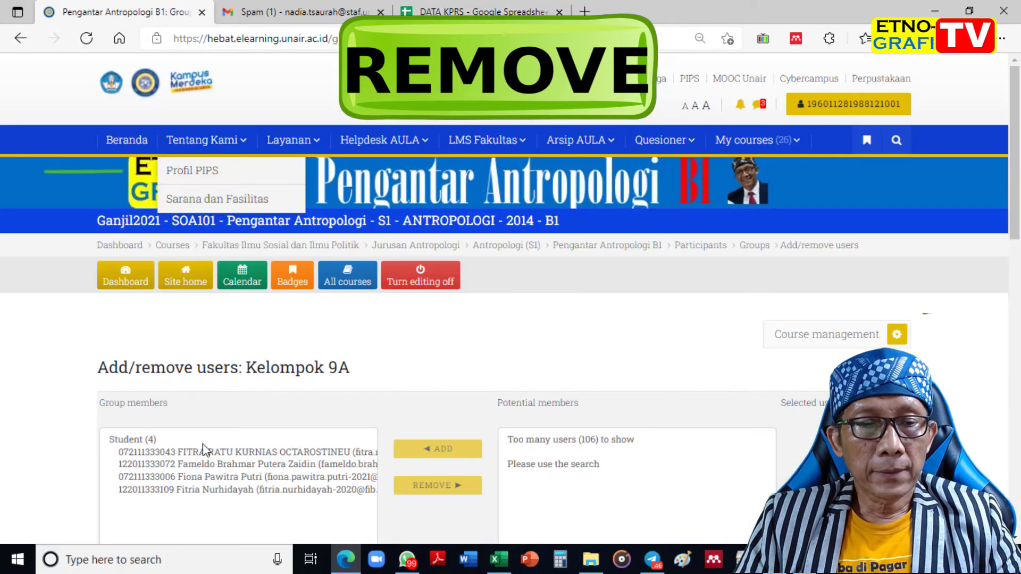
{"action": "scroll", "coordinate": [215, 464], "scroll_direction": "down", "scroll_amount": 2}
{"action": "left_click", "coordinate": [213, 461]}
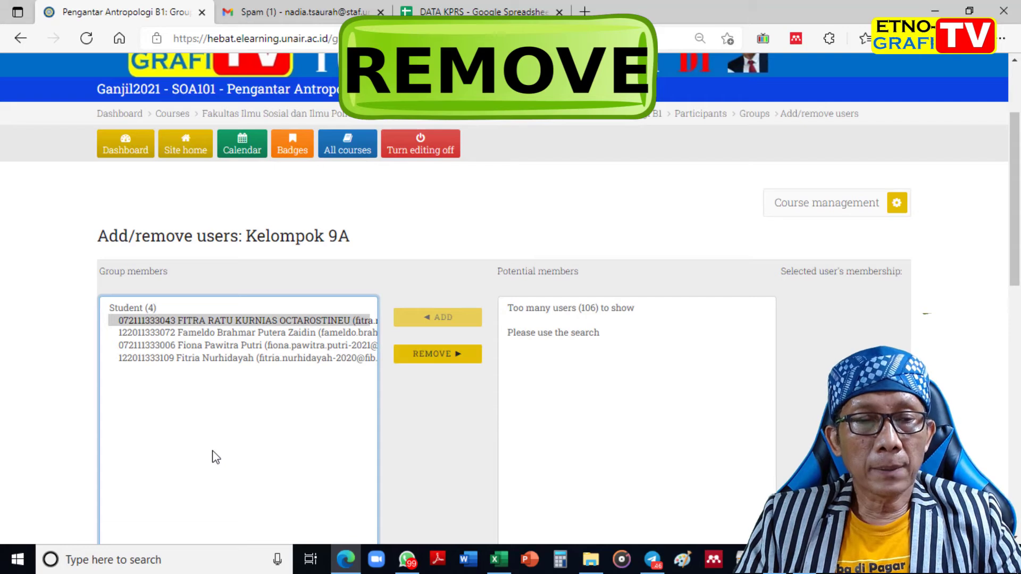
{"action": "left_click", "coordinate": [213, 333], "text": "ctrl"}
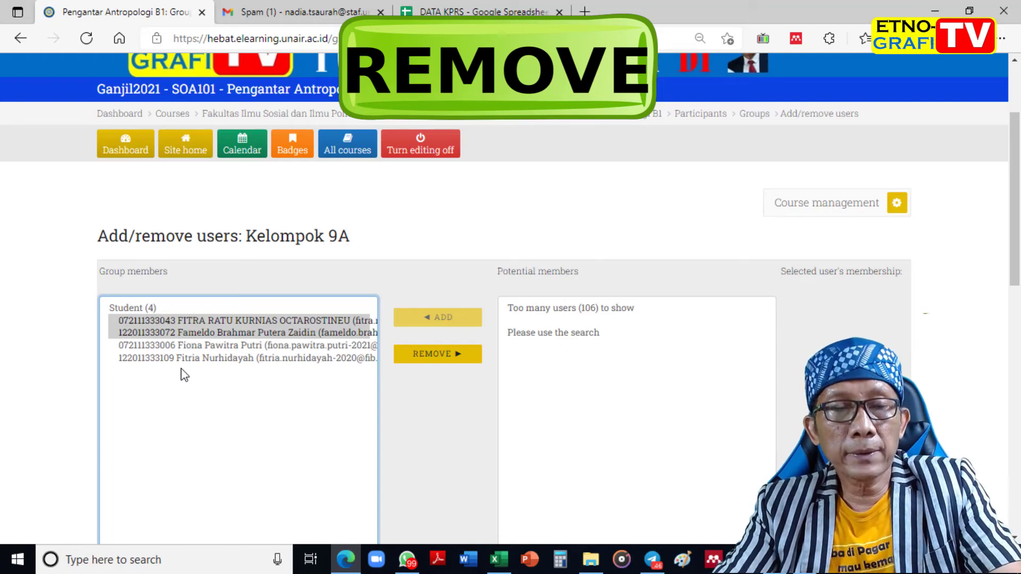
{"action": "left_click", "coordinate": [468, 11]}
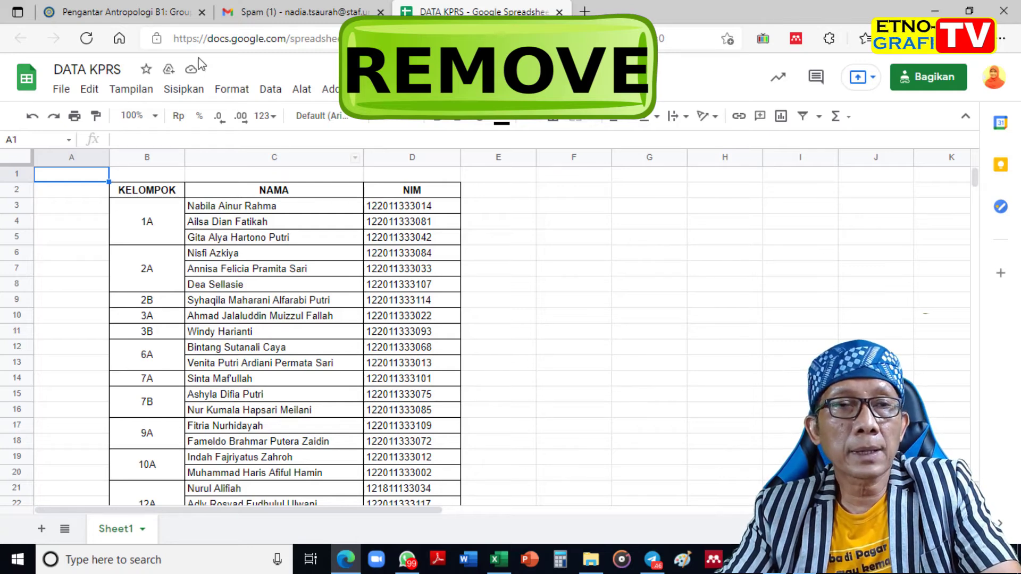
{"action": "left_click", "coordinate": [151, 13]}
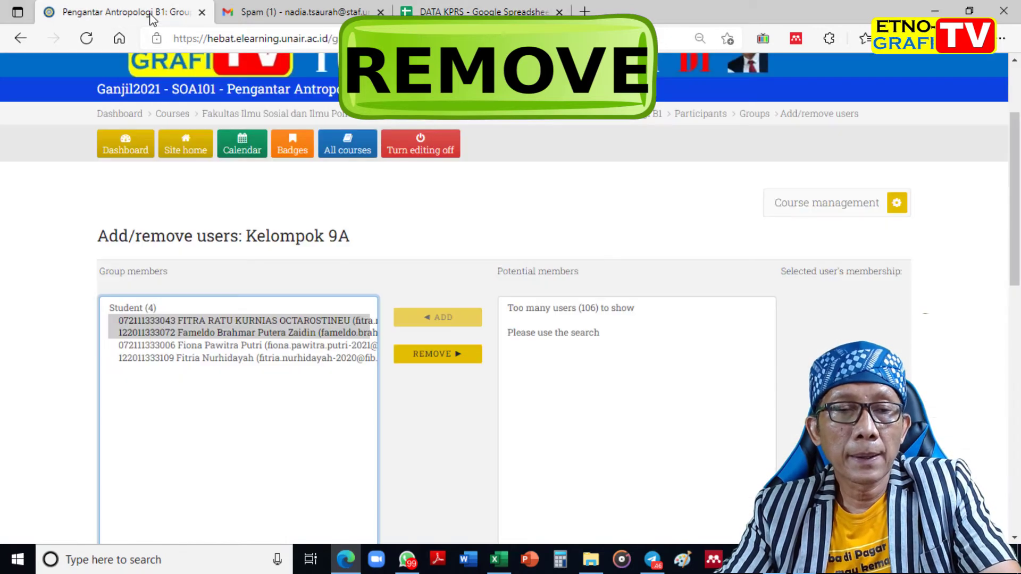
{"action": "left_click", "coordinate": [201, 357], "text": "ctrl"}
{"action": "left_click", "coordinate": [205, 321], "text": "ctrl"}
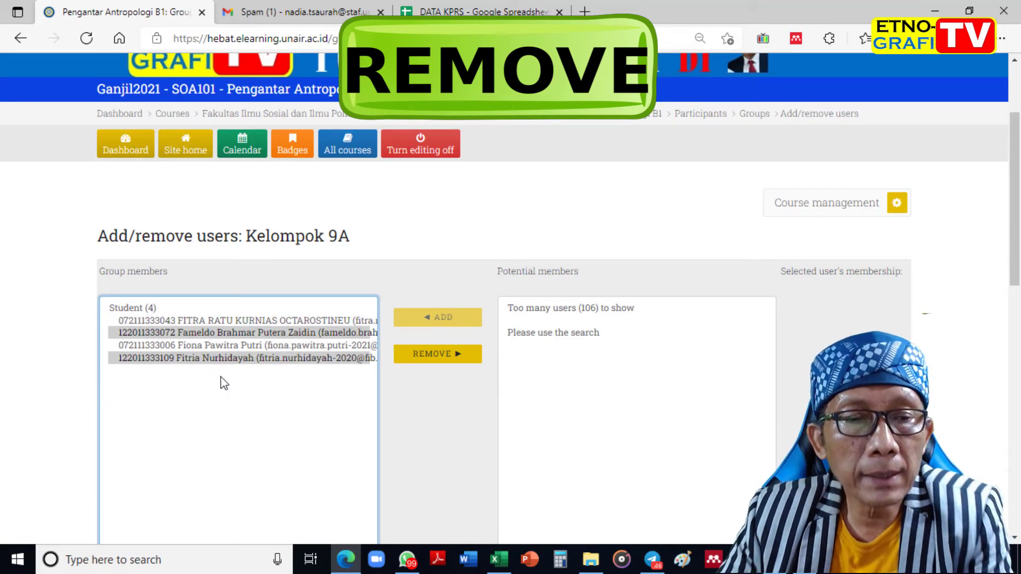
{"action": "left_click", "coordinate": [490, 9]}
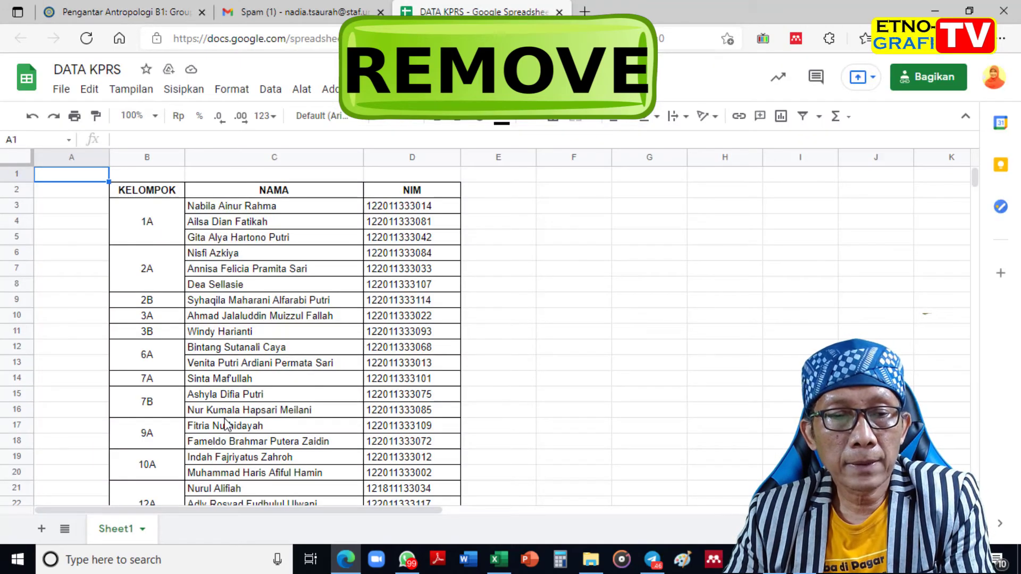
{"action": "left_click", "coordinate": [135, 13]}
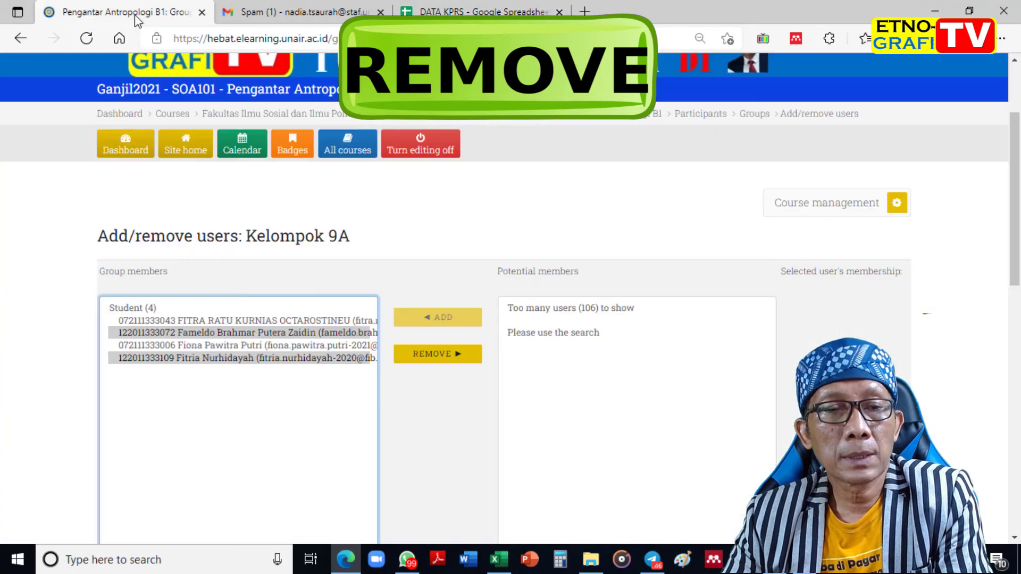
{"action": "left_click", "coordinate": [420, 356]}
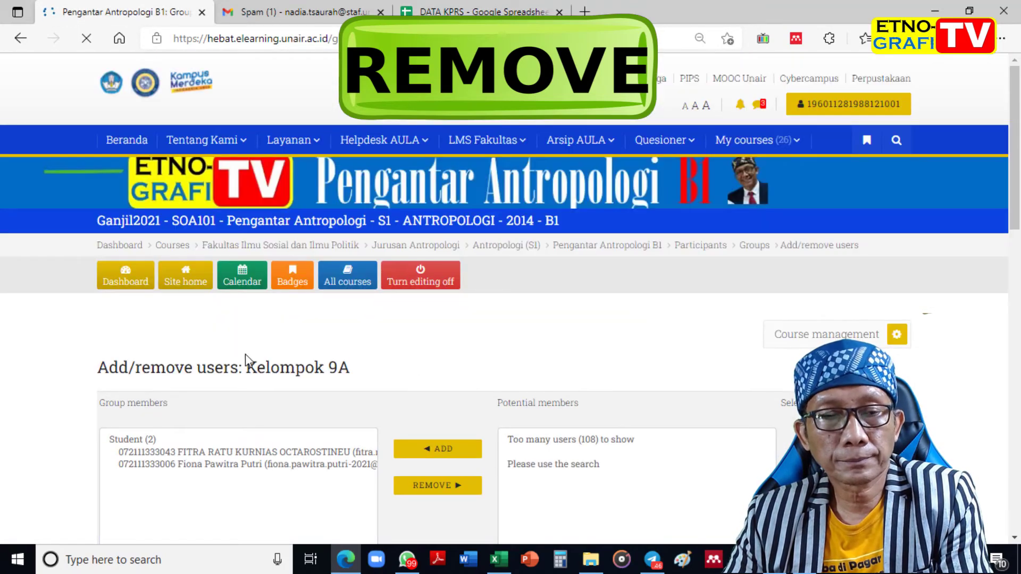
Step: Go back from the Kelompok 9A add/remove users page to the group list
{"action": "scroll", "coordinate": [206, 359], "scroll_direction": "down", "scroll_amount": 4}
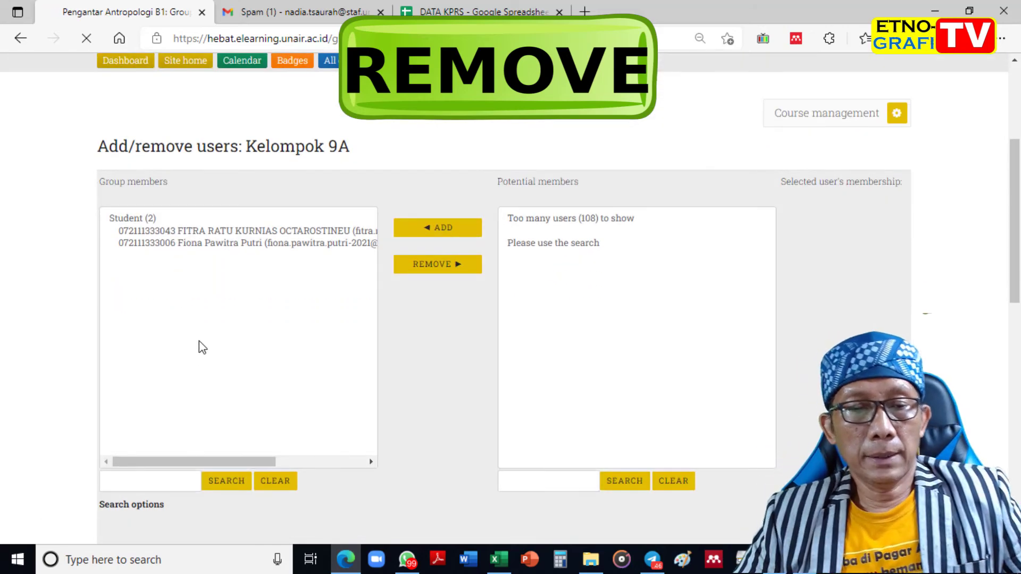
{"action": "scroll", "coordinate": [198, 354], "scroll_direction": "down", "scroll_amount": 6}
{"action": "left_click", "coordinate": [161, 212]}
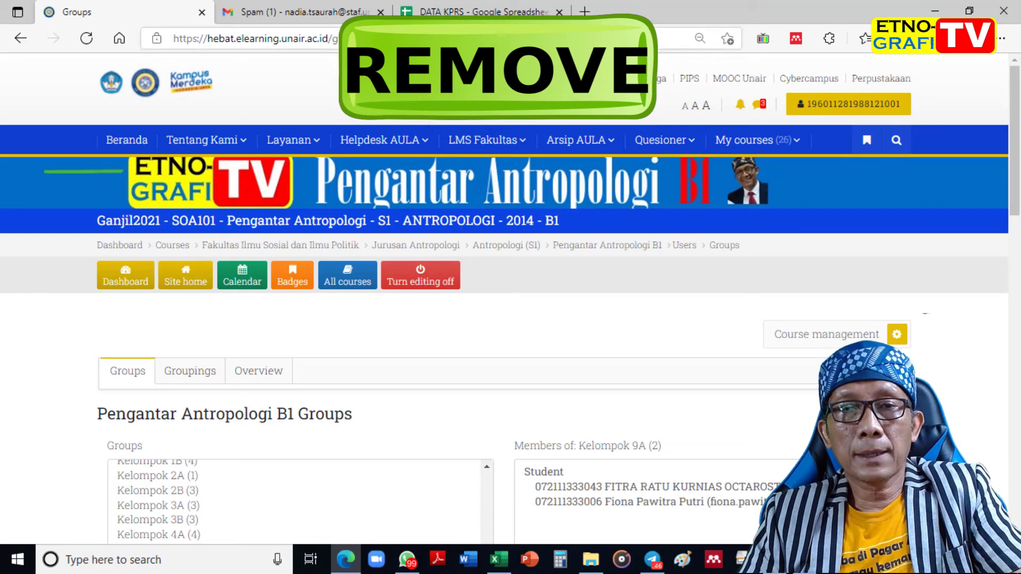
Step: Look up the 10A entries in the DATA KPRS spreadsheet and select only Kelompok 10A in the group list
{"action": "left_click", "coordinate": [481, 12]}
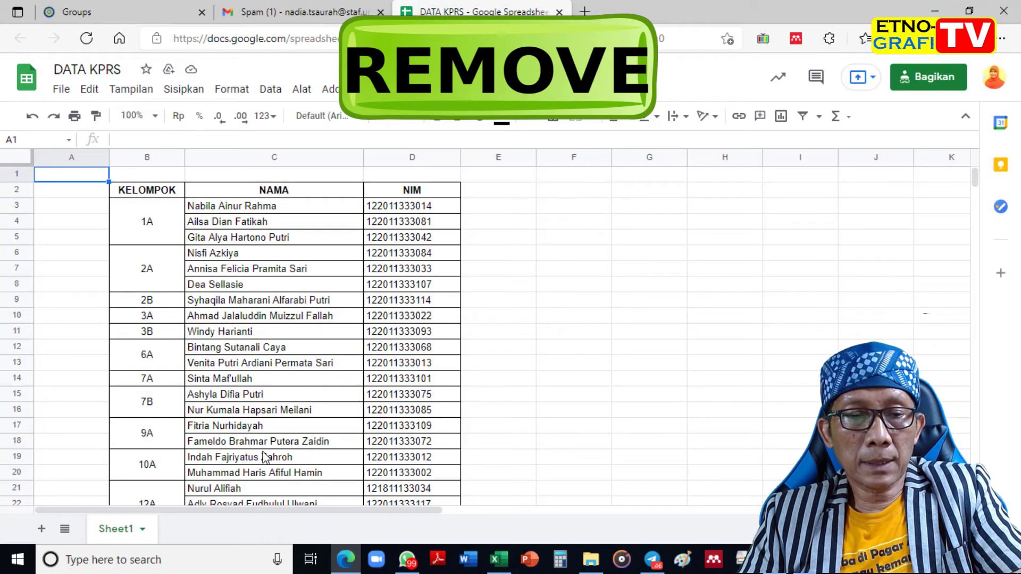
{"action": "scroll", "coordinate": [264, 458], "scroll_direction": "down", "scroll_amount": 1}
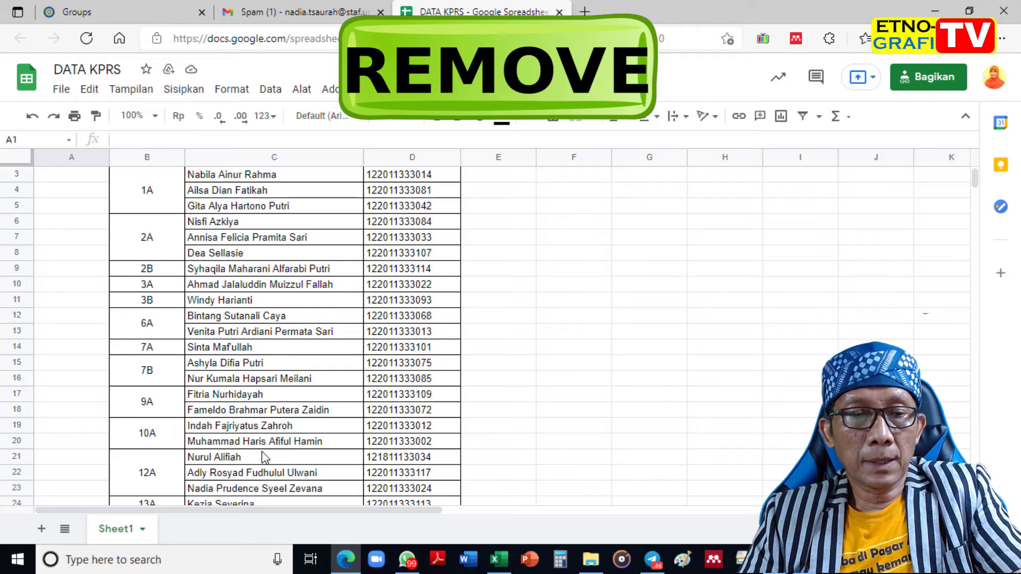
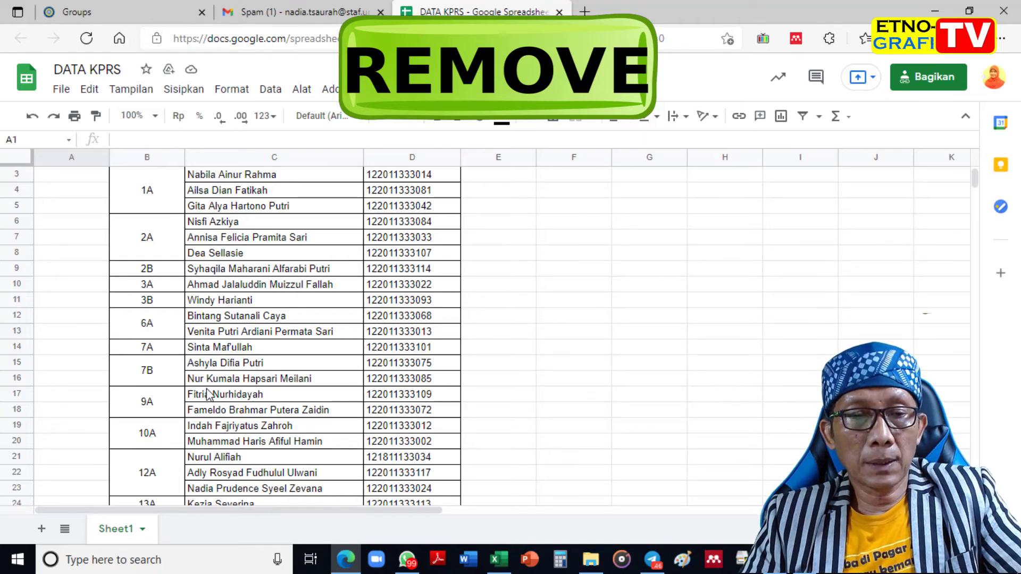
{"action": "left_click", "coordinate": [132, 16]}
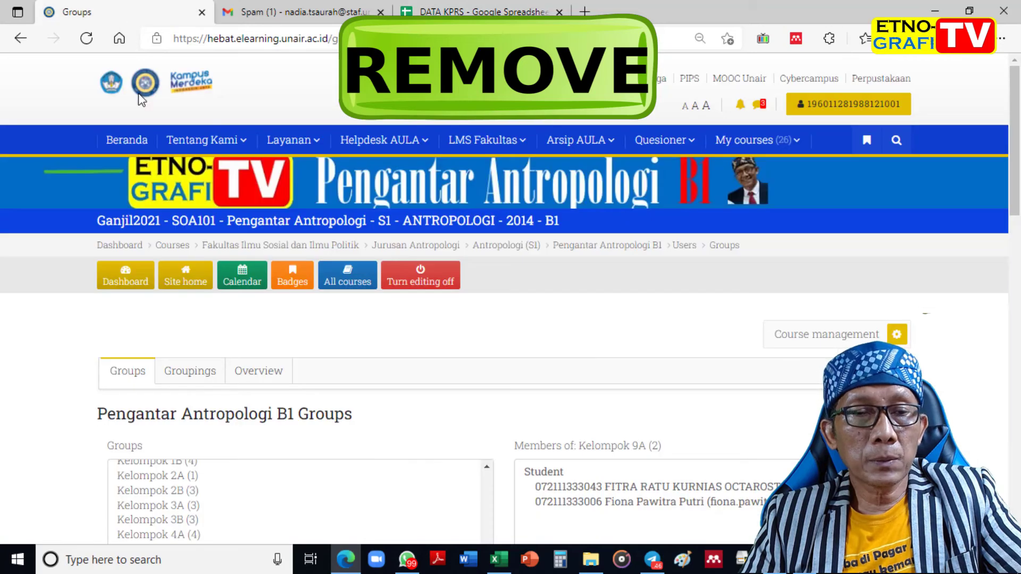
{"action": "scroll", "coordinate": [232, 469], "scroll_direction": "down", "scroll_amount": 1}
{"action": "scroll", "coordinate": [232, 470], "scroll_direction": "down", "scroll_amount": 5}
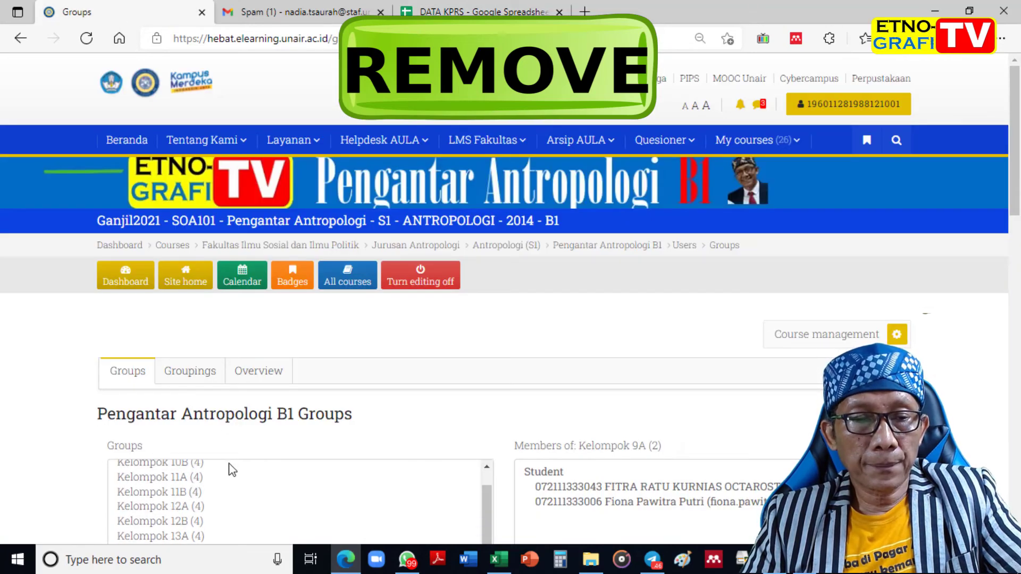
{"action": "left_click", "coordinate": [177, 474]}
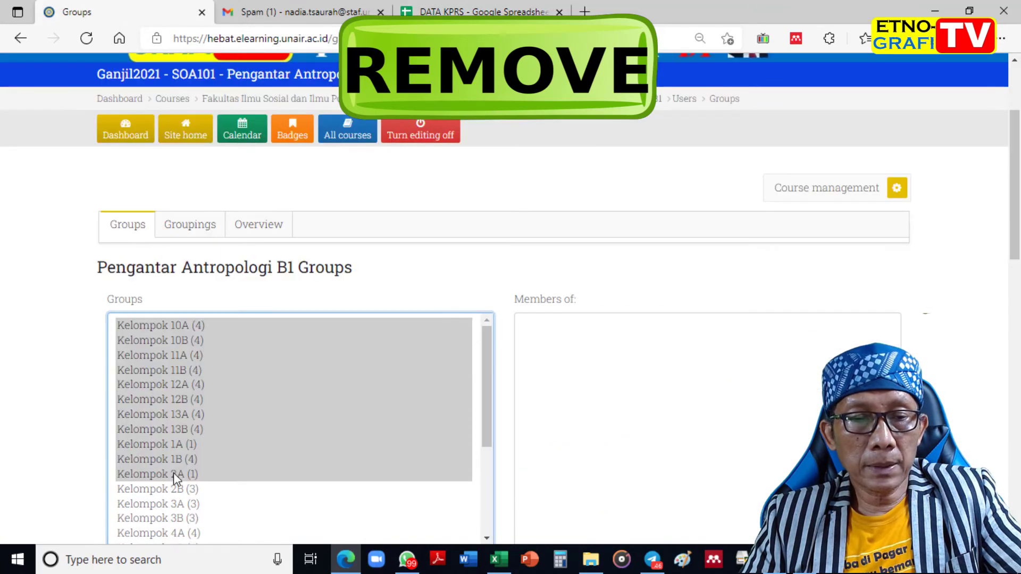
{"action": "left_click", "coordinate": [159, 329]}
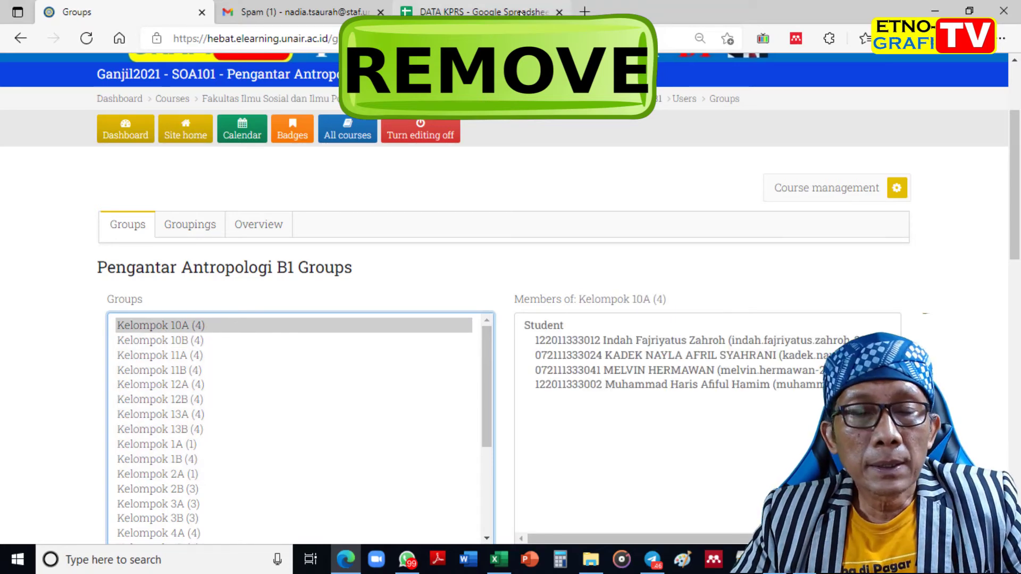
Step: Recheck the 10A names in the DATA KPRS spreadsheet, then open the add/remove users page of Kelompok 10A
{"action": "left_click", "coordinate": [523, 12]}
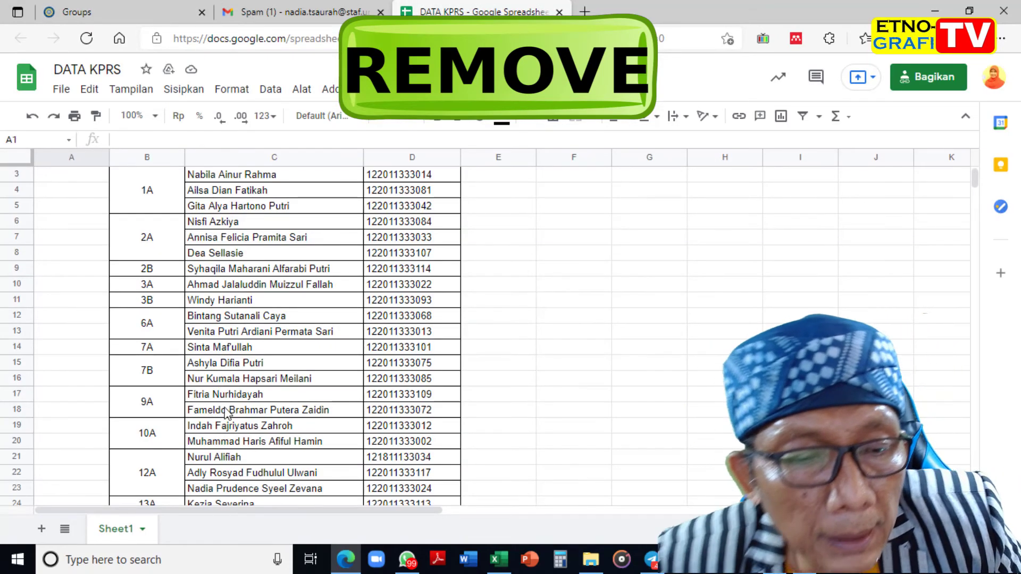
{"action": "left_click", "coordinate": [135, 11]}
{"action": "scroll", "coordinate": [478, 388], "scroll_direction": "down", "scroll_amount": 2}
{"action": "scroll", "coordinate": [622, 438], "scroll_direction": "down", "scroll_amount": 5}
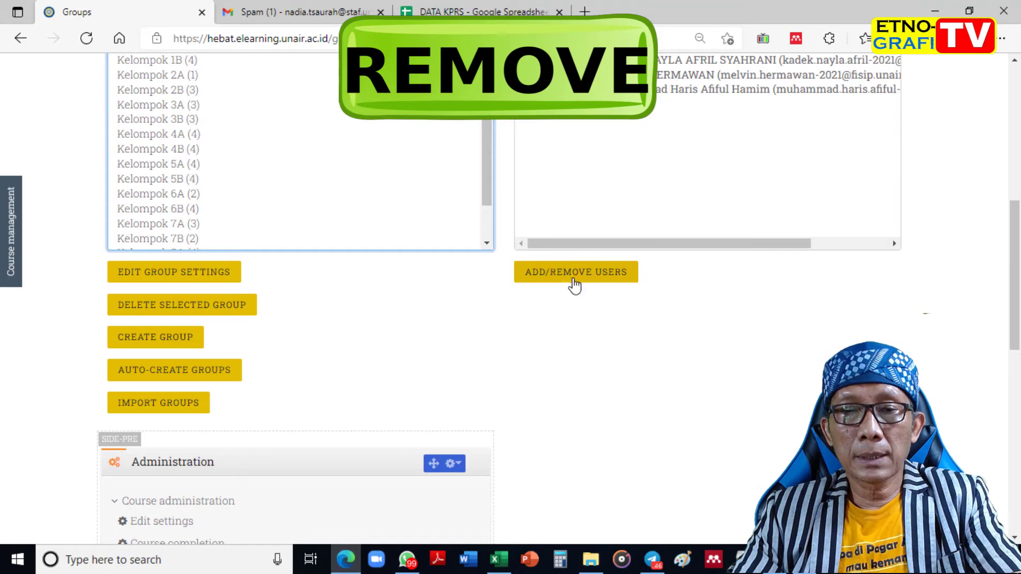
{"action": "left_click", "coordinate": [575, 286]}
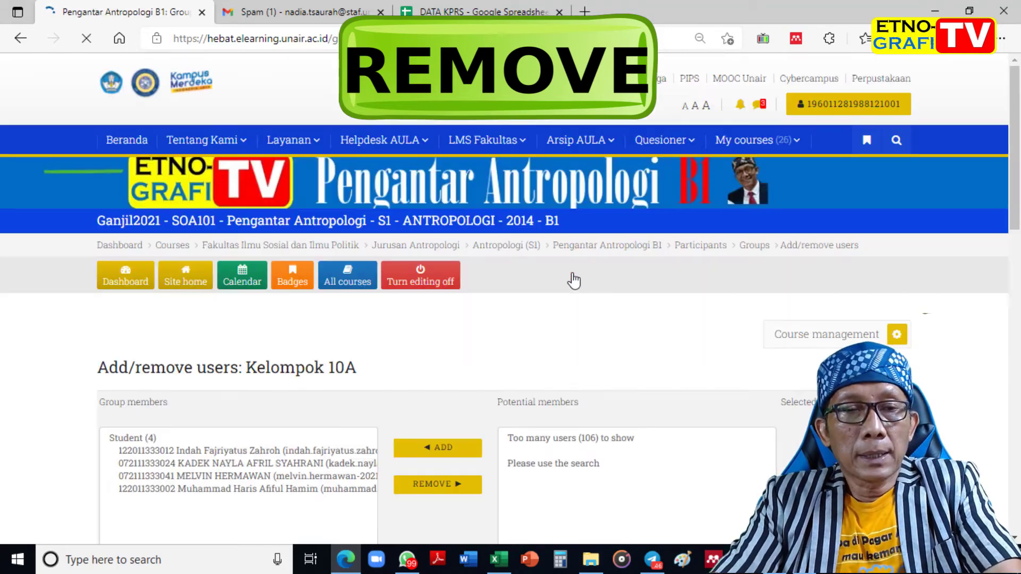
Step: Remove from Kelompok 10A the two students listed under 10A in the DATA KPRS spreadsheet and return to the group list
{"action": "left_click", "coordinate": [266, 452]}
{"action": "scroll", "coordinate": [266, 451], "scroll_direction": "down", "scroll_amount": 2}
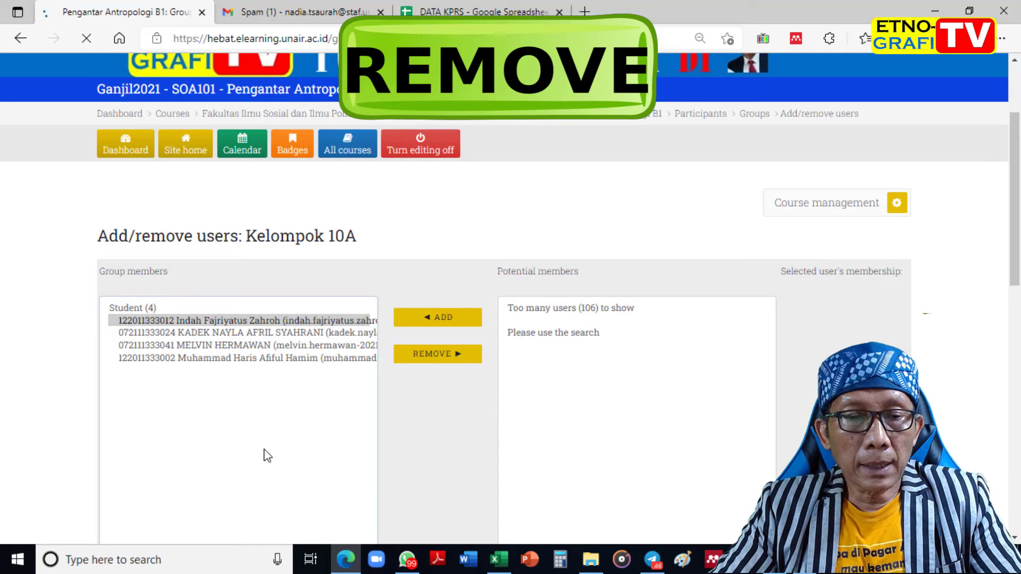
{"action": "left_click", "coordinate": [265, 359], "text": "ctrl"}
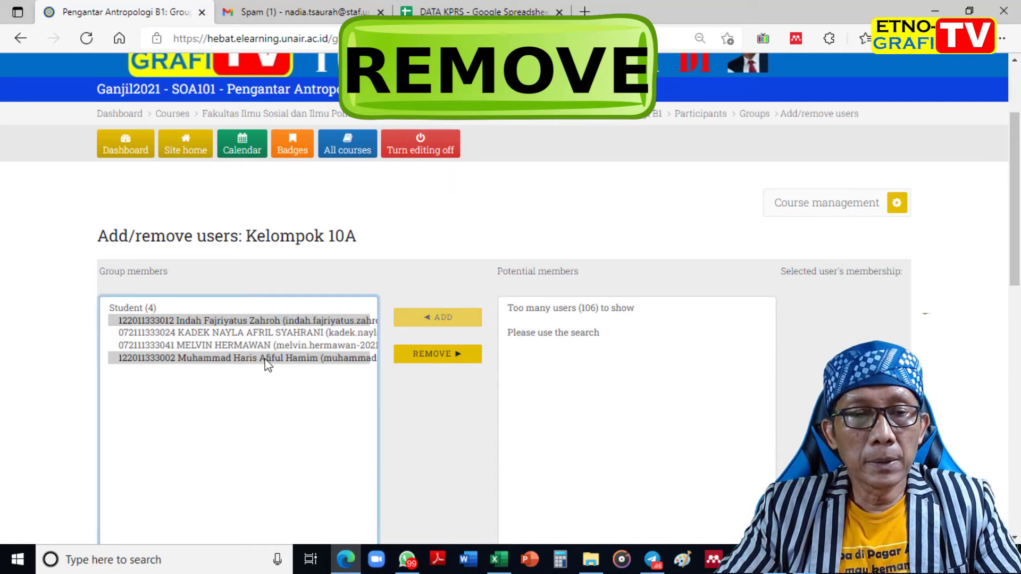
{"action": "left_click", "coordinate": [432, 354]}
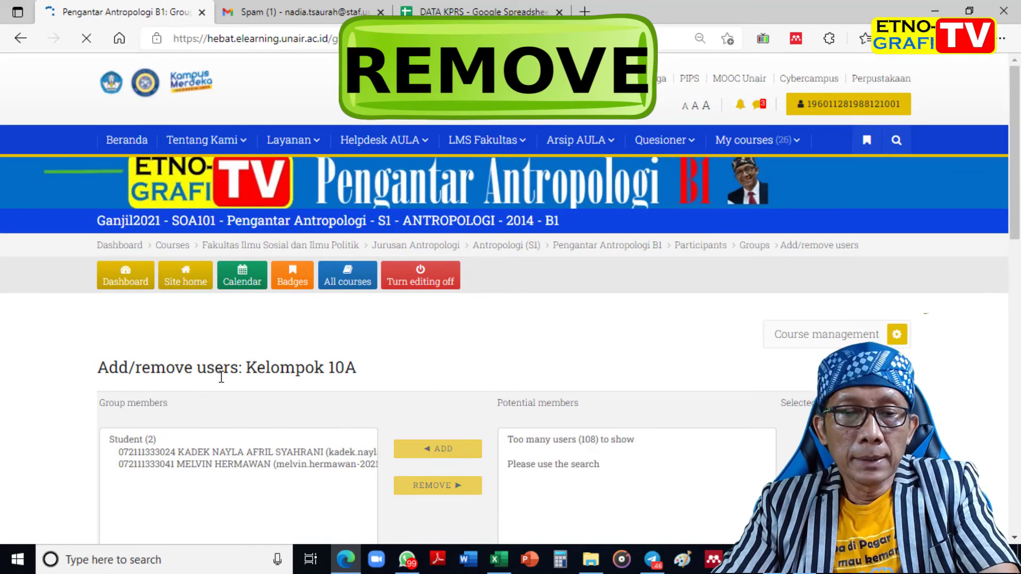
{"action": "scroll", "coordinate": [220, 380], "scroll_direction": "down", "scroll_amount": 7}
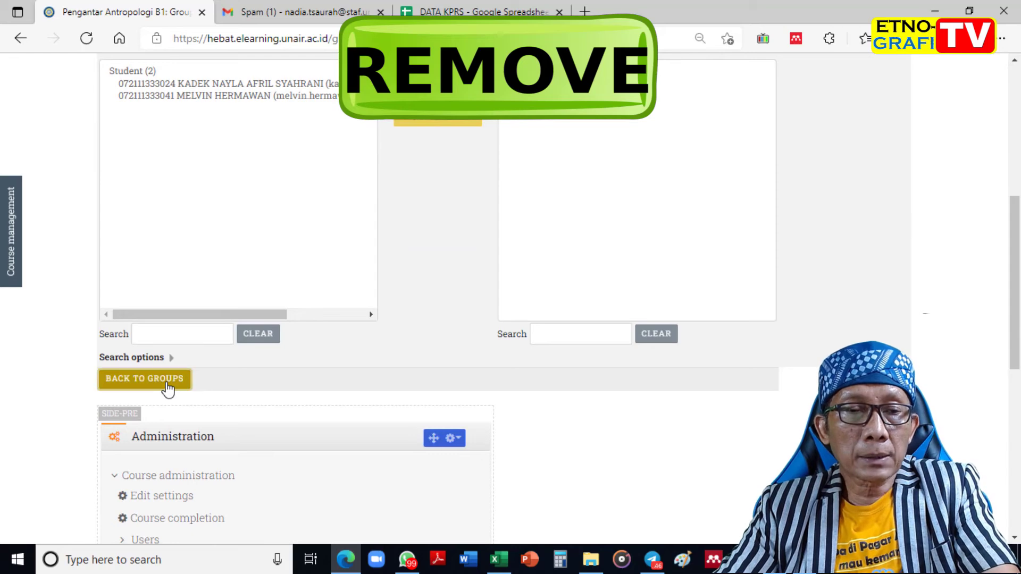
{"action": "left_click", "coordinate": [166, 381]}
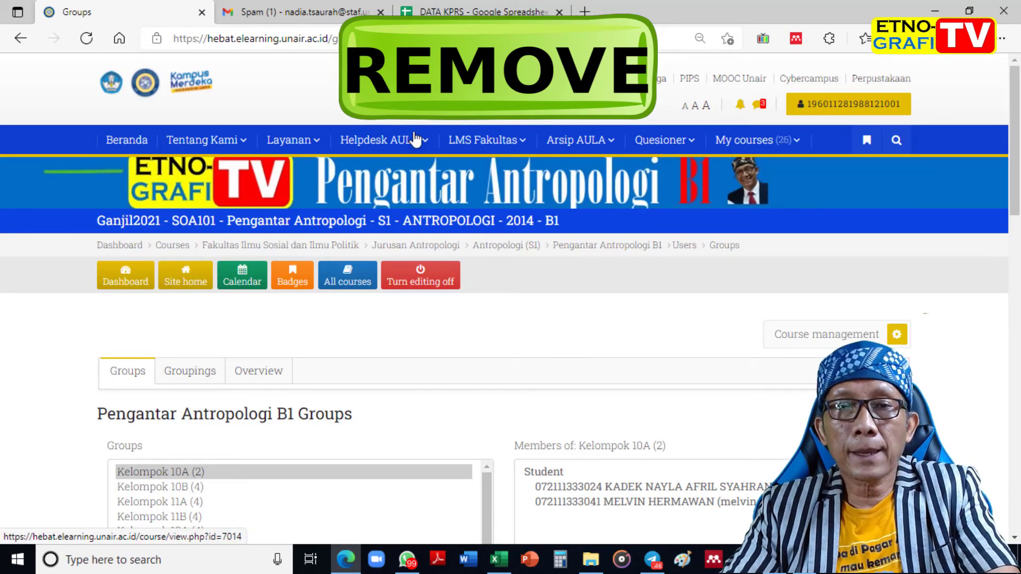
Step: Look up the 12A entries in the DATA KPRS spreadsheet and select only Kelompok 12A in the group list
{"action": "left_click", "coordinate": [473, 12]}
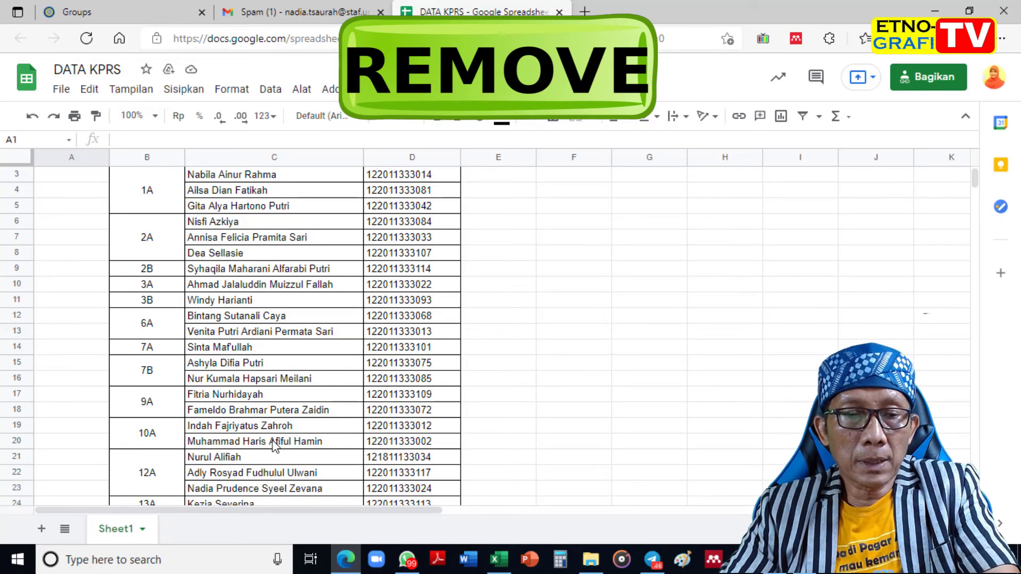
{"action": "scroll", "coordinate": [266, 457], "scroll_direction": "down", "scroll_amount": 1}
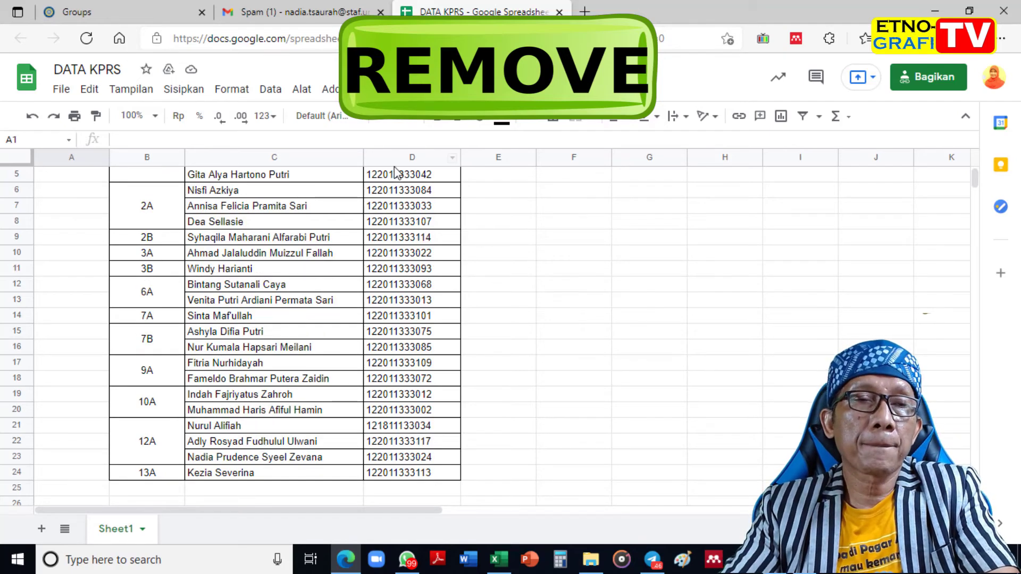
{"action": "left_click", "coordinate": [130, 14]}
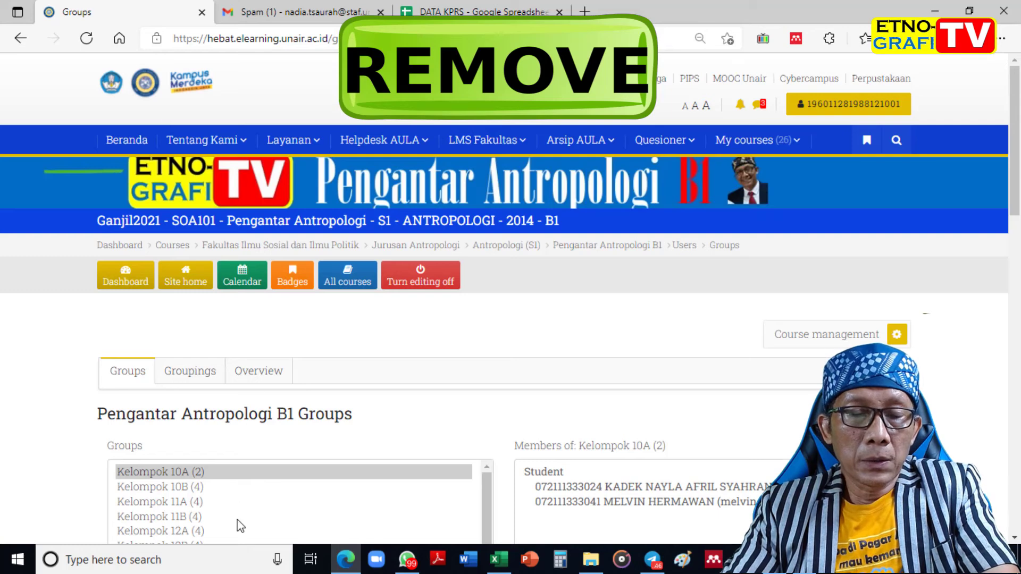
{"action": "scroll", "coordinate": [209, 522], "scroll_direction": "down", "scroll_amount": 1}
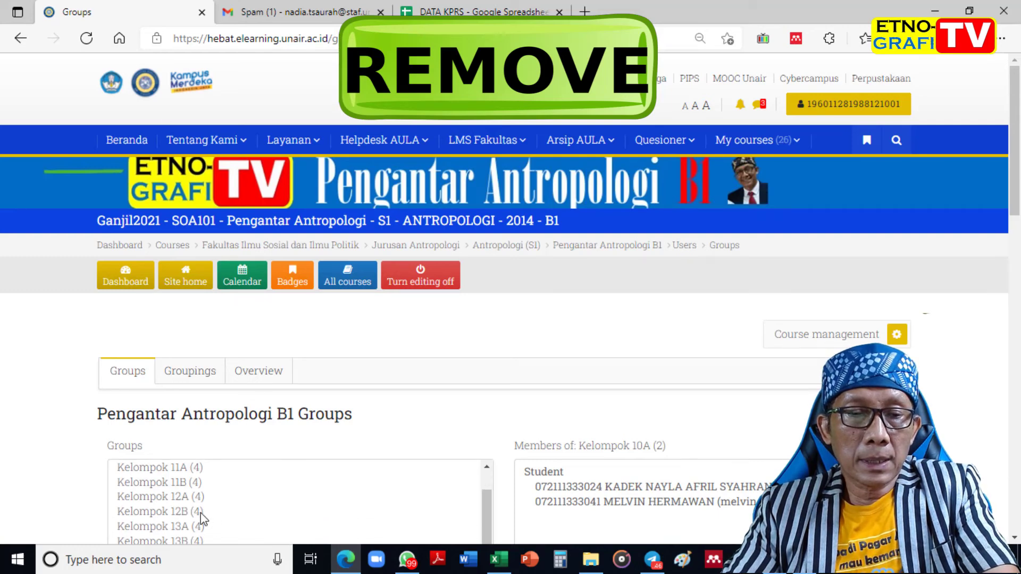
{"action": "left_click", "coordinate": [173, 497]}
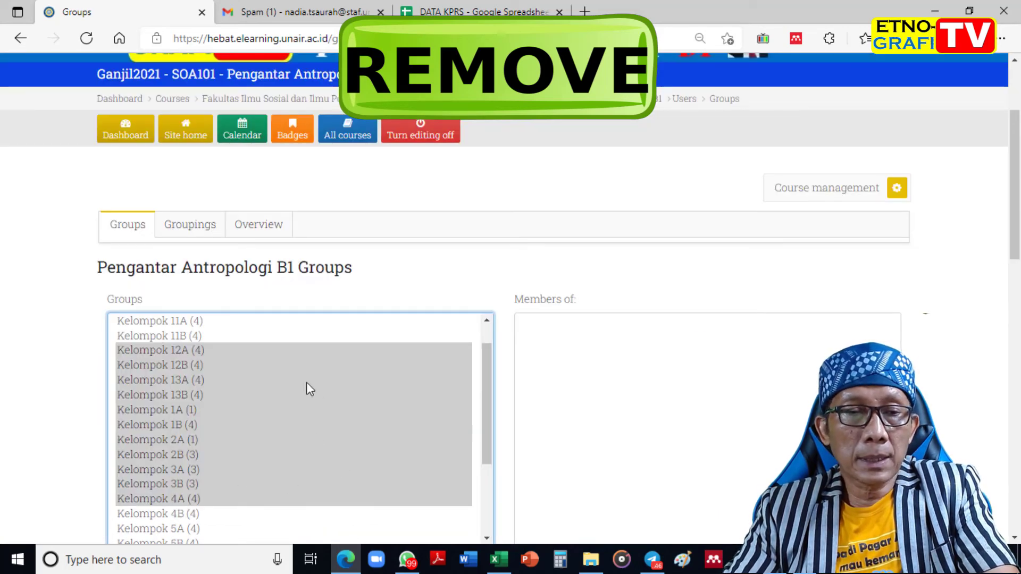
{"action": "left_click", "coordinate": [157, 352]}
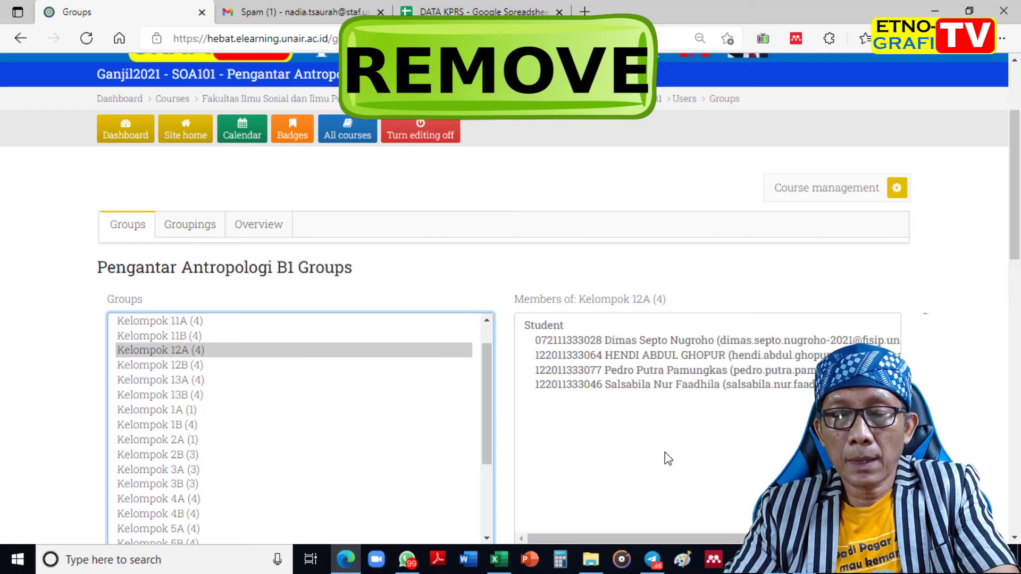
Step: Open the add/remove users page of Kelompok 12A and compare its members with the 12A names in the DATA KPRS spreadsheet
{"action": "scroll", "coordinate": [620, 457], "scroll_direction": "down", "scroll_amount": 1}
{"action": "left_click", "coordinate": [563, 496]}
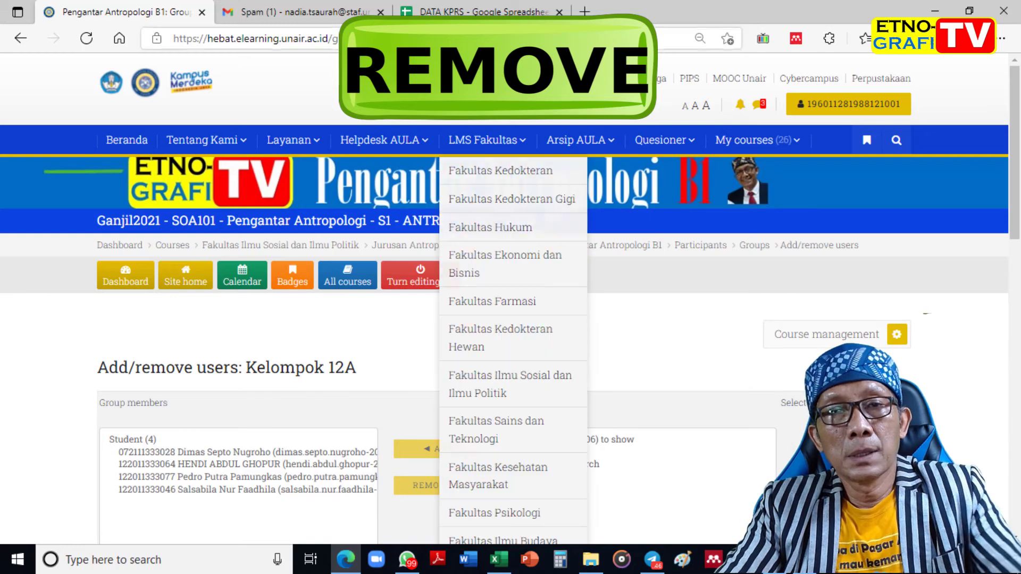
{"action": "left_click", "coordinate": [479, 11]}
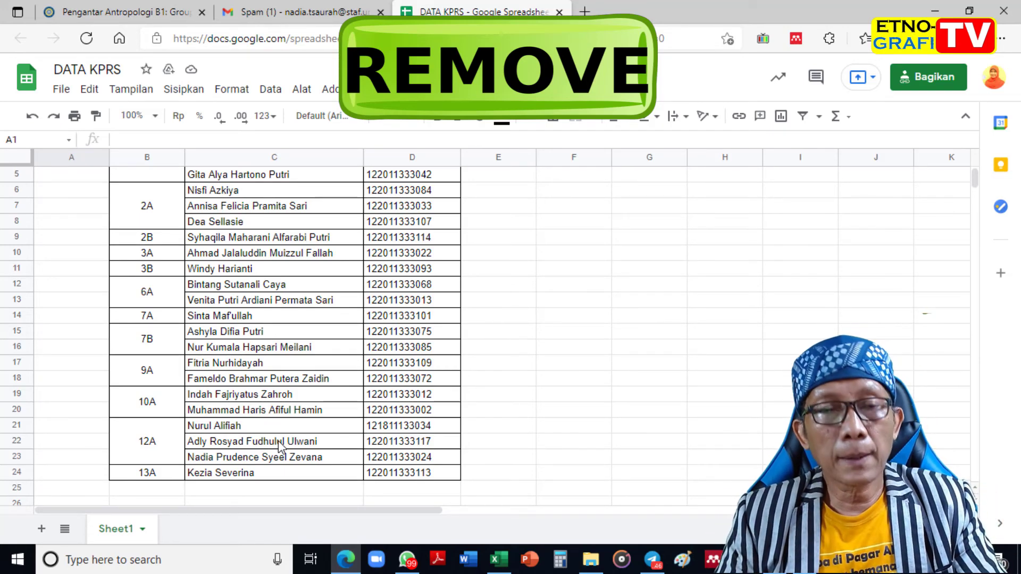
{"action": "left_click", "coordinate": [144, 14]}
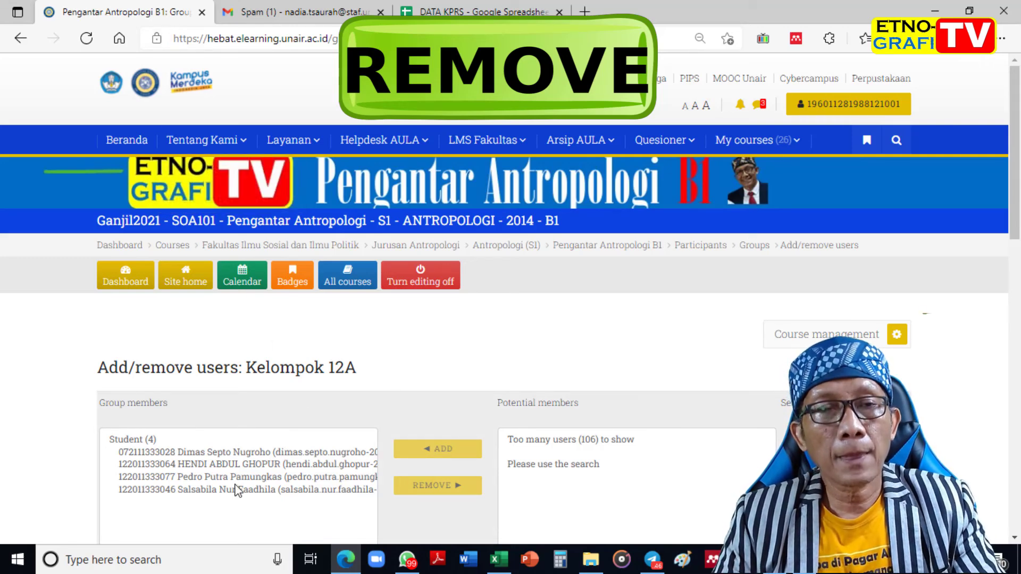
{"action": "left_click", "coordinate": [474, 10]}
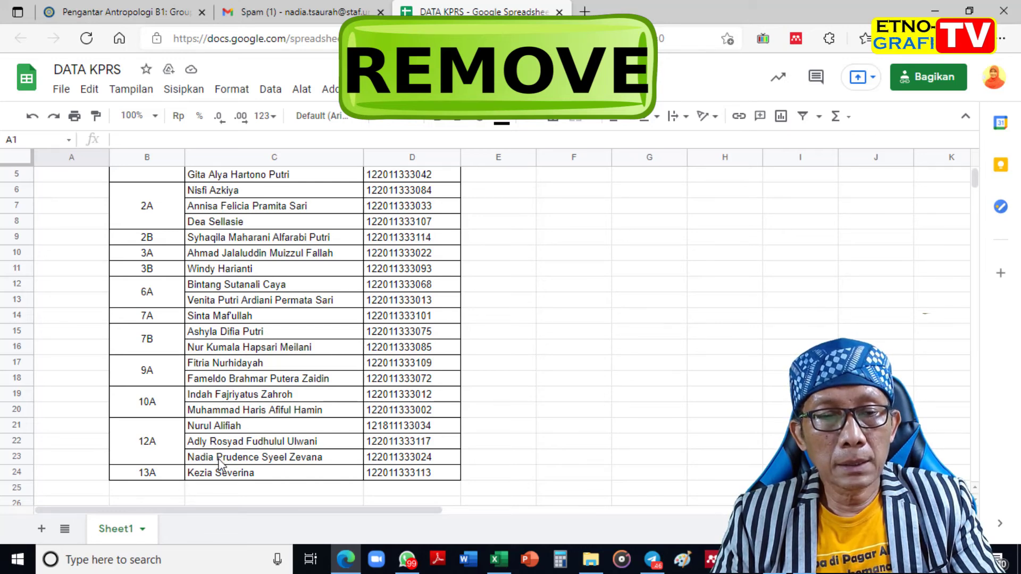
{"action": "left_click", "coordinate": [160, 19]}
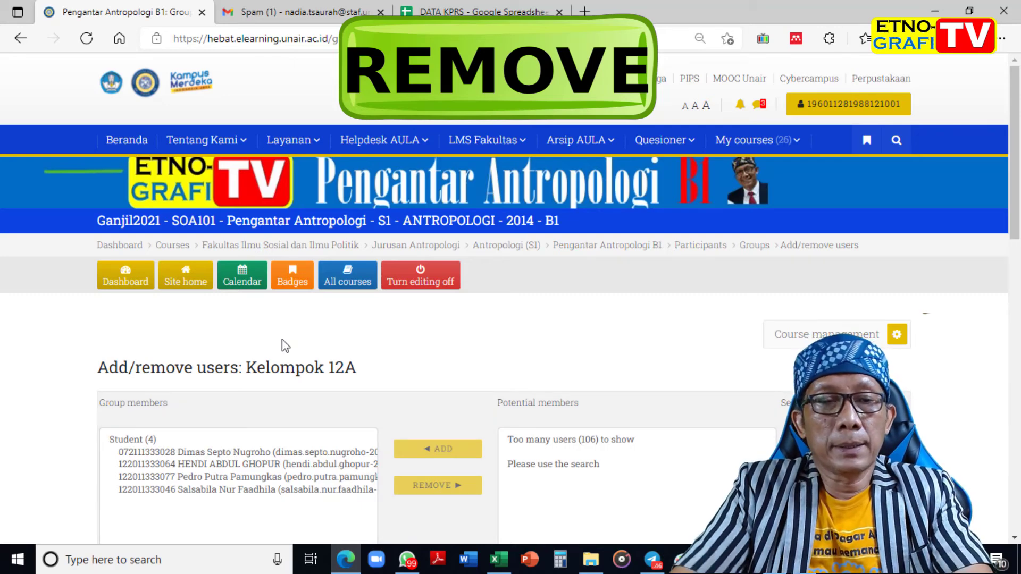
Step: Return from the Kelompok 12A page to the group list and display only the members of Kelompok 12B
{"action": "scroll", "coordinate": [118, 410], "scroll_direction": "down", "scroll_amount": 4}
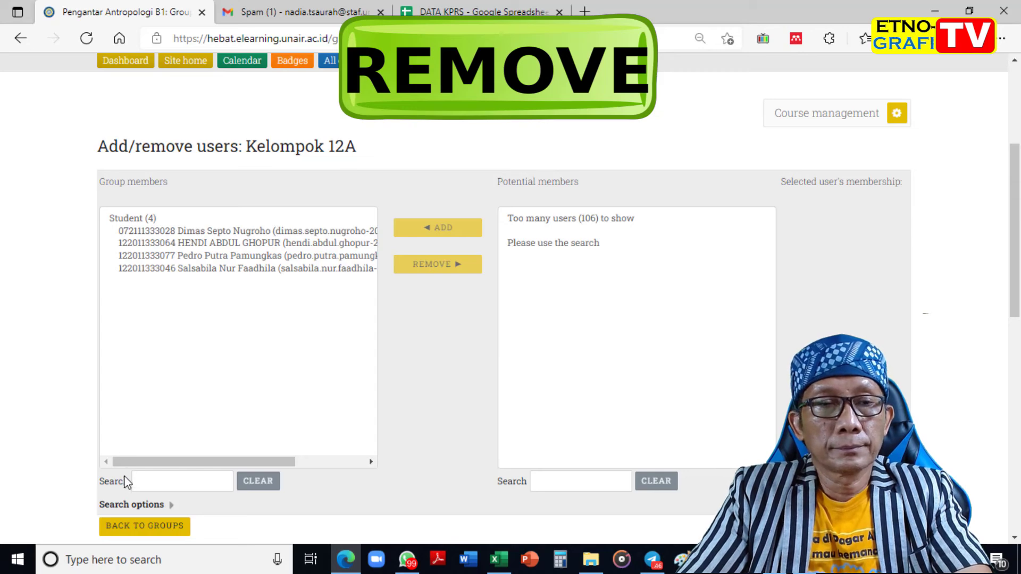
{"action": "left_click", "coordinate": [135, 532]}
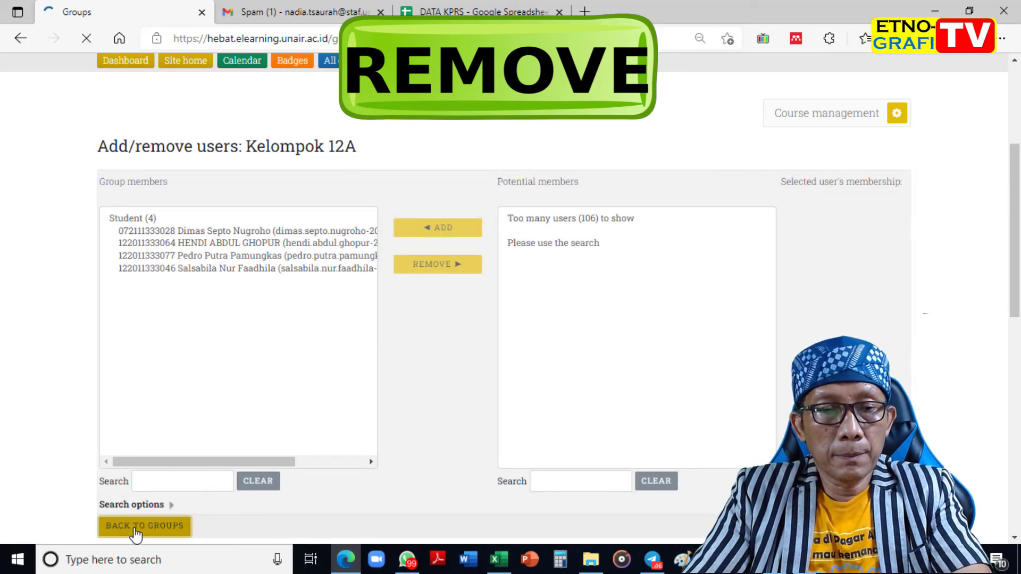
{"action": "scroll", "coordinate": [278, 497], "scroll_direction": "down", "scroll_amount": 2}
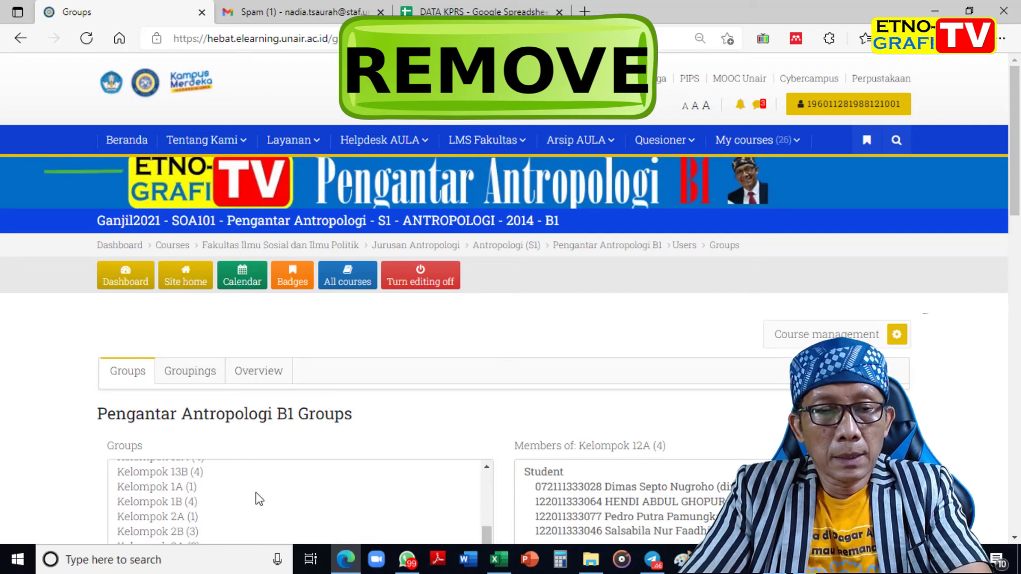
{"action": "scroll", "coordinate": [256, 498], "scroll_direction": "up", "scroll_amount": 2}
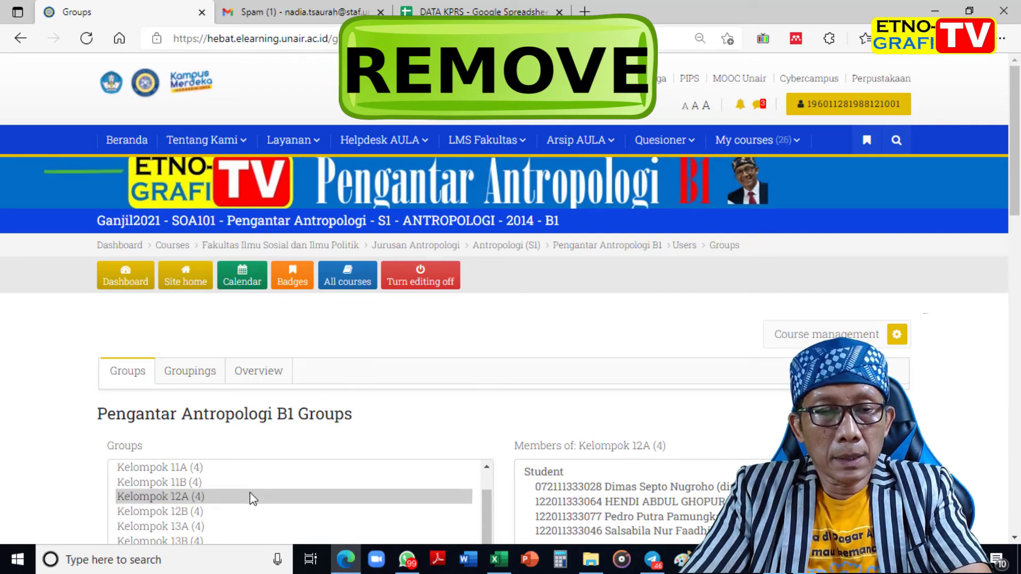
{"action": "left_click", "coordinate": [183, 512]}
{"action": "left_click", "coordinate": [171, 365]}
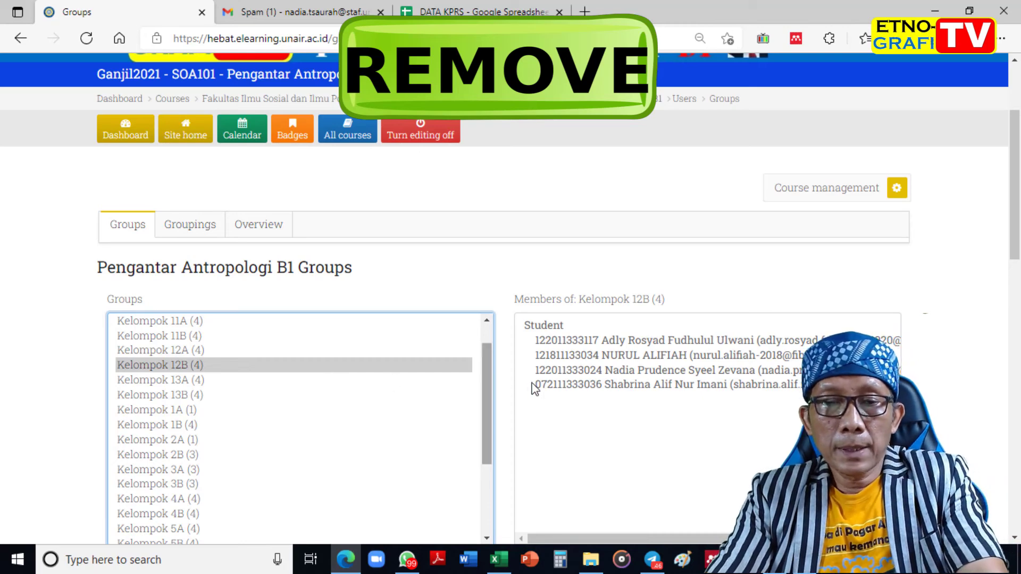
Step: Select Kelompok 13A in the group list and check its members against the 13A entry in the DATA KPRS spreadsheet
{"action": "scroll", "coordinate": [537, 388], "scroll_direction": "down", "scroll_amount": 4}
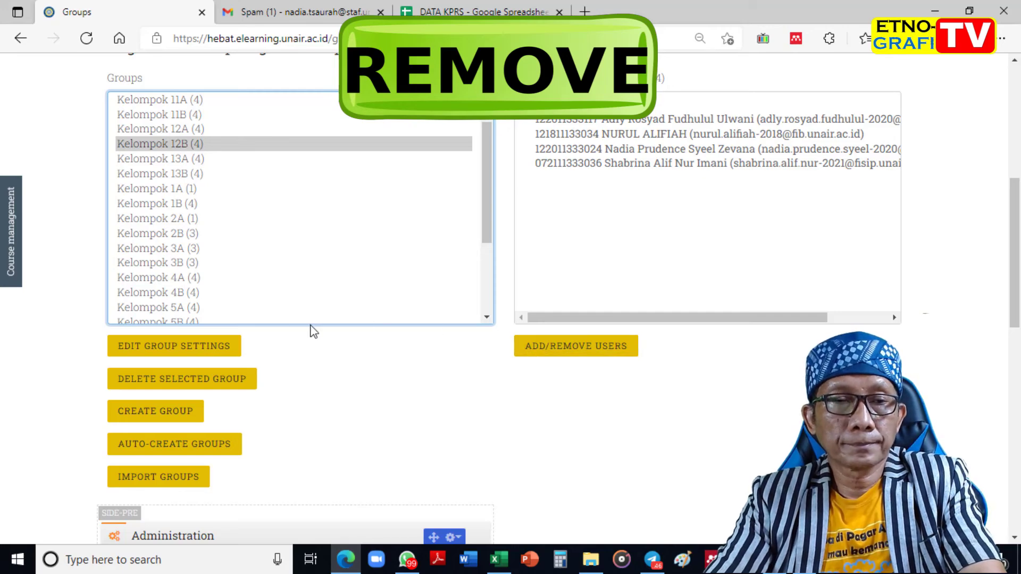
{"action": "left_click", "coordinate": [216, 349]}
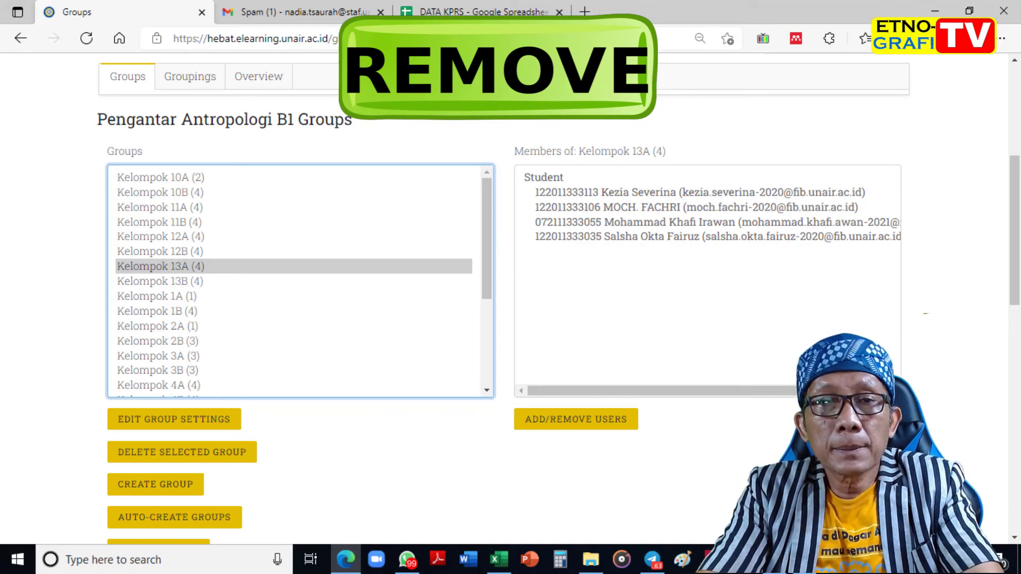
{"action": "left_click", "coordinate": [483, 12]}
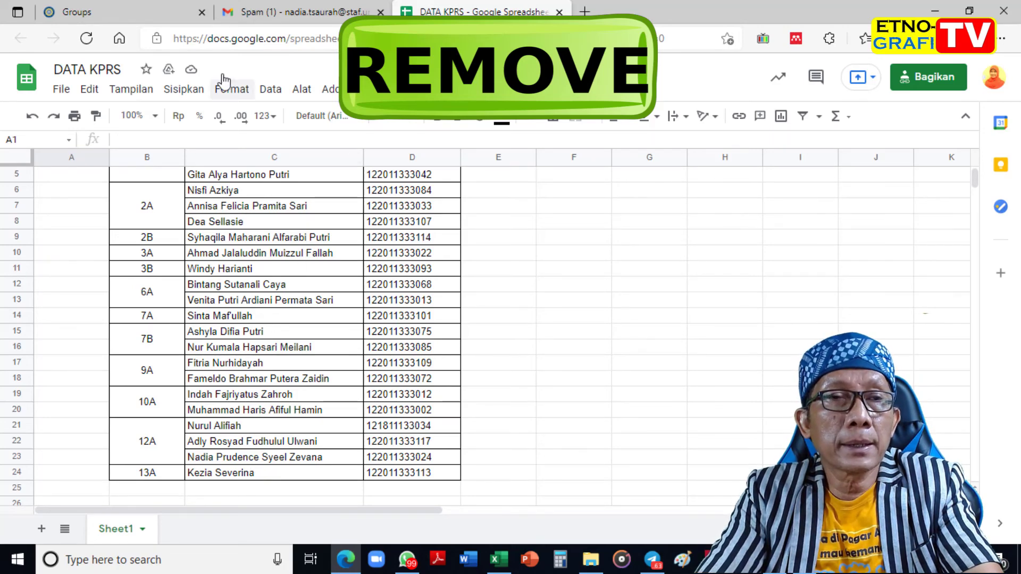
{"action": "left_click", "coordinate": [151, 12]}
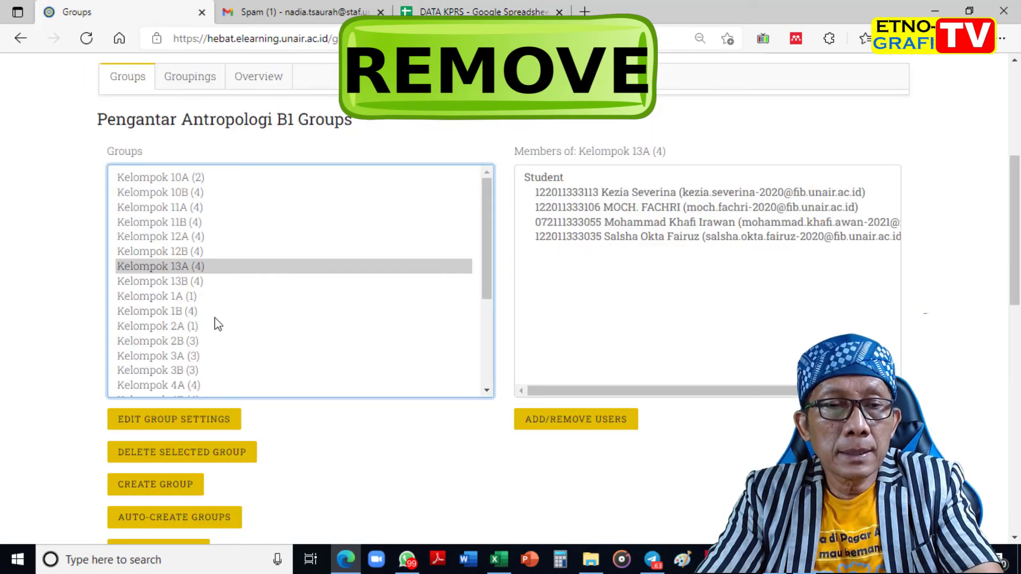
Step: Open the add/remove users page of Kelompok 13A and remove the student listed under 13A in the DATA KPRS spreadsheet
{"action": "left_click", "coordinate": [594, 426]}
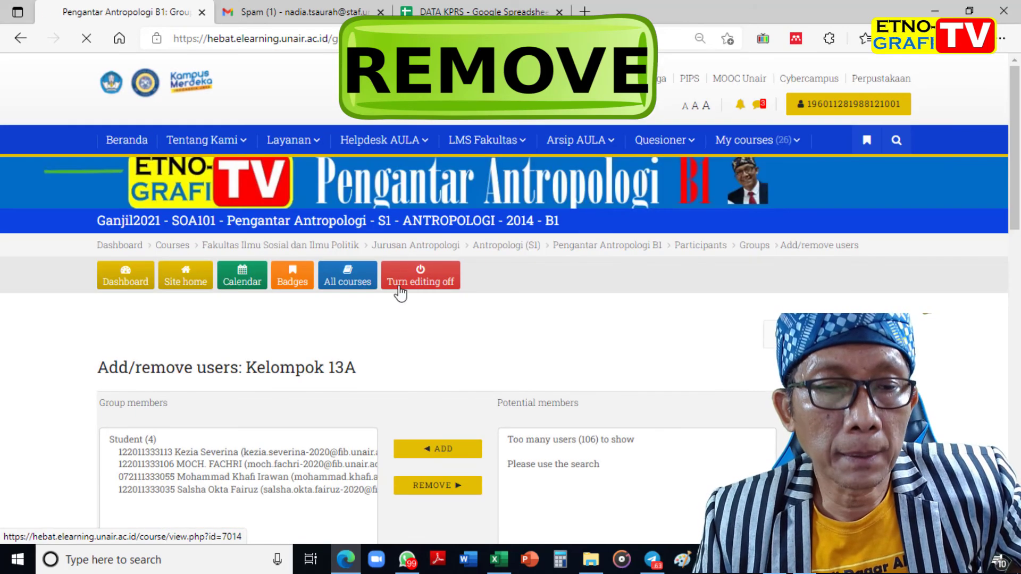
{"action": "left_click", "coordinate": [260, 451]}
{"action": "scroll", "coordinate": [261, 452], "scroll_direction": "down", "scroll_amount": 2}
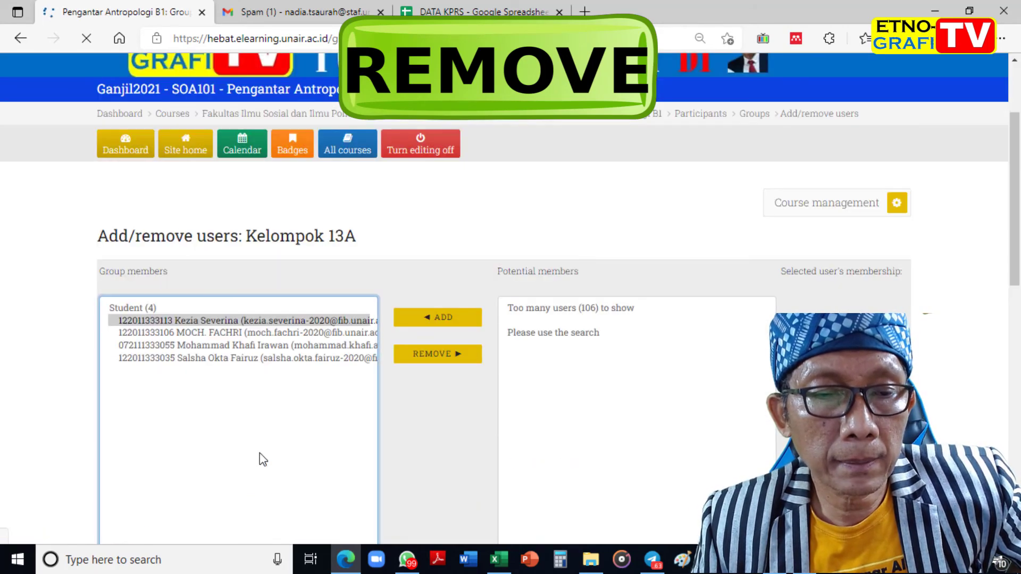
{"action": "left_click", "coordinate": [440, 355]}
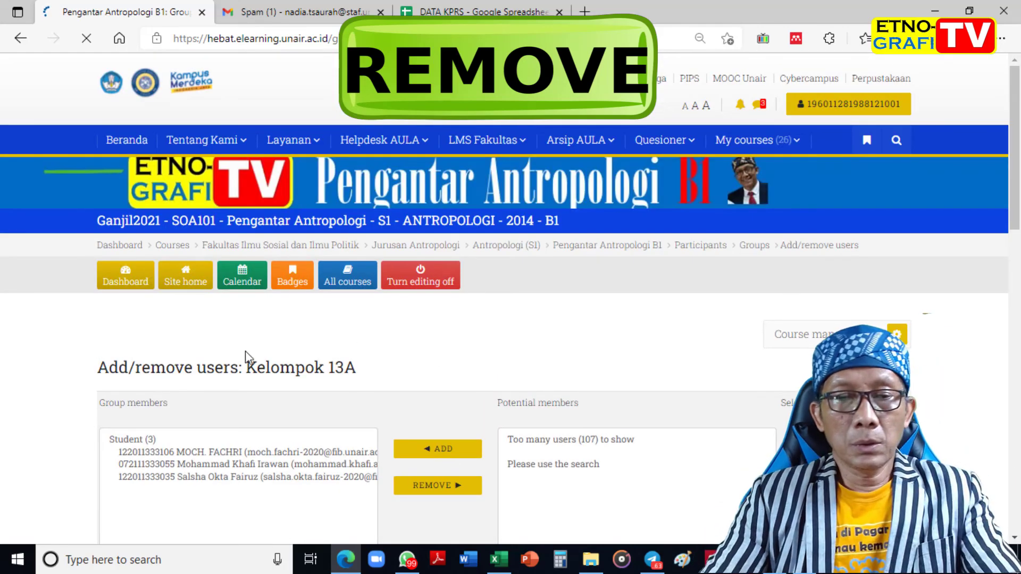
Step: Look over the Kelompok 13A members and review the full DATA KPRS list from its last entries up to 1A
{"action": "scroll", "coordinate": [53, 362], "scroll_direction": "down", "scroll_amount": 4}
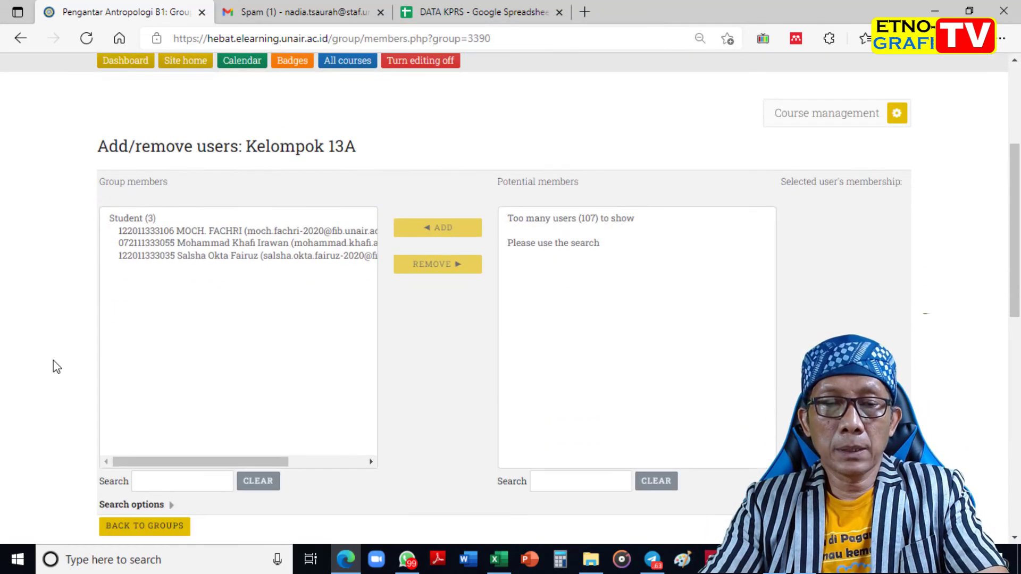
{"action": "scroll", "coordinate": [54, 367], "scroll_direction": "down", "scroll_amount": 2}
{"action": "scroll", "coordinate": [56, 367], "scroll_direction": "up", "scroll_amount": 2}
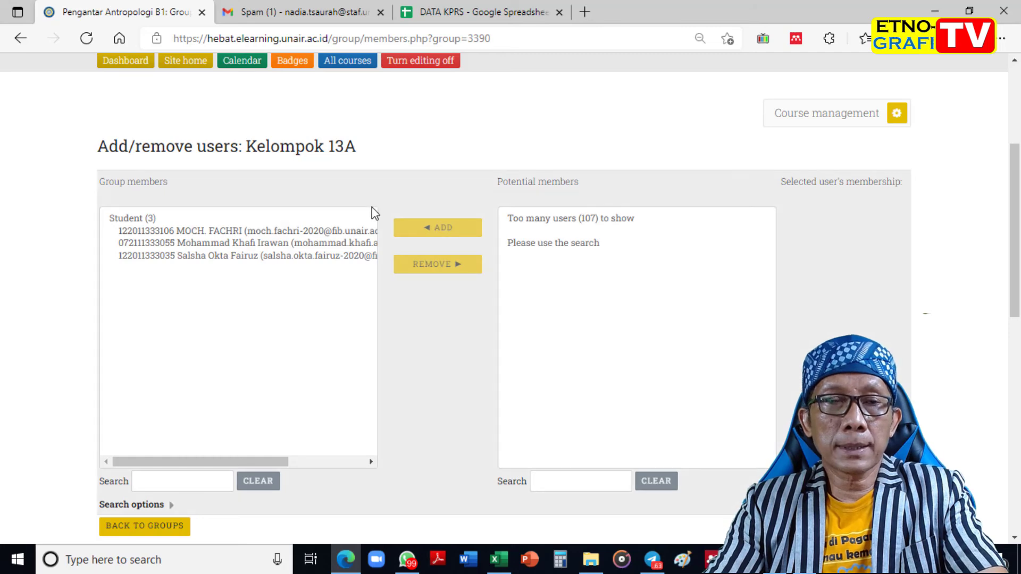
{"action": "scroll", "coordinate": [279, 258], "scroll_direction": "down", "scroll_amount": 1}
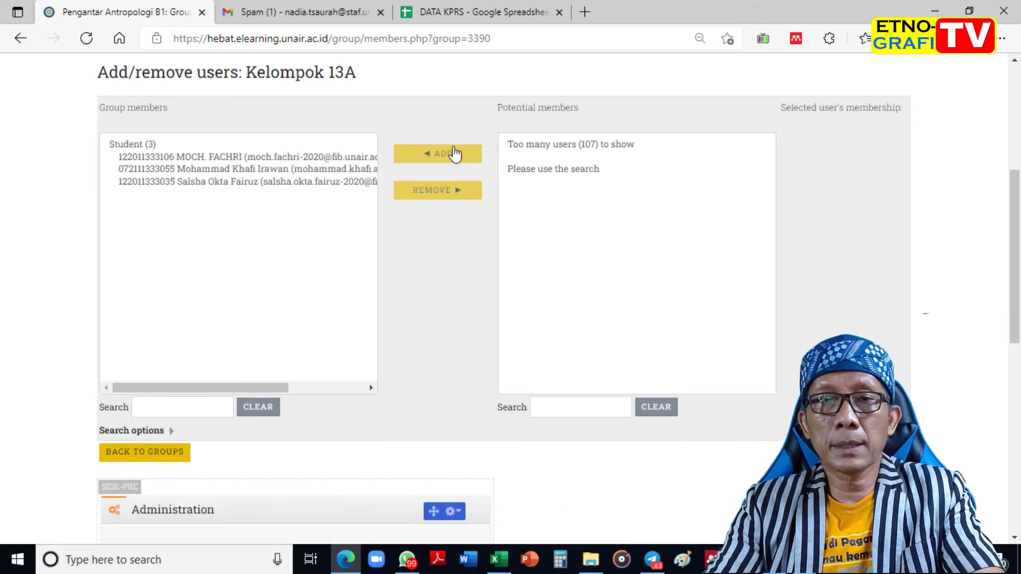
{"action": "left_click", "coordinate": [510, 17]}
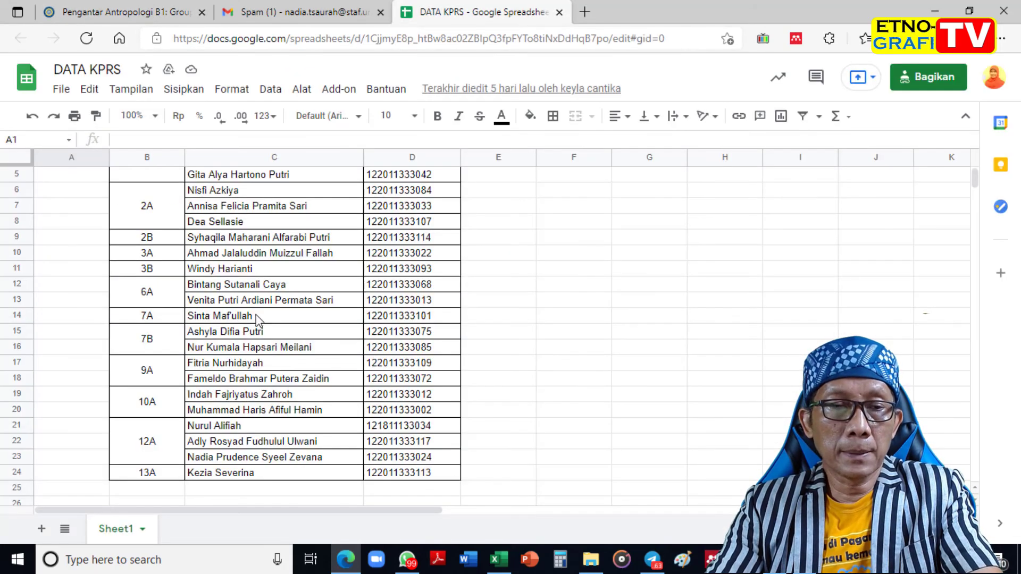
{"action": "scroll", "coordinate": [257, 319], "scroll_direction": "down", "scroll_amount": 3}
{"action": "scroll", "coordinate": [255, 327], "scroll_direction": "up", "scroll_amount": 4}
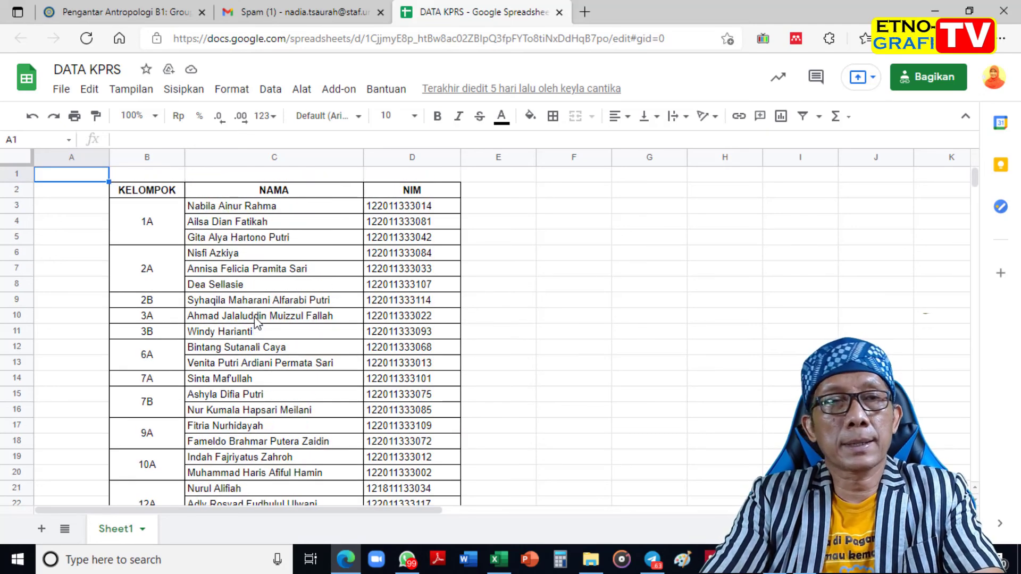
{"action": "left_click", "coordinate": [139, 11]}
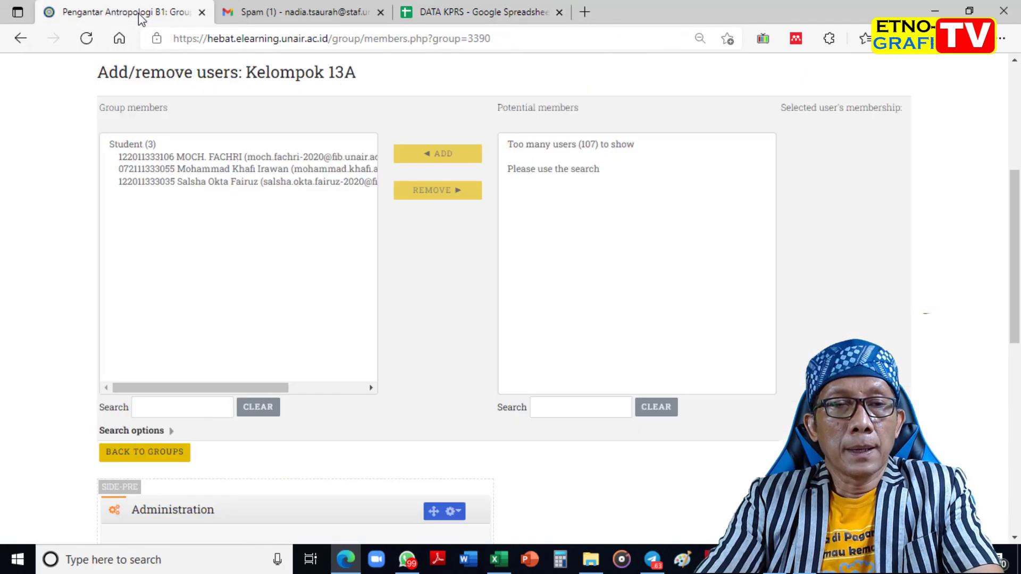
Step: Go back from the Kelompok 13A add/remove users page to the group list and look through the groups
{"action": "scroll", "coordinate": [59, 285], "scroll_direction": "up", "scroll_amount": 3}
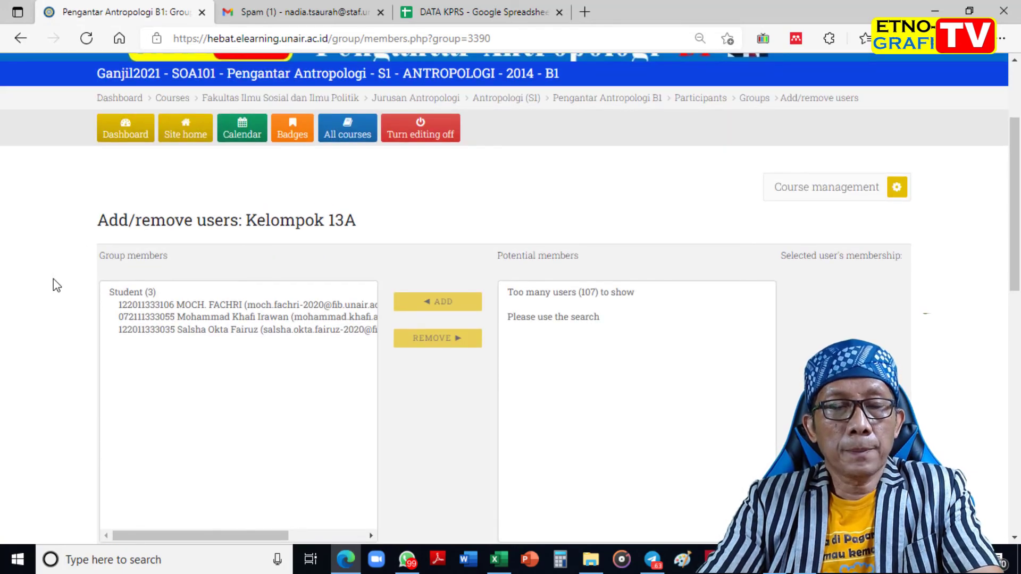
{"action": "scroll", "coordinate": [57, 286], "scroll_direction": "up", "scroll_amount": 2}
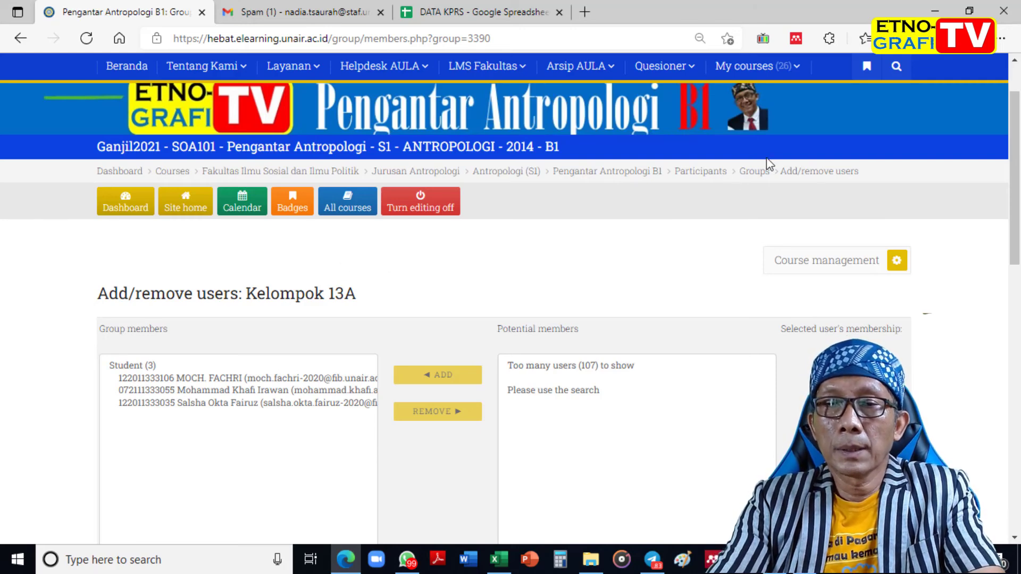
{"action": "scroll", "coordinate": [341, 458], "scroll_direction": "down", "scroll_amount": 4}
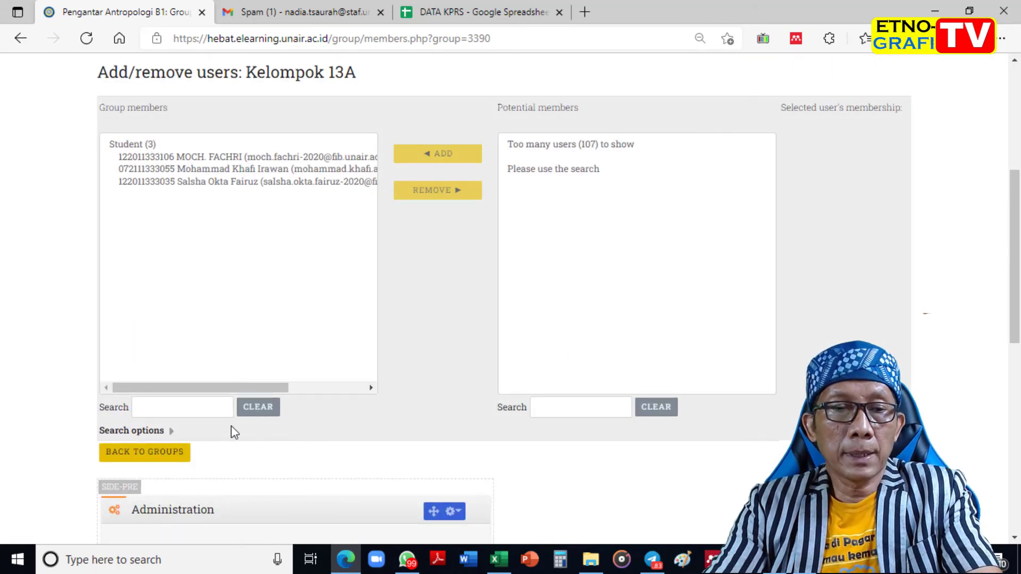
{"action": "left_click", "coordinate": [162, 456]}
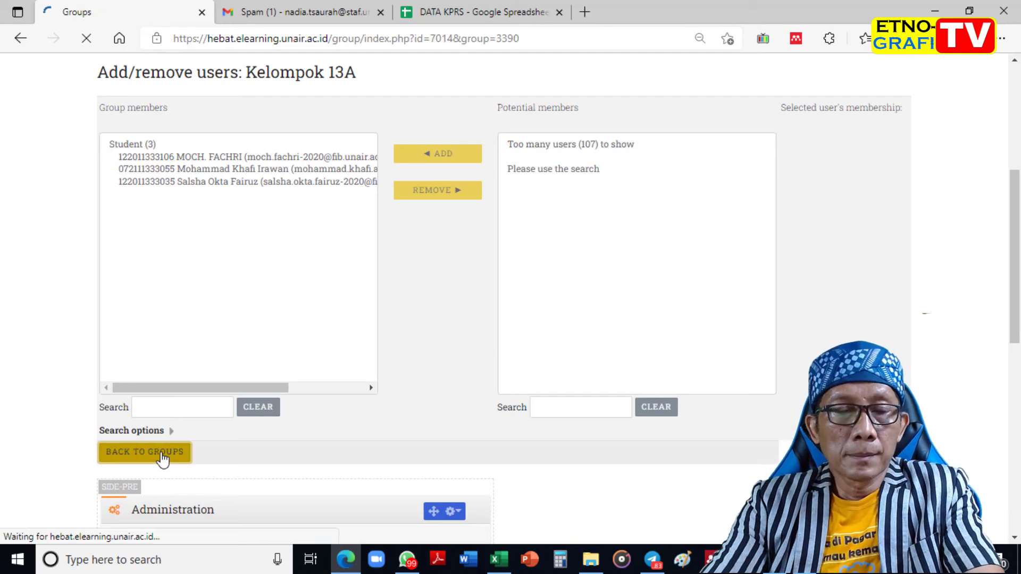
{"action": "scroll", "coordinate": [323, 450], "scroll_direction": "down", "scroll_amount": 4}
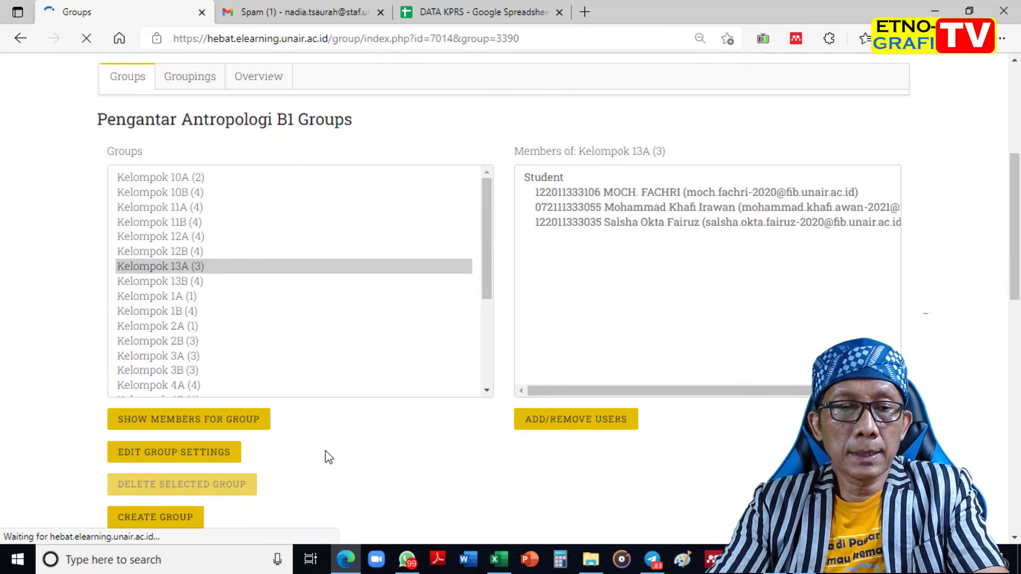
{"action": "scroll", "coordinate": [330, 457], "scroll_direction": "up", "scroll_amount": 3}
{"action": "scroll", "coordinate": [332, 464], "scroll_direction": "down", "scroll_amount": 4}
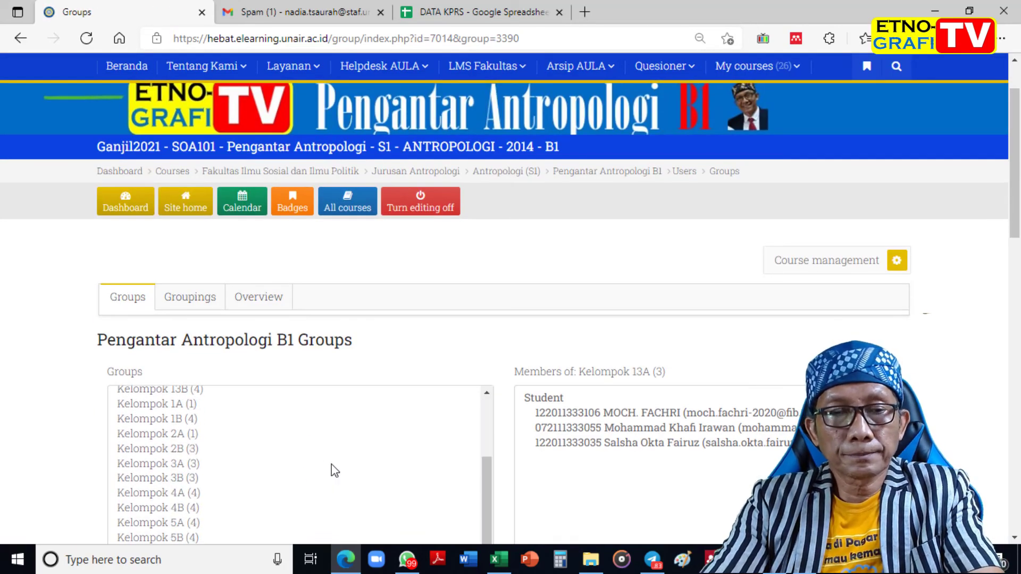
Step: Open the overview of the Pengantar Antropologi B1 groups and look through it down to the Not in a group section and back up
{"action": "scroll", "coordinate": [335, 471], "scroll_direction": "up", "scroll_amount": 3}
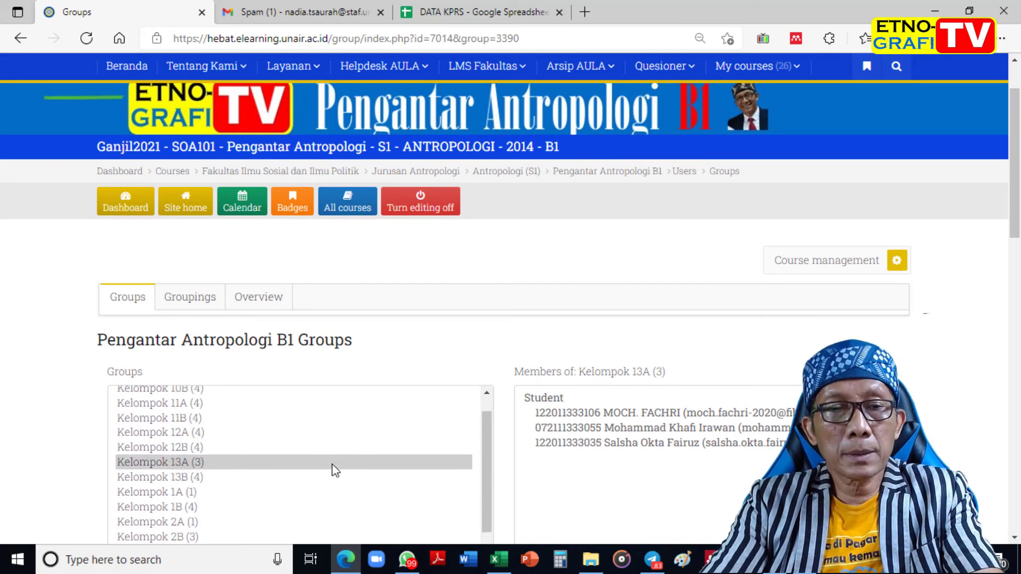
{"action": "left_click", "coordinate": [271, 304]}
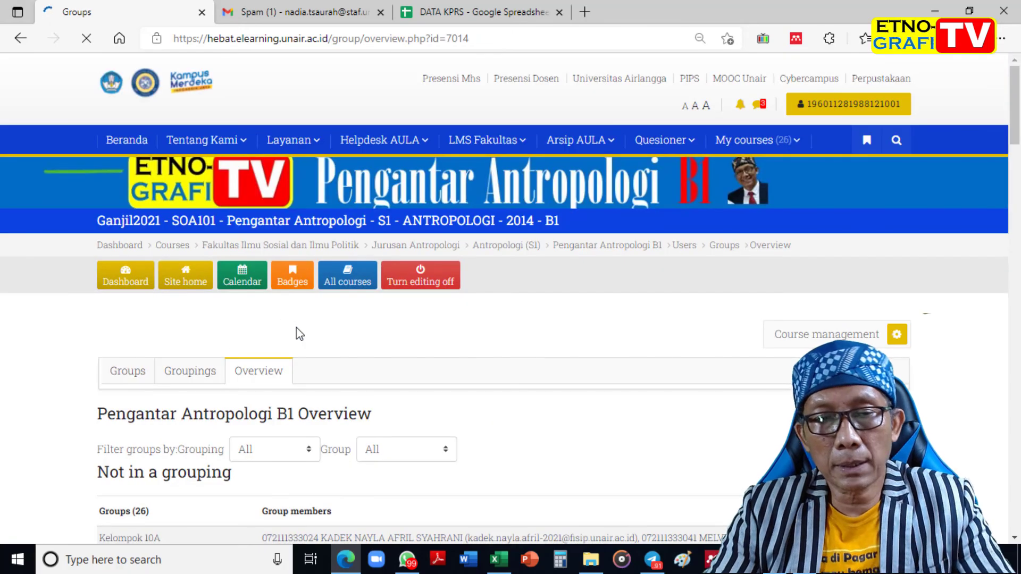
{"action": "scroll", "coordinate": [463, 478], "scroll_direction": "down", "scroll_amount": 8}
{"action": "scroll", "coordinate": [463, 484], "scroll_direction": "down", "scroll_amount": 15}
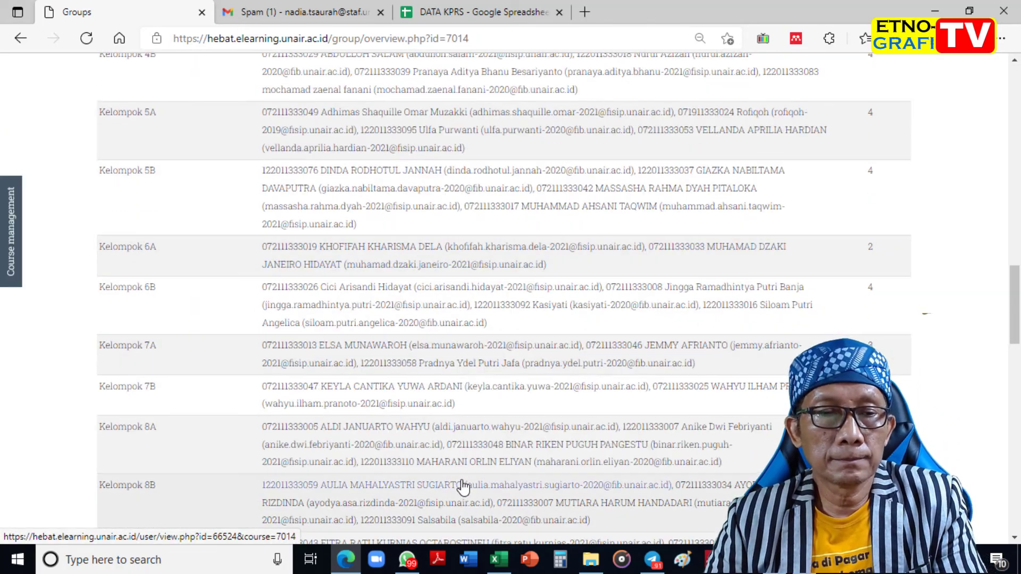
{"action": "scroll", "coordinate": [463, 486], "scroll_direction": "down", "scroll_amount": 5}
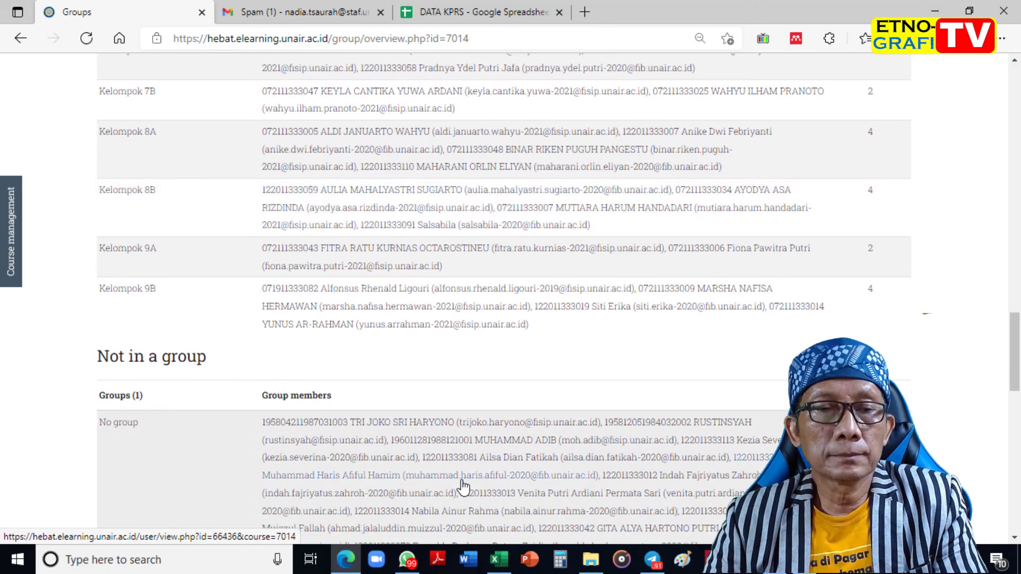
{"action": "scroll", "coordinate": [477, 383], "scroll_direction": "up", "scroll_amount": 5}
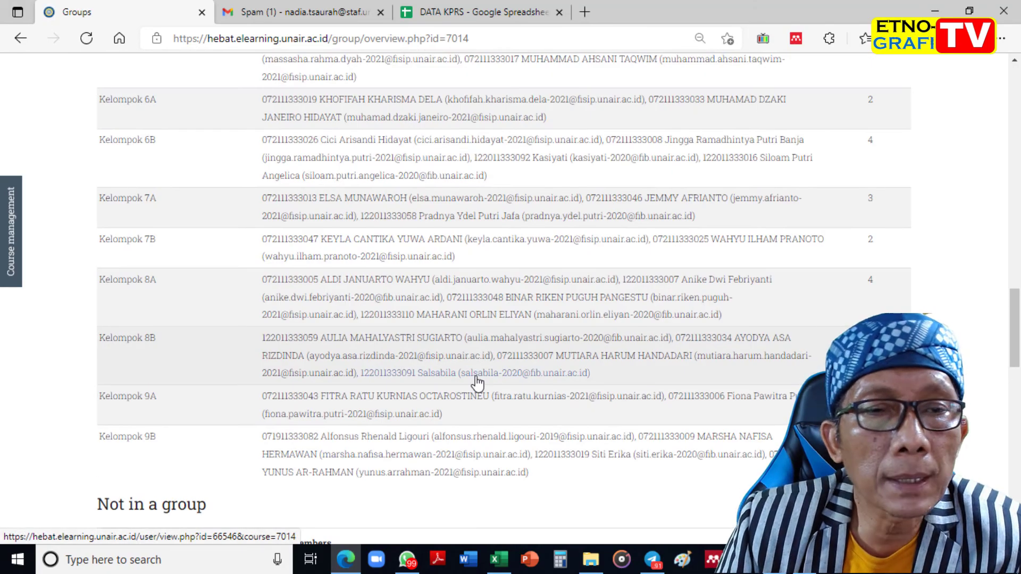
{"action": "scroll", "coordinate": [477, 382], "scroll_direction": "up", "scroll_amount": 8}
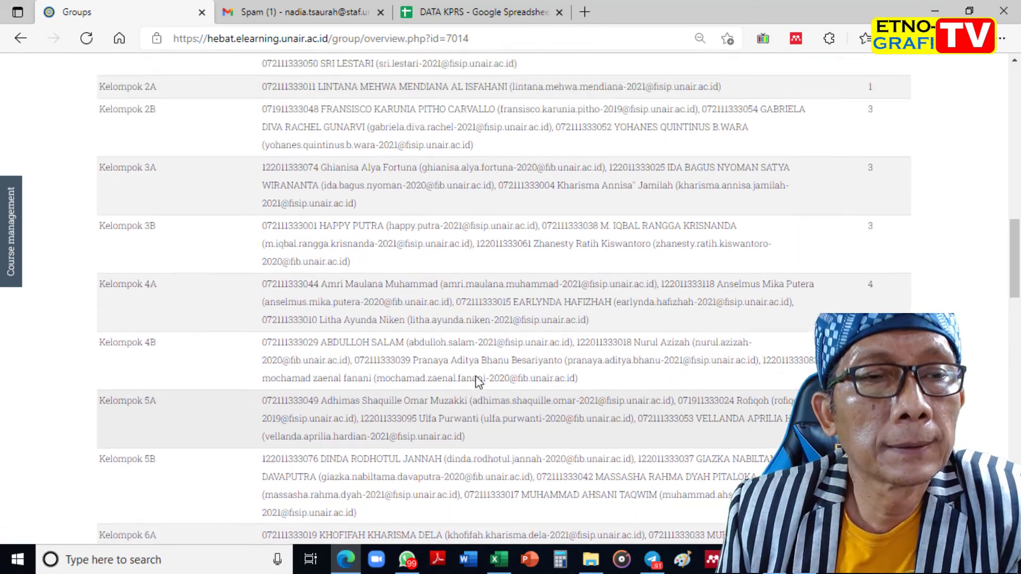
{"action": "scroll", "coordinate": [477, 382], "scroll_direction": "up", "scroll_amount": 3}
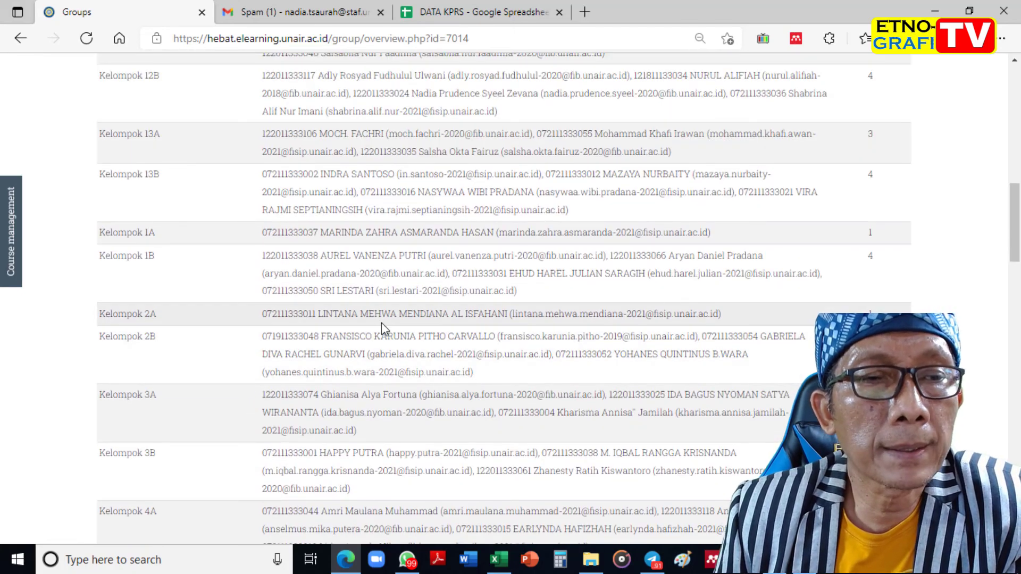
{"action": "scroll", "coordinate": [381, 323], "scroll_direction": "up", "scroll_amount": 4}
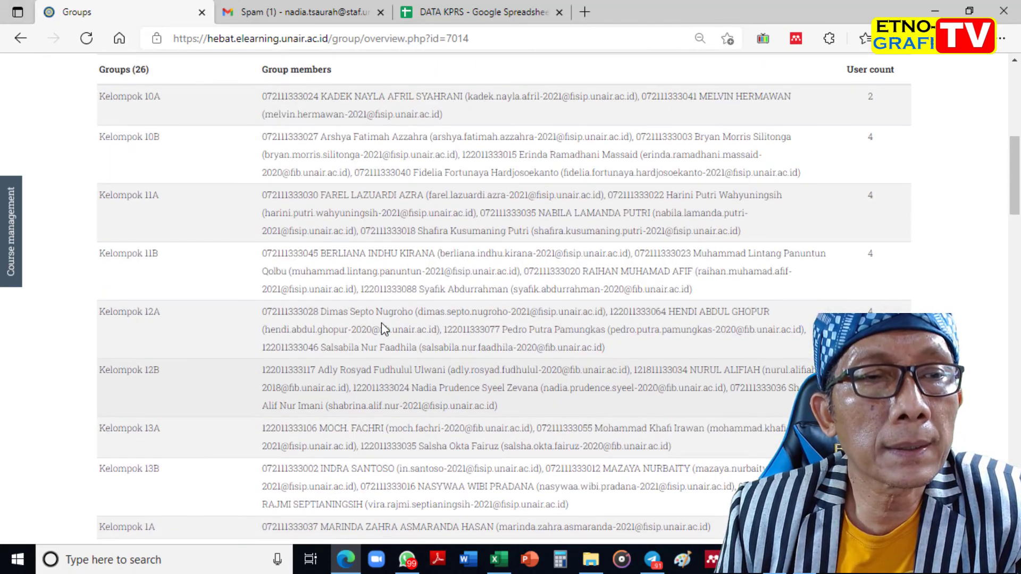
{"action": "scroll", "coordinate": [381, 327], "scroll_direction": "up", "scroll_amount": 3}
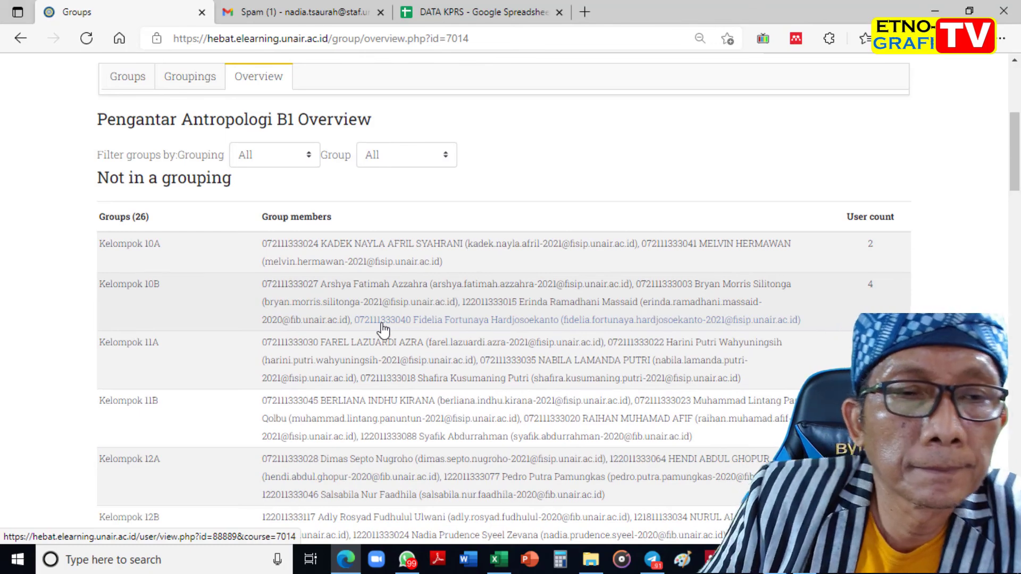
Step: Review the members and user counts of the groups from Kelompok 10A to Kelompok 9B in the overview
{"action": "scroll", "coordinate": [381, 334], "scroll_direction": "down", "scroll_amount": 3}
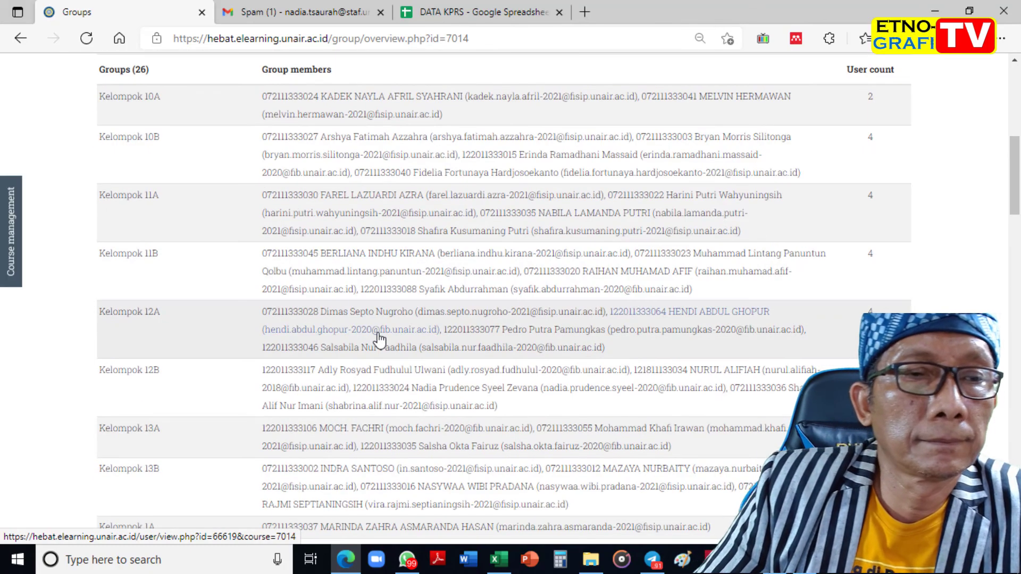
{"action": "scroll", "coordinate": [379, 337], "scroll_direction": "down", "scroll_amount": 4}
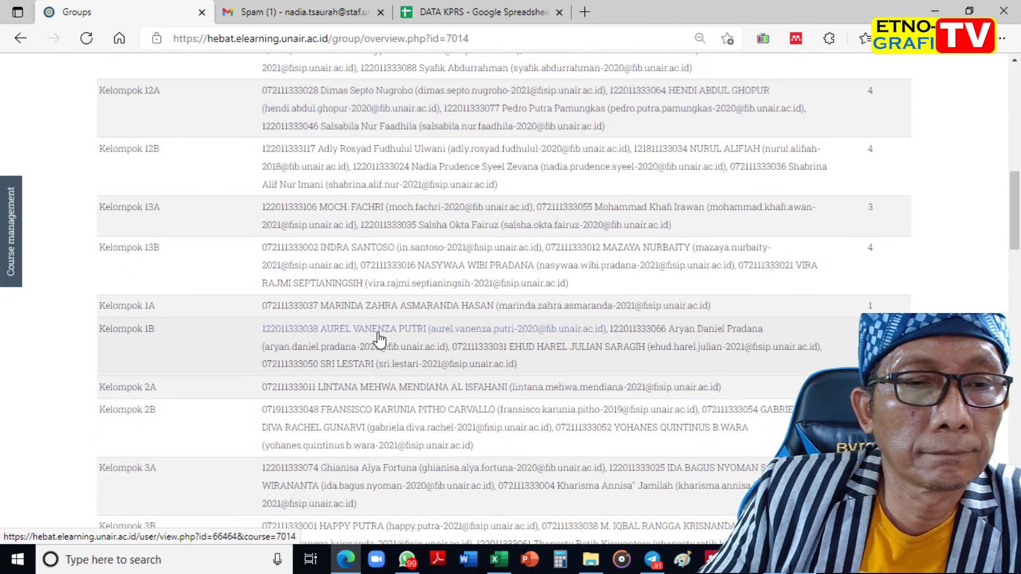
{"action": "scroll", "coordinate": [380, 339], "scroll_direction": "down", "scroll_amount": 3}
{"action": "scroll", "coordinate": [380, 339], "scroll_direction": "down", "scroll_amount": 8}
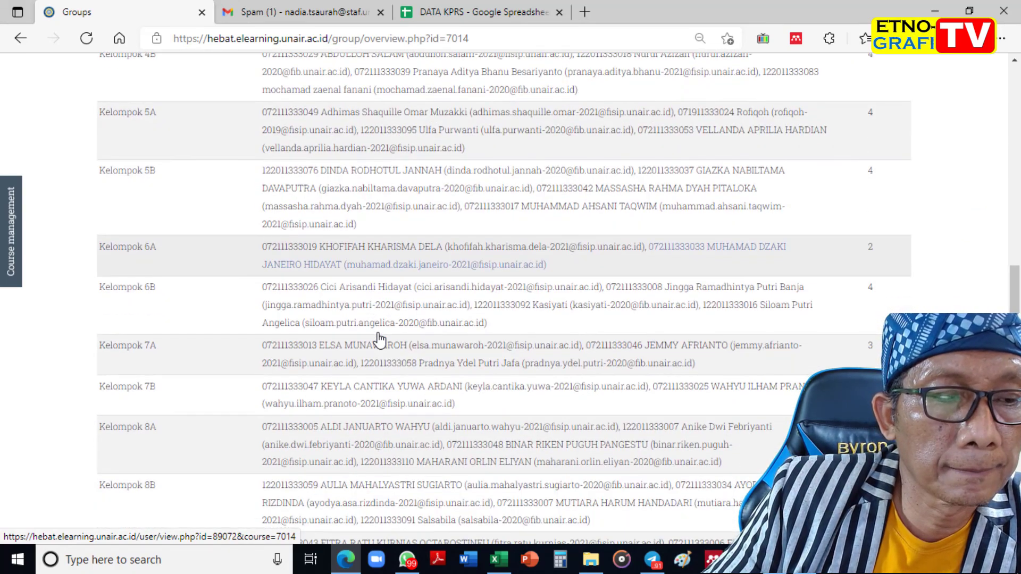
{"action": "scroll", "coordinate": [379, 339], "scroll_direction": "down", "scroll_amount": 4}
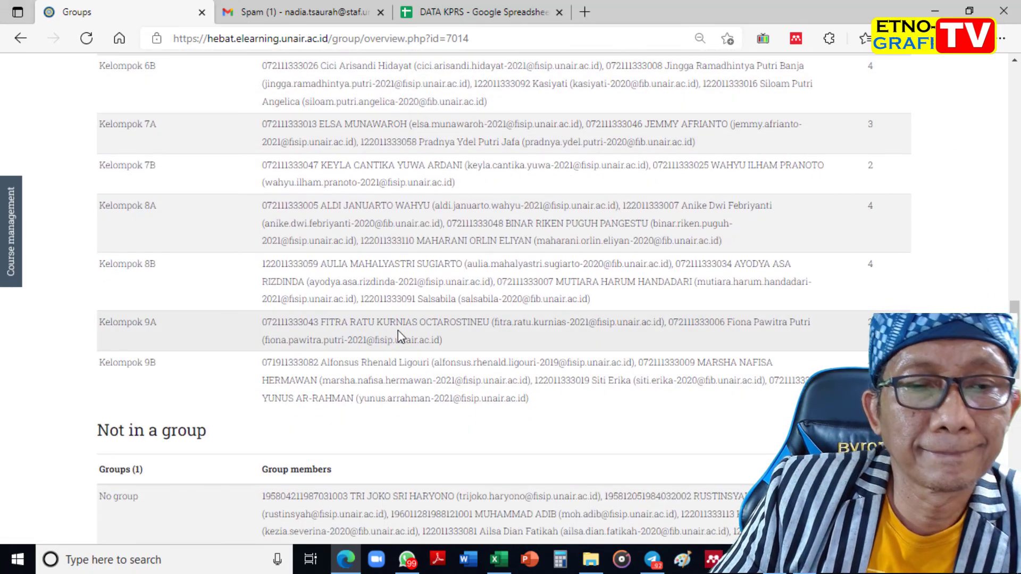
{"action": "scroll", "coordinate": [398, 331], "scroll_direction": "up", "scroll_amount": 9}
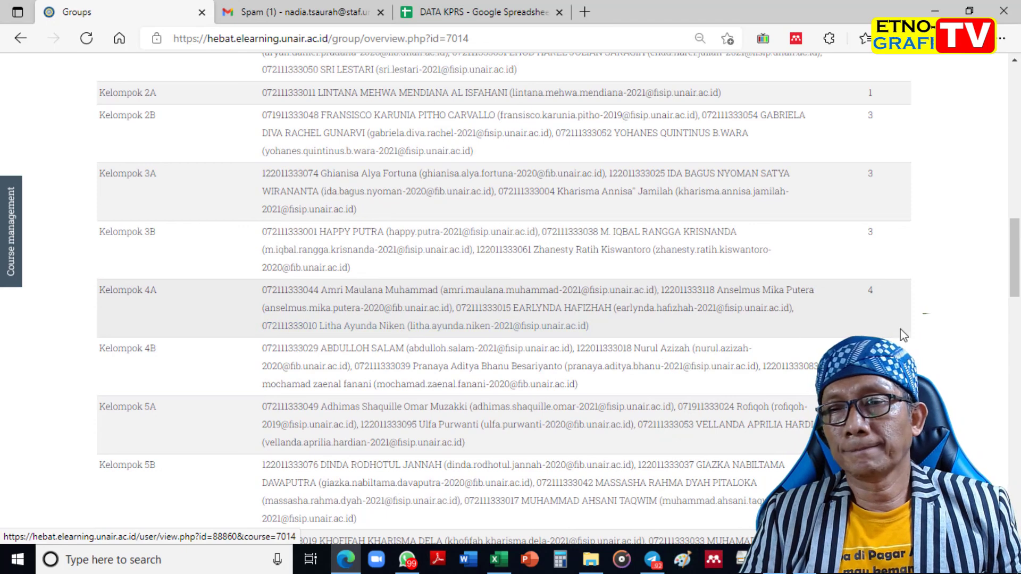
{"action": "scroll", "coordinate": [930, 324], "scroll_direction": "up", "scroll_amount": 3}
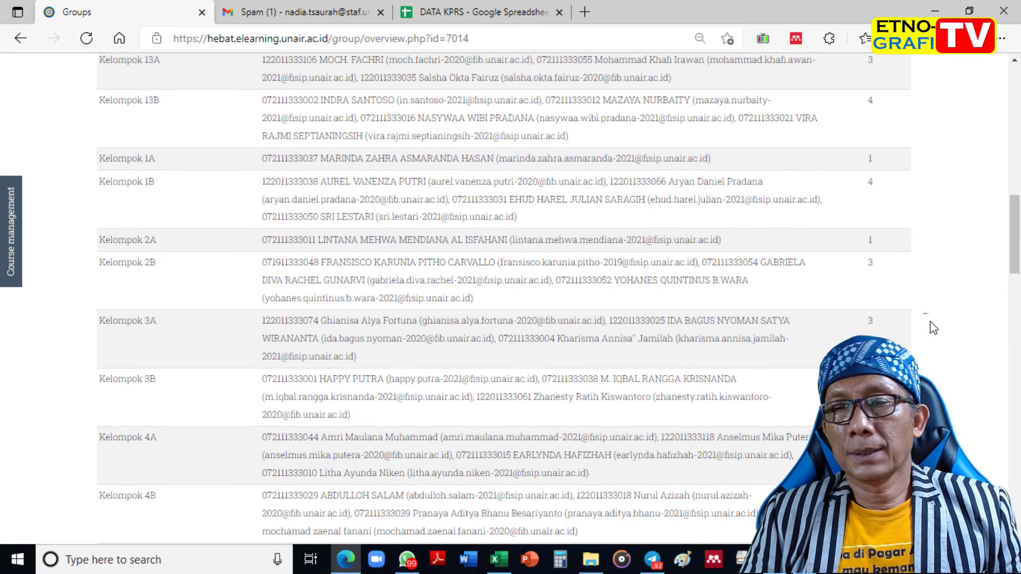